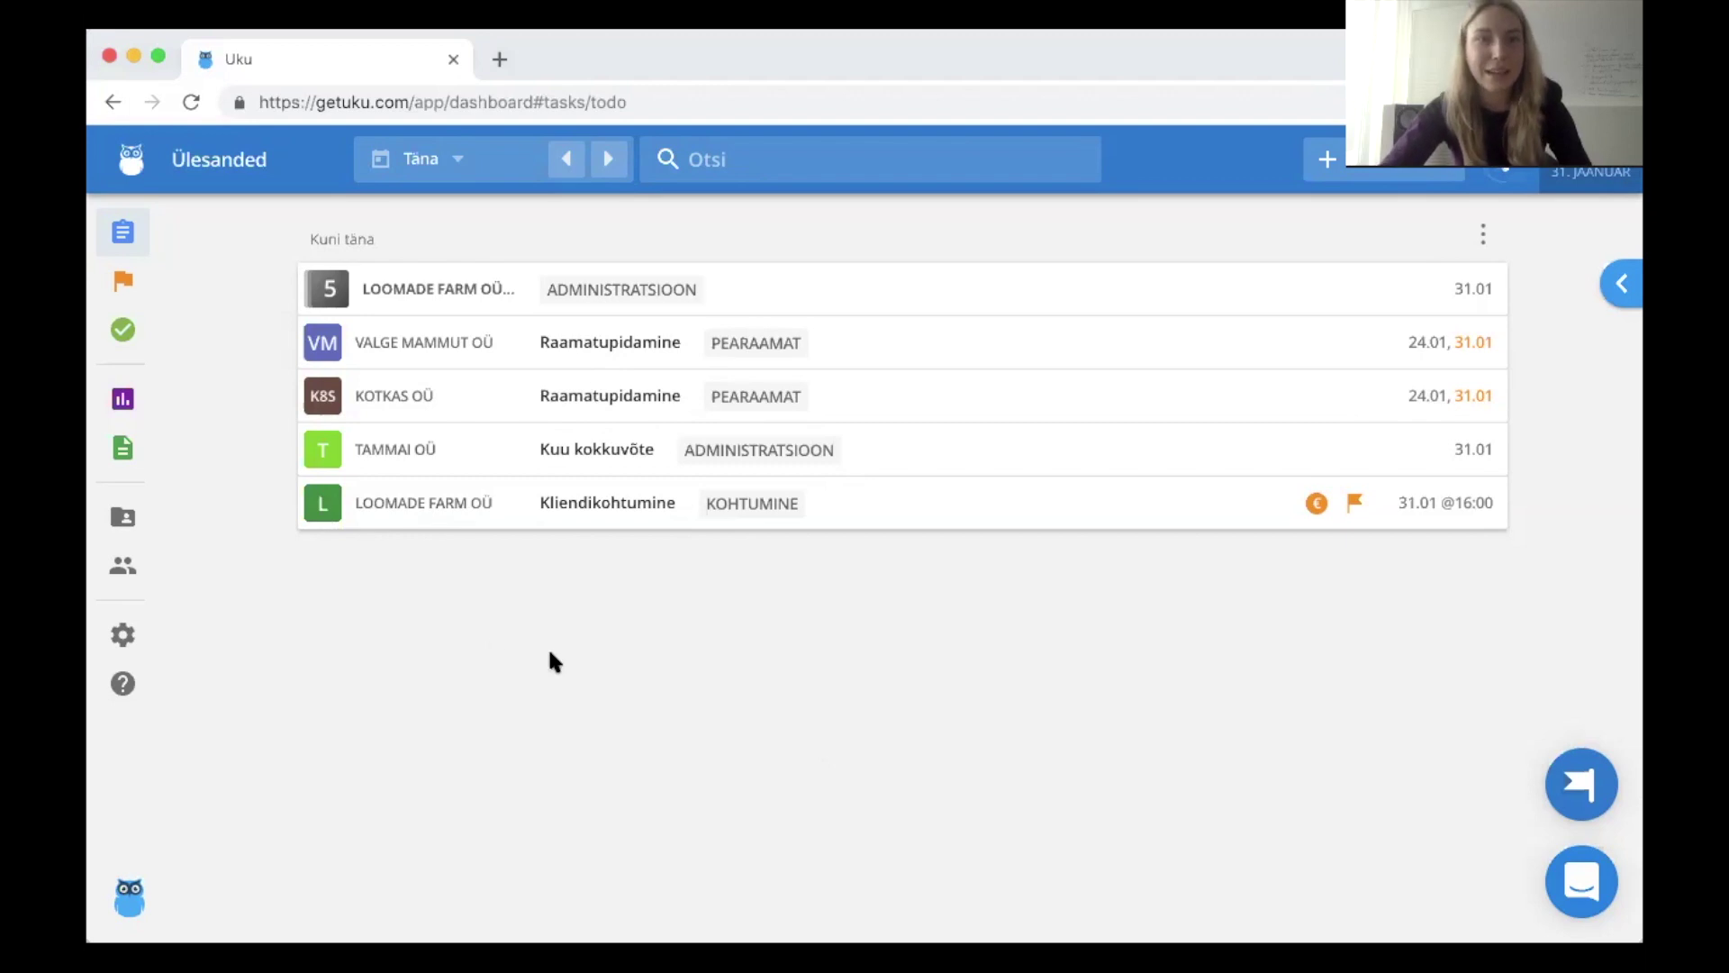
- Go to the reports and load the saved report "Töötajate nädala ülevaade"
left_click(127, 402)
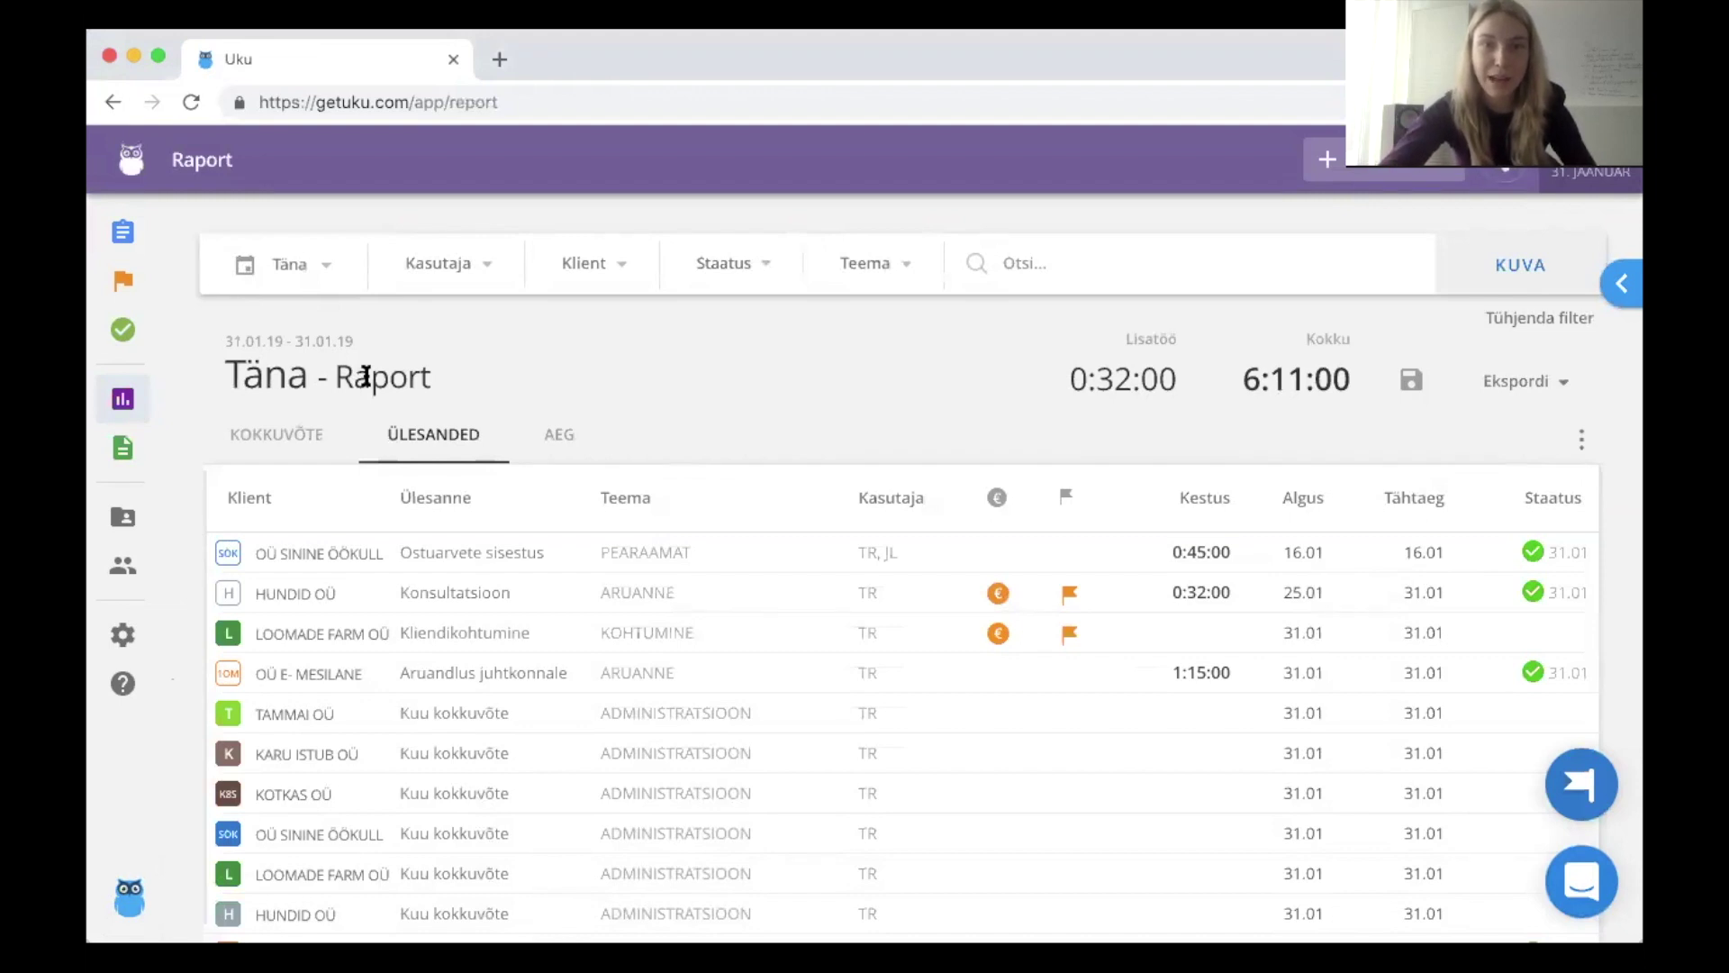
scroll(477, 441, "down", 1)
scroll(477, 441, "up", 1)
mouse_move(142, 406)
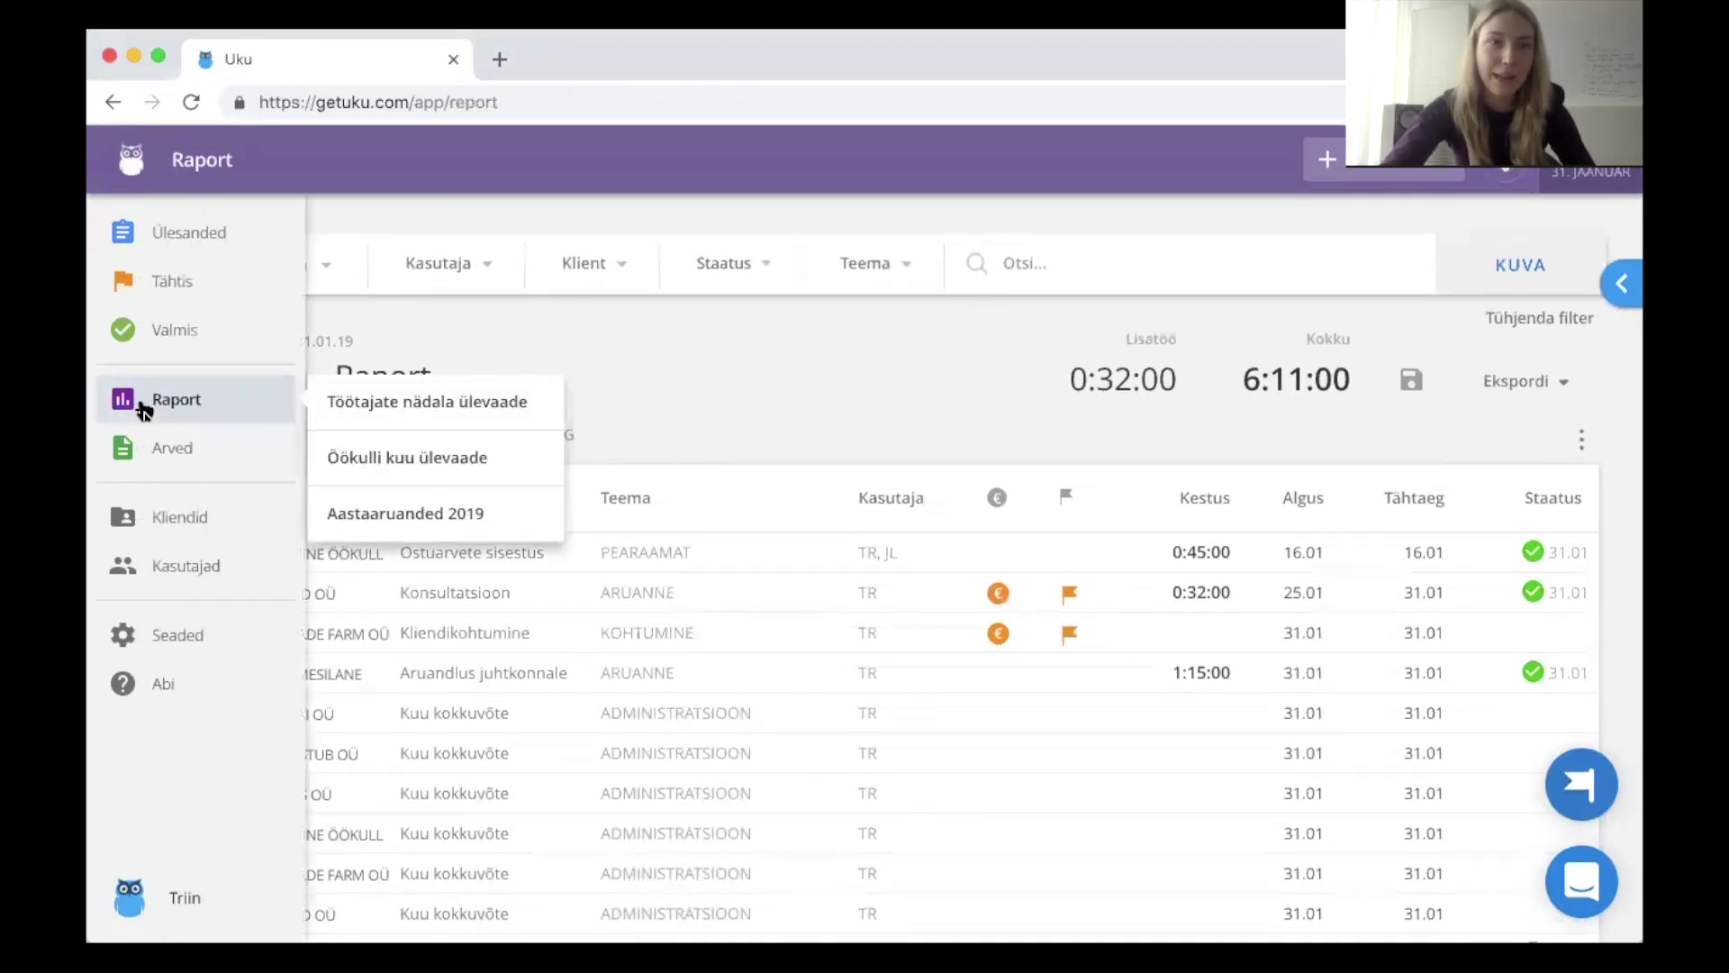
left_click(393, 407)
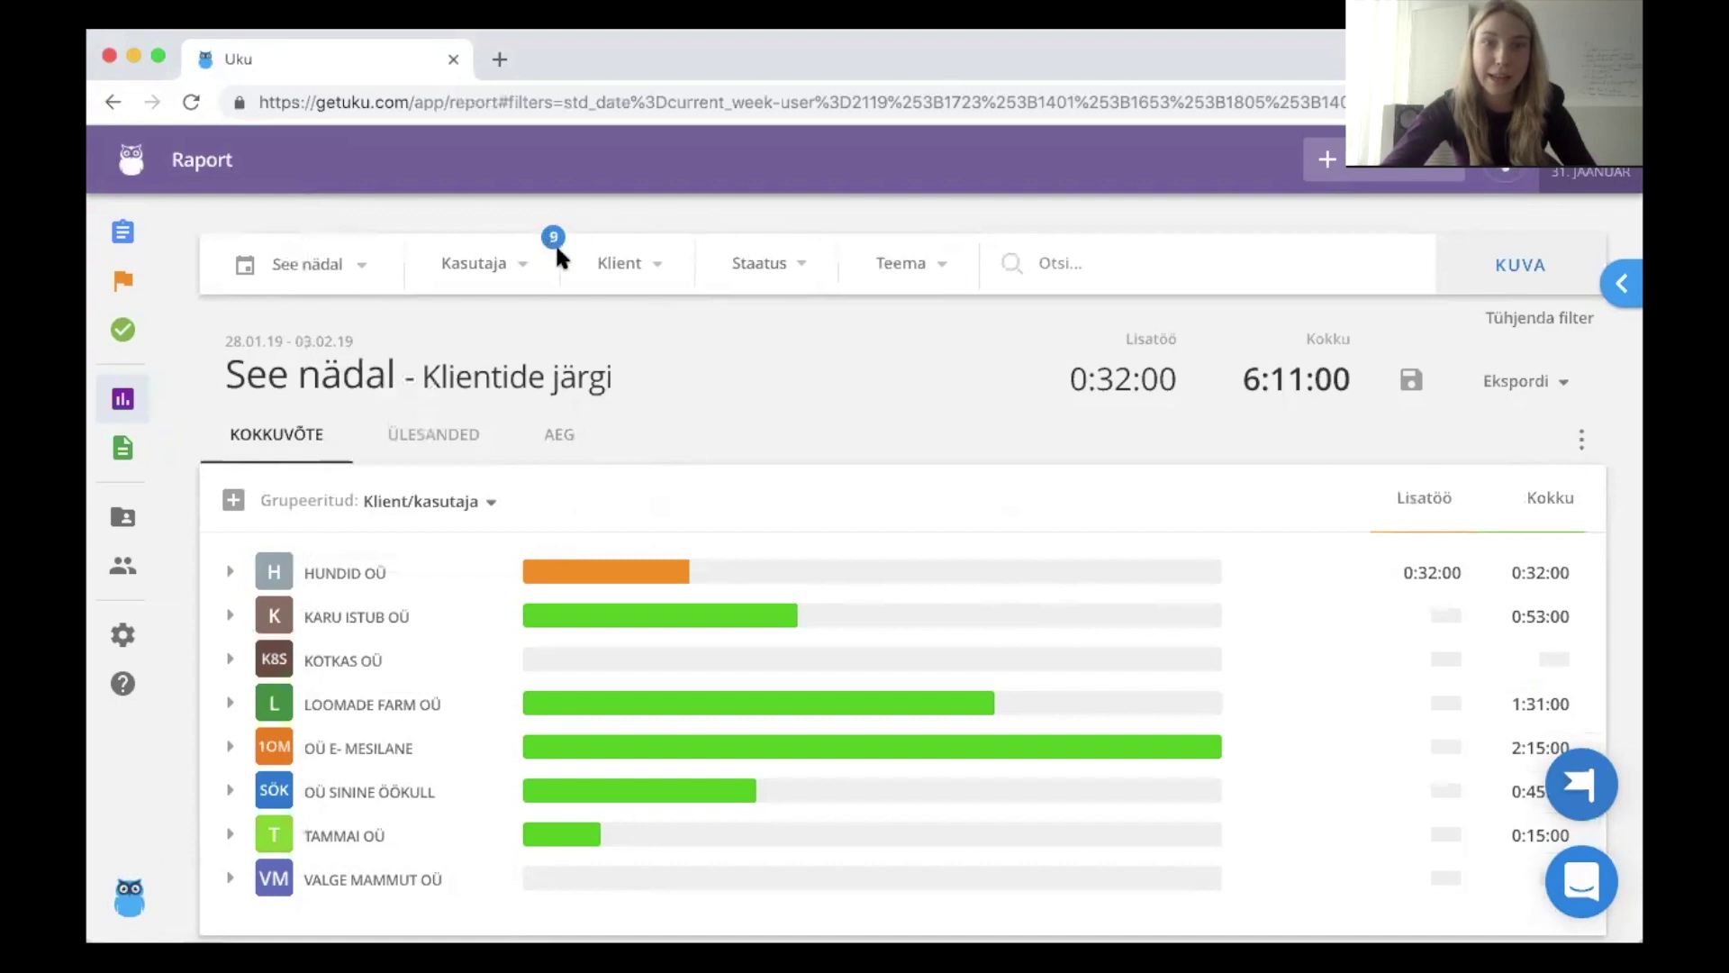
- Check which users the report's filter includes, and expand all client groups to examine the hours per user
left_click(494, 276)
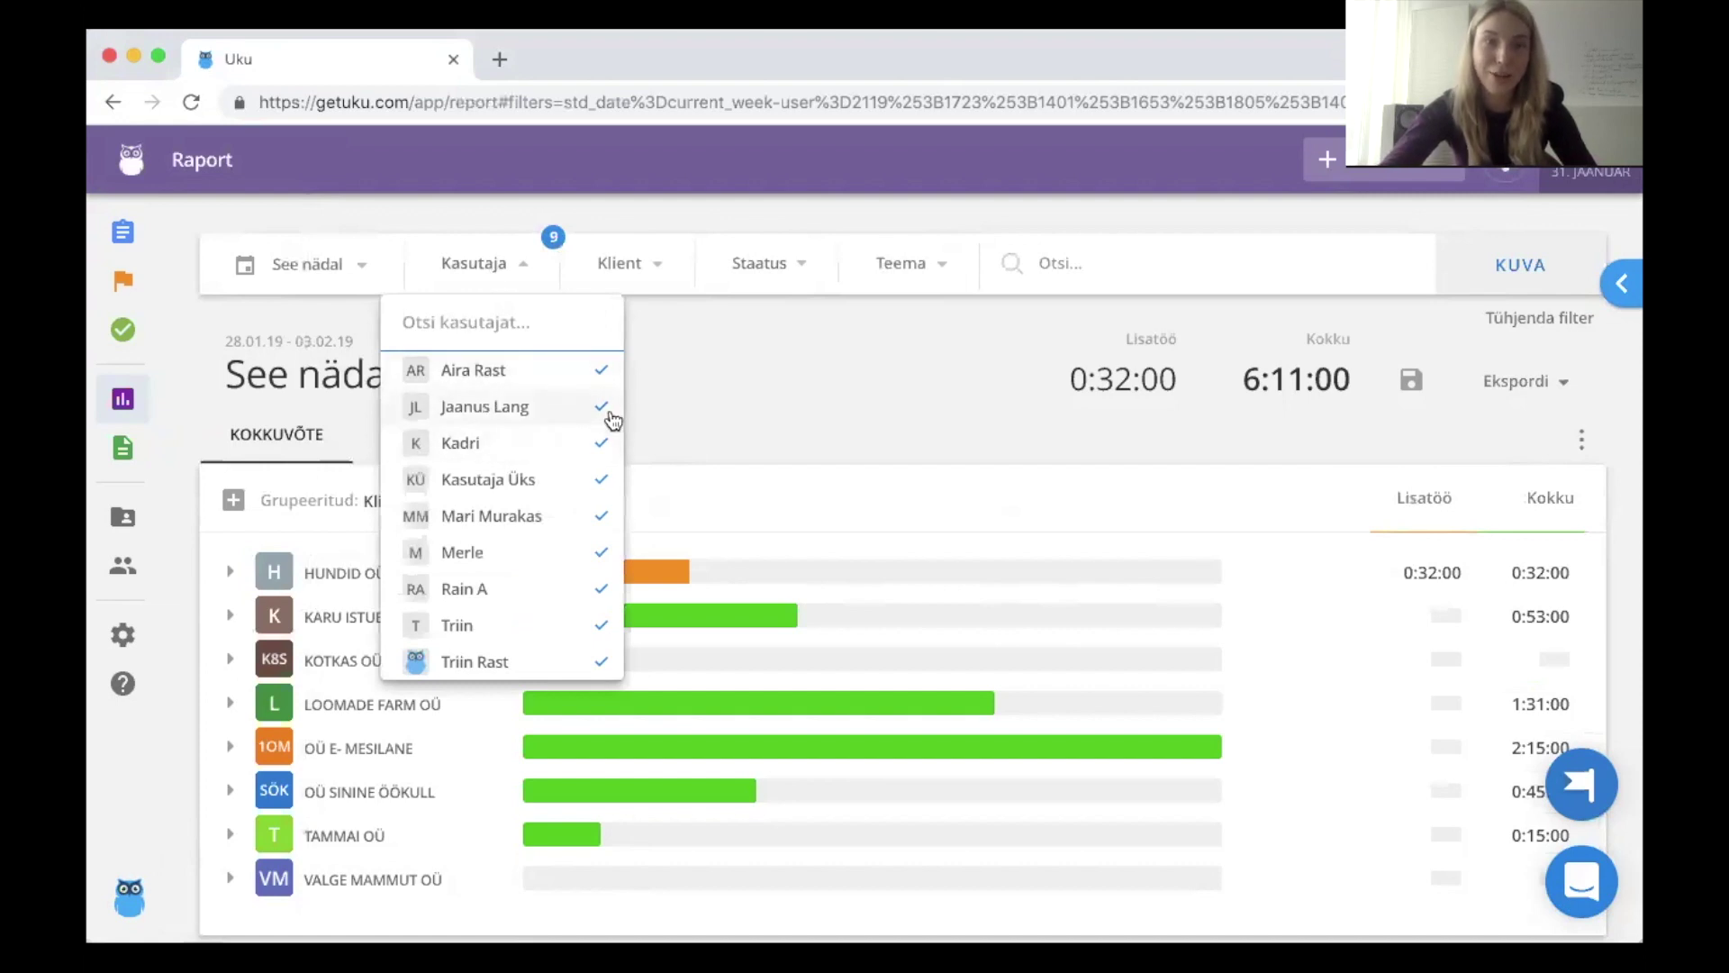
left_click(699, 406)
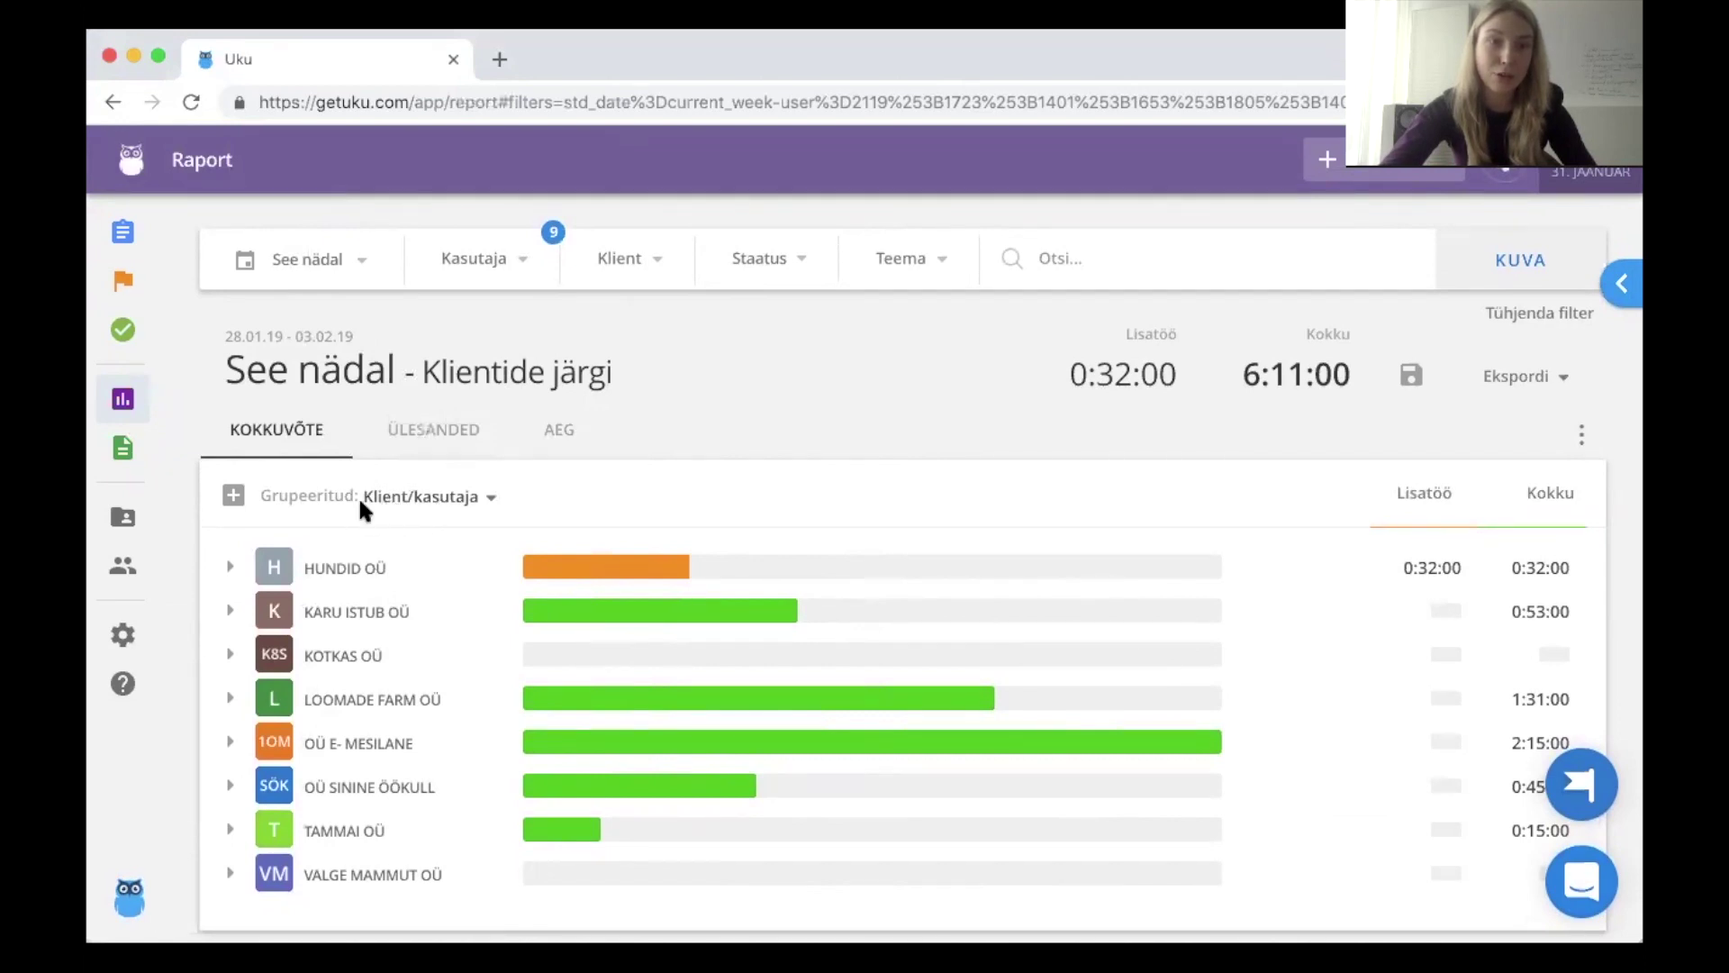
left_click(233, 495)
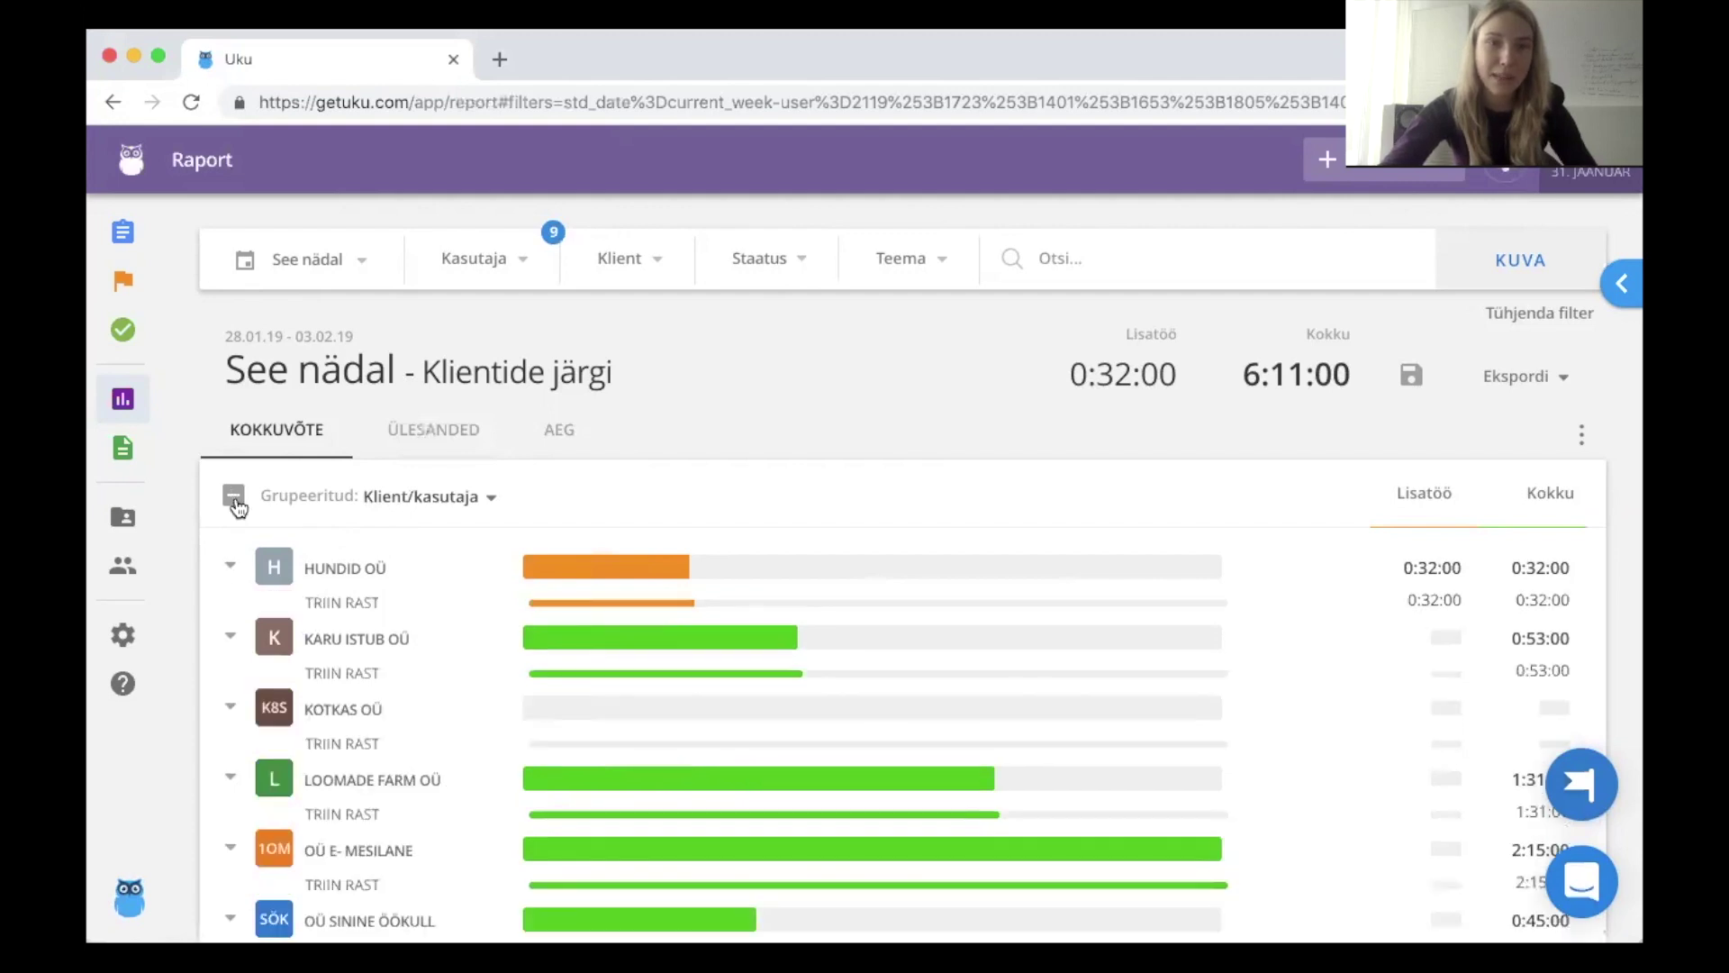
scroll(209, 601, "down", 3)
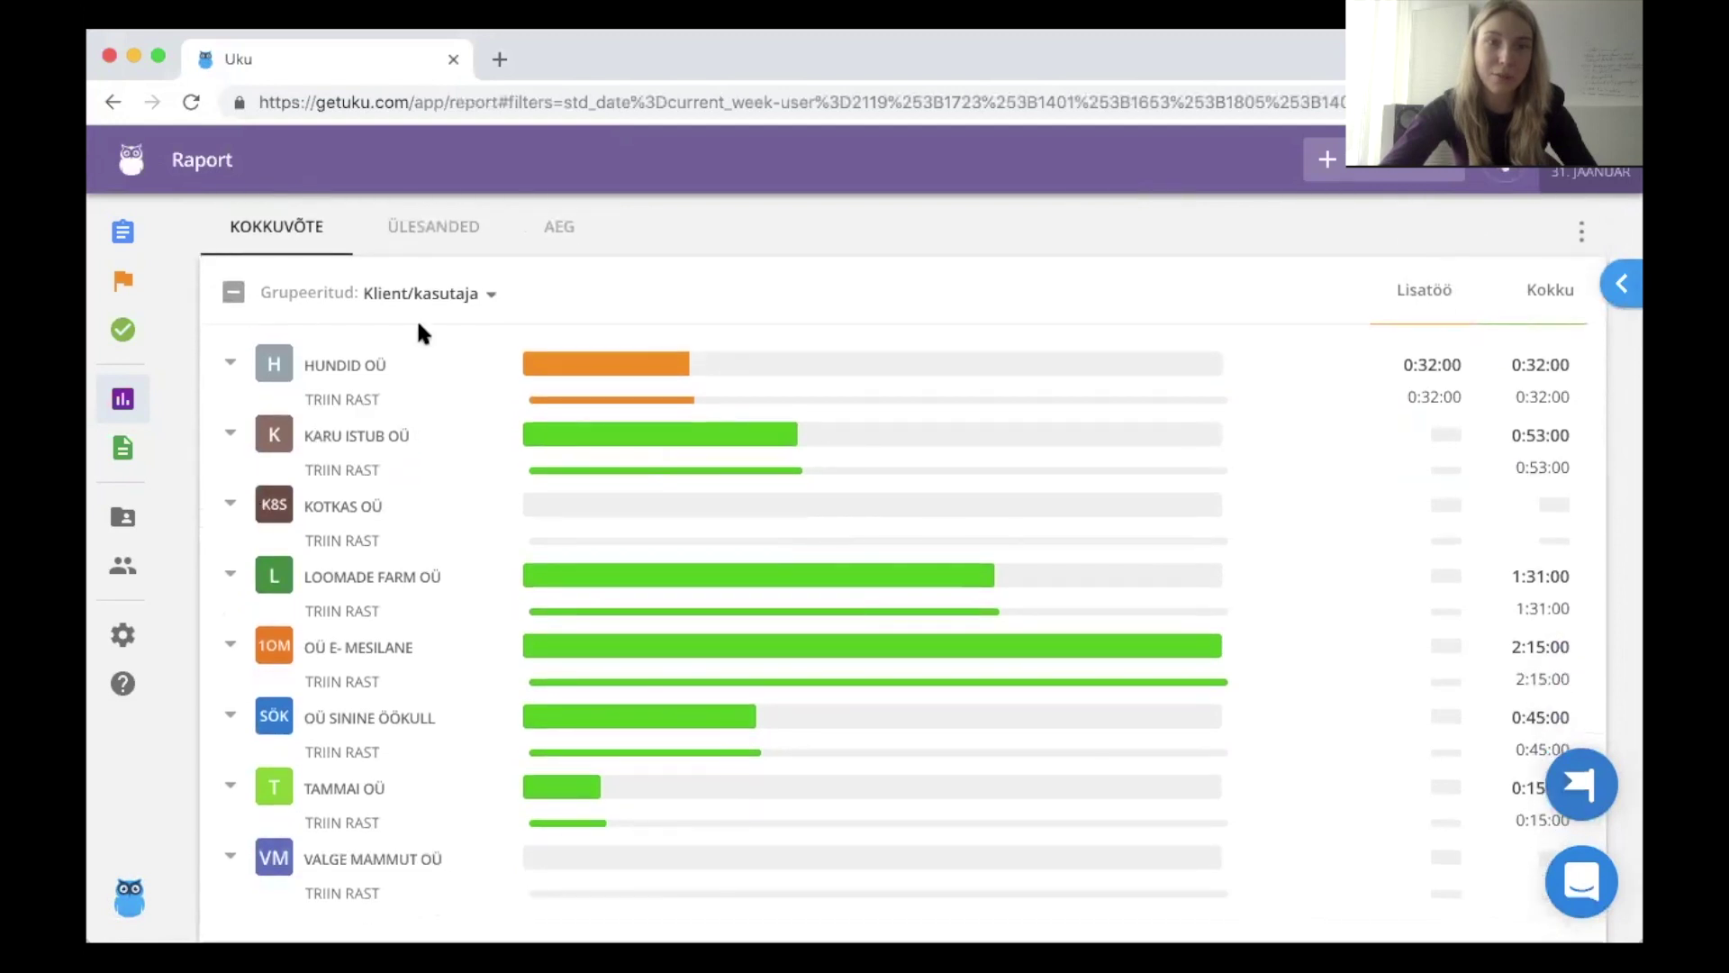
- Group the weekly summary by Klient/teema and expand all clients to show their hours per topic
left_click(455, 306)
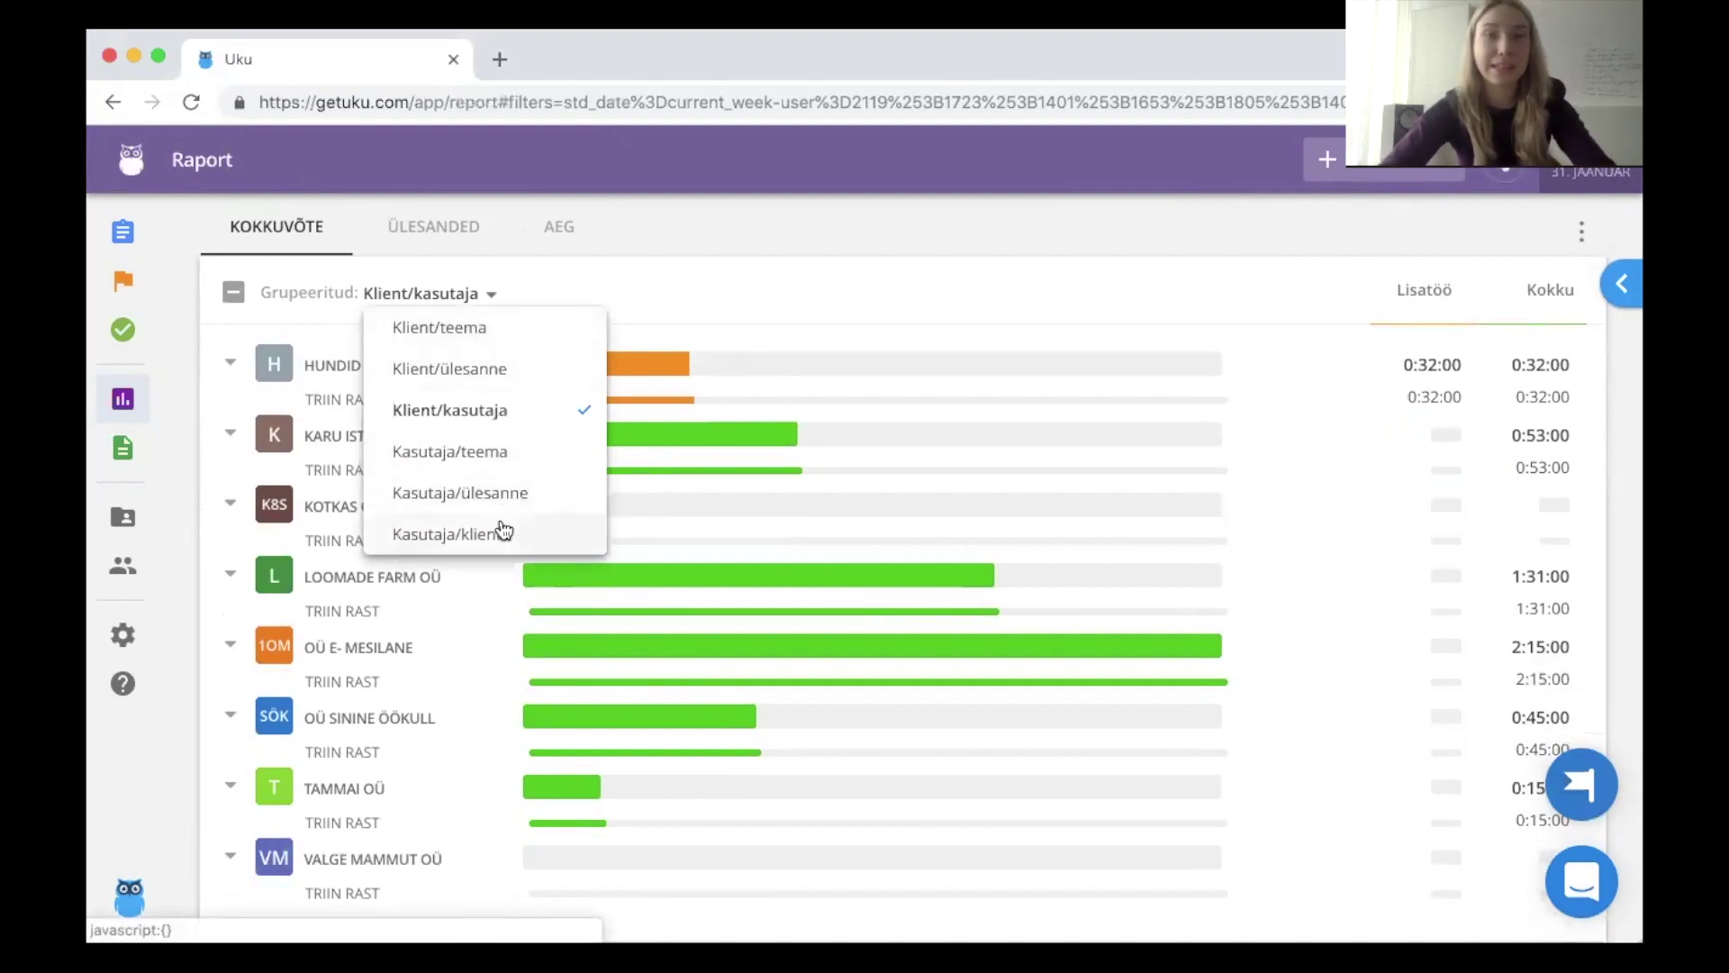
left_click(527, 328)
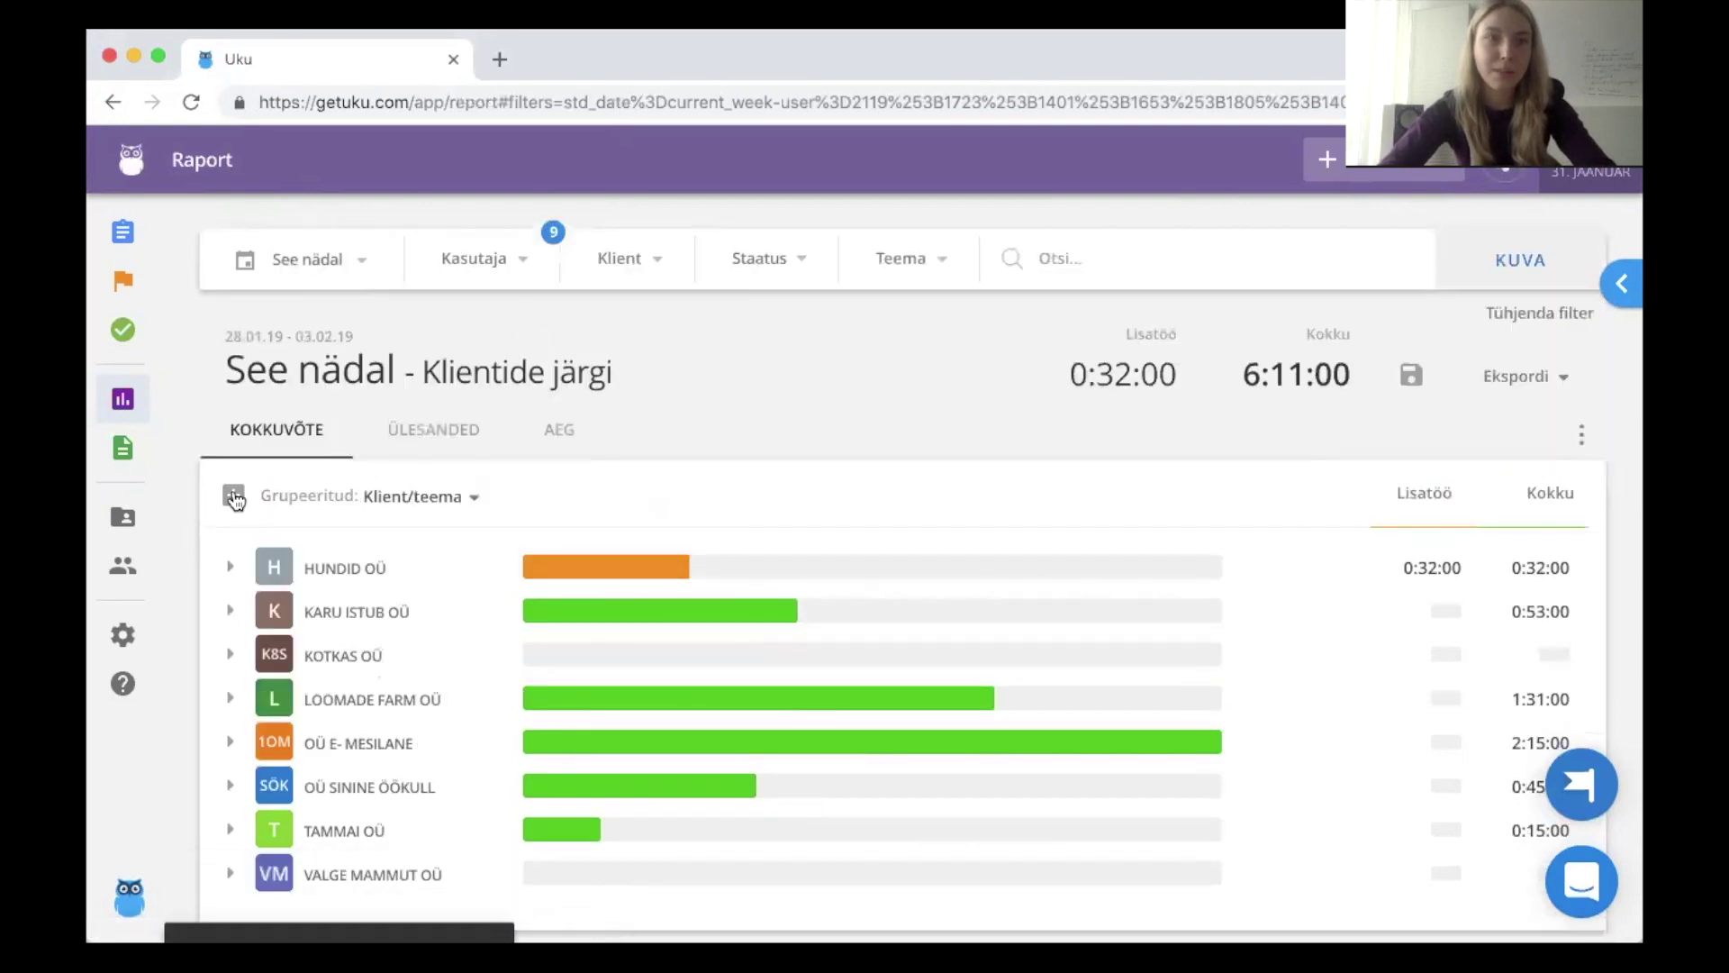
left_click(233, 495)
scroll(236, 500, "down", 2)
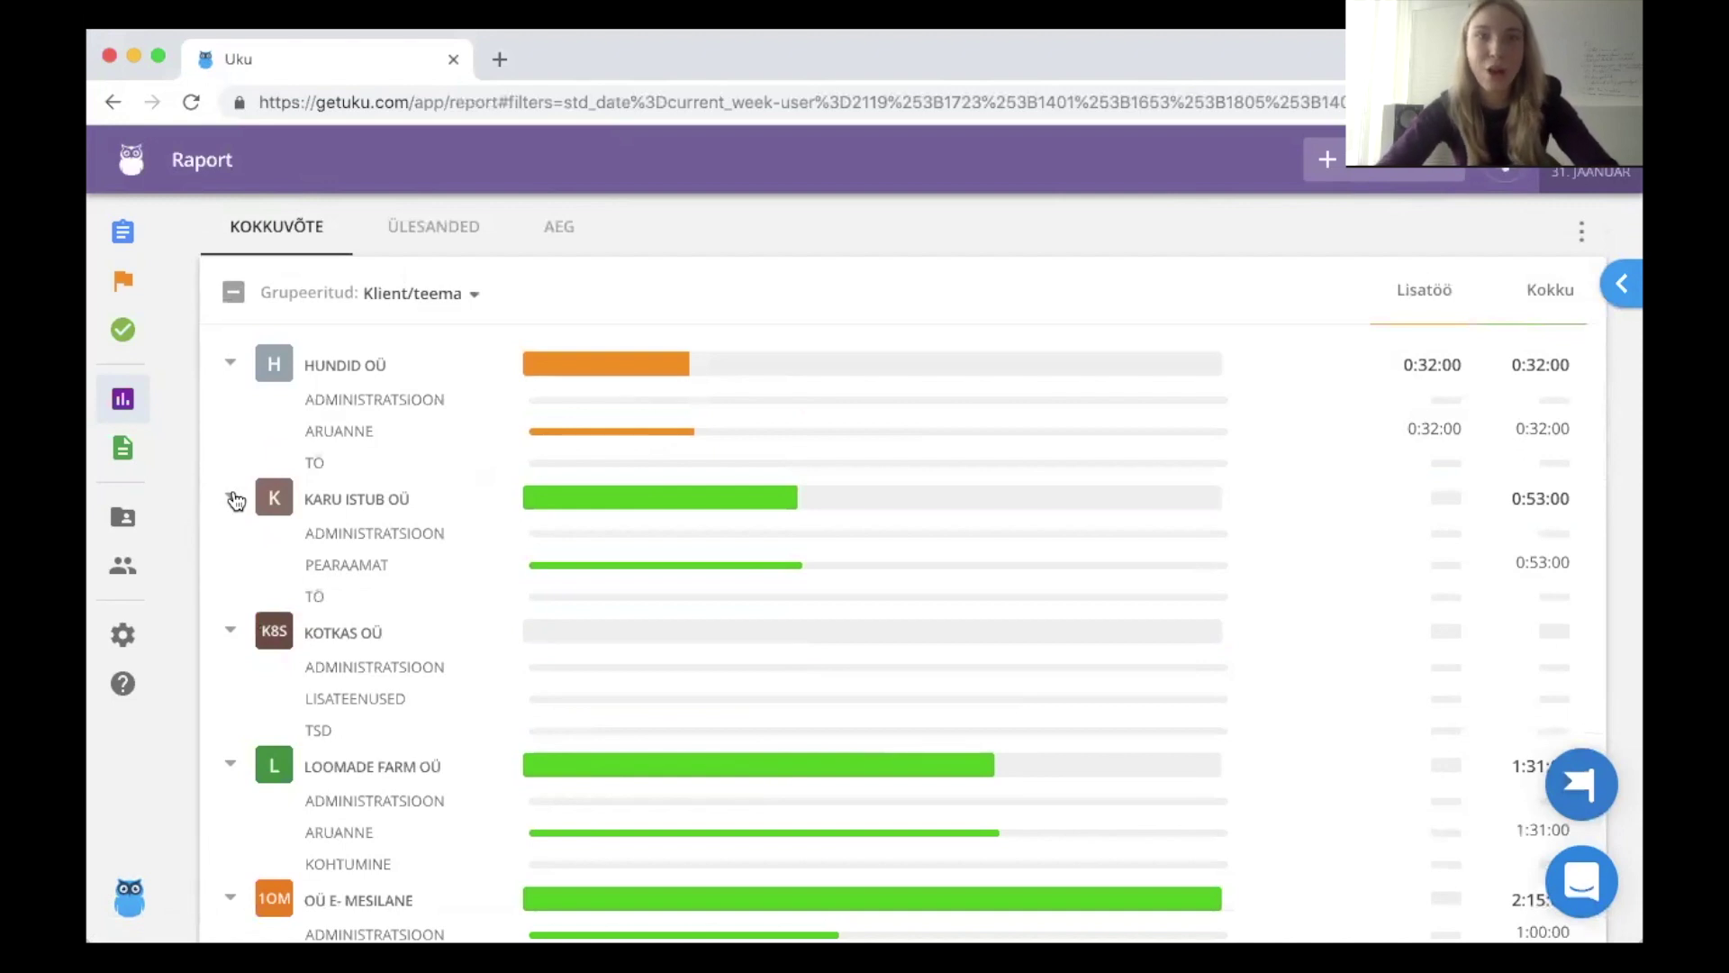
scroll(236, 500, "up", 1)
scroll(236, 502, "up", 2)
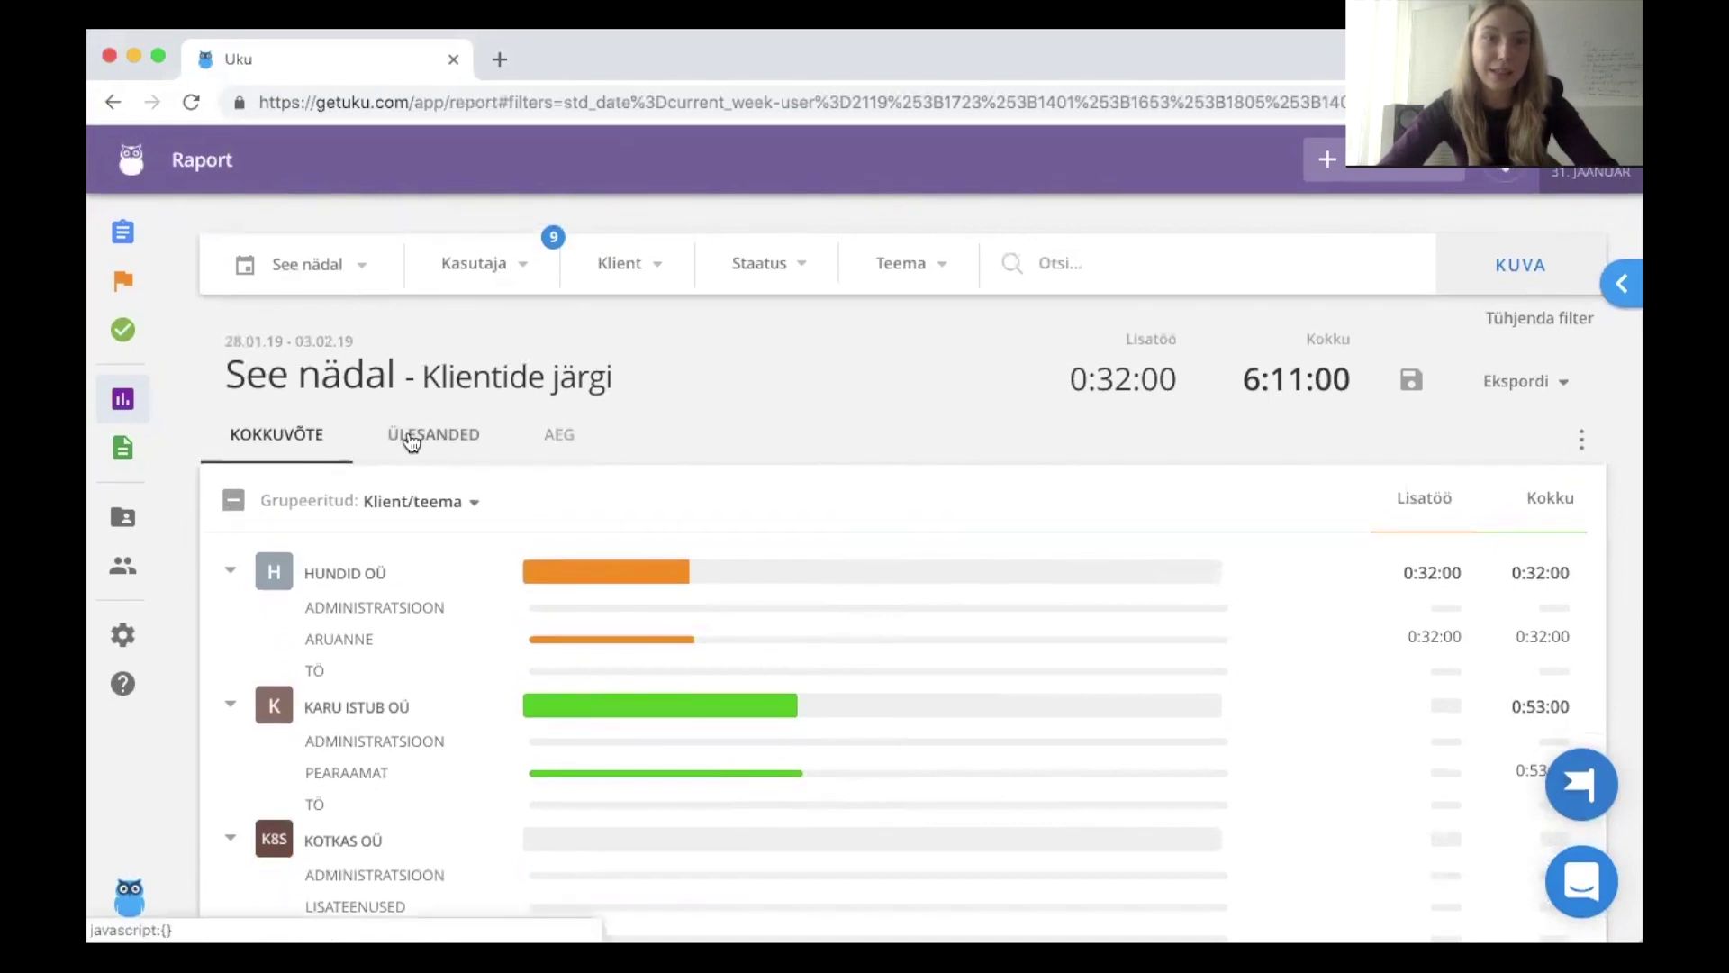
- Examine the weekly report's Ülesanded list with each task's client, topic, duration, deadline and status
left_click(412, 441)
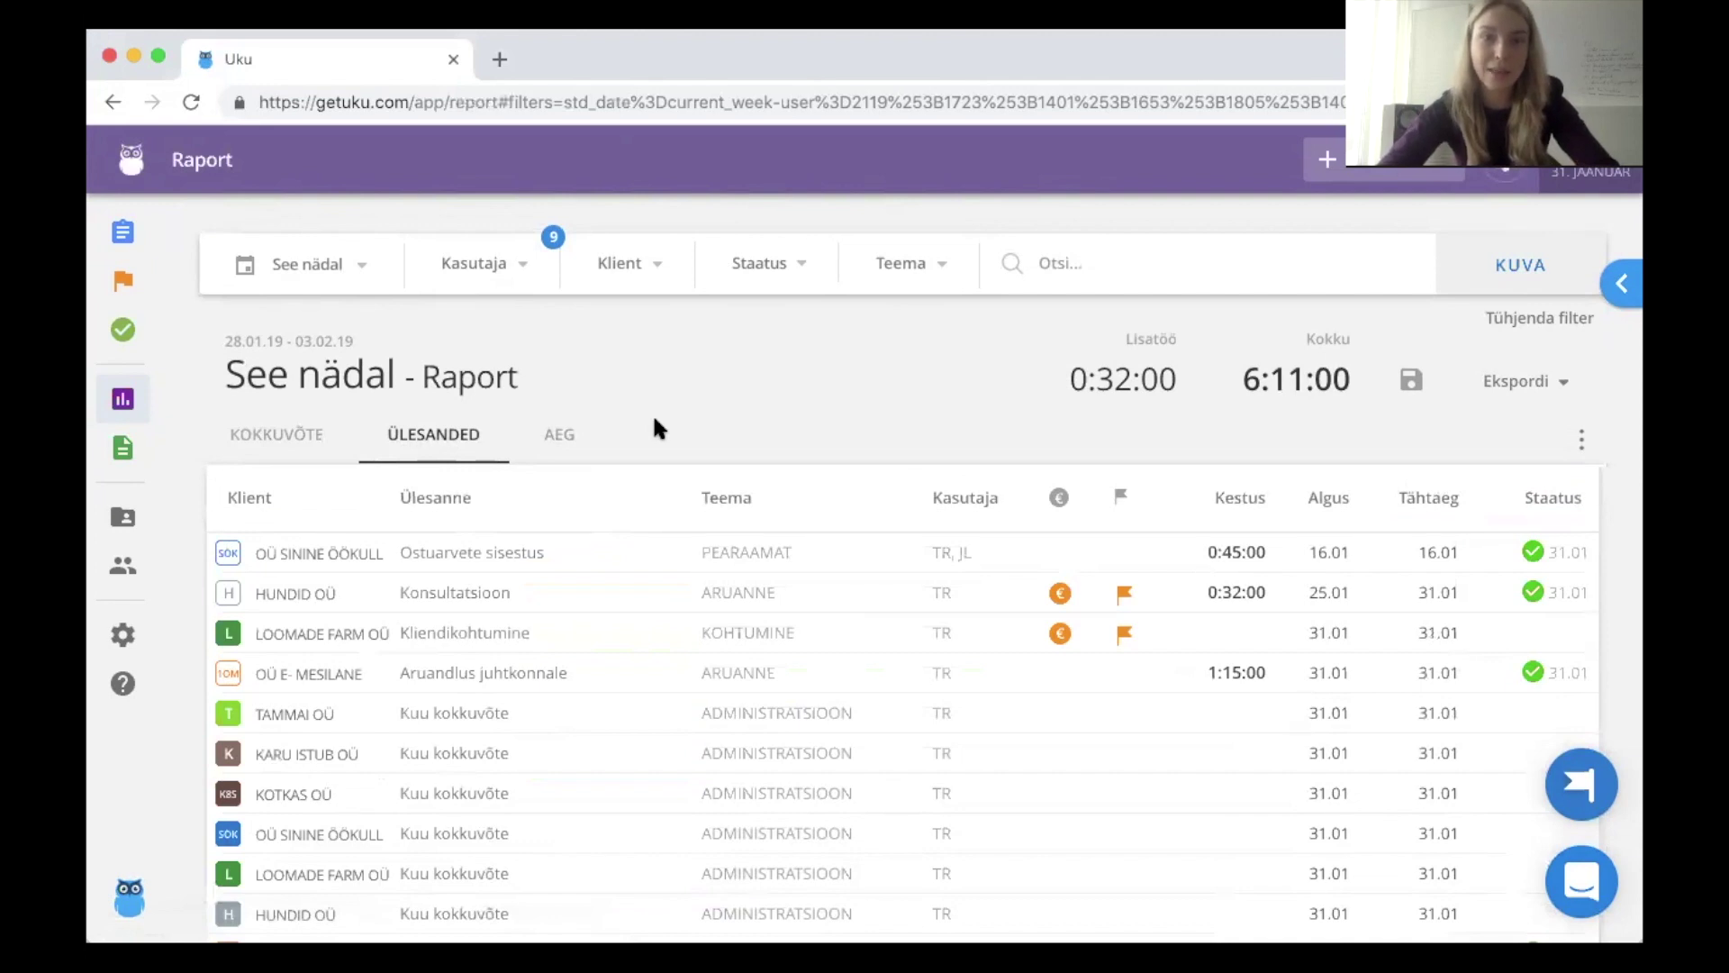
scroll(654, 419, "down", 3)
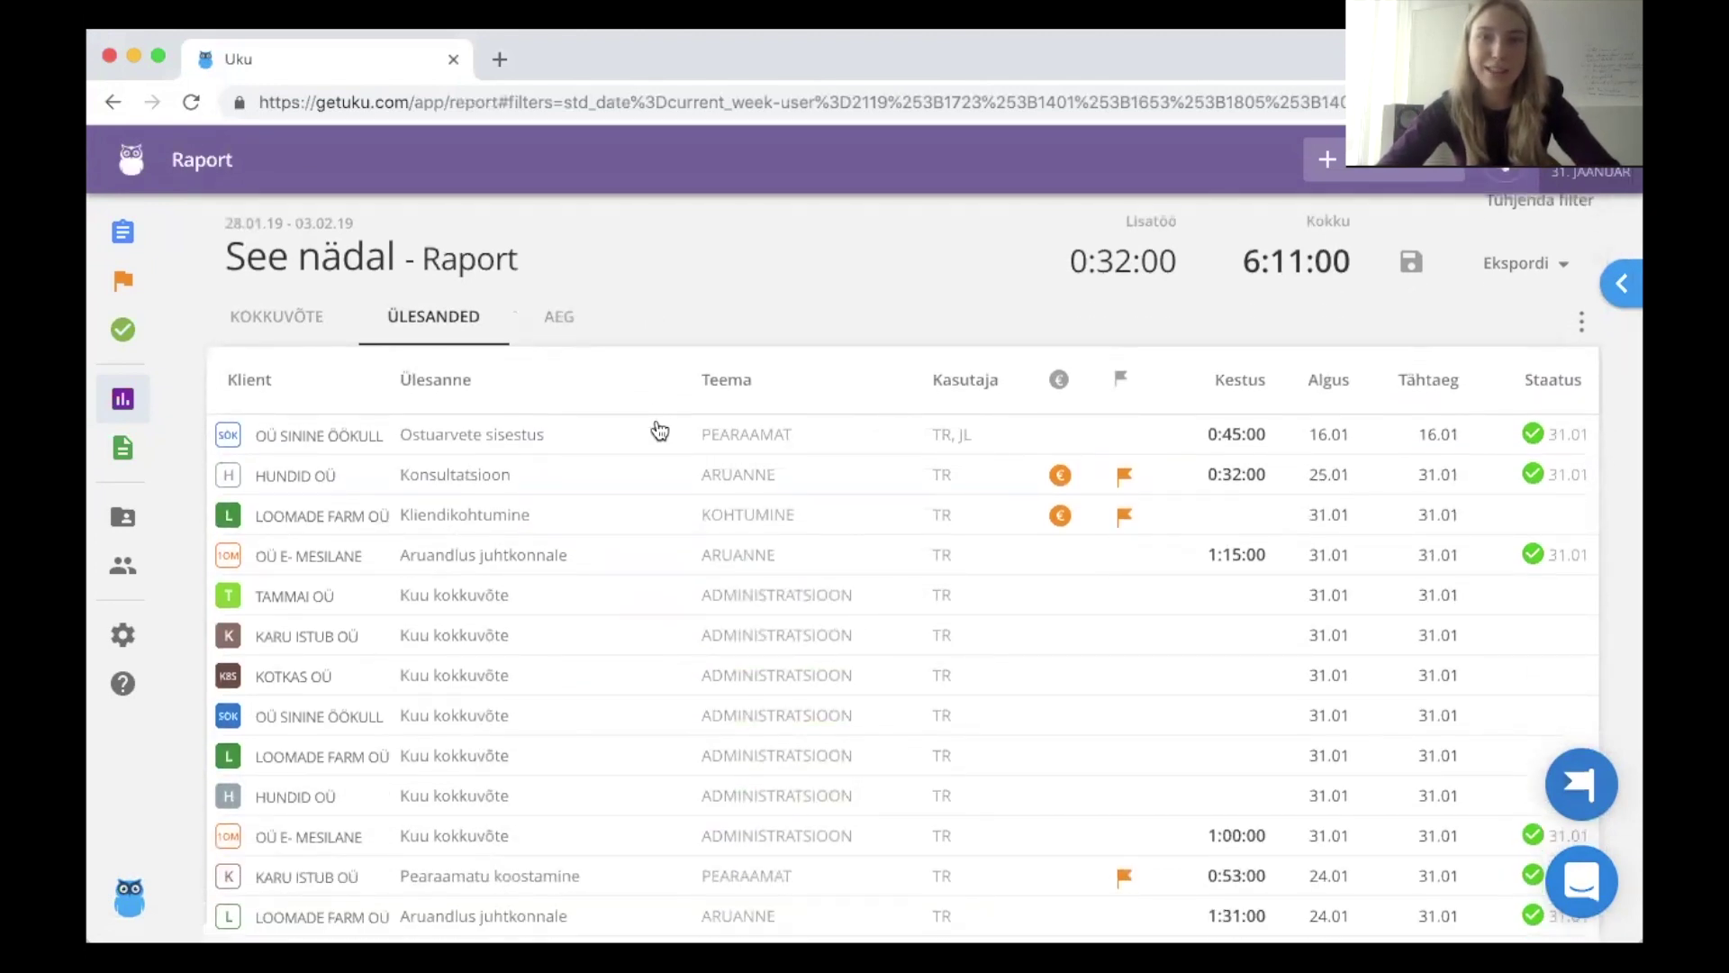
scroll(660, 430, "down", 5)
scroll(660, 431, "down", 2)
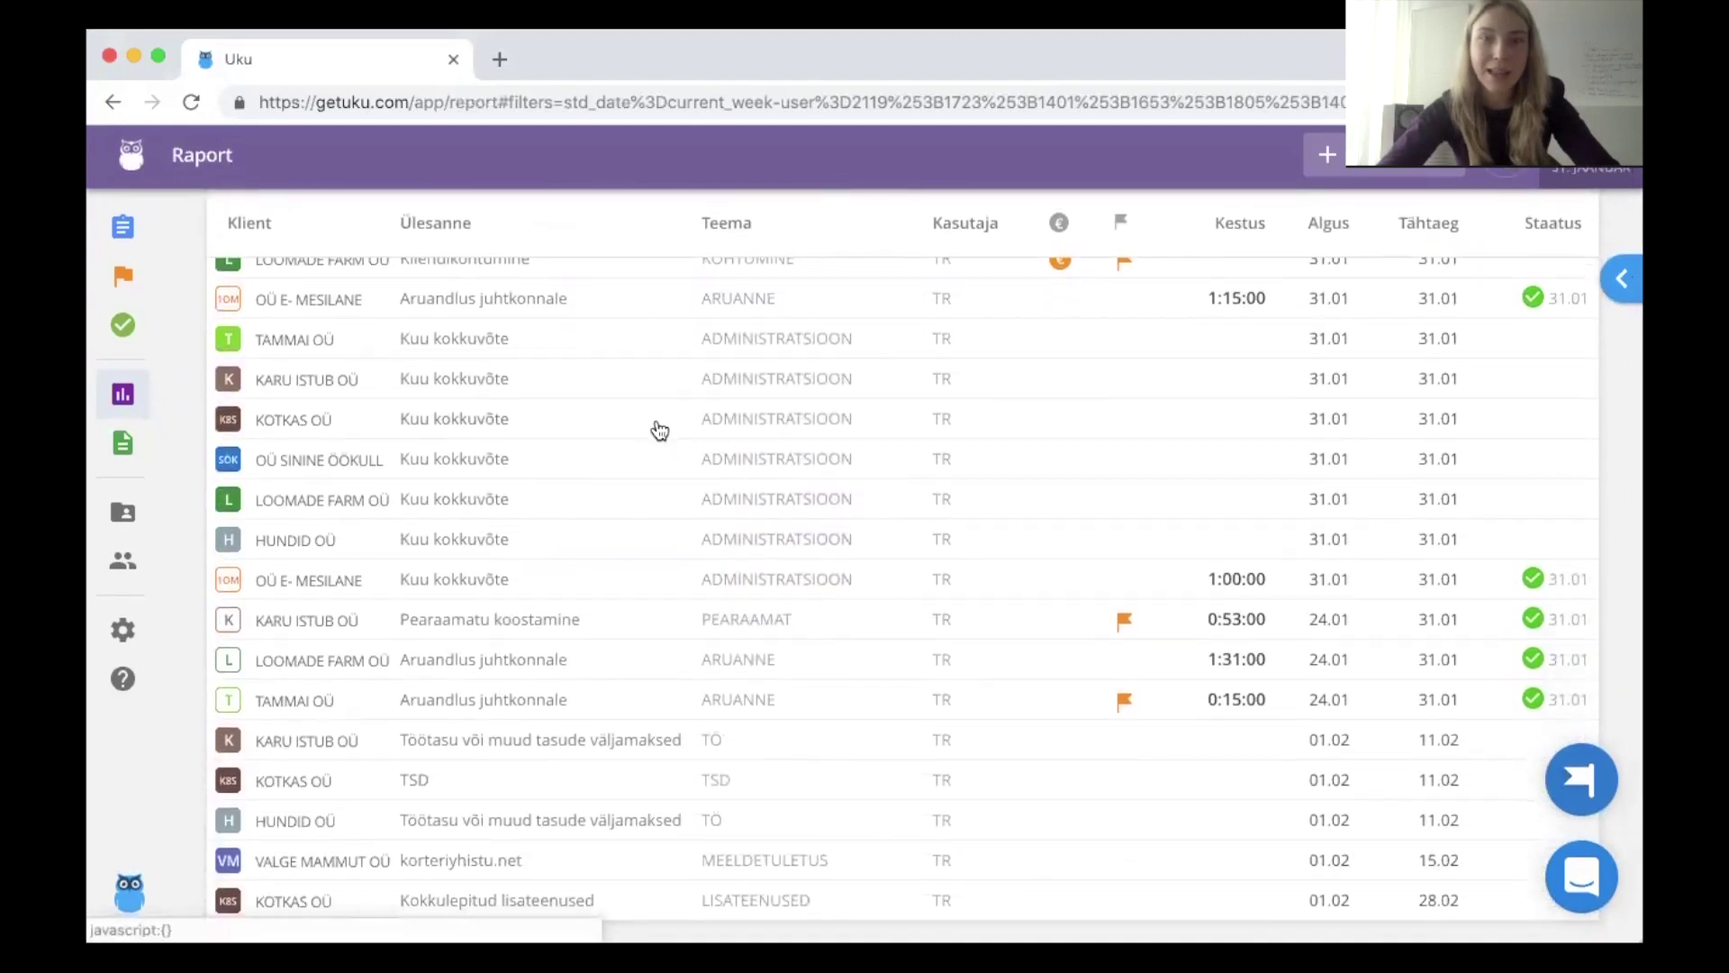
scroll(660, 431, "up", 6)
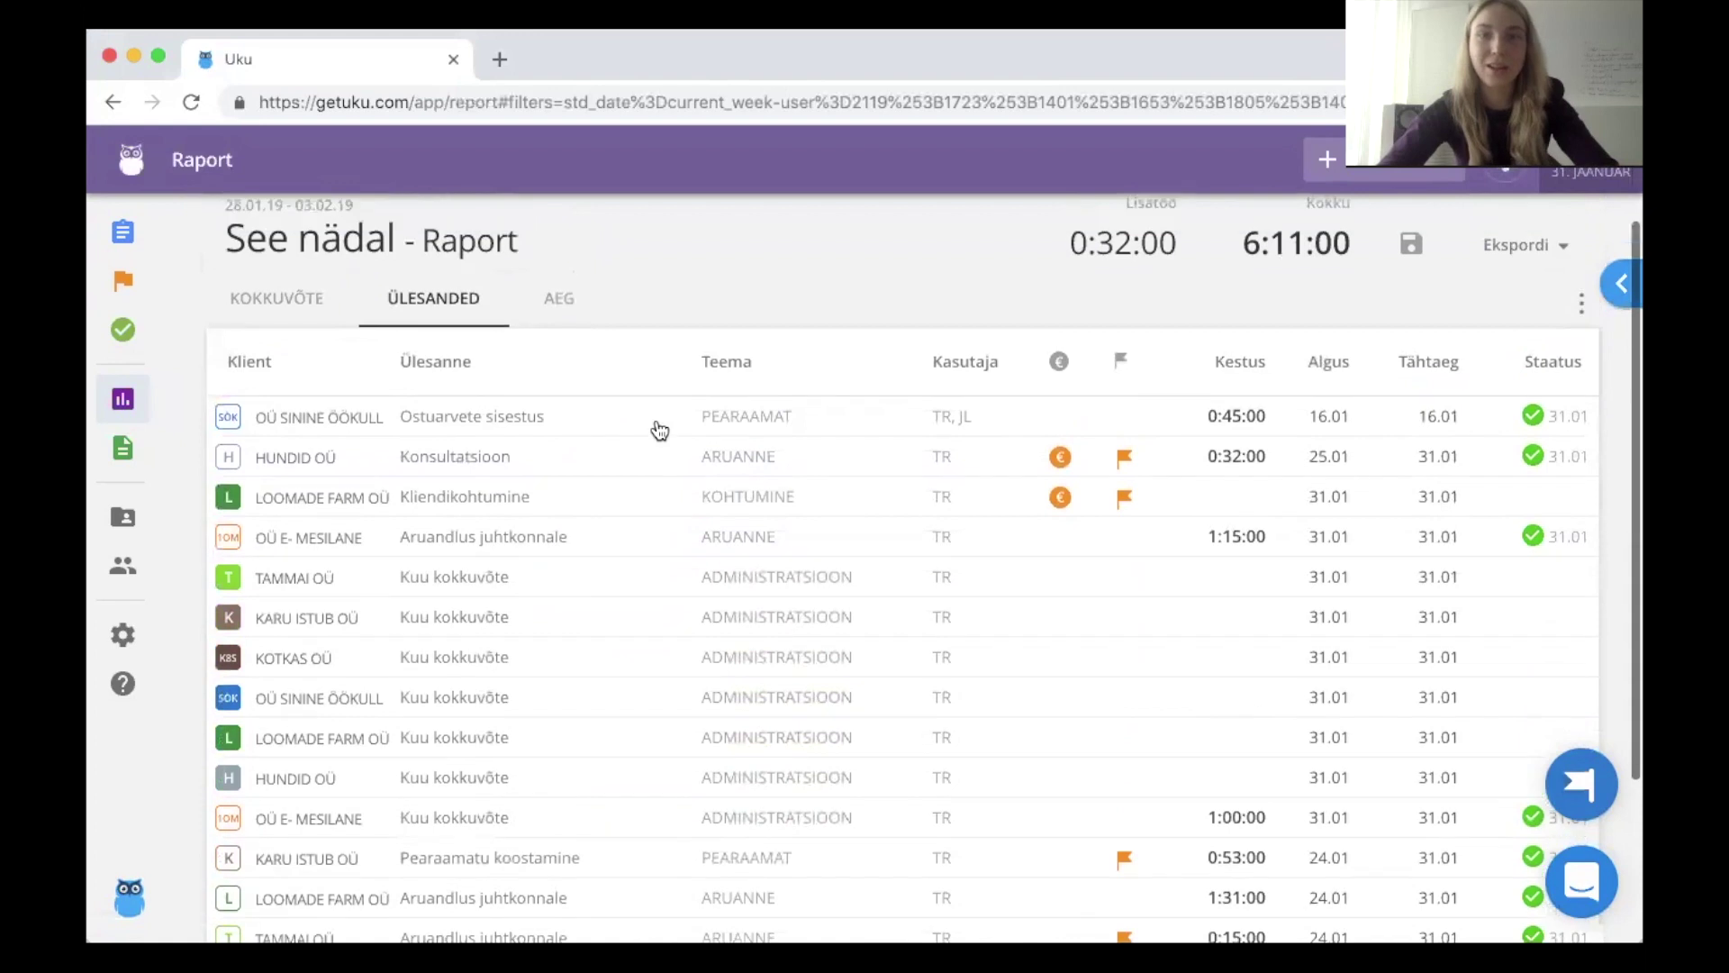
scroll(660, 431, "up", 3)
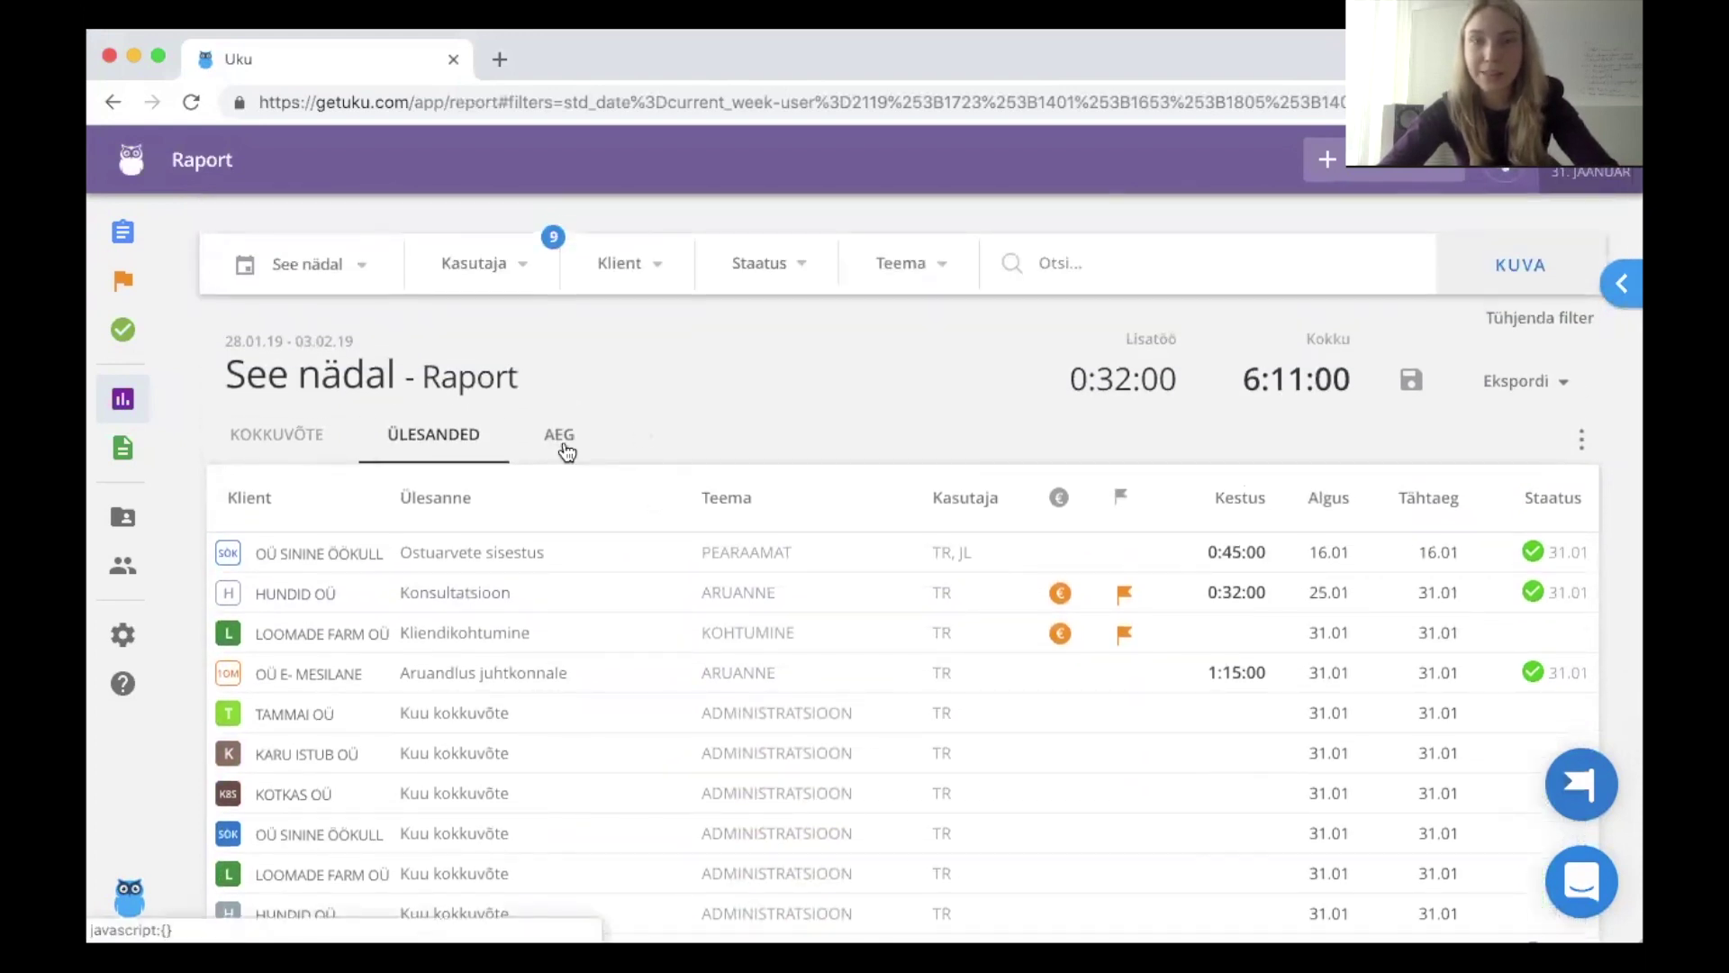
- Show the weekly report's Aeg view and clear all report filters
left_click(563, 442)
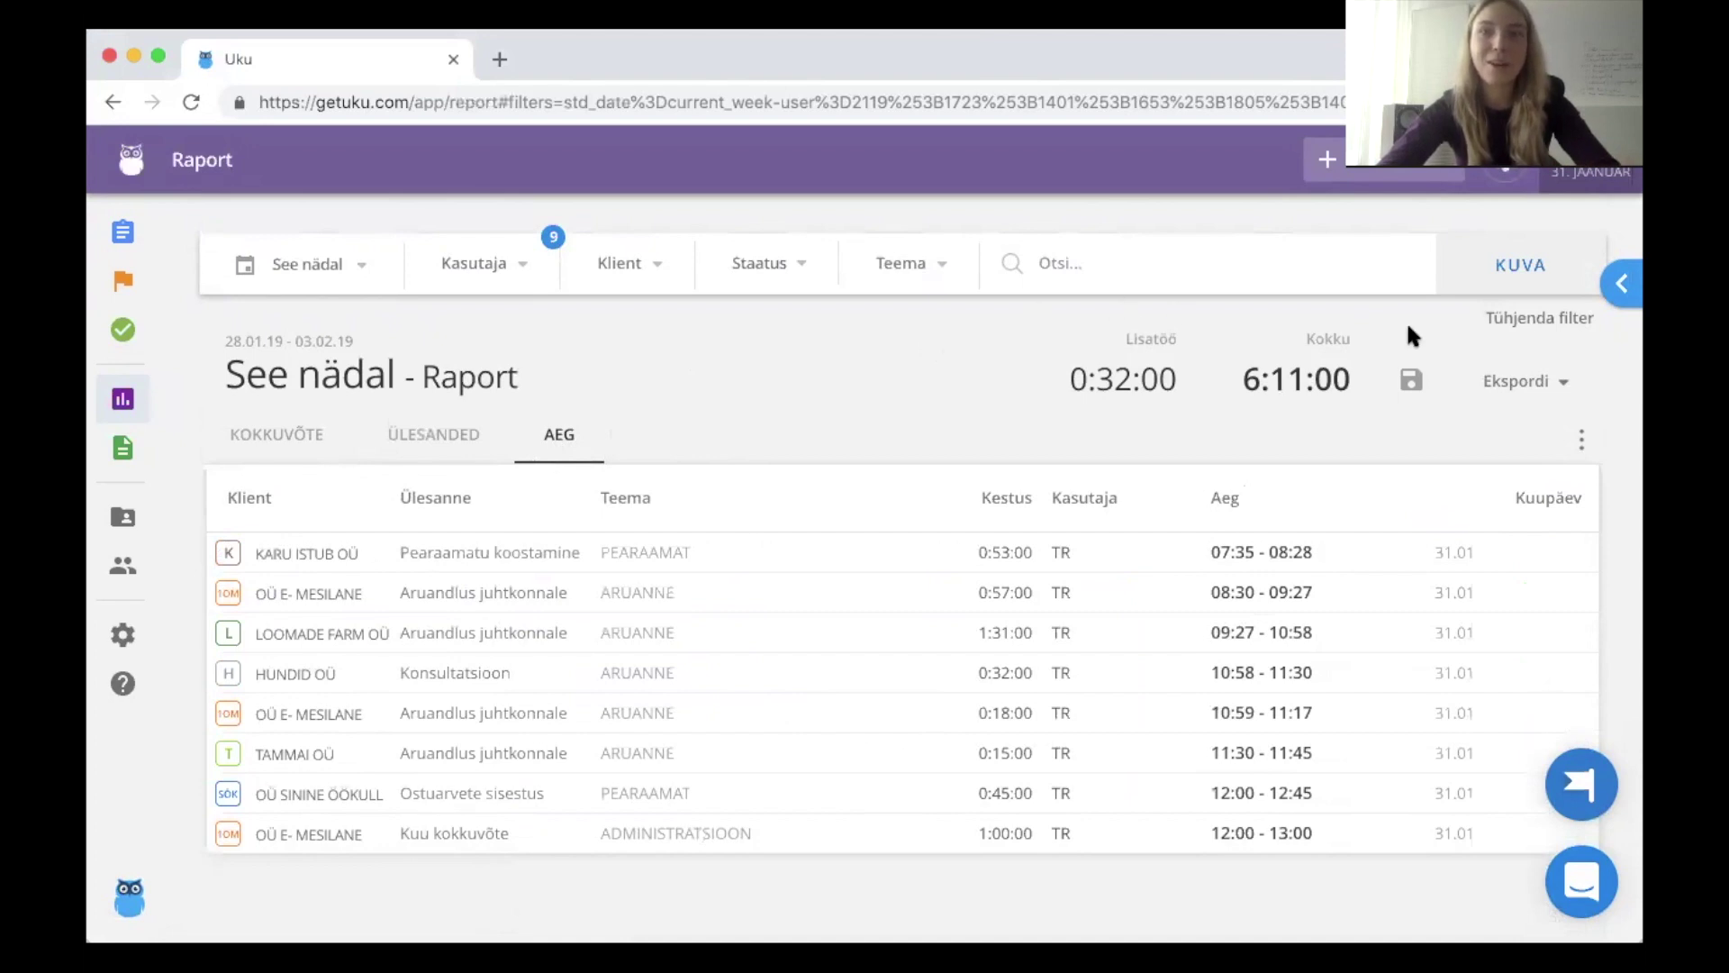
left_click(1537, 331)
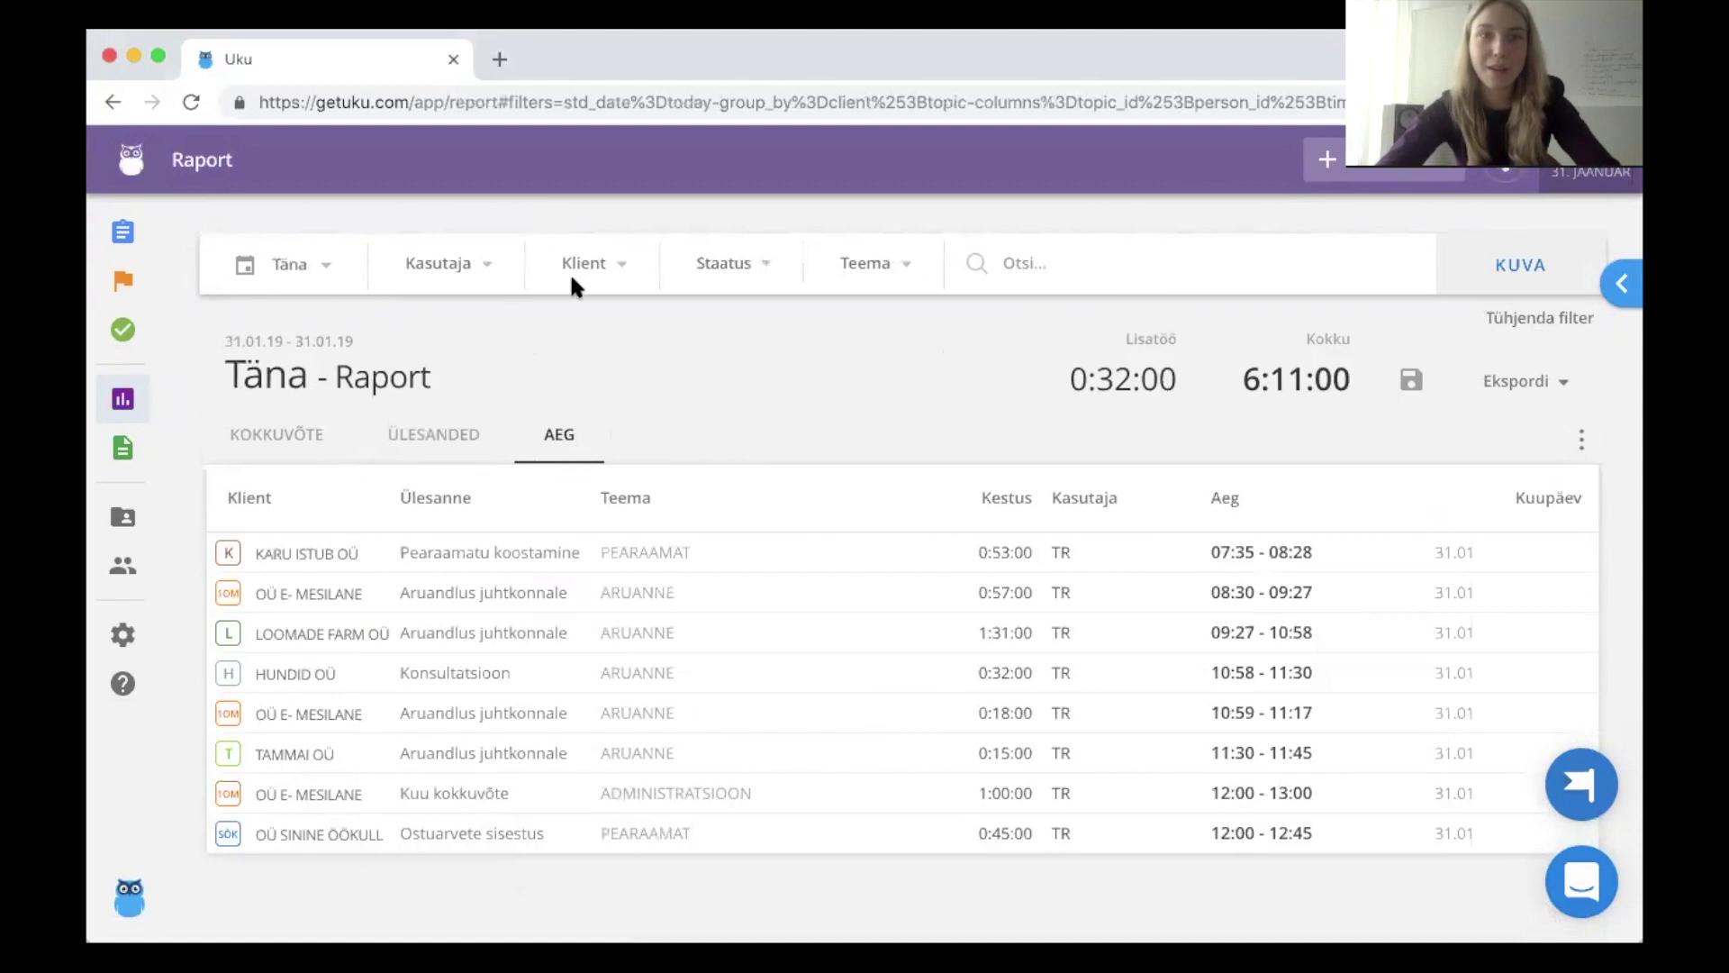
- Filter the report by all nine listed users and apply the filter
left_click(464, 270)
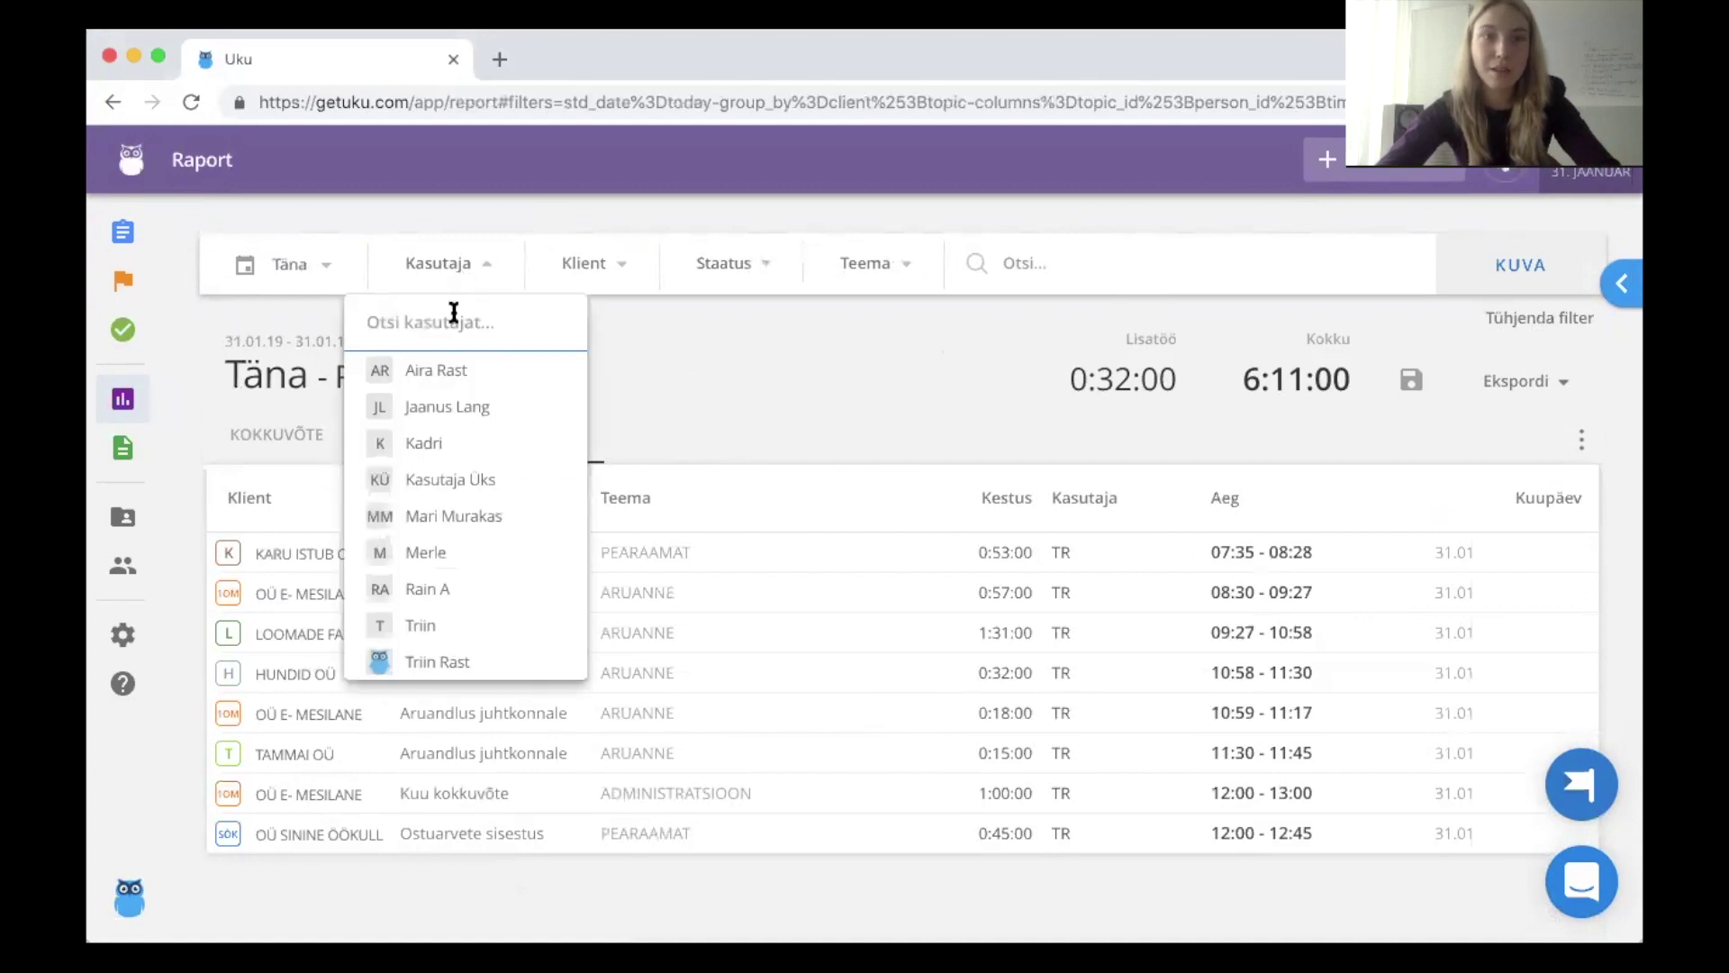
left_click(457, 369)
left_click(457, 403)
left_click(459, 439)
left_click(464, 482)
left_click(458, 514)
left_click(458, 550)
left_click(453, 587)
left_click(445, 621)
left_click(450, 663)
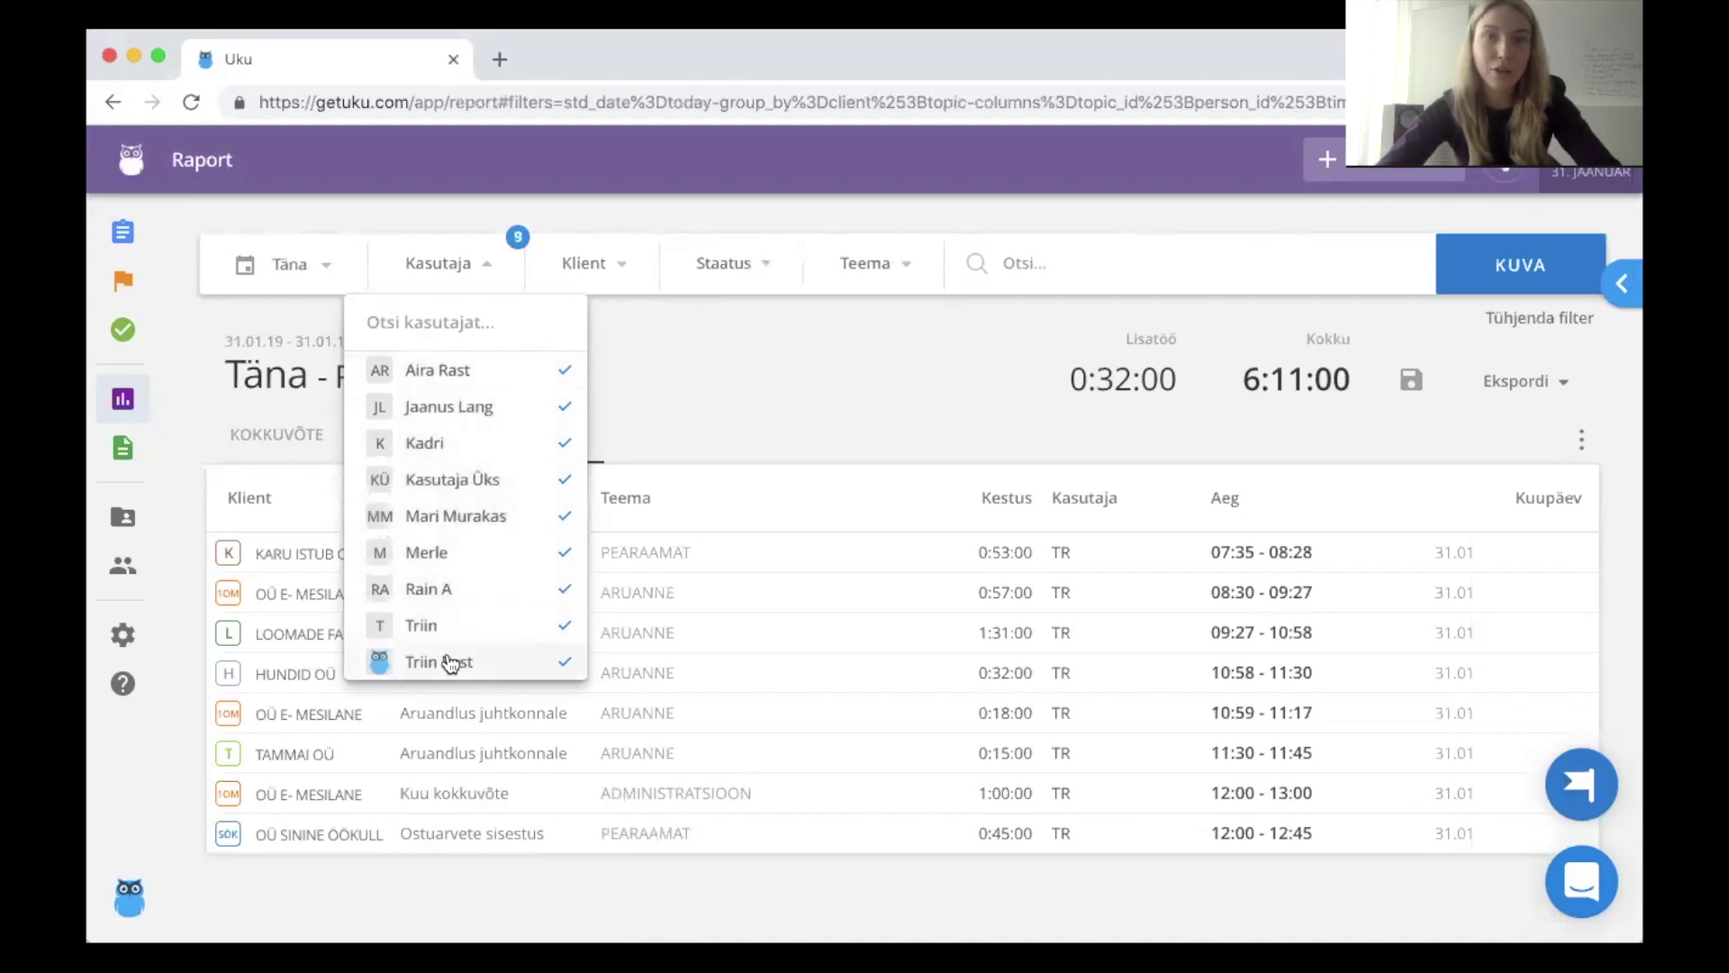
left_click(861, 369)
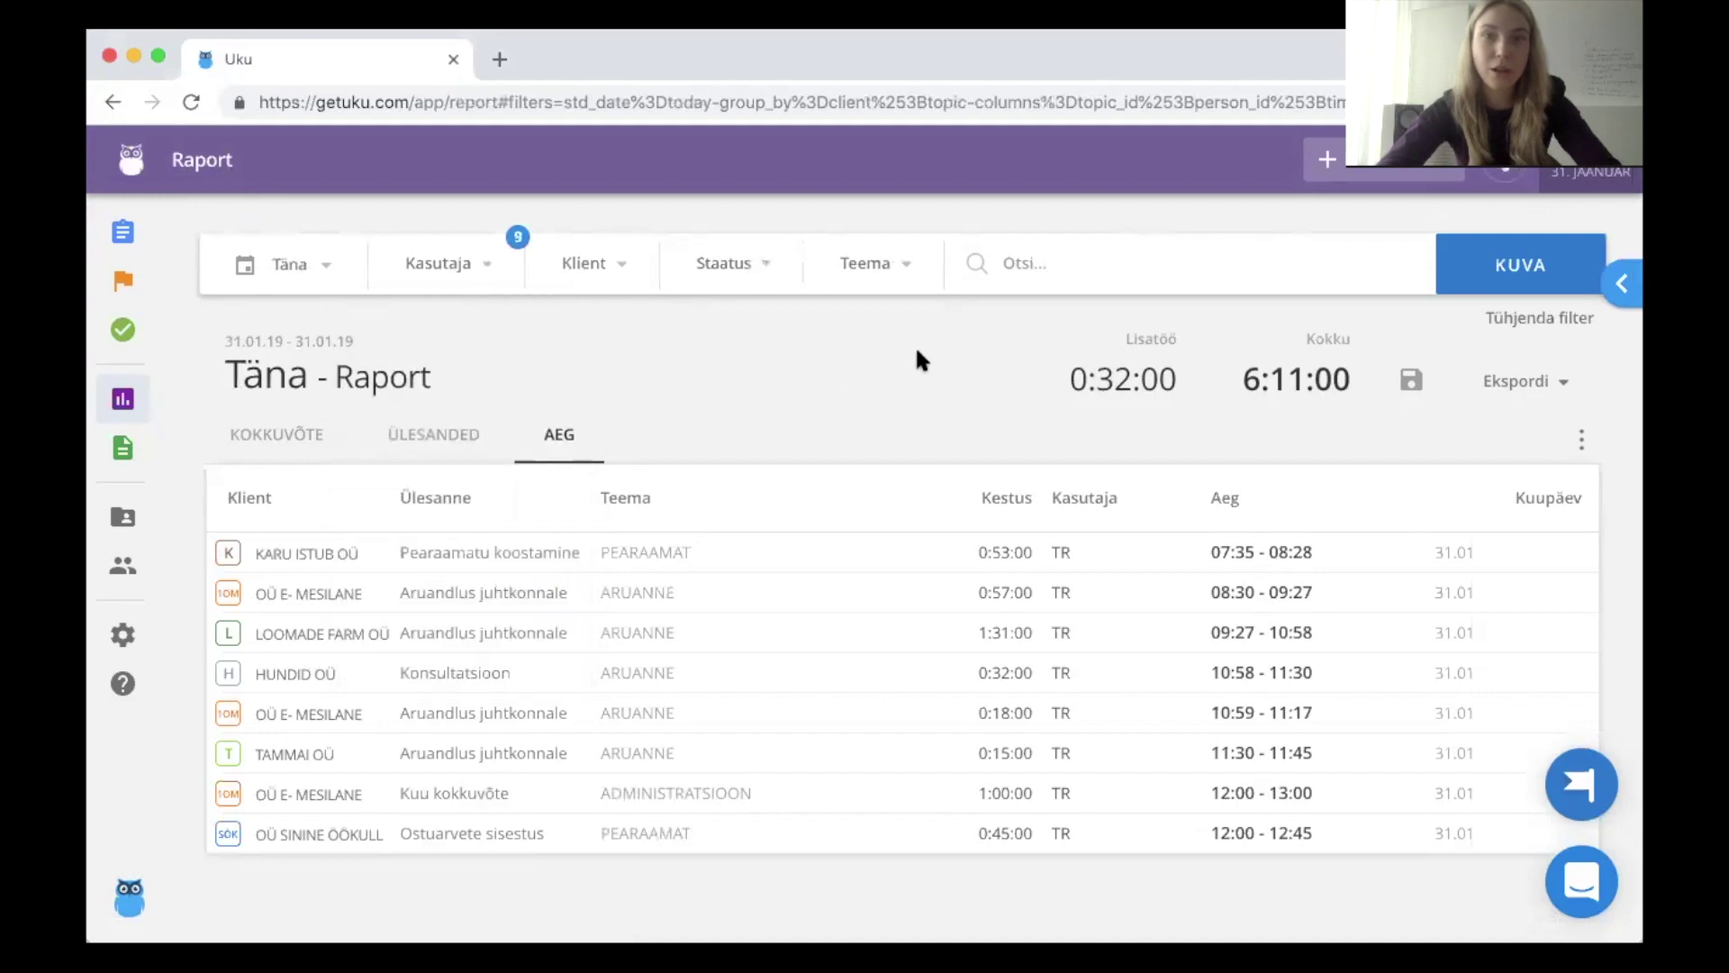
left_click(1480, 285)
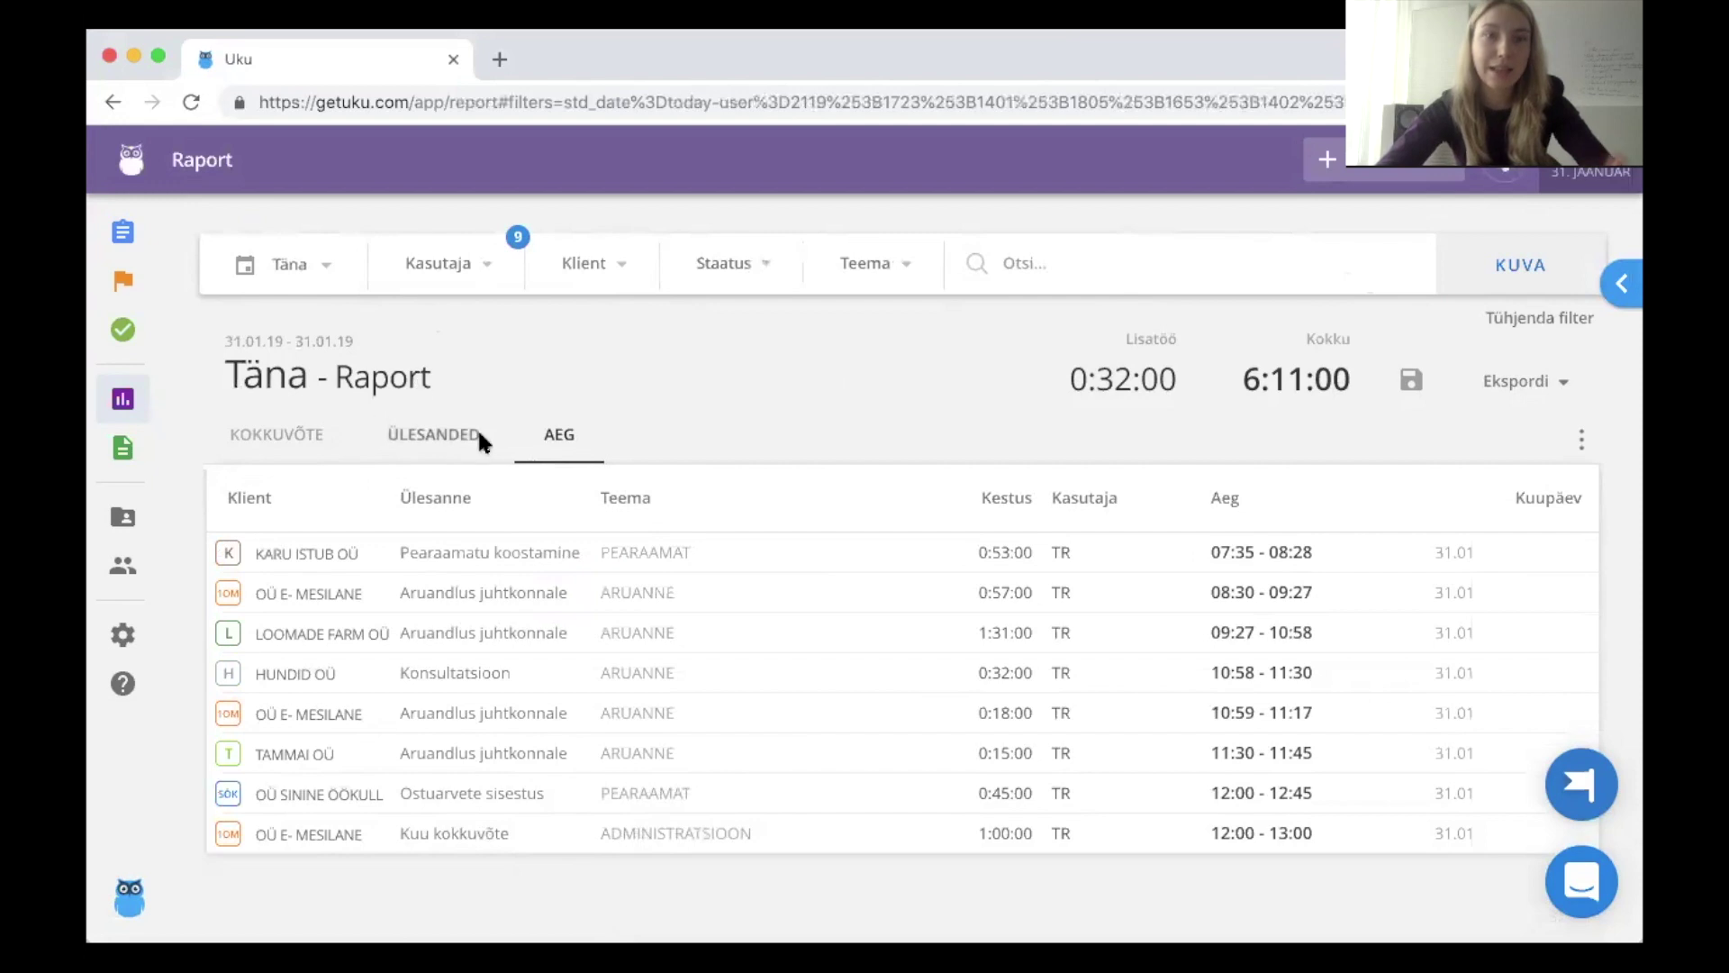
- Set the report period to See kuu and show its Kokkuvõte view
left_click(294, 270)
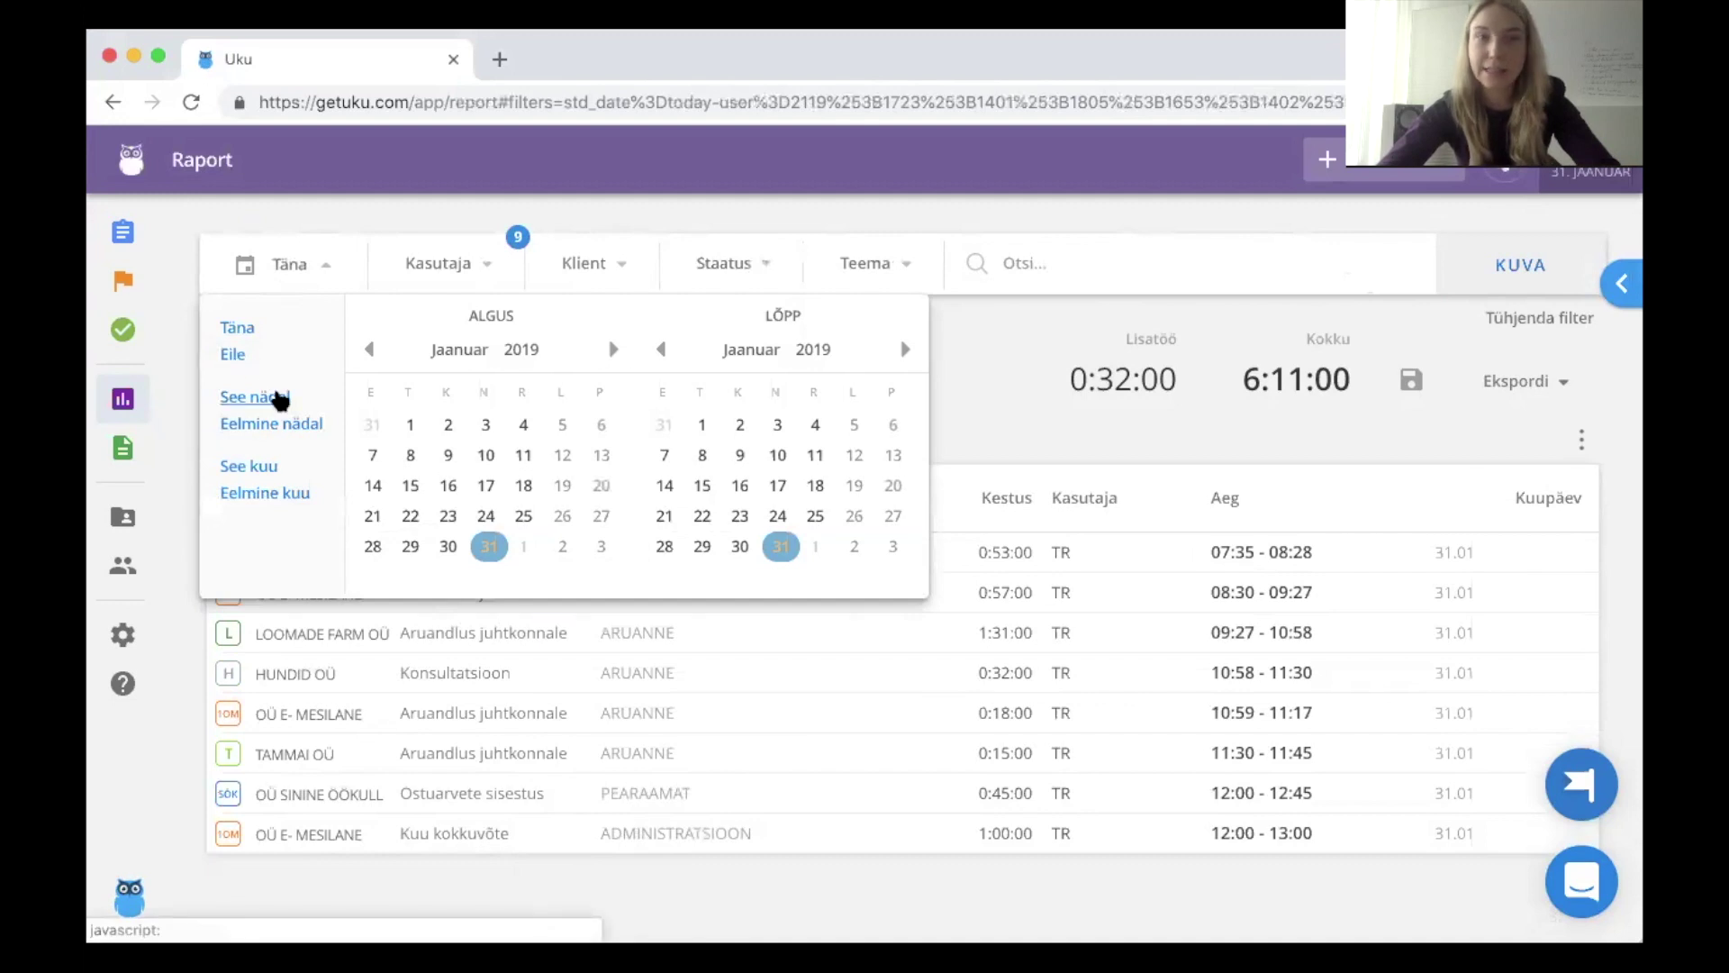
left_click(262, 466)
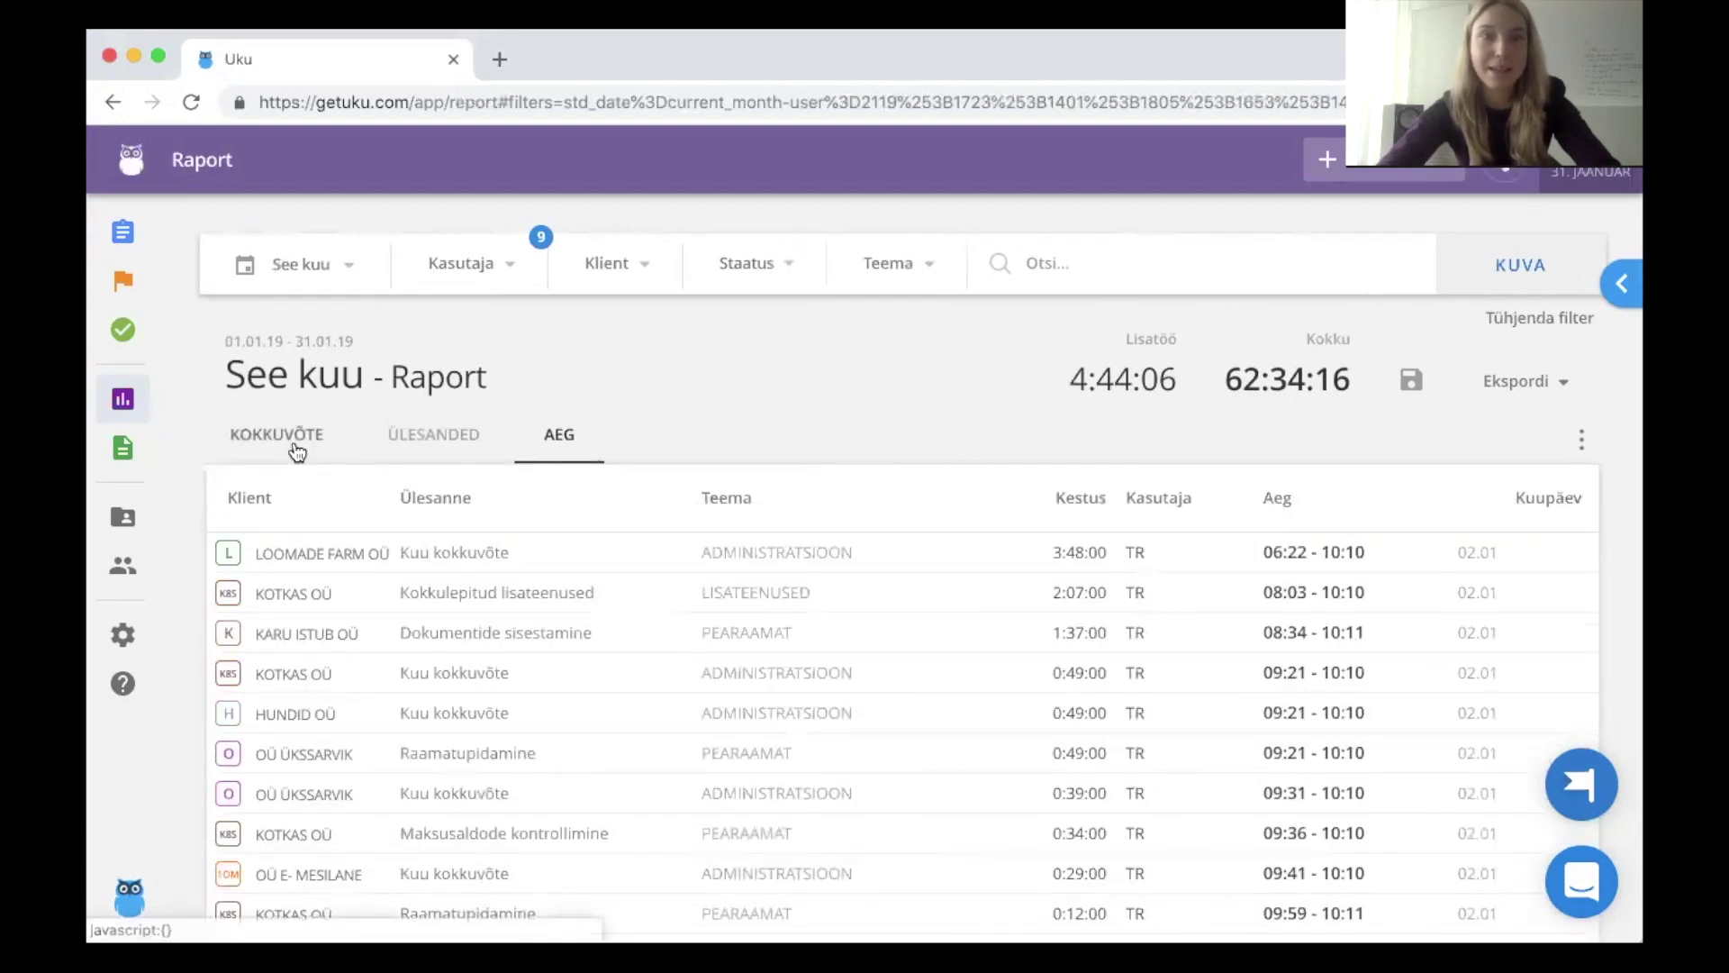
left_click(297, 451)
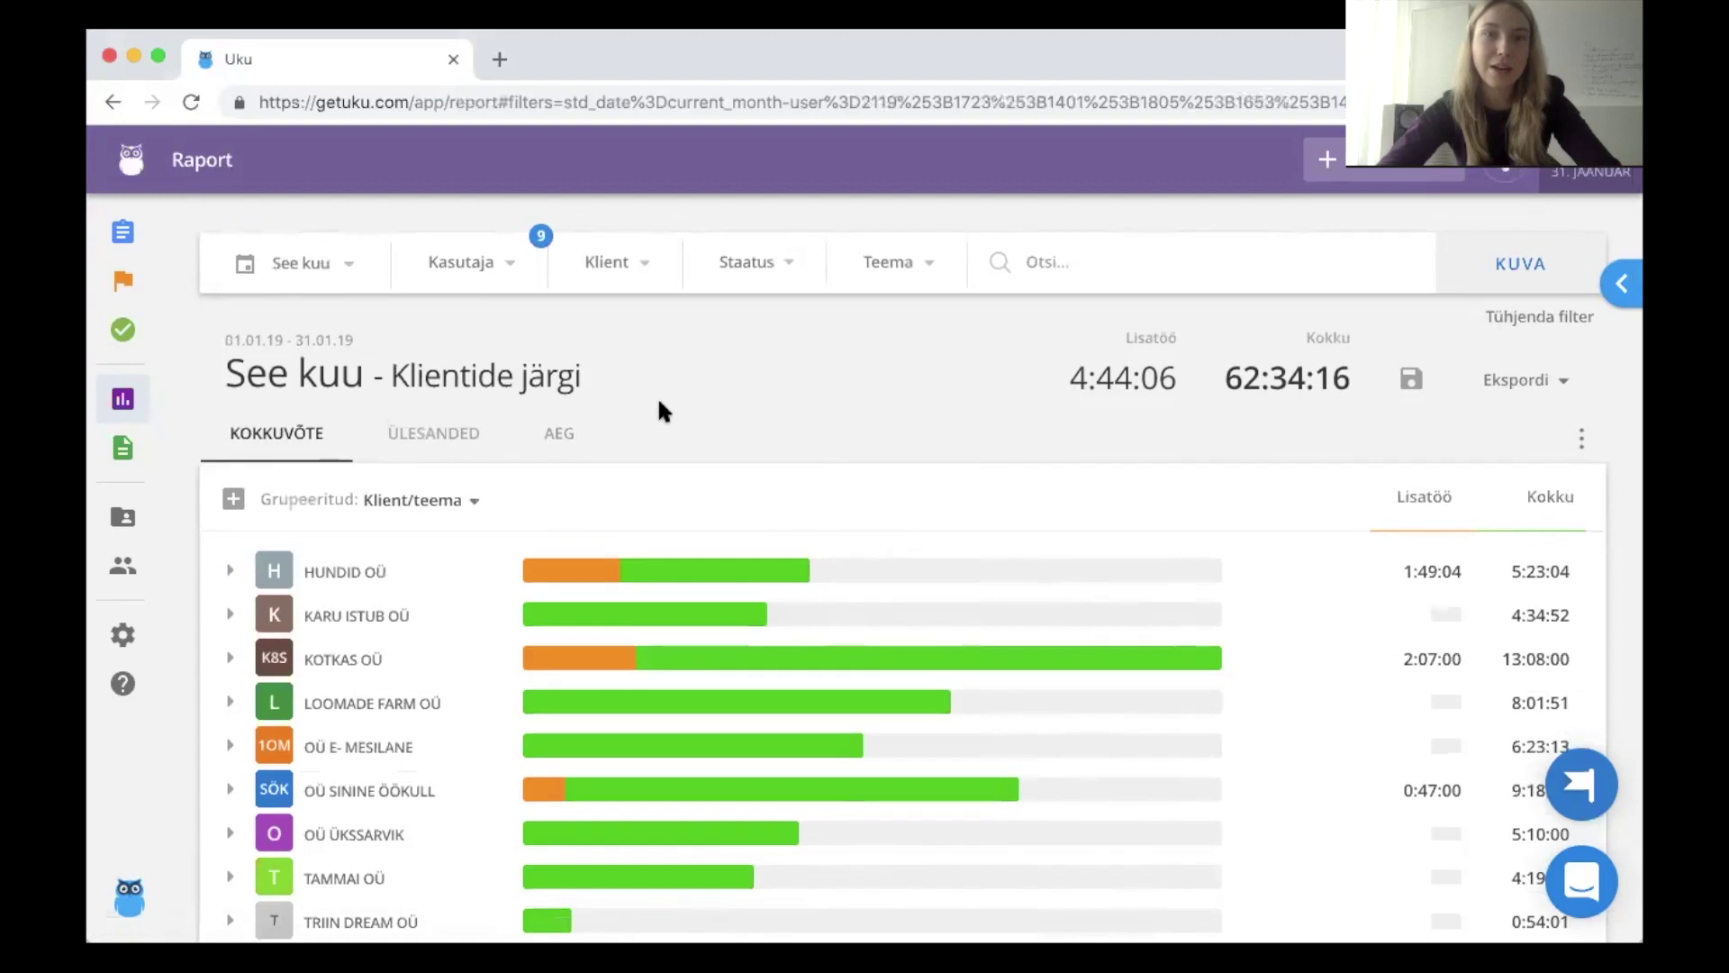
- Group the monthly summary by Klient/ülesanne and expand all clients to review the hours per task
scroll(657, 396, "down", 3)
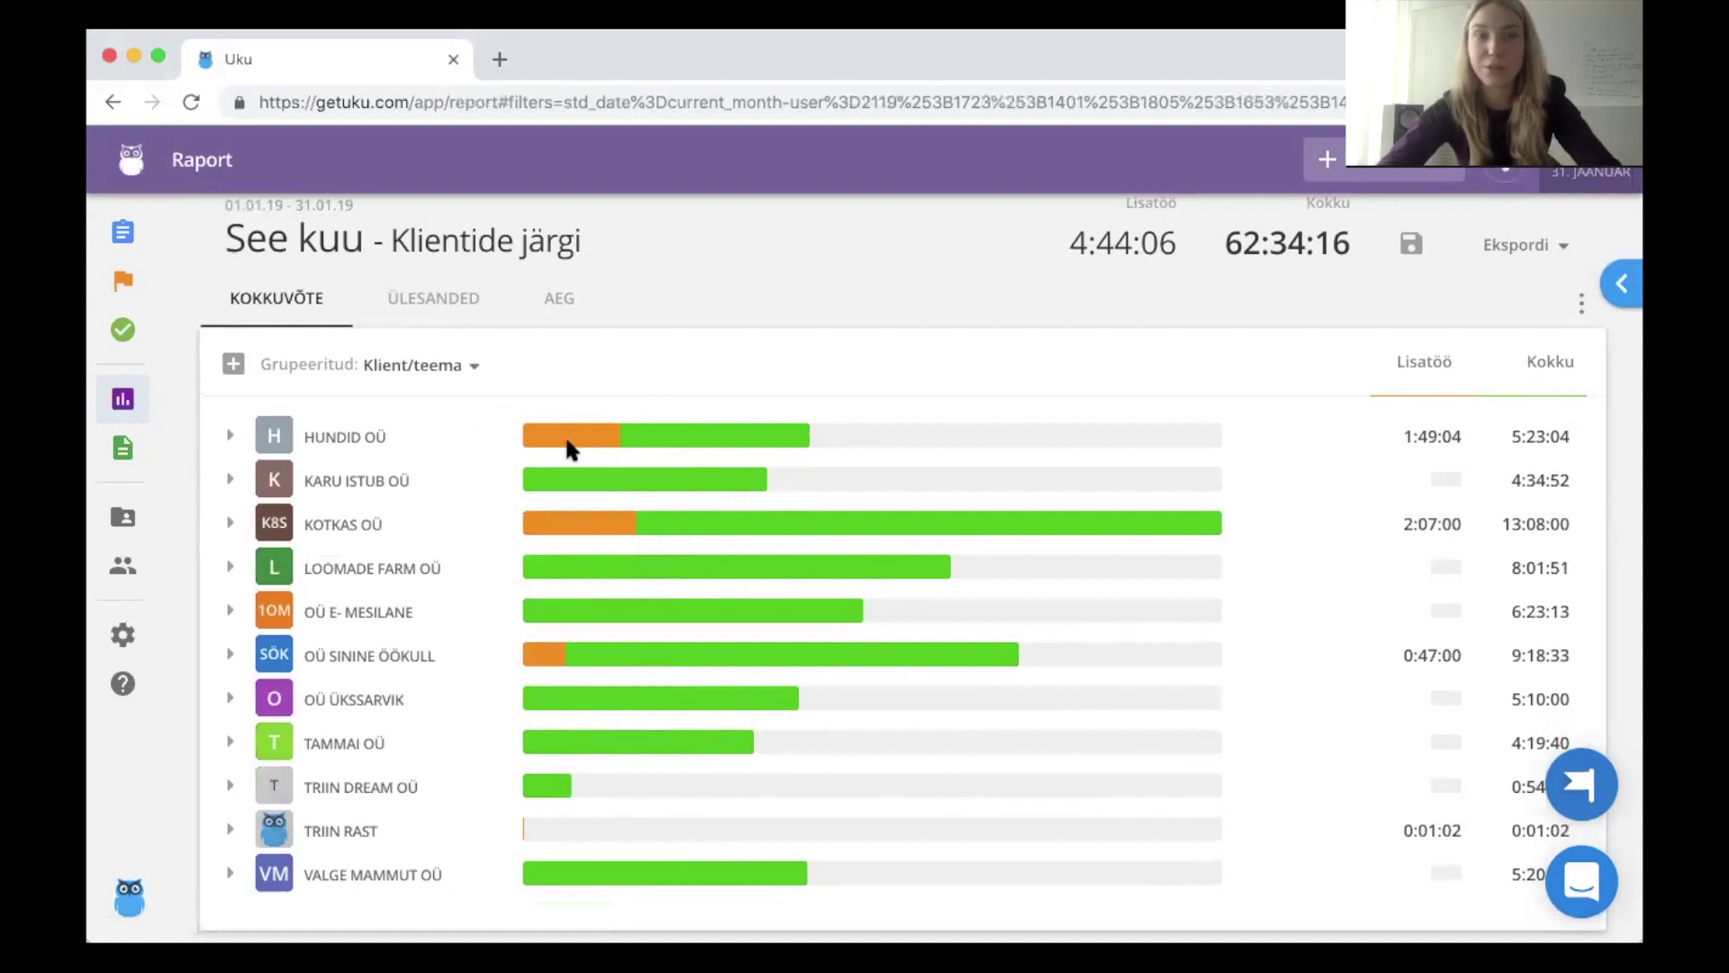
left_click(411, 378)
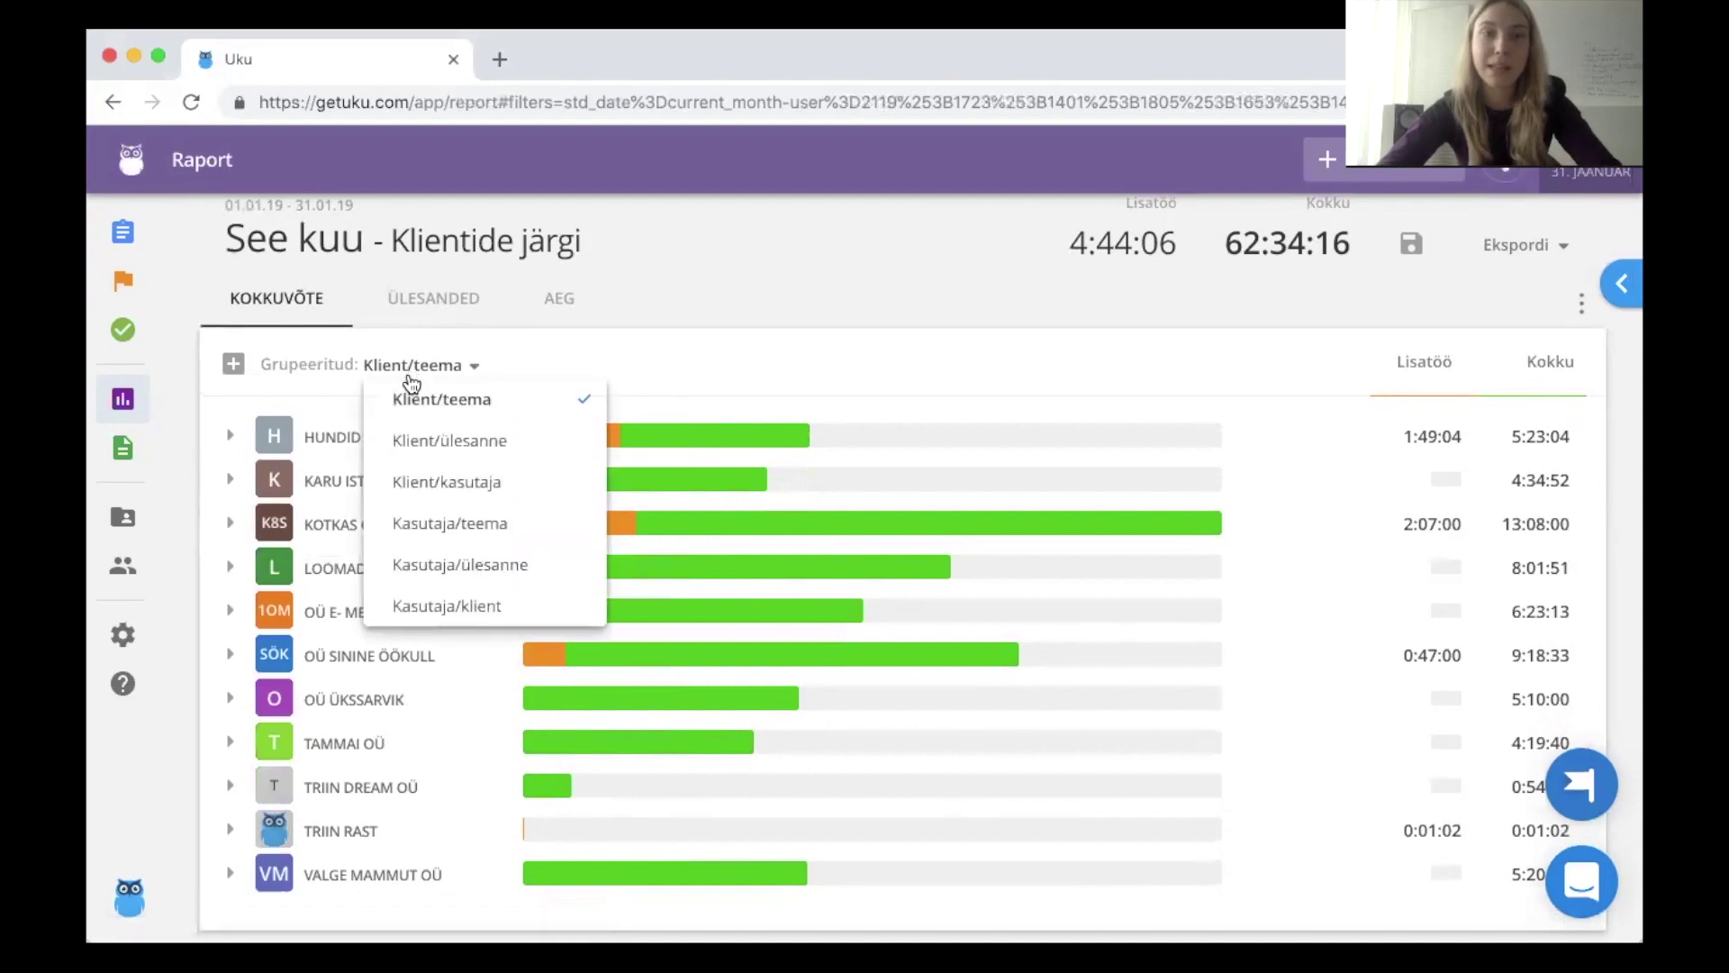
left_click(436, 434)
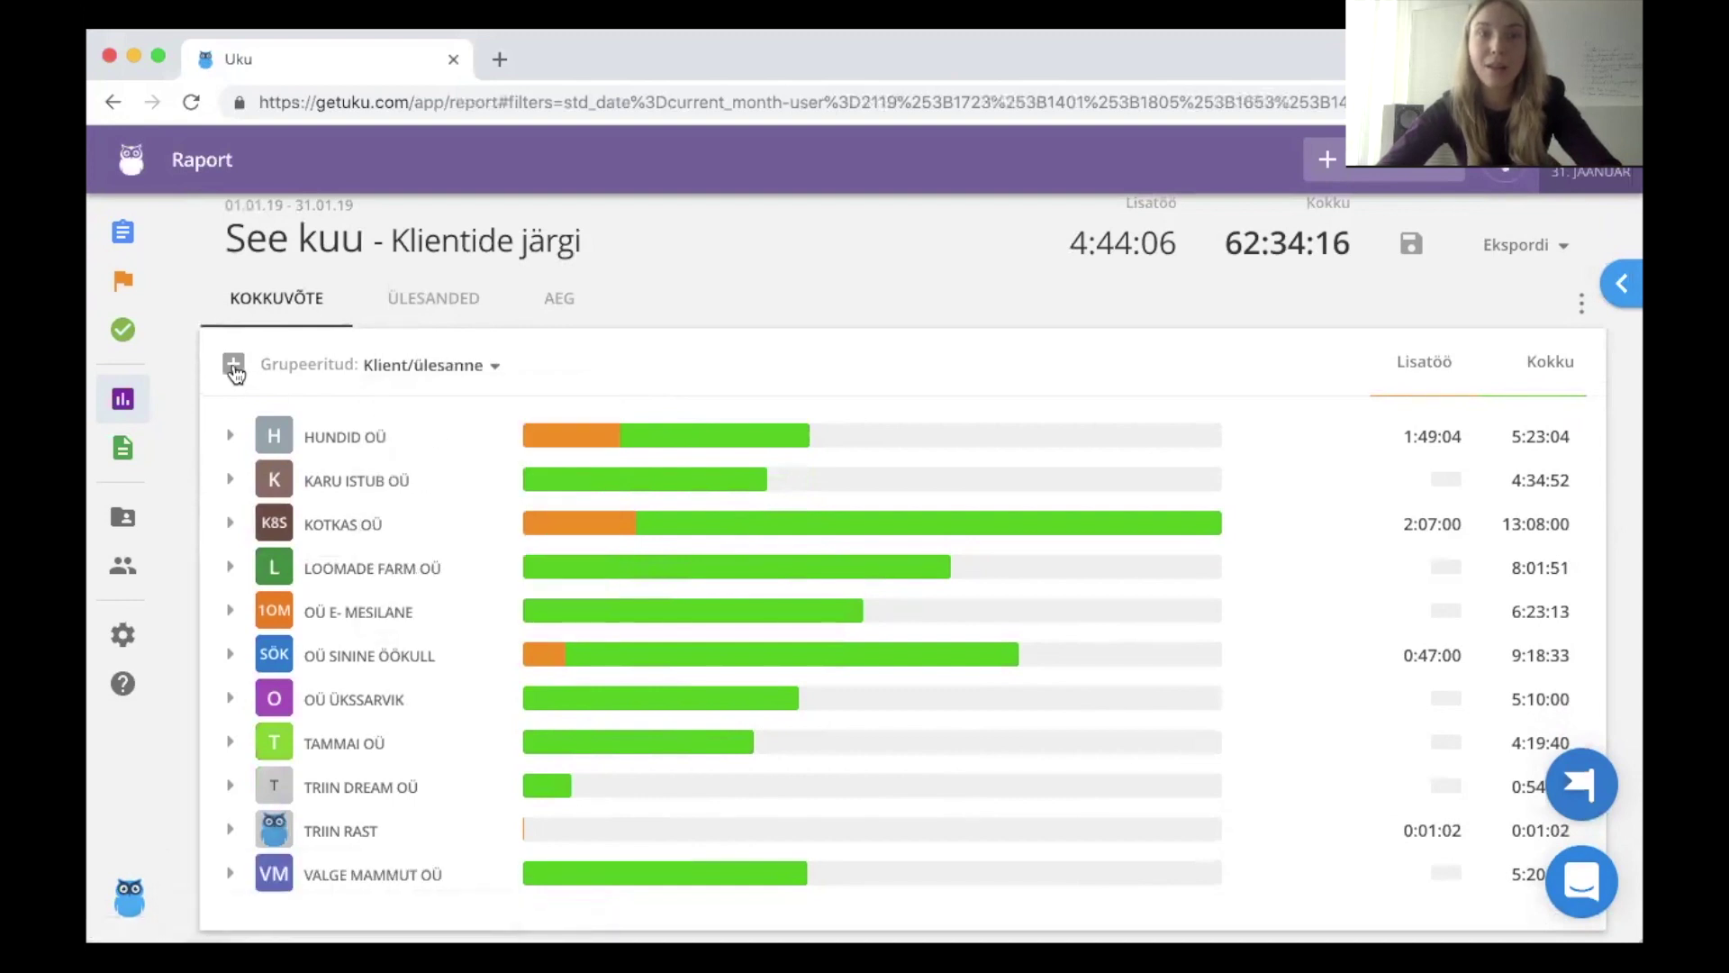
left_click(234, 366)
scroll(236, 502, "down", 5)
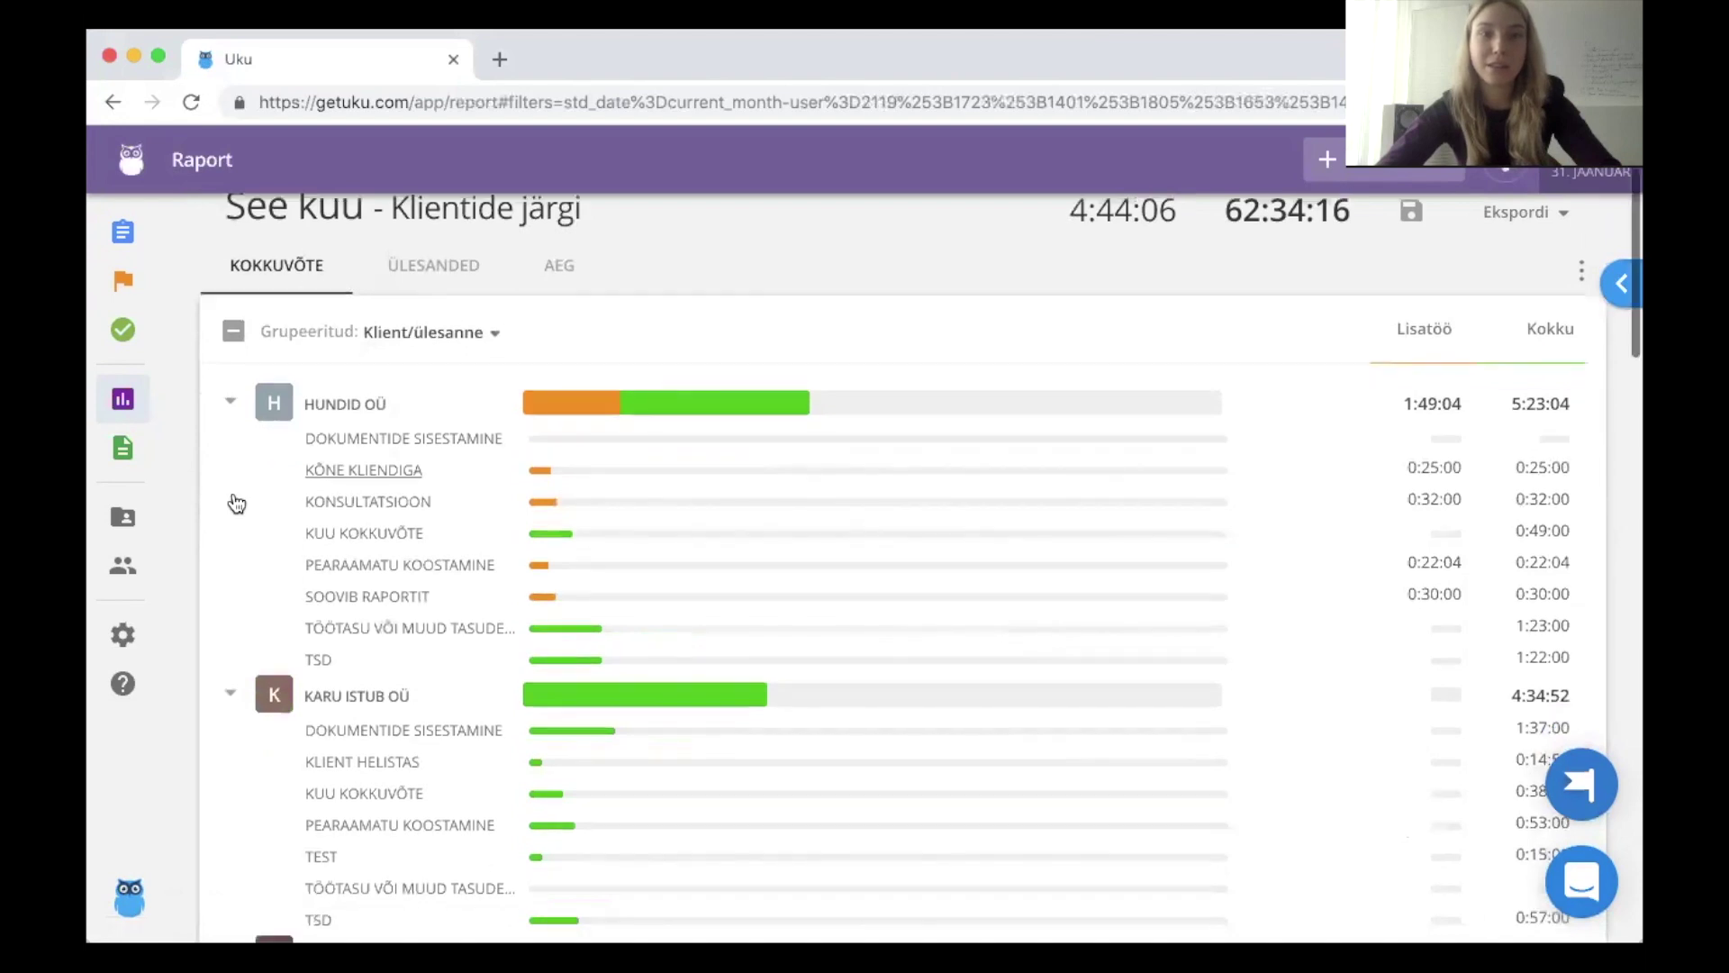
scroll(236, 502, "down", 2)
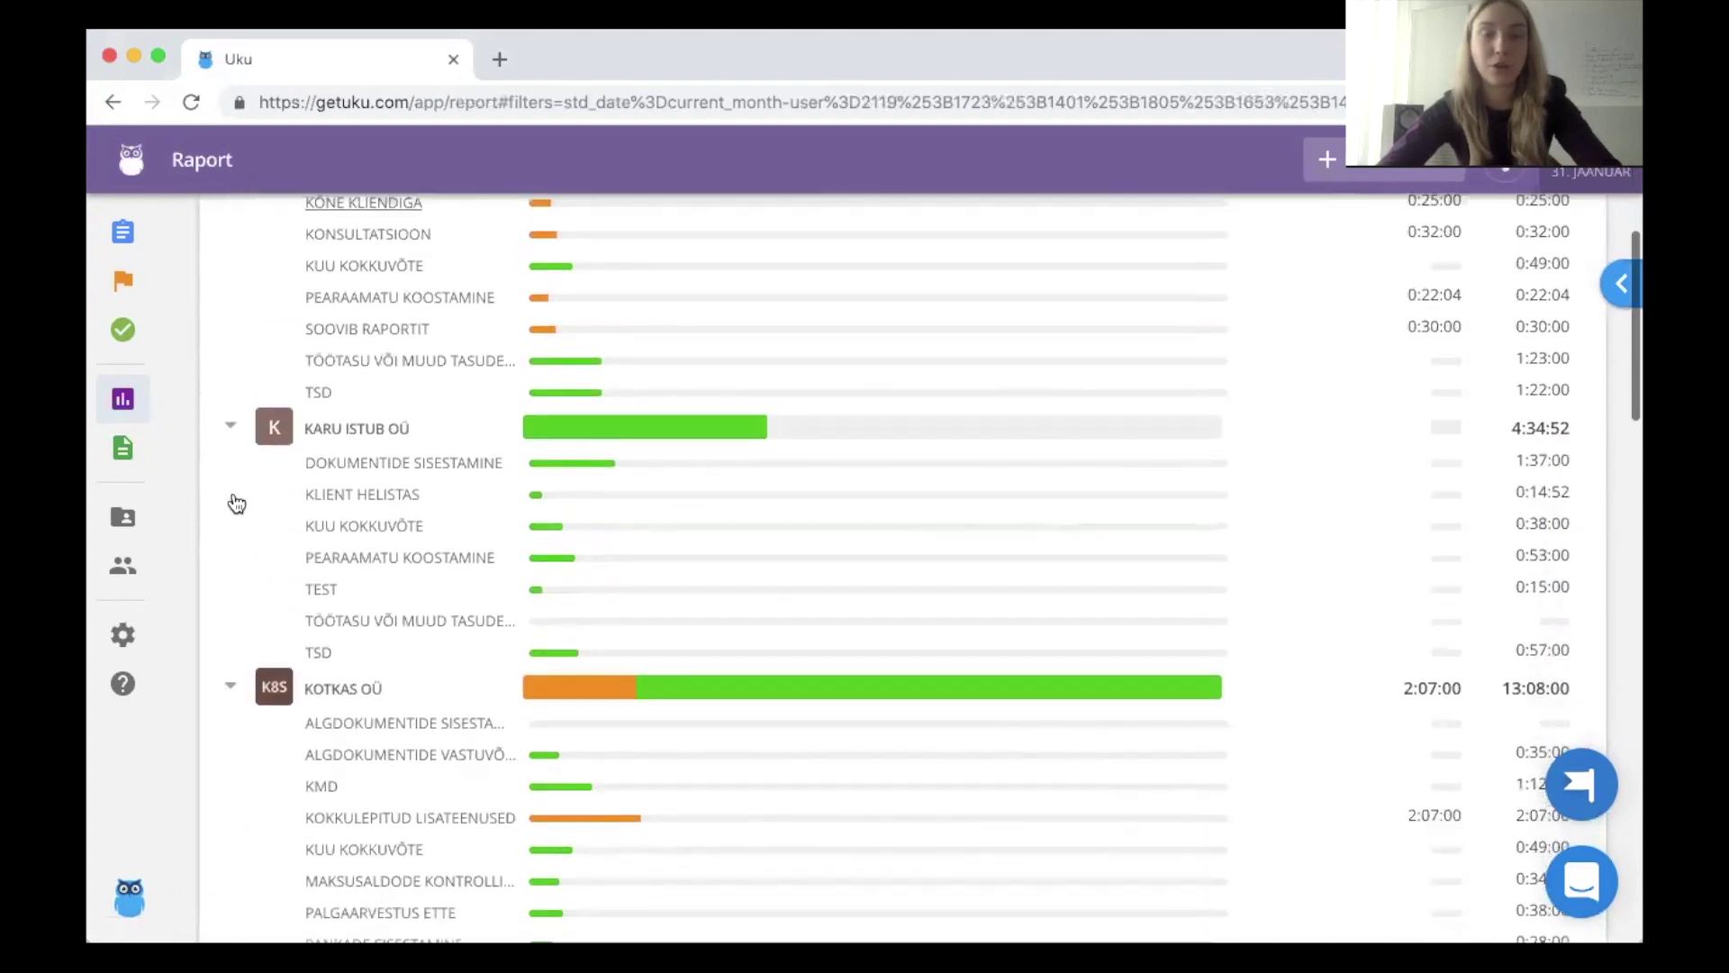
scroll(236, 503, "down", 1)
scroll(236, 503, "down", 1)
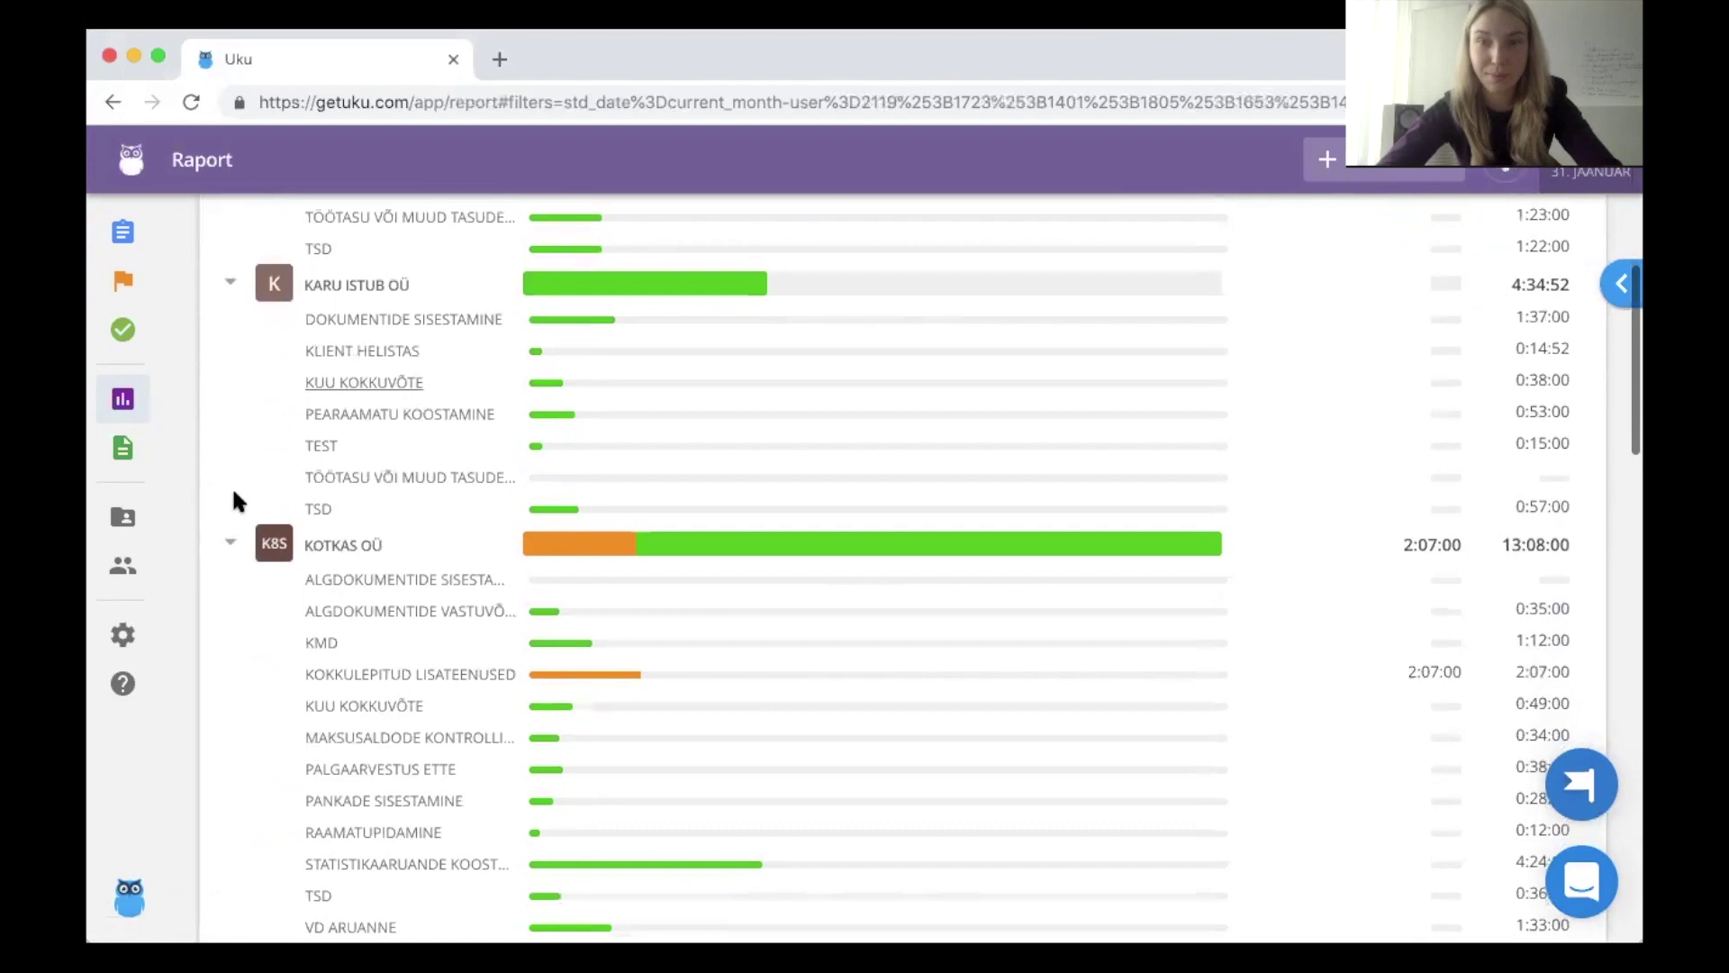
scroll(236, 500, "up", 2)
scroll(234, 495, "up", 5)
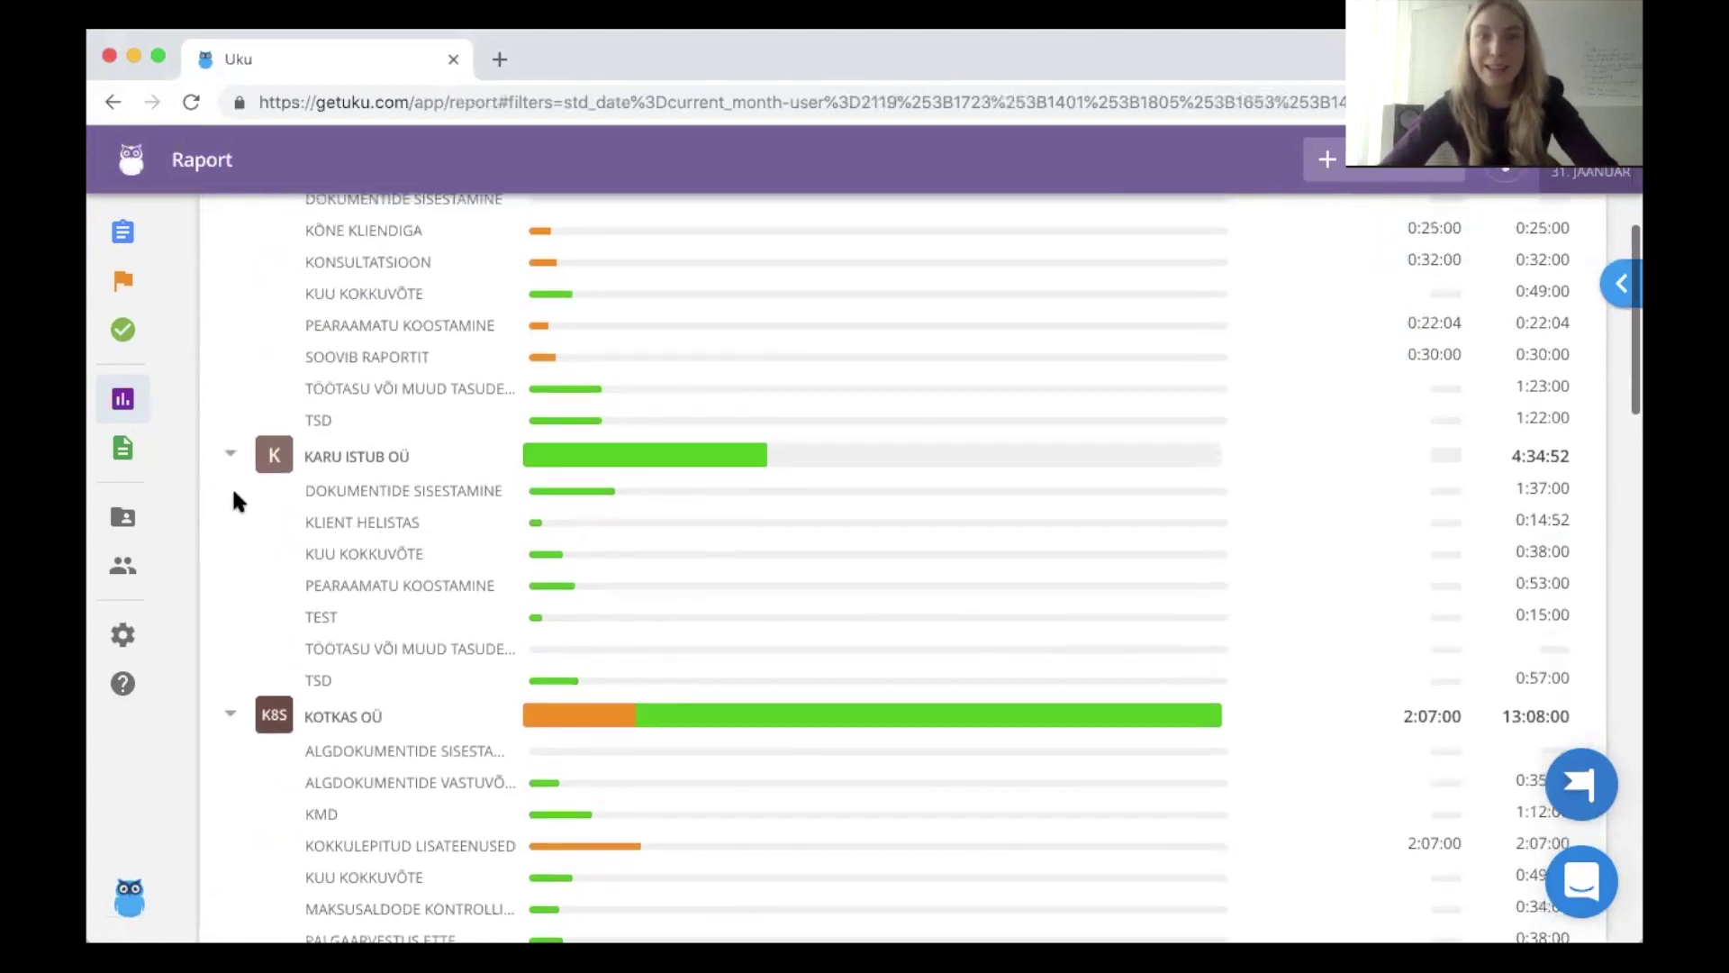
scroll(236, 502, "up", 3)
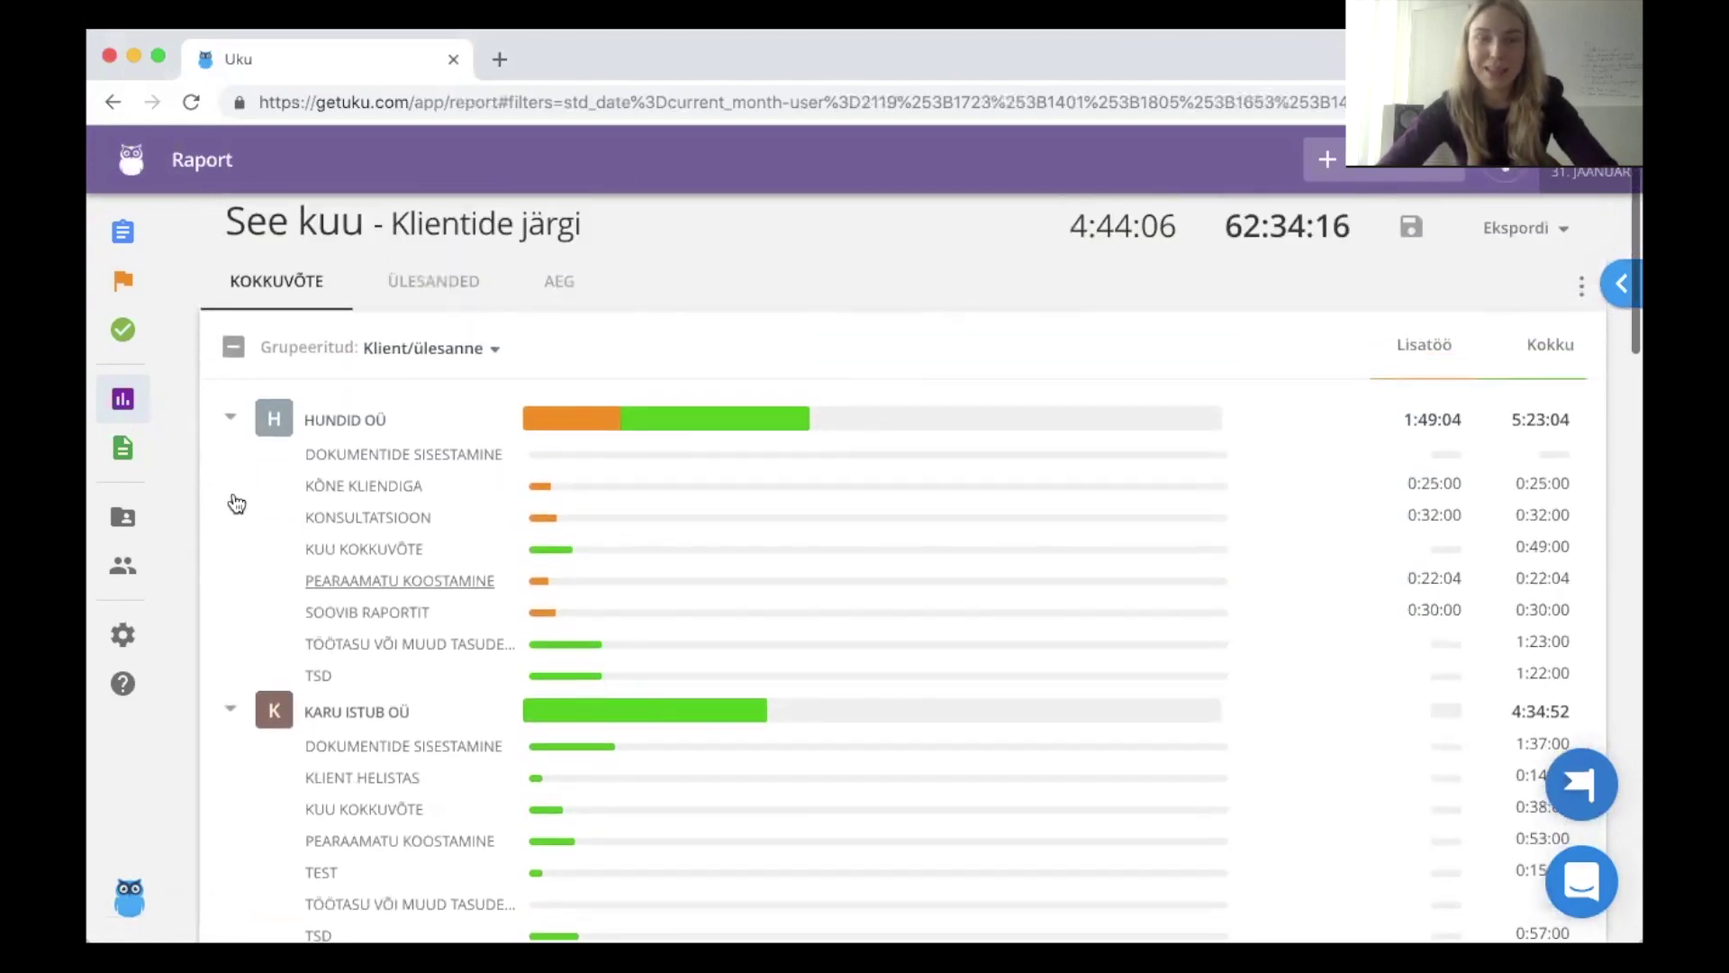
- Load the saved report "Öökulli kuu ülevaade"
mouse_move(151, 403)
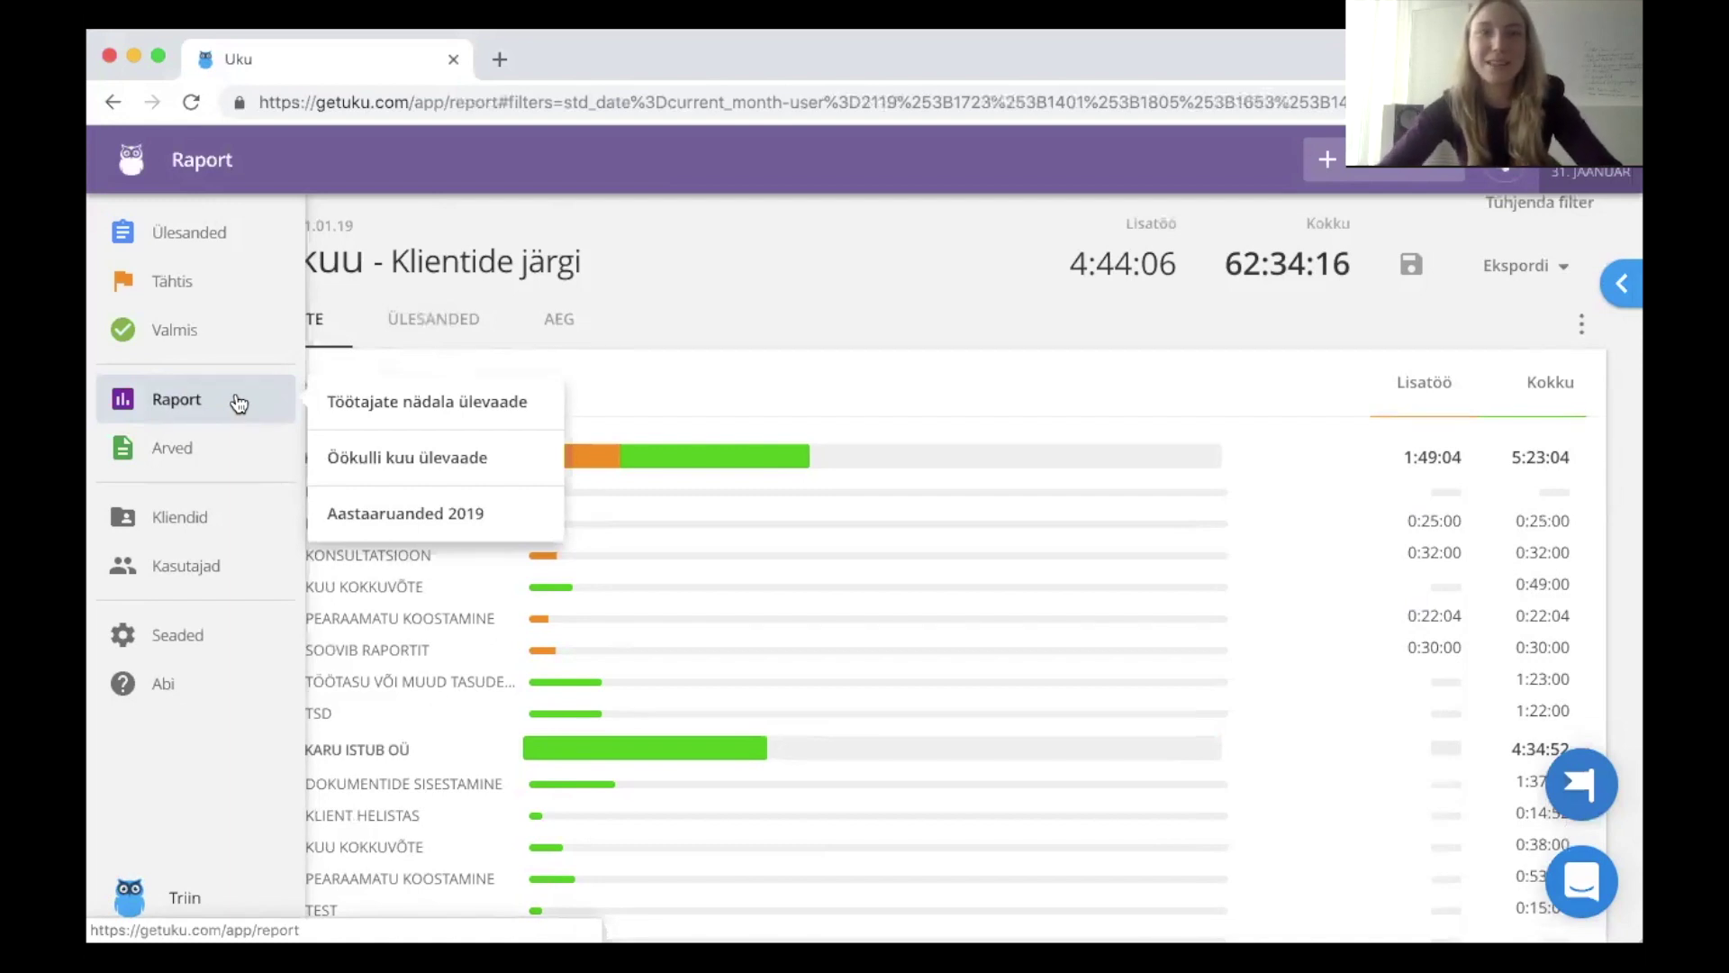
left_click(382, 462)
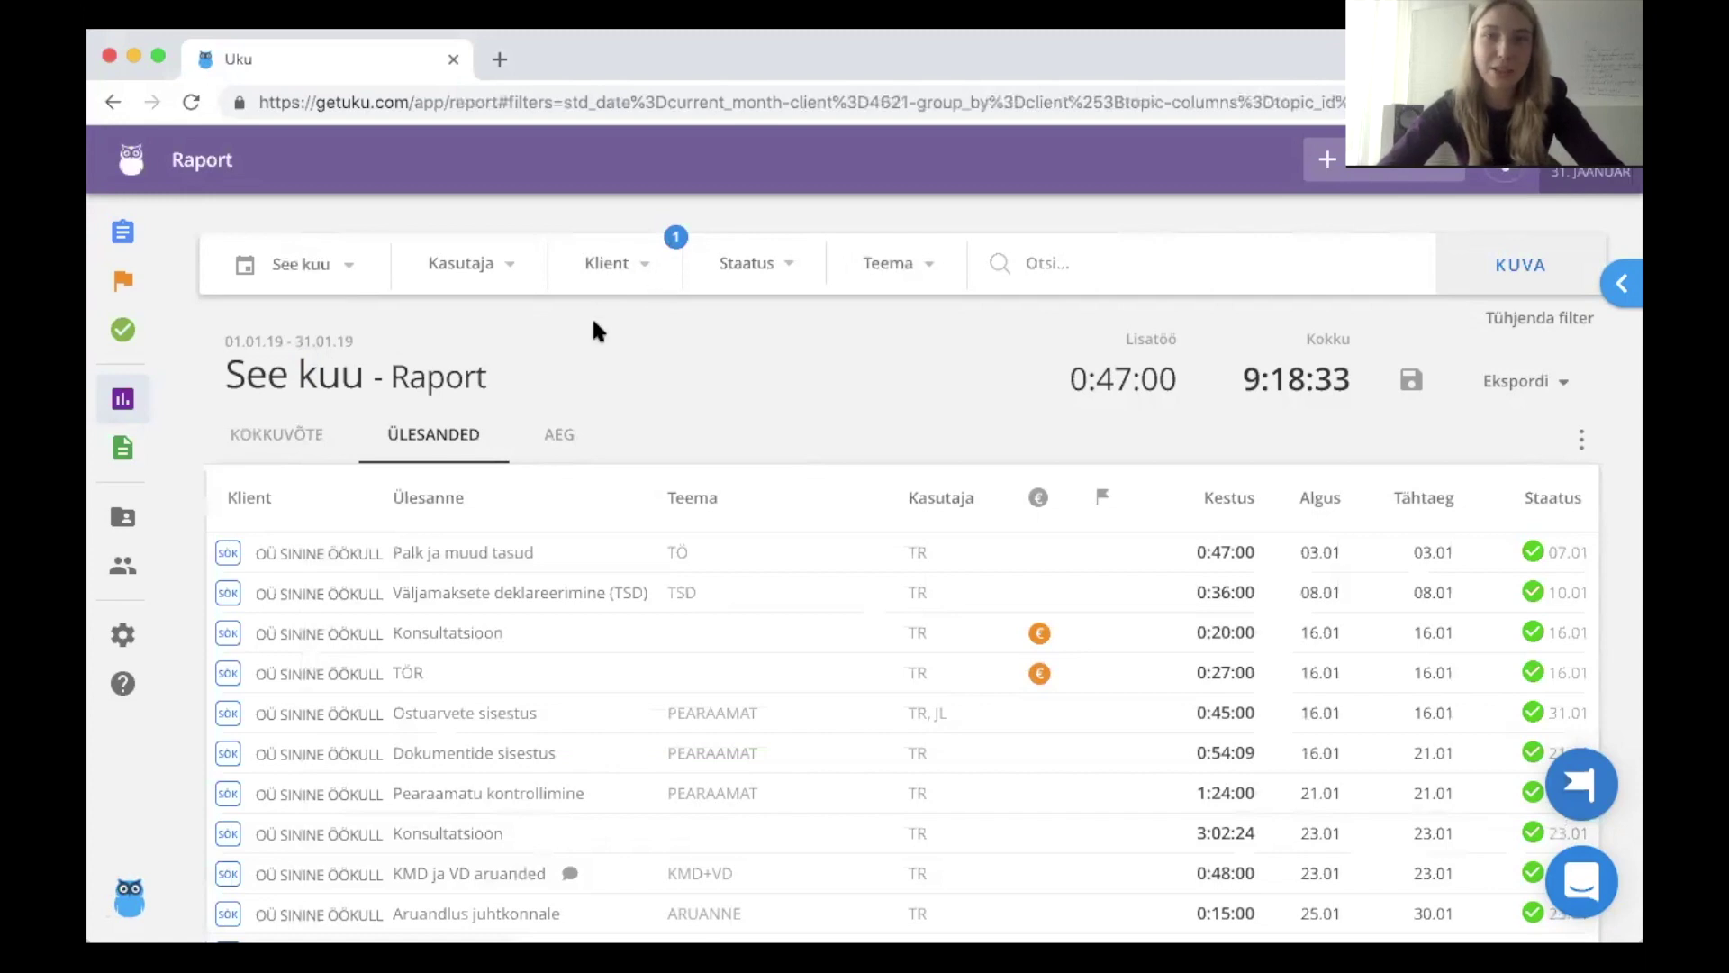
- Review the loaded report's task list and show its Kokkuvõte view
scroll(594, 324, "down", 1)
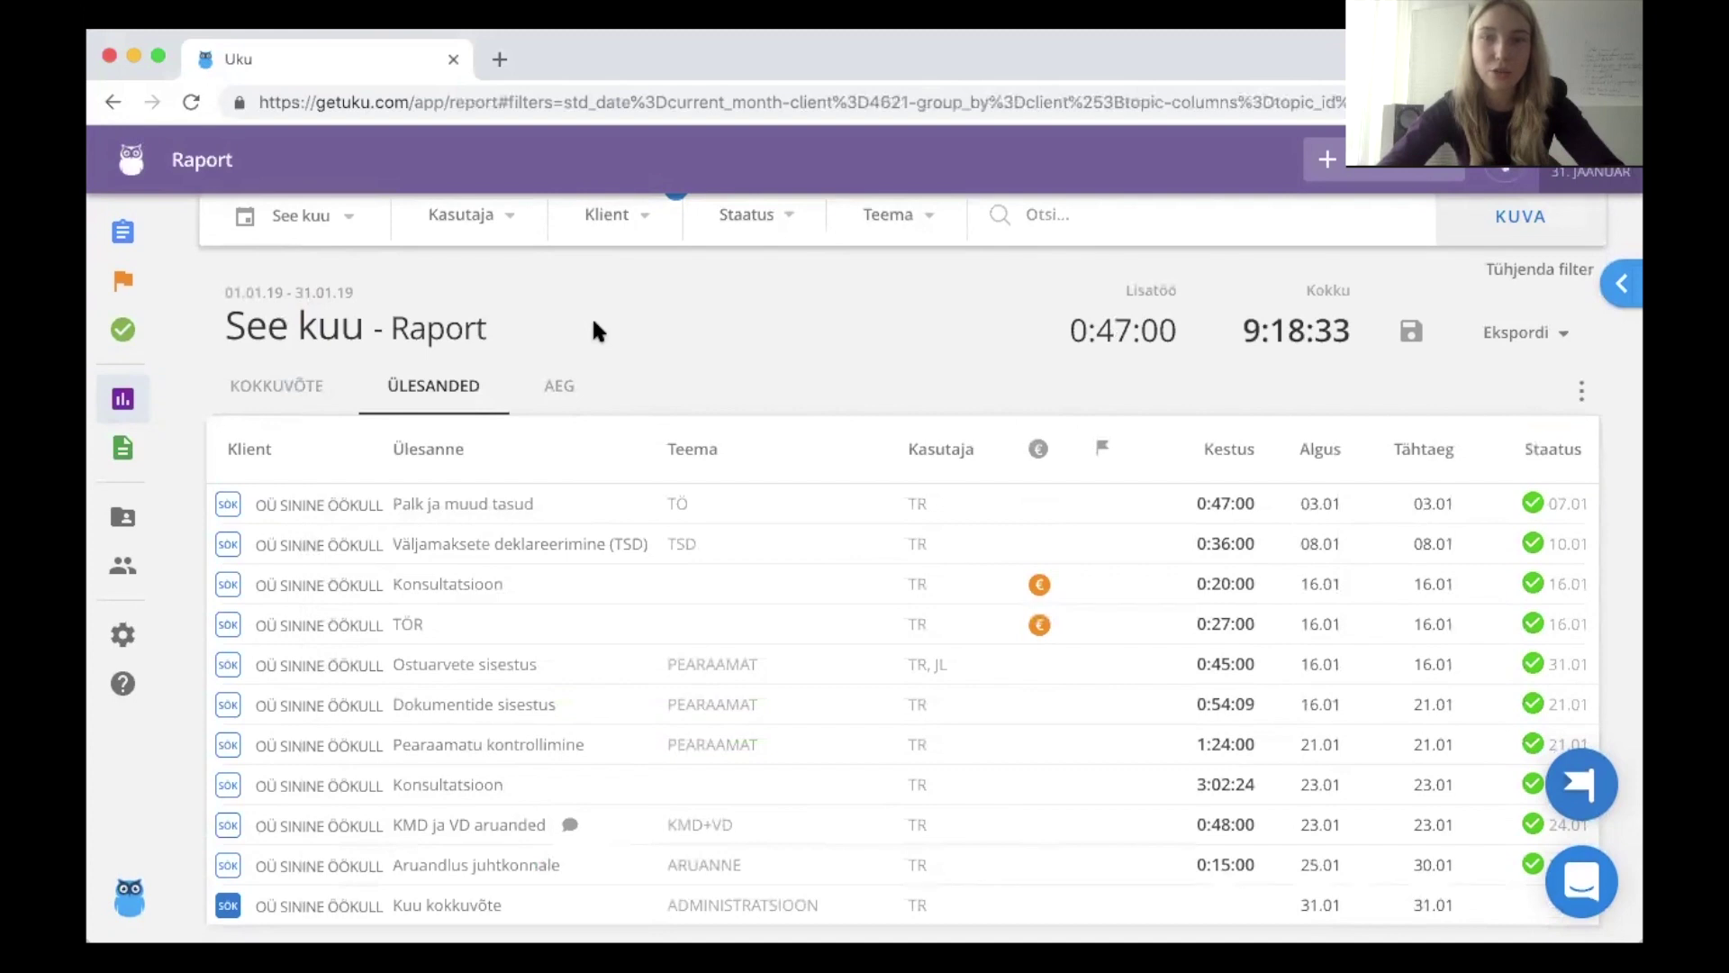
scroll(592, 331, "up", 1)
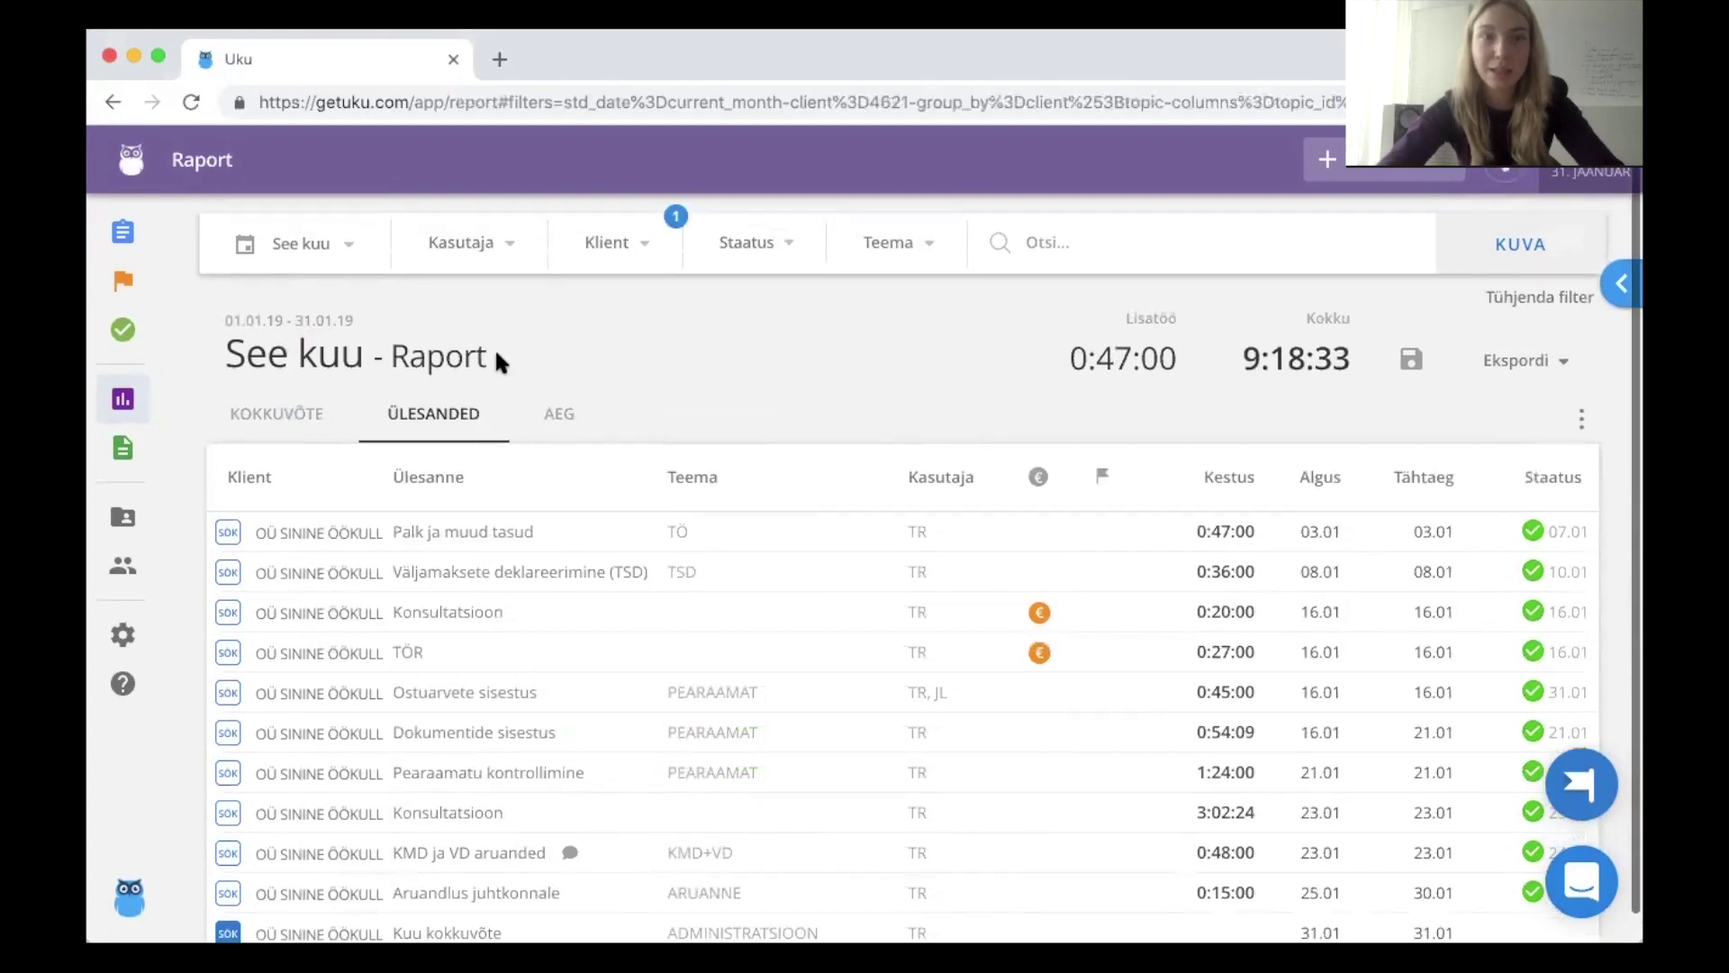
left_click(291, 416)
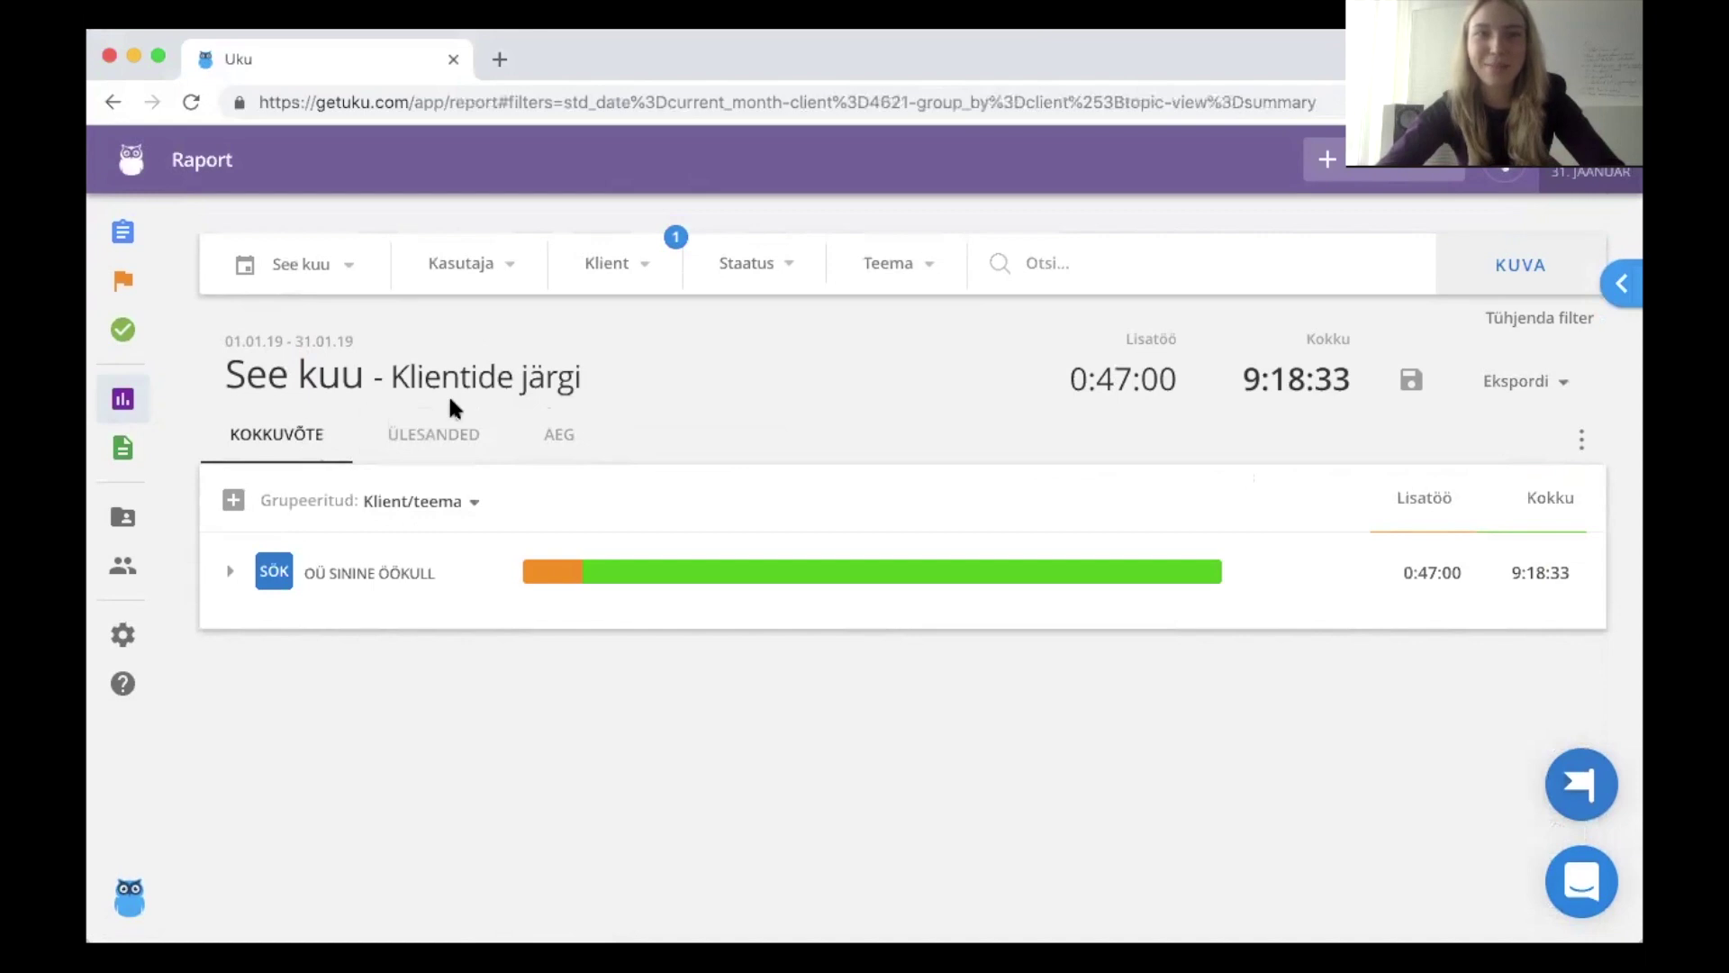
- Show the report's Aeg view and review its time entries
left_click(564, 445)
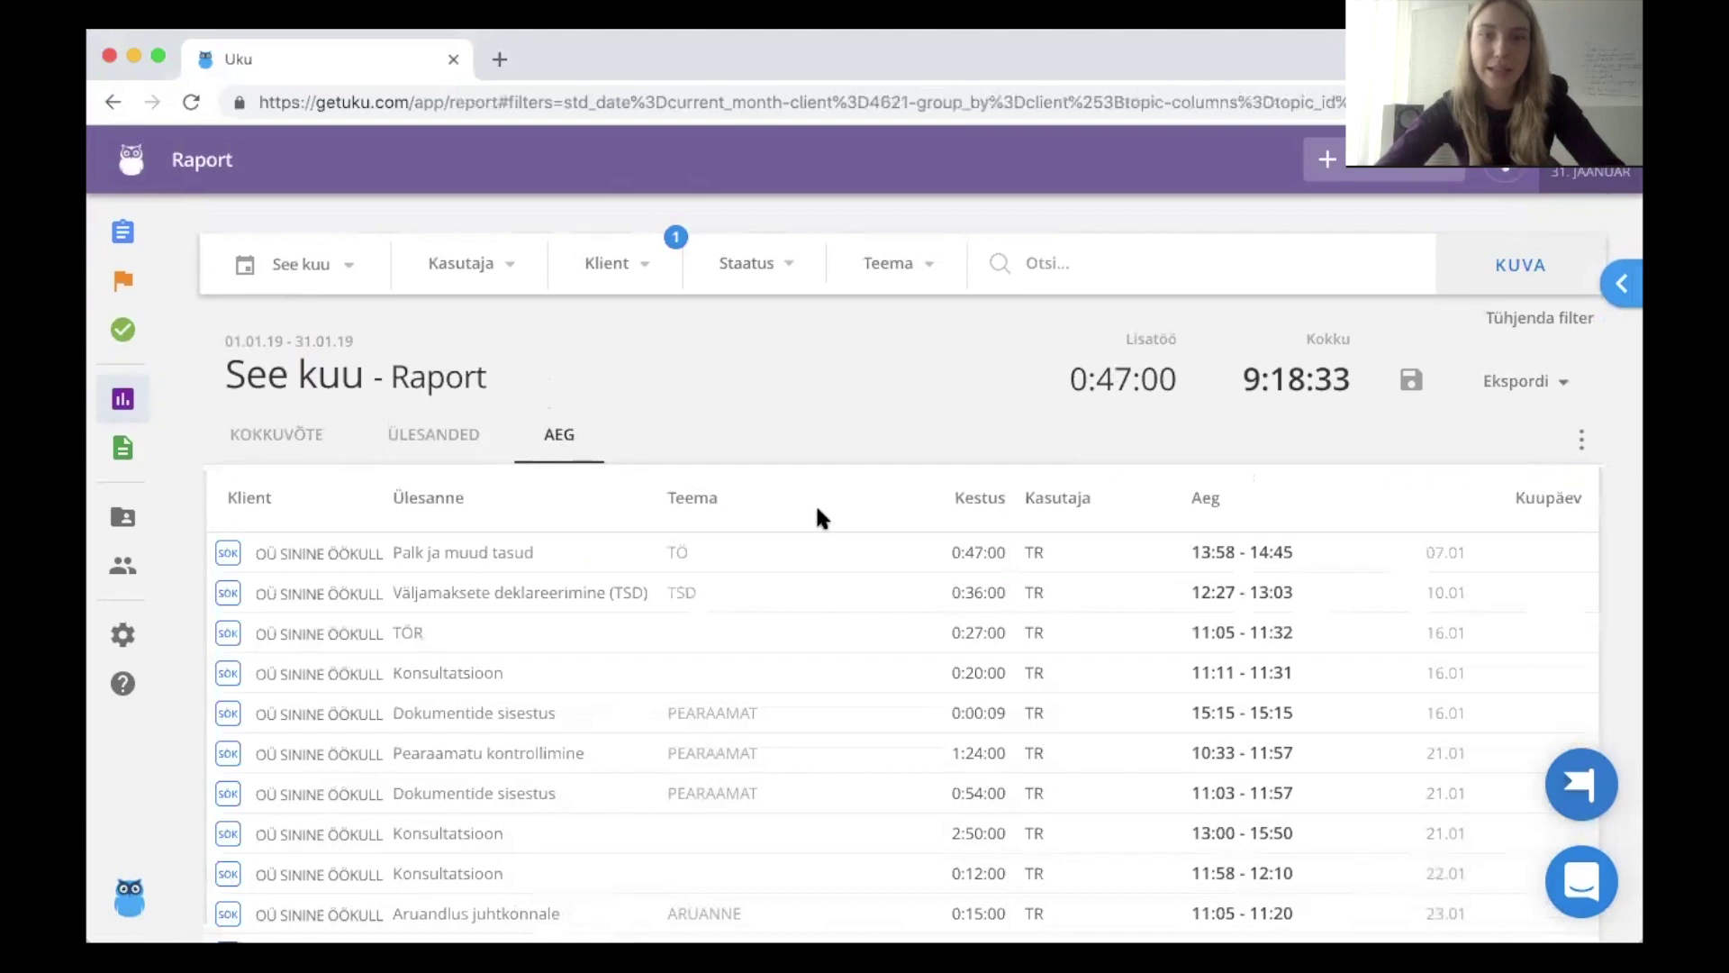
scroll(817, 512, "down", 1)
scroll(818, 515, "down", 2)
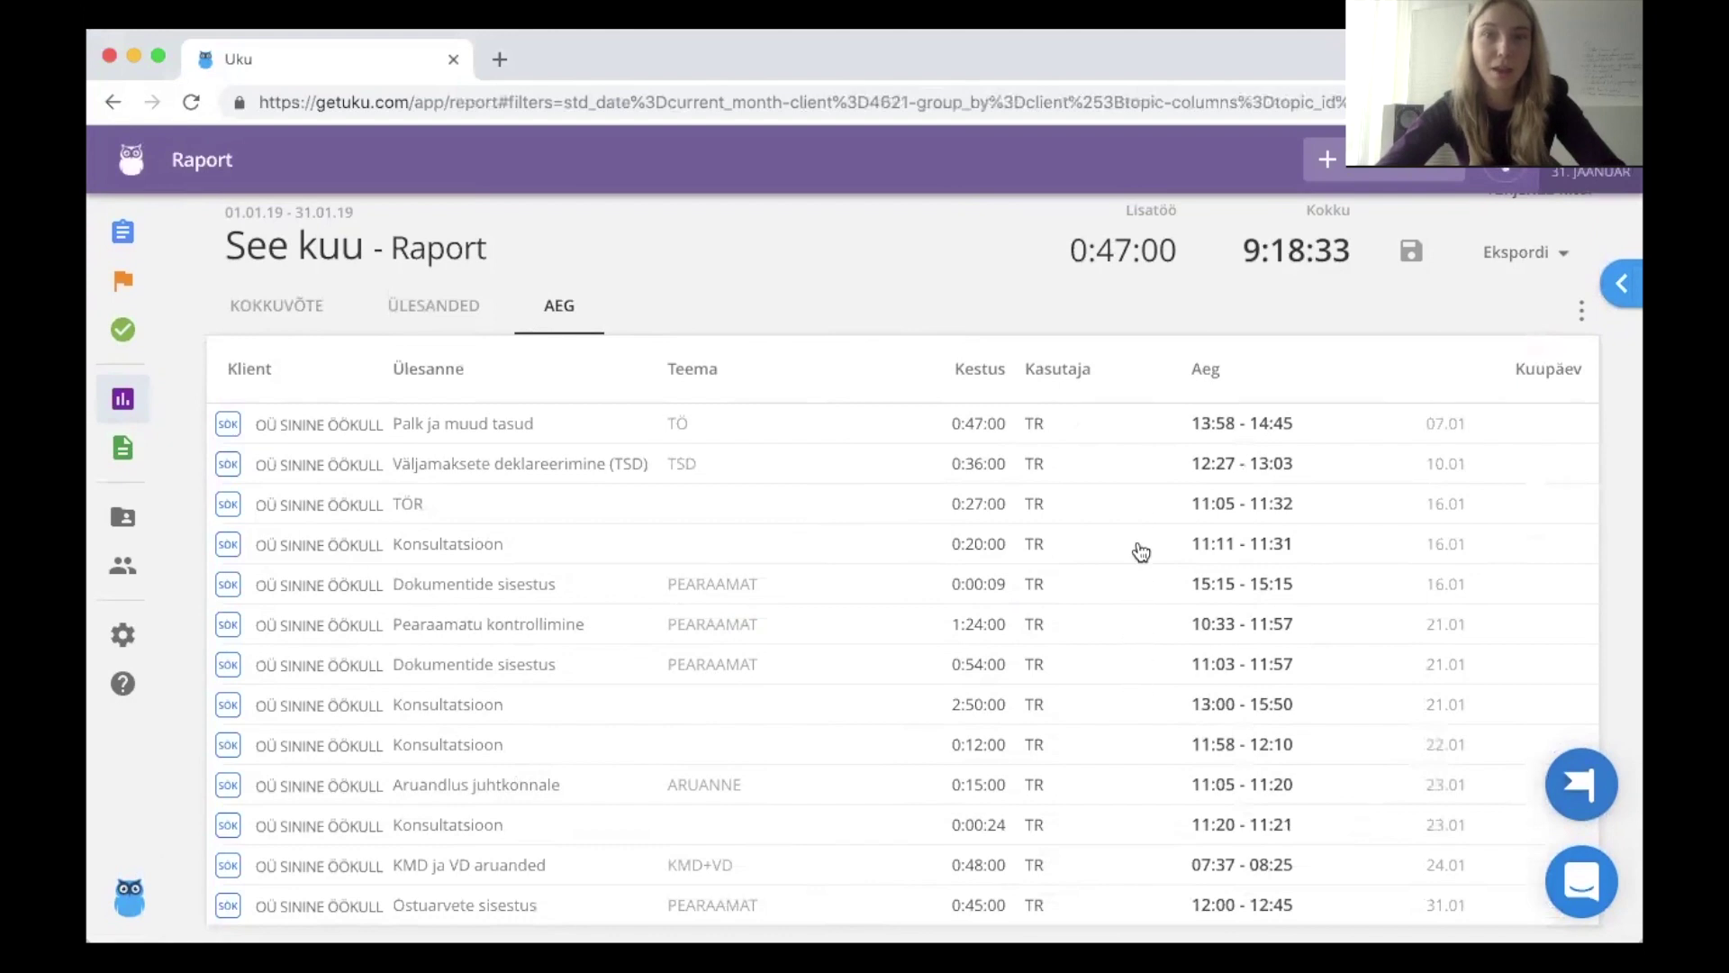
scroll(1141, 552, "up", 3)
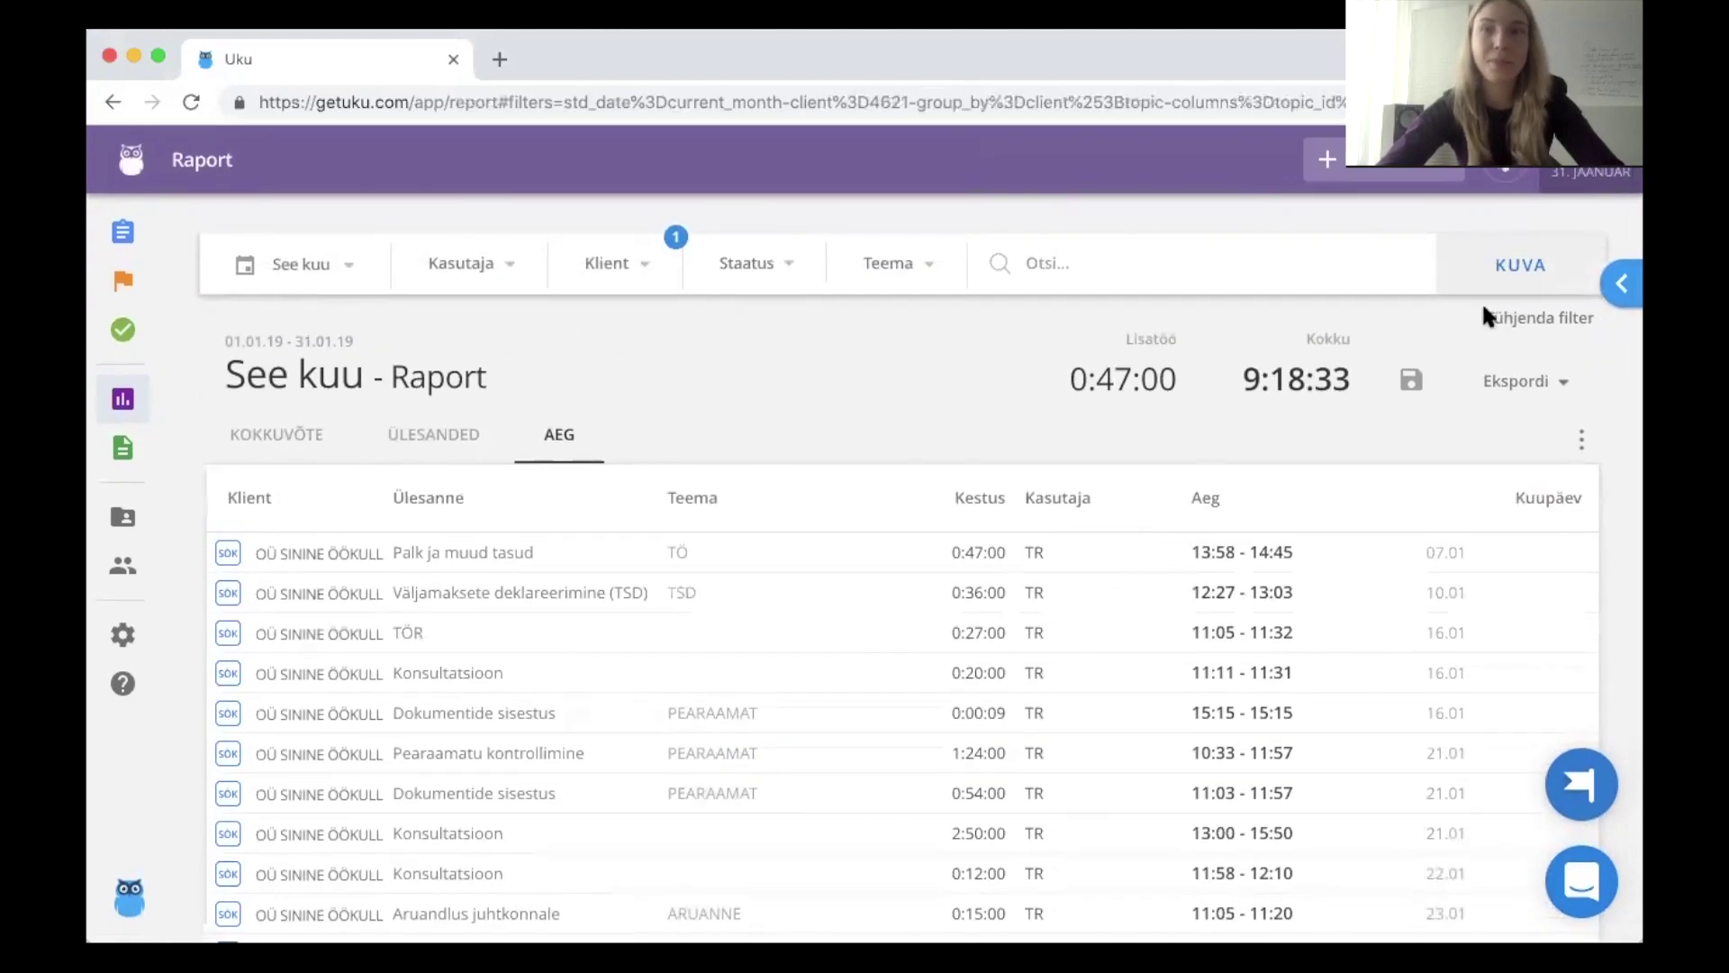
- Clear the filters, rebuild the report for client OÜ SININE ÖÖKULL and period See kuu, and show its Ülesanded view
left_click(1525, 320)
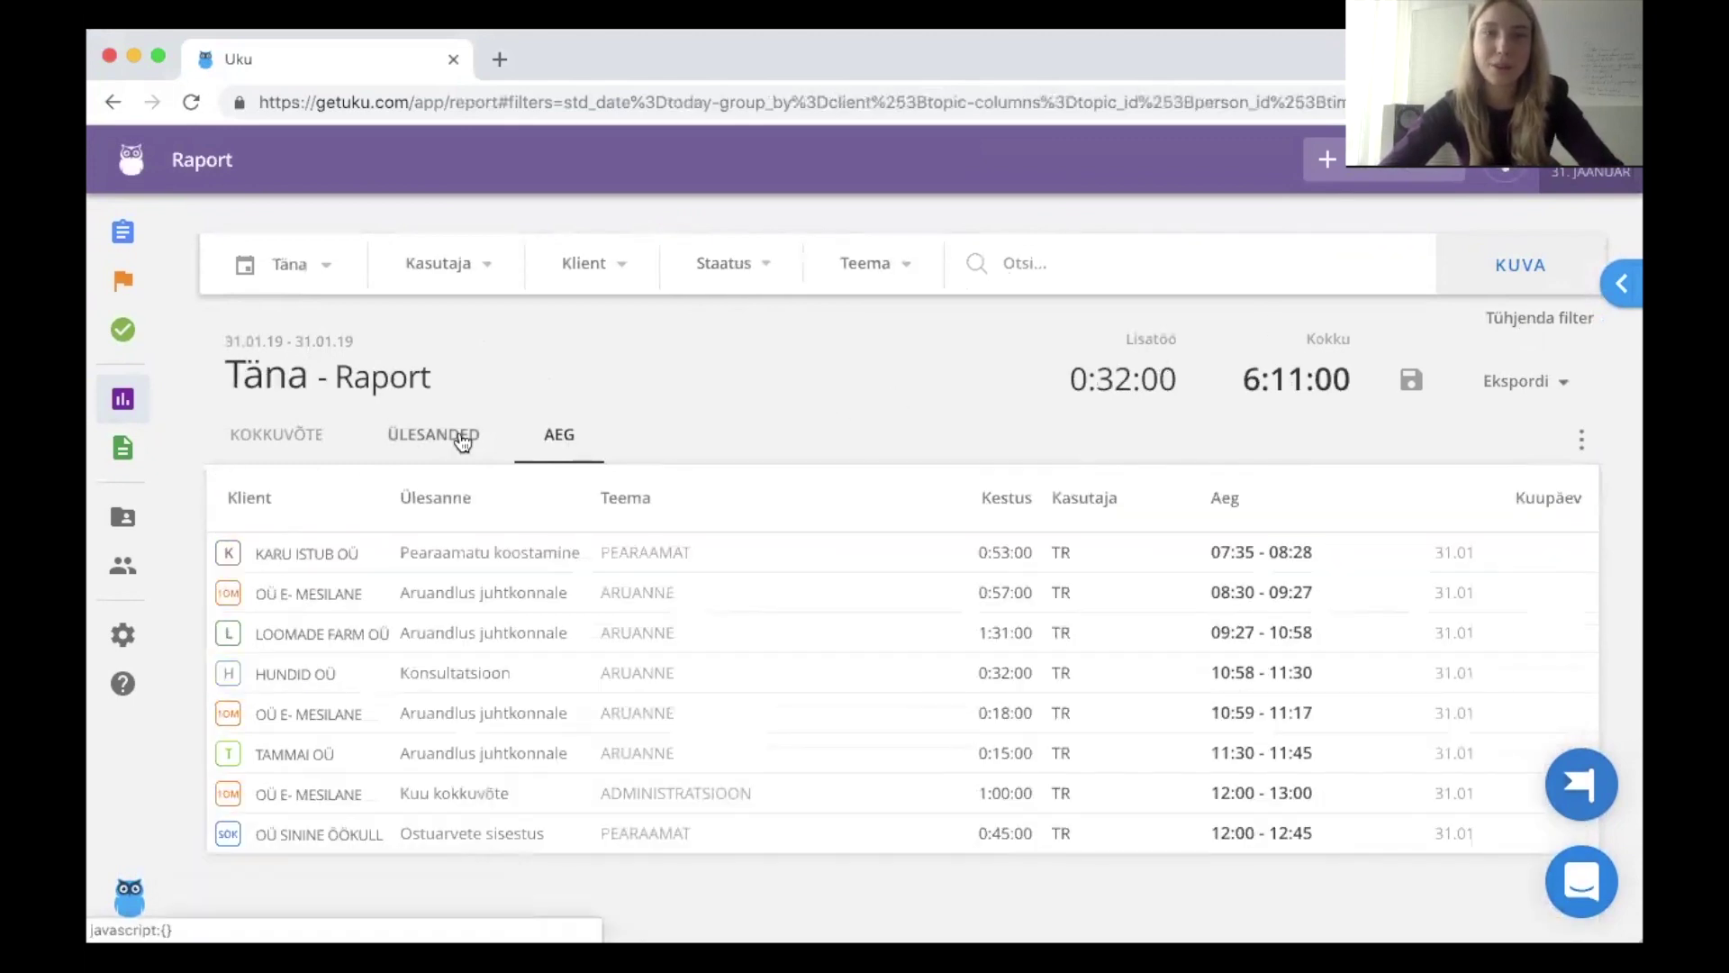
left_click(609, 271)
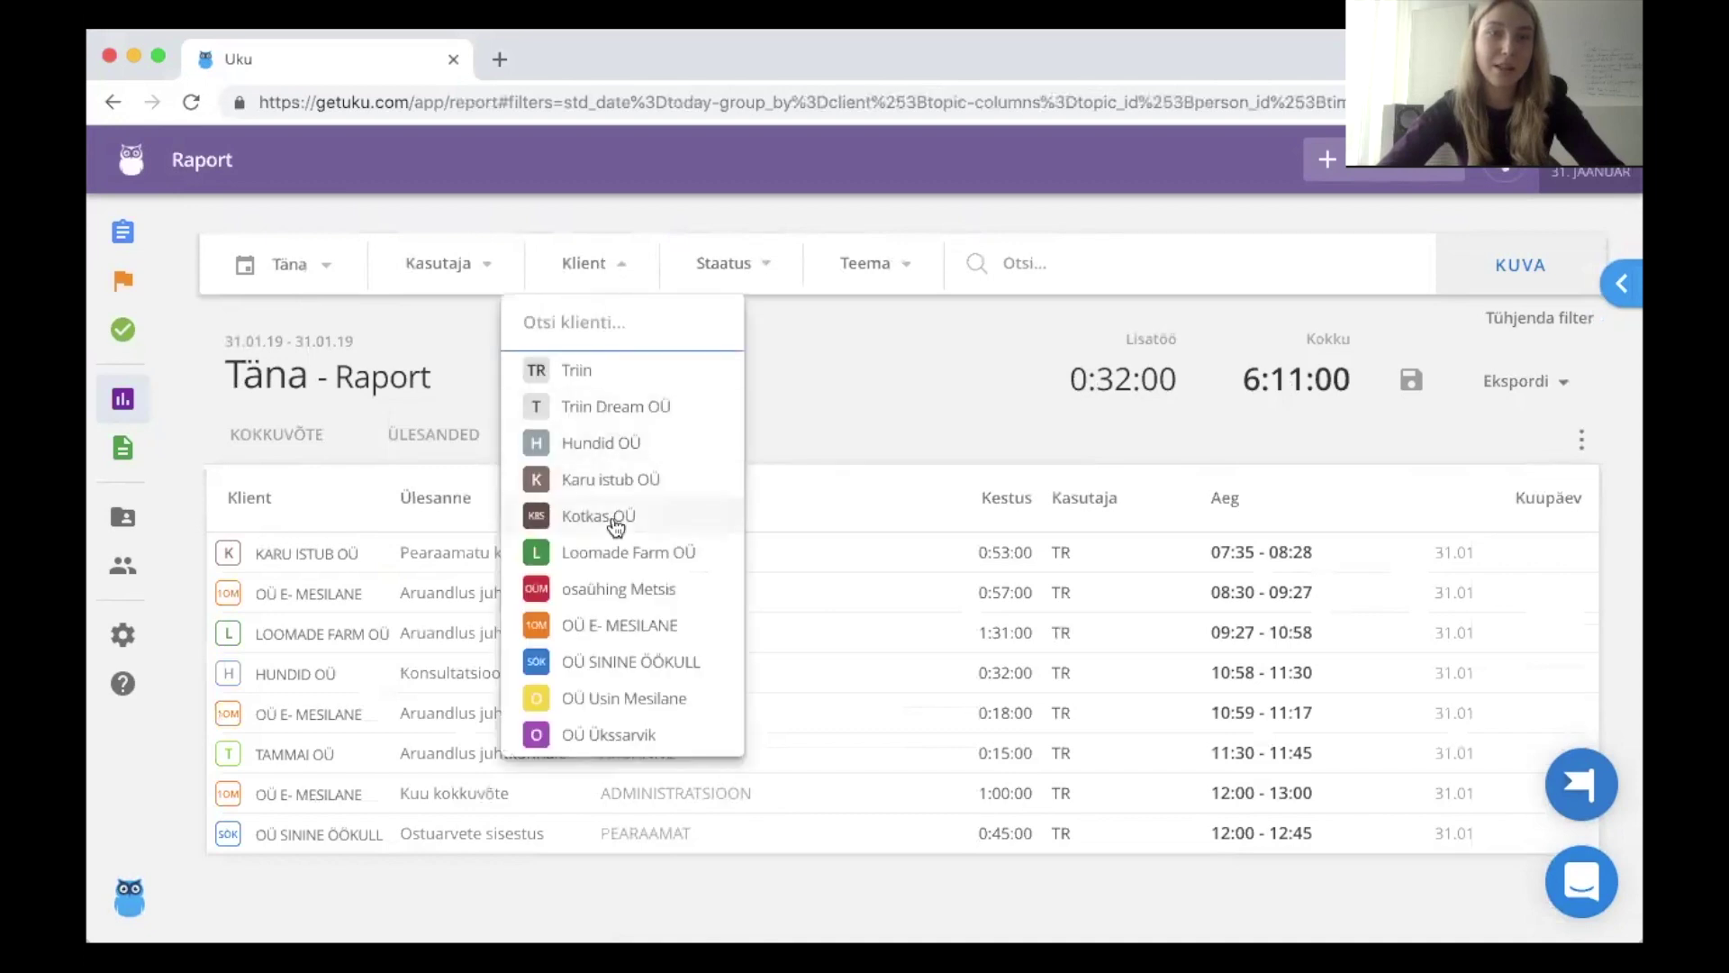
left_click(649, 661)
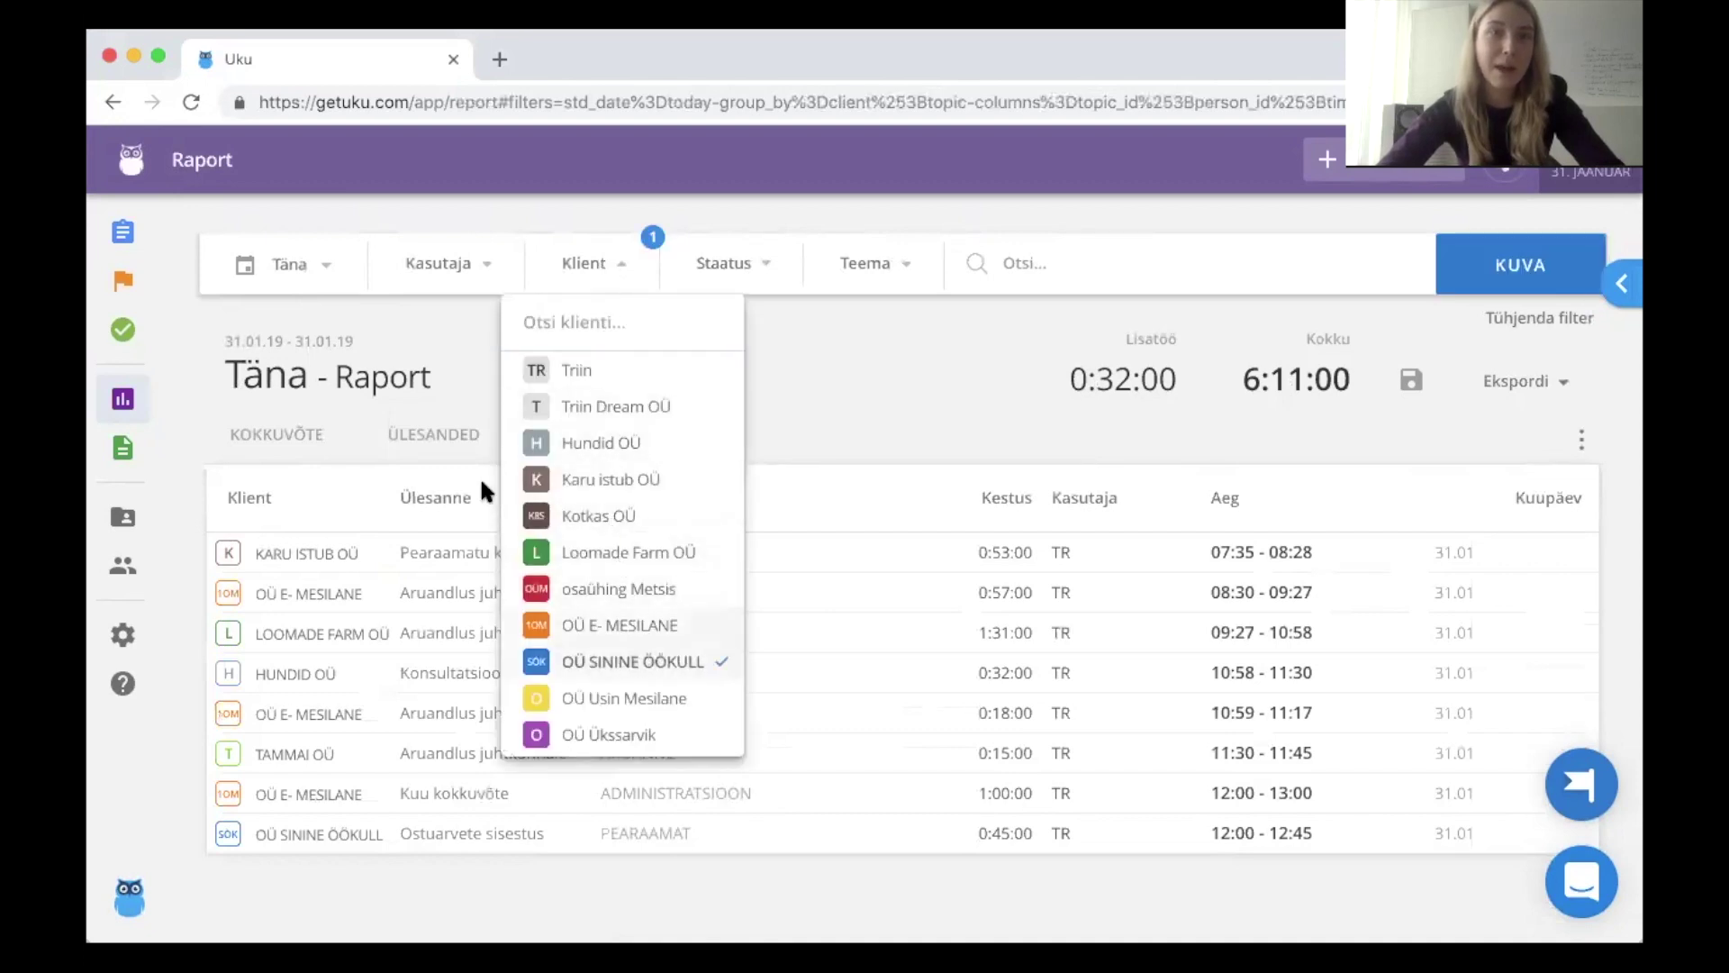
left_click(309, 282)
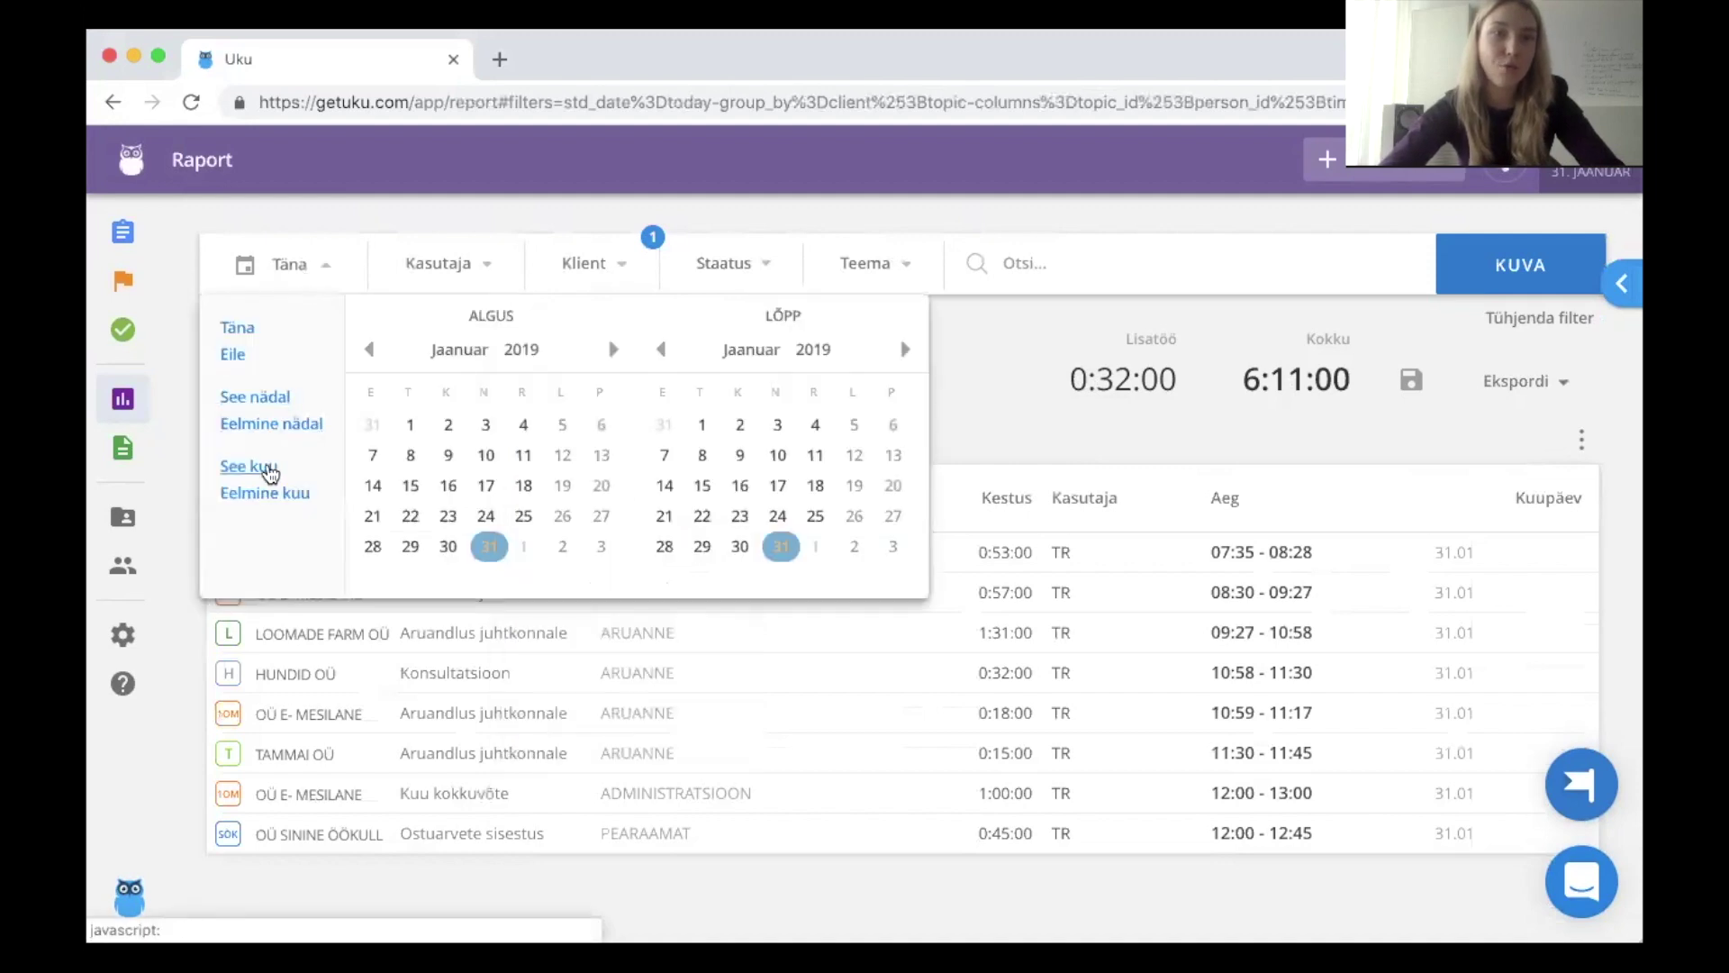
left_click(266, 468)
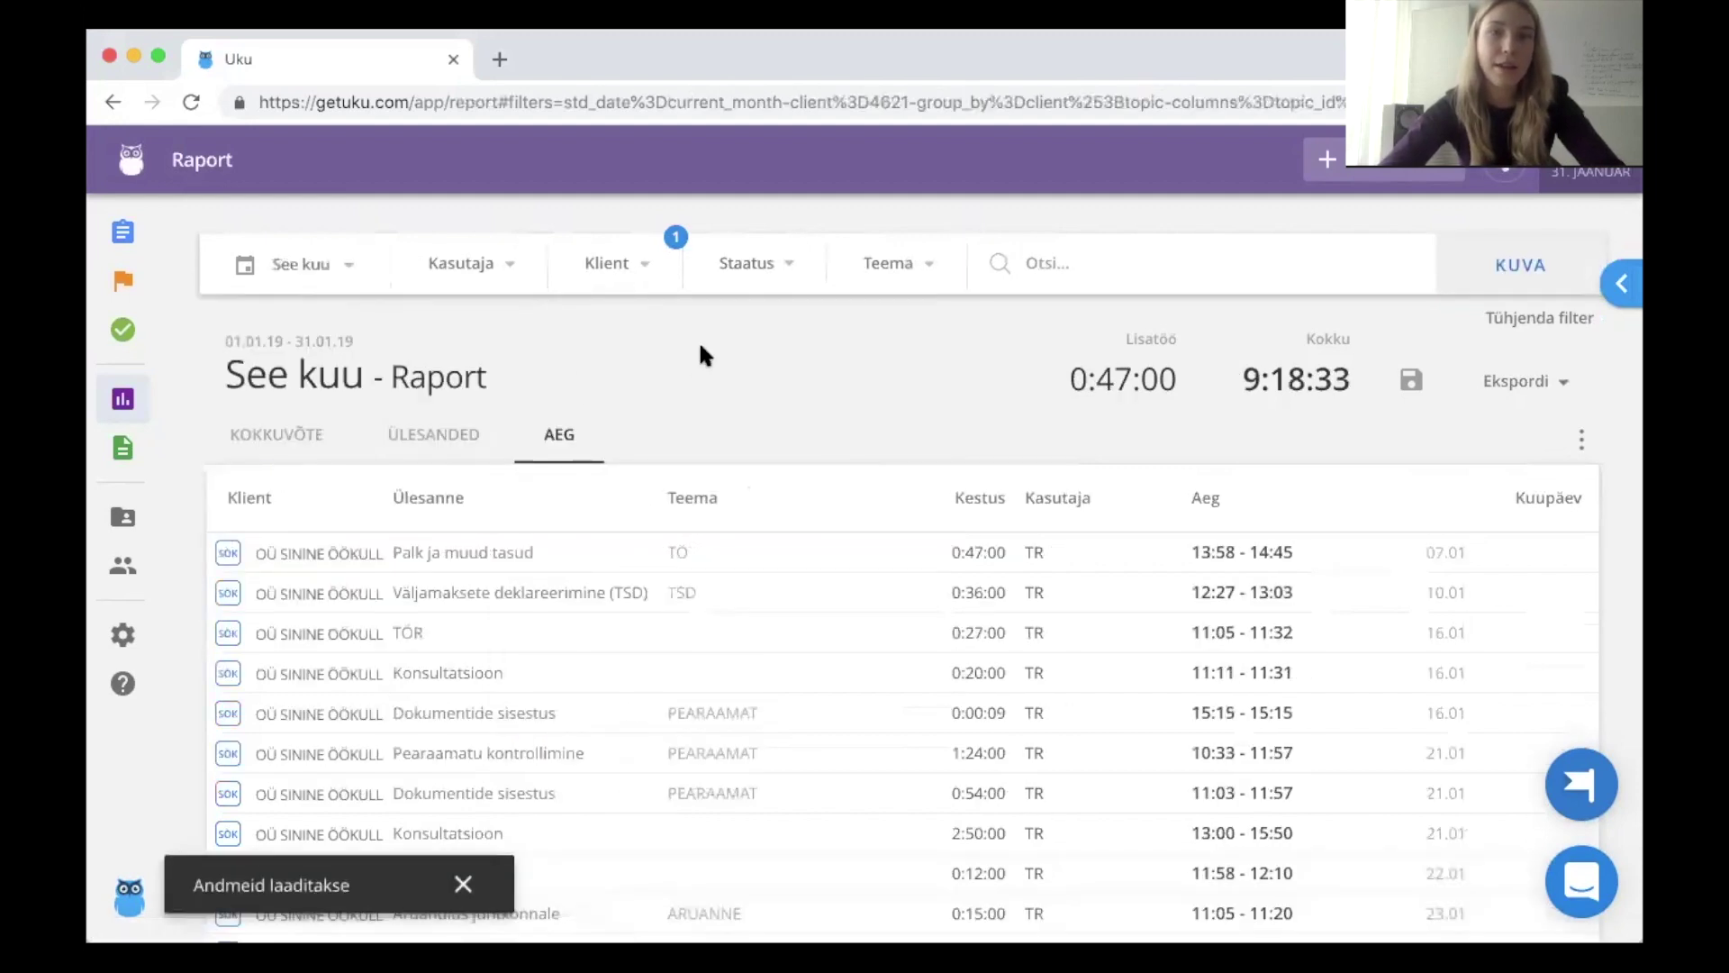
left_click(1493, 268)
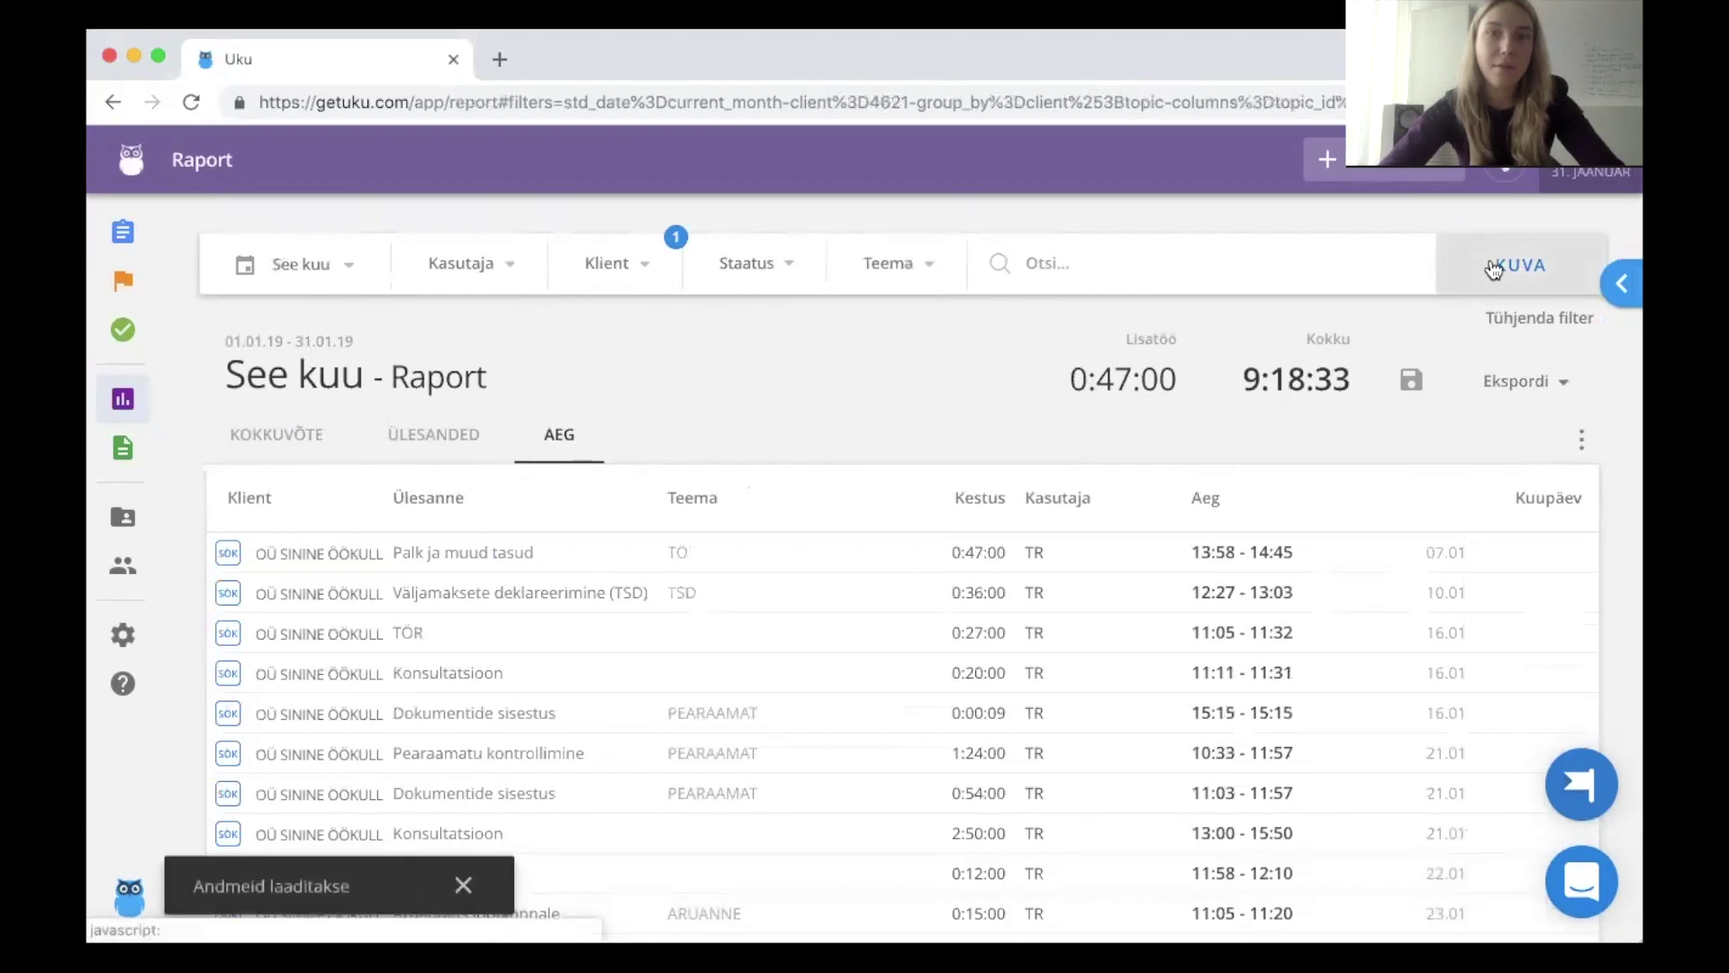
left_click(423, 436)
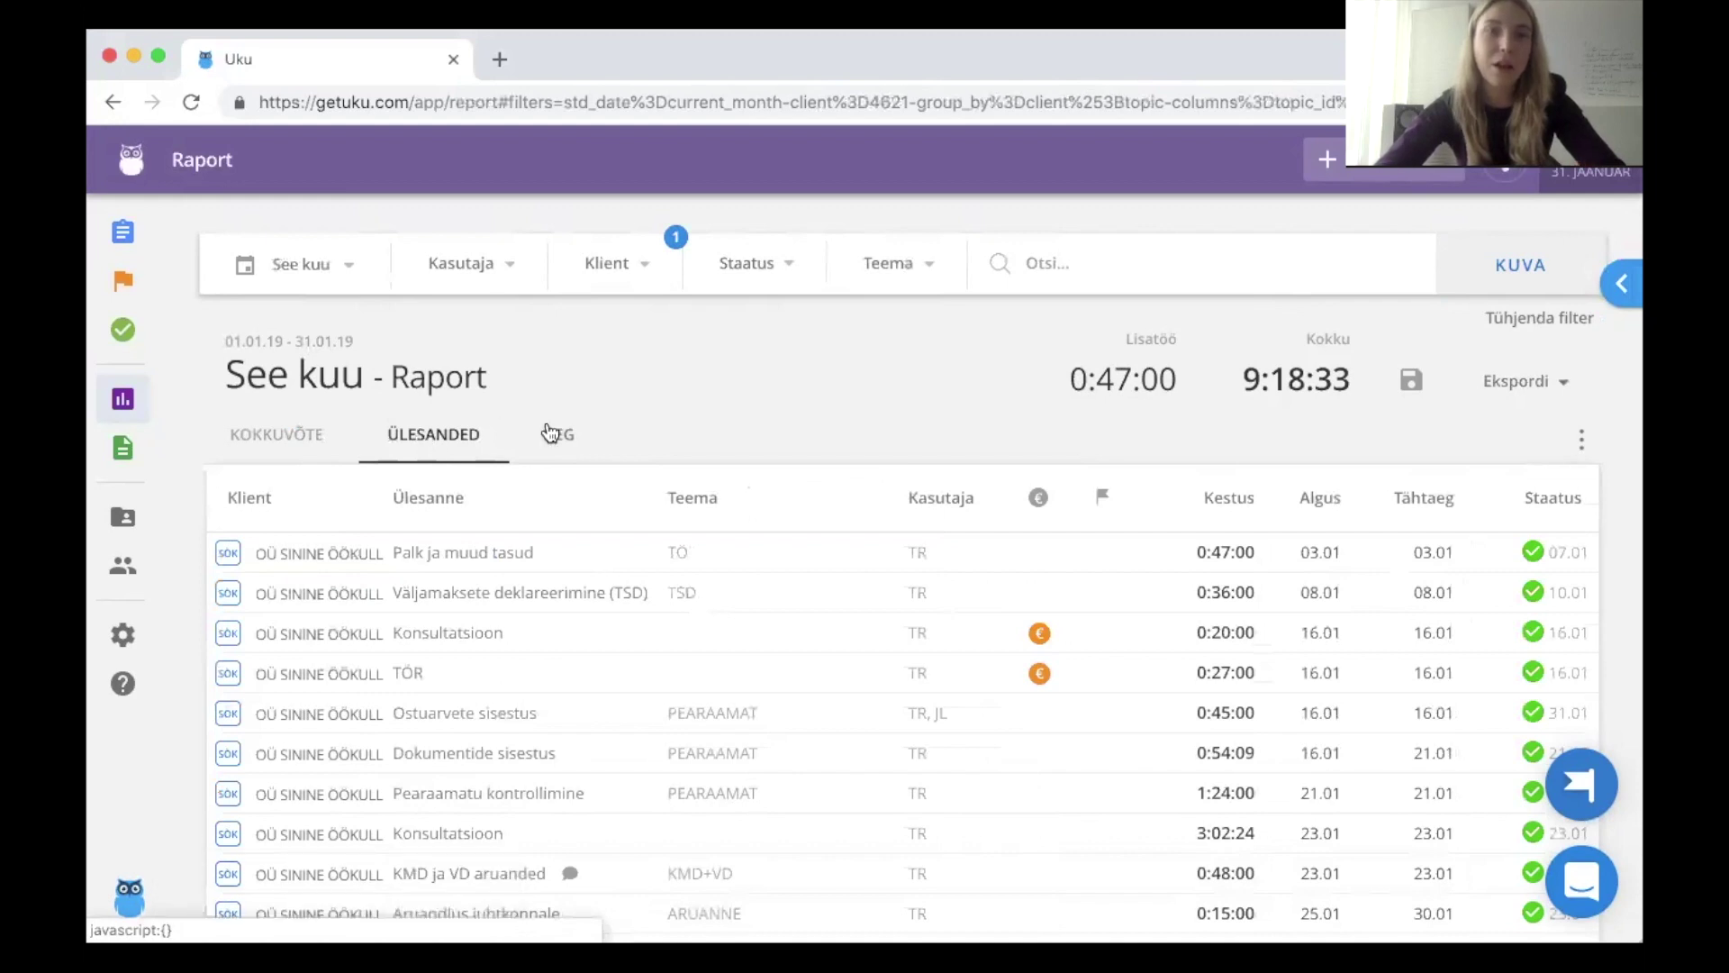
mouse_move(138, 401)
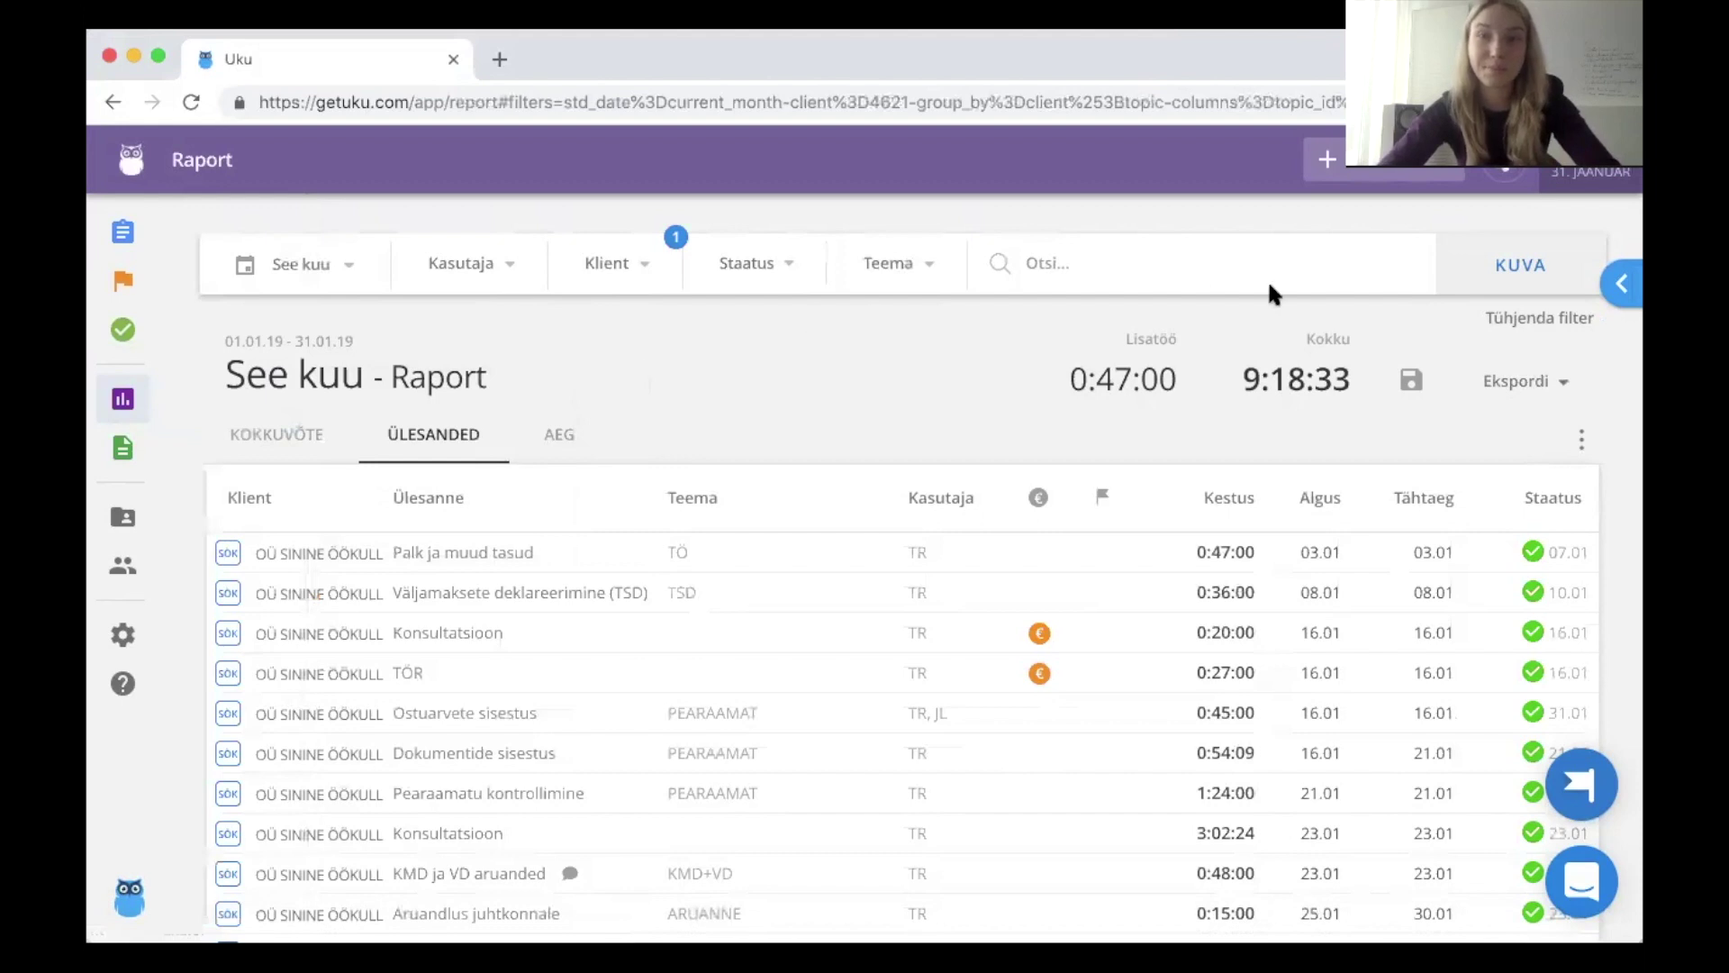
- Clear the report filters and set the period to Eelmine kuu
left_click(1510, 325)
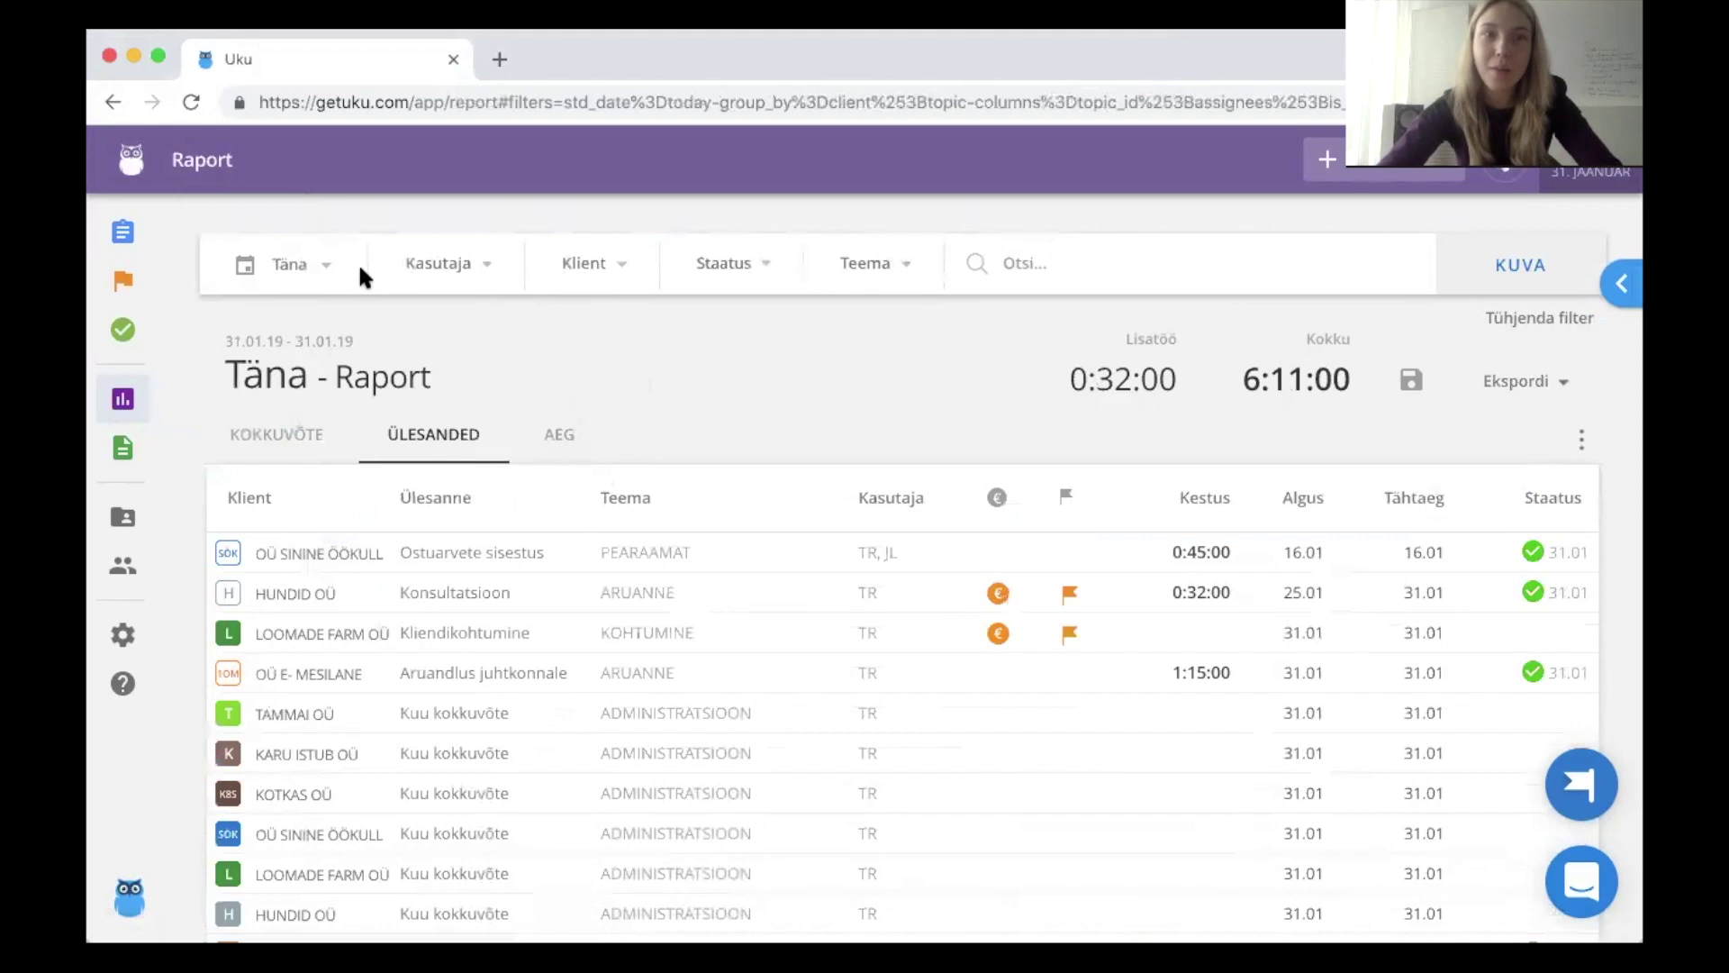
left_click(297, 269)
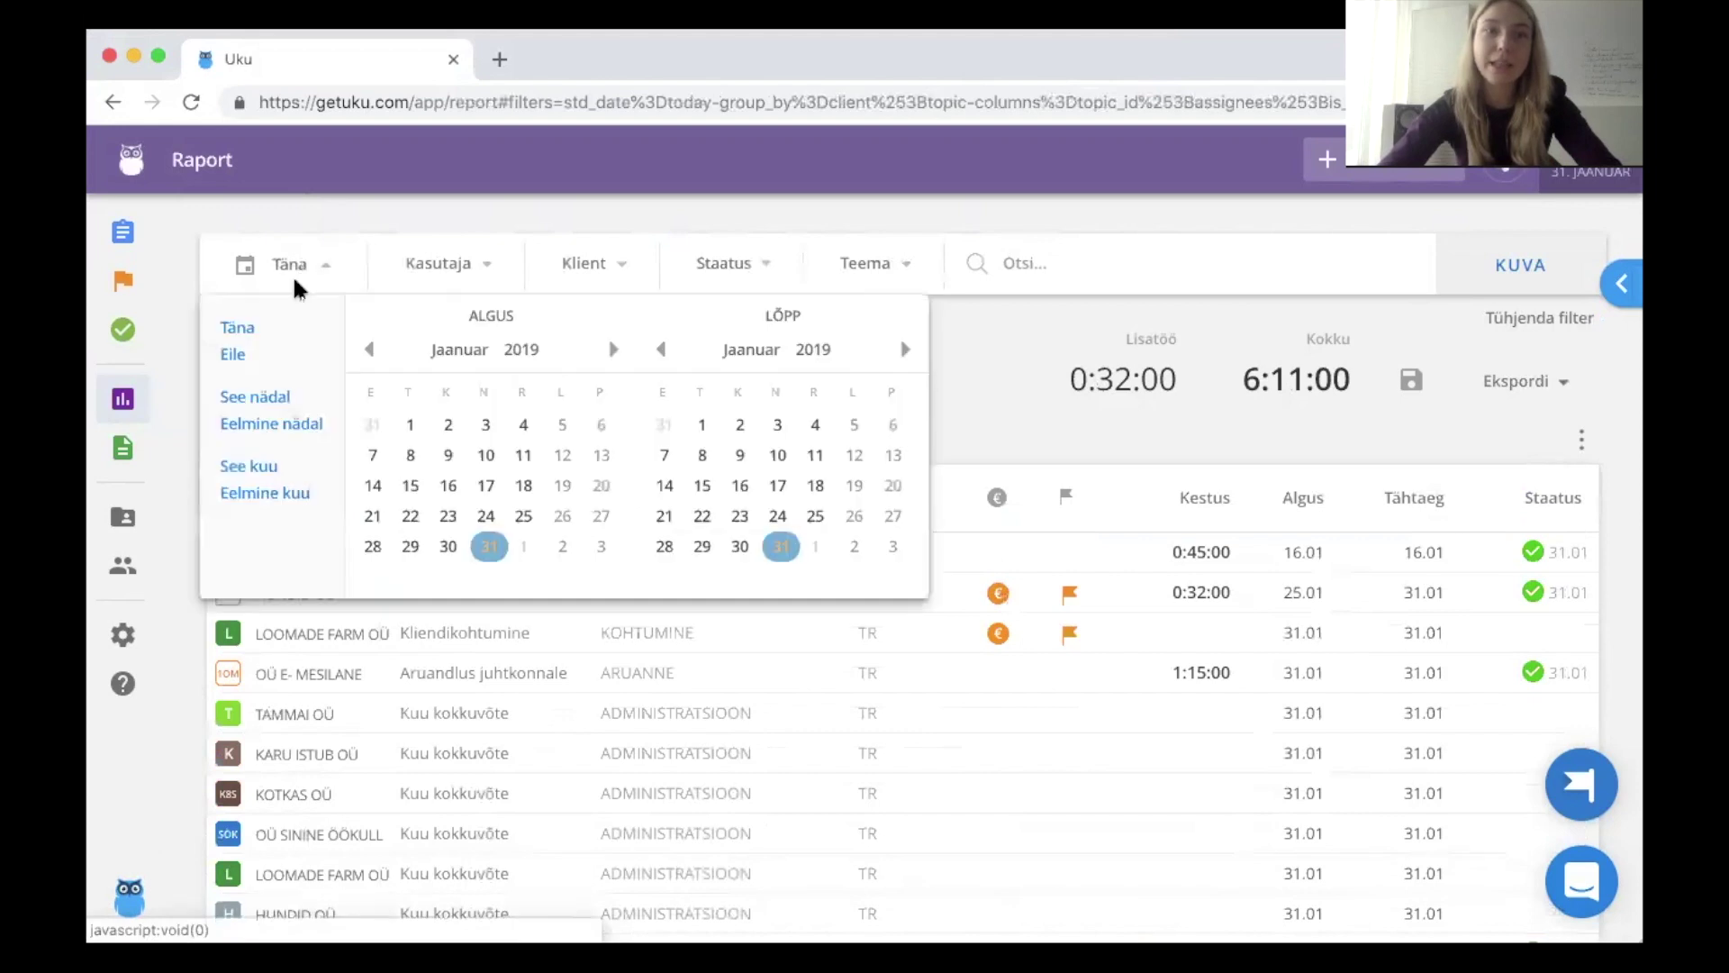
left_click(279, 492)
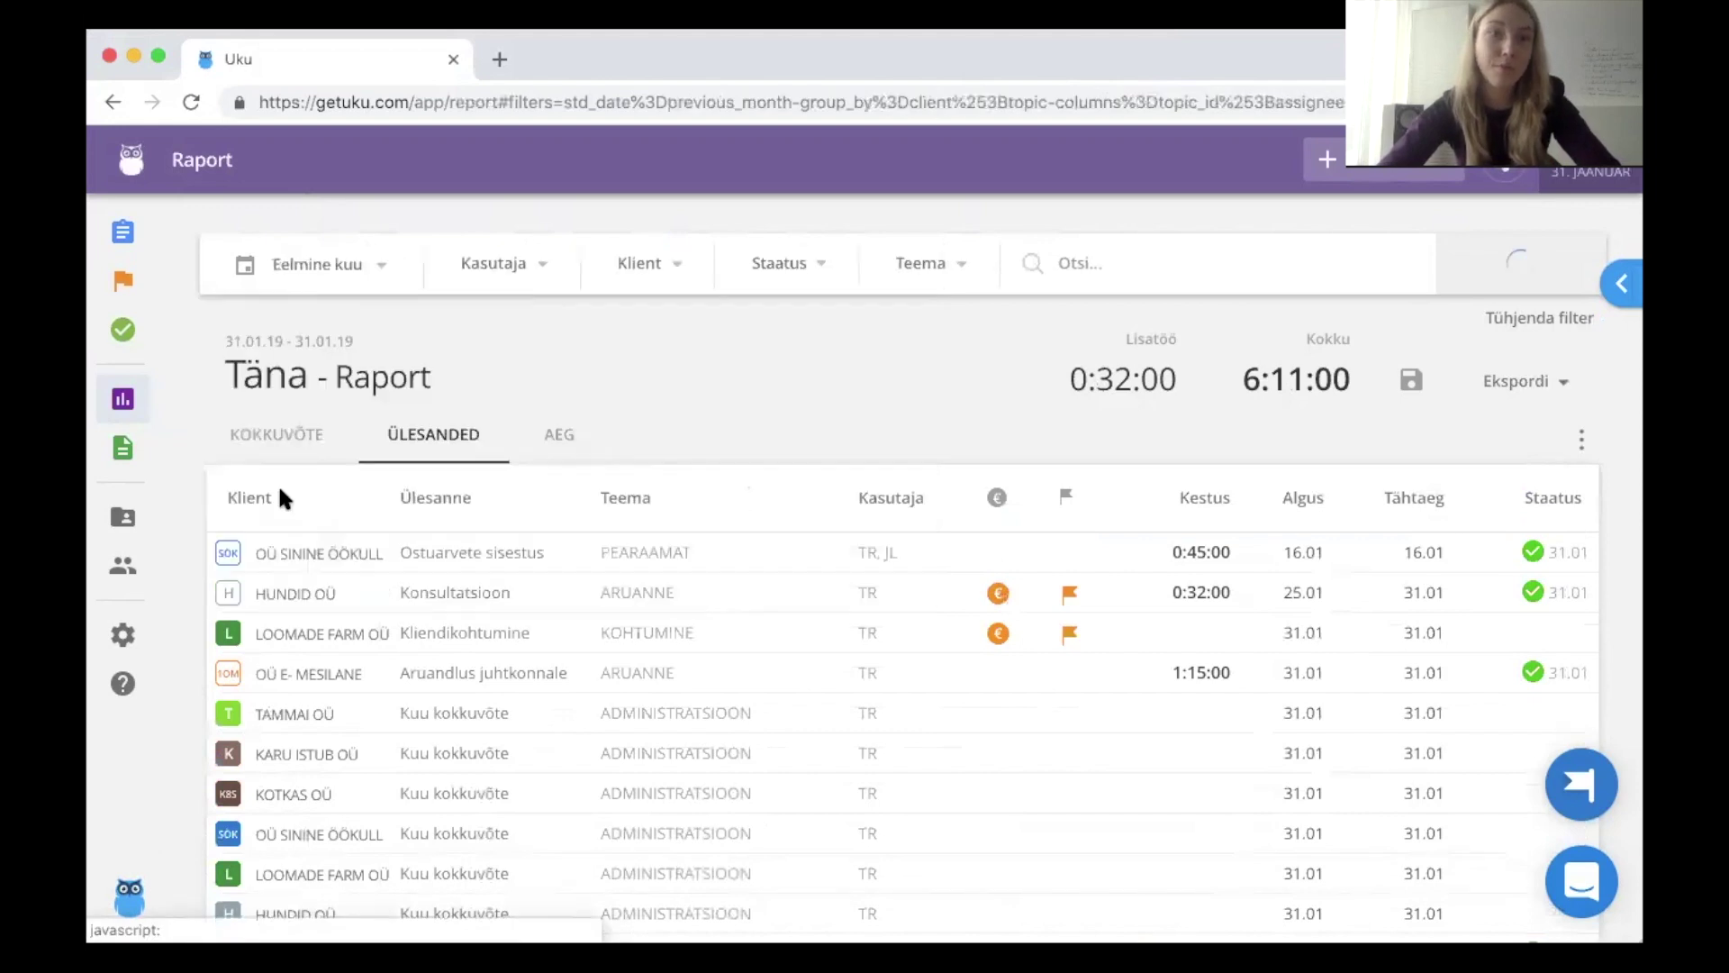
- Filter the report by the user with the owl avatar and the status Hilinenud, and apply the filters
left_click(493, 266)
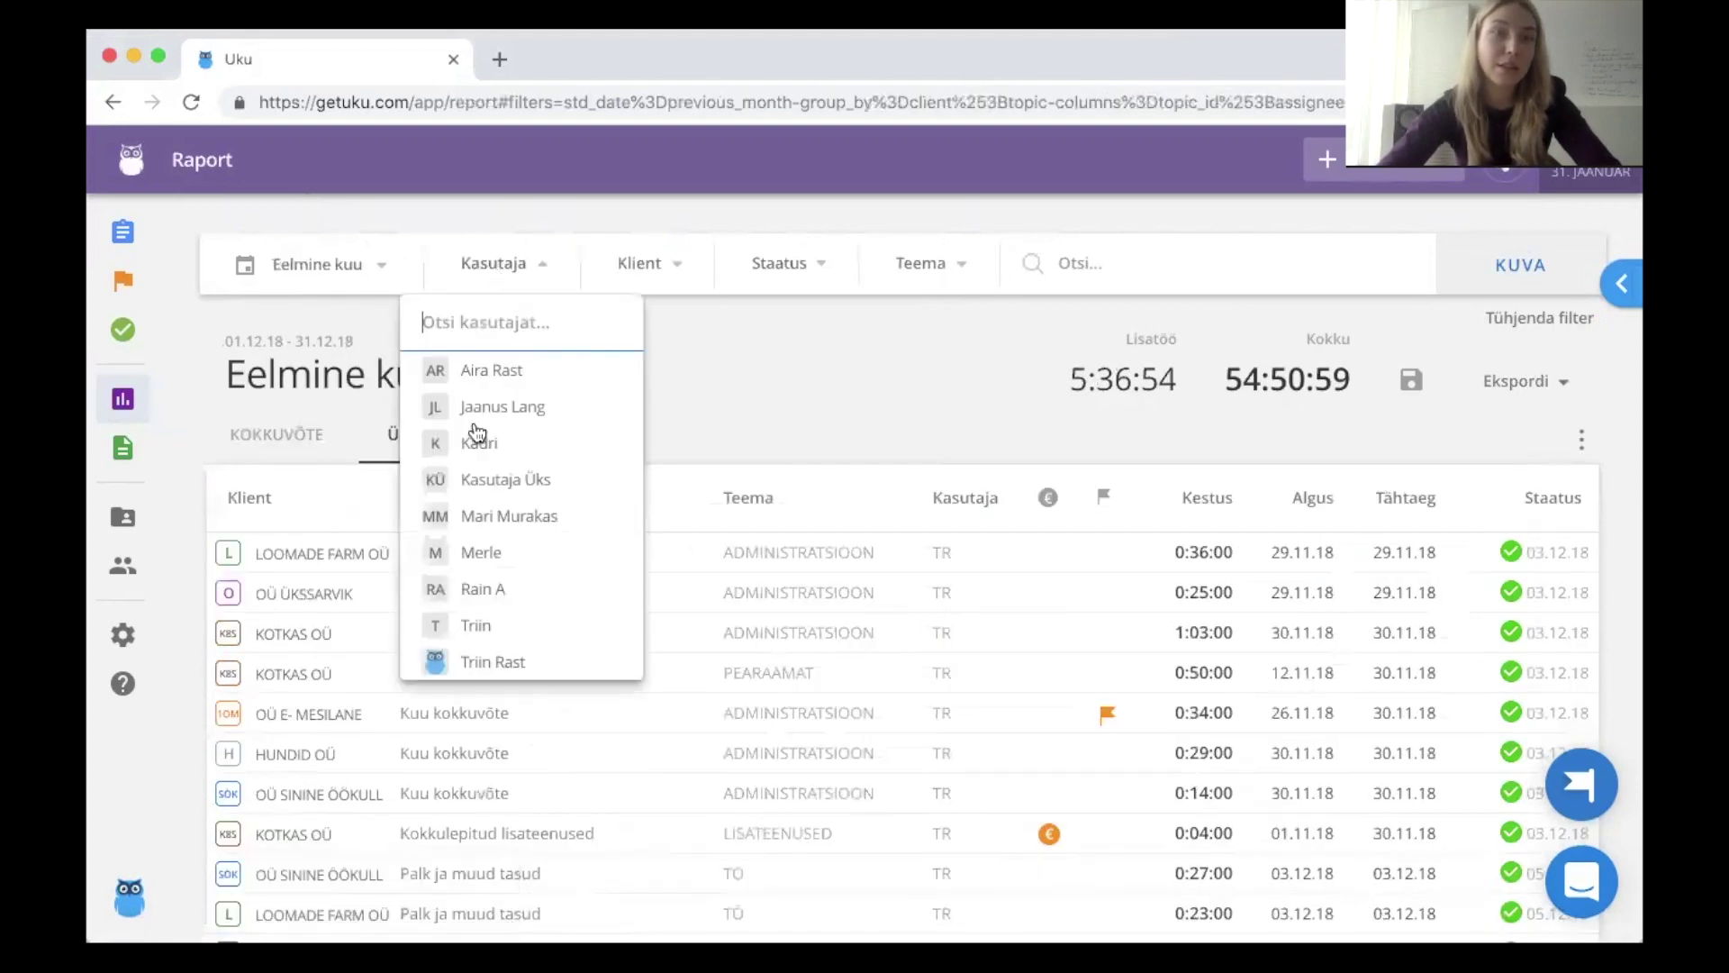
left_click(504, 663)
left_click(820, 341)
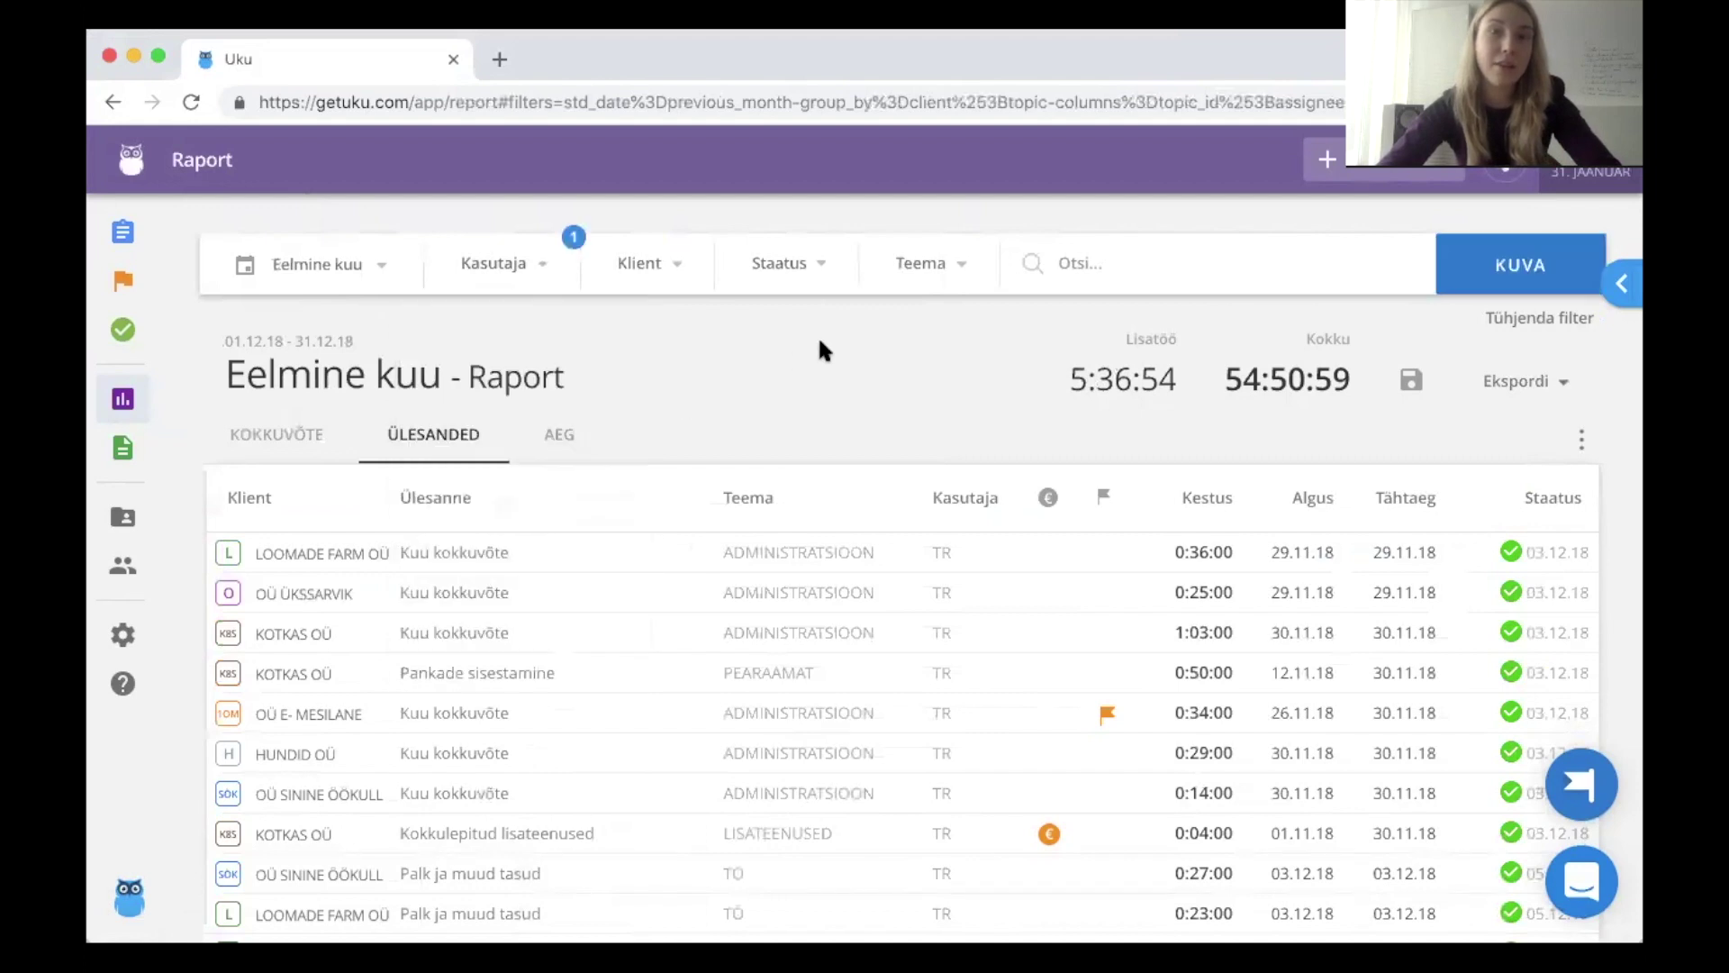
left_click(784, 270)
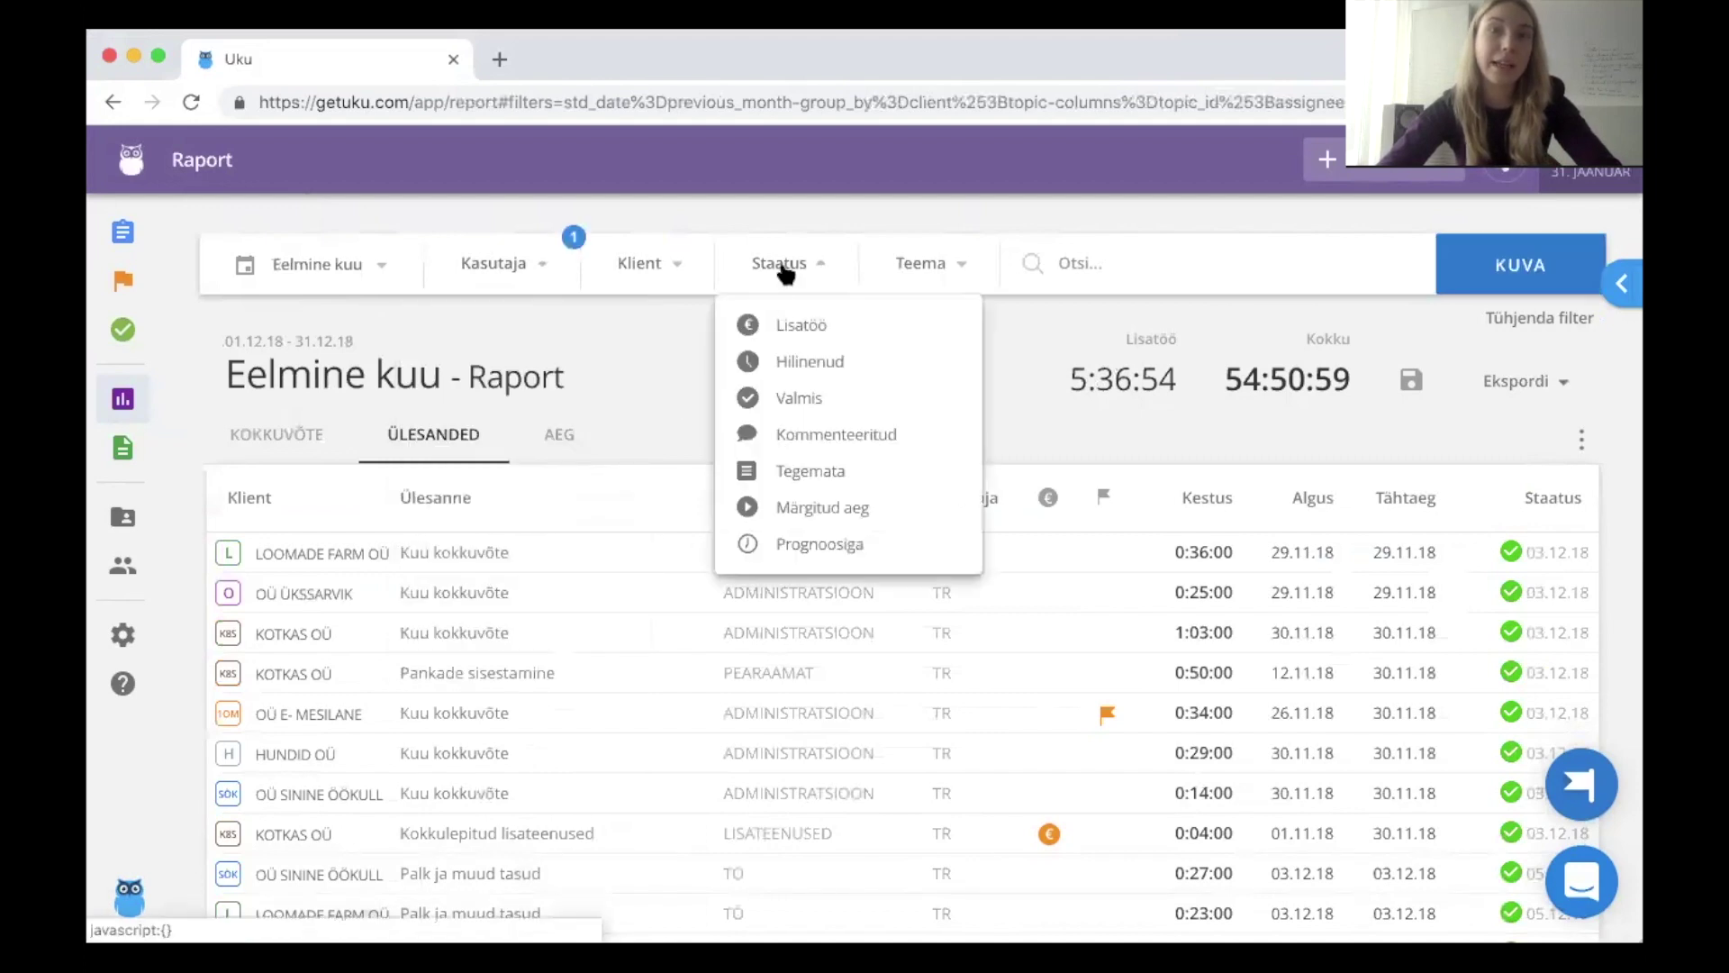
left_click(802, 369)
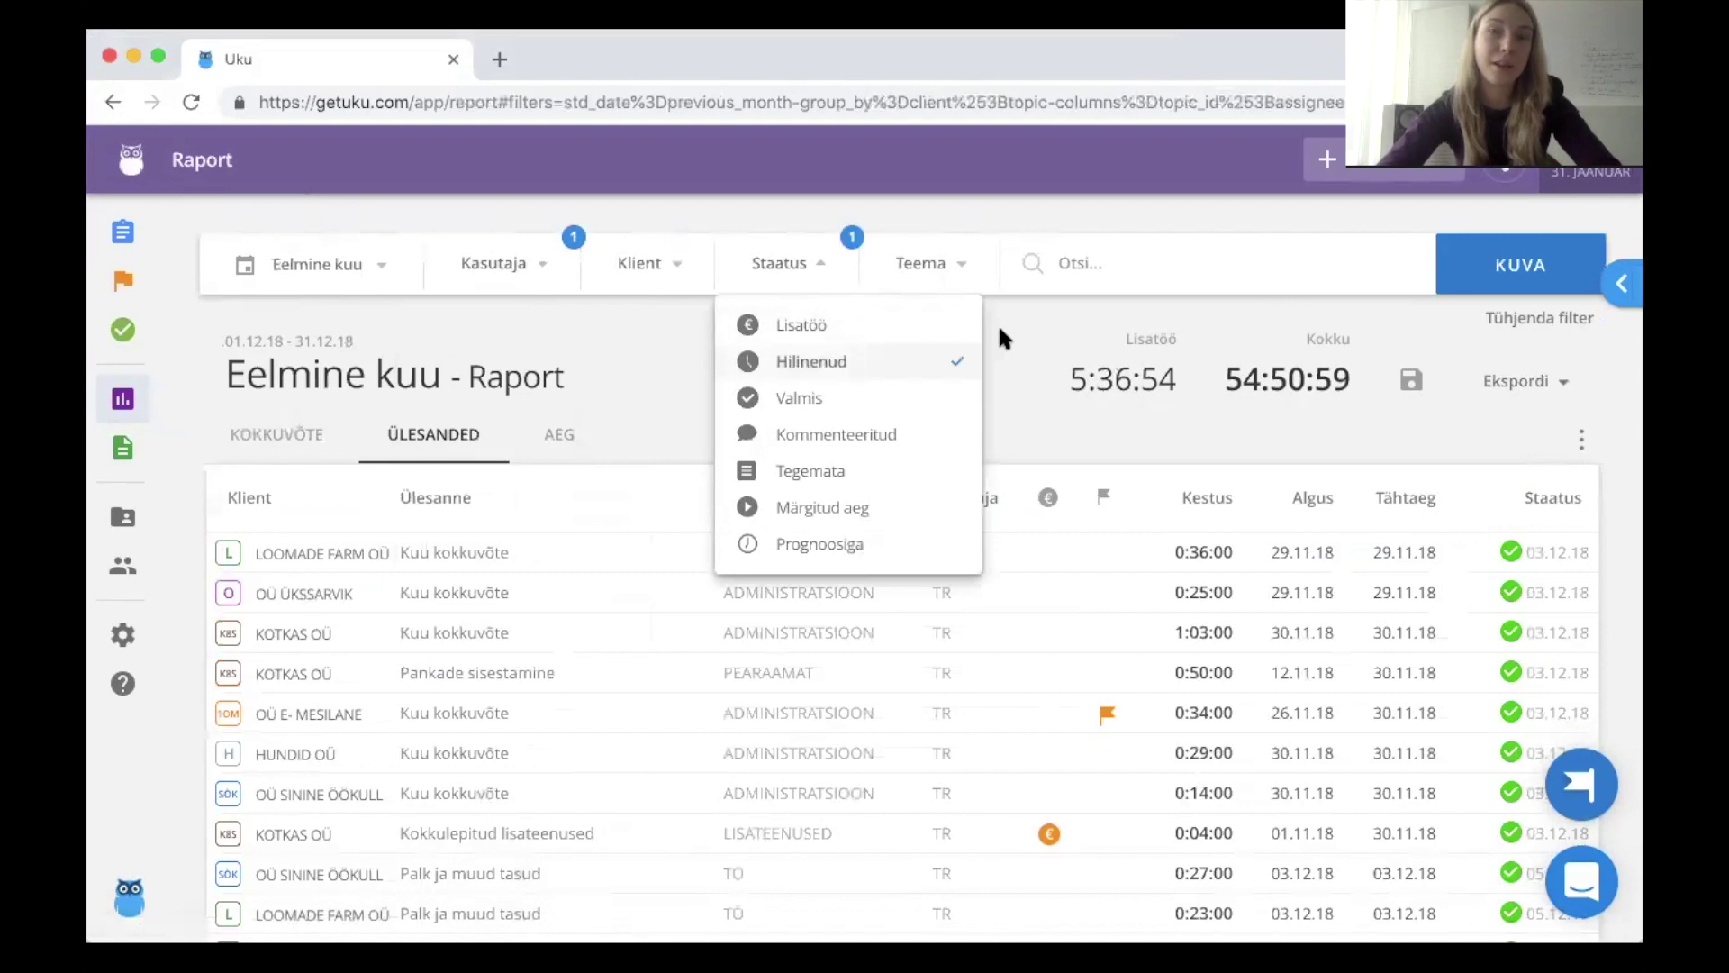
left_click(1502, 280)
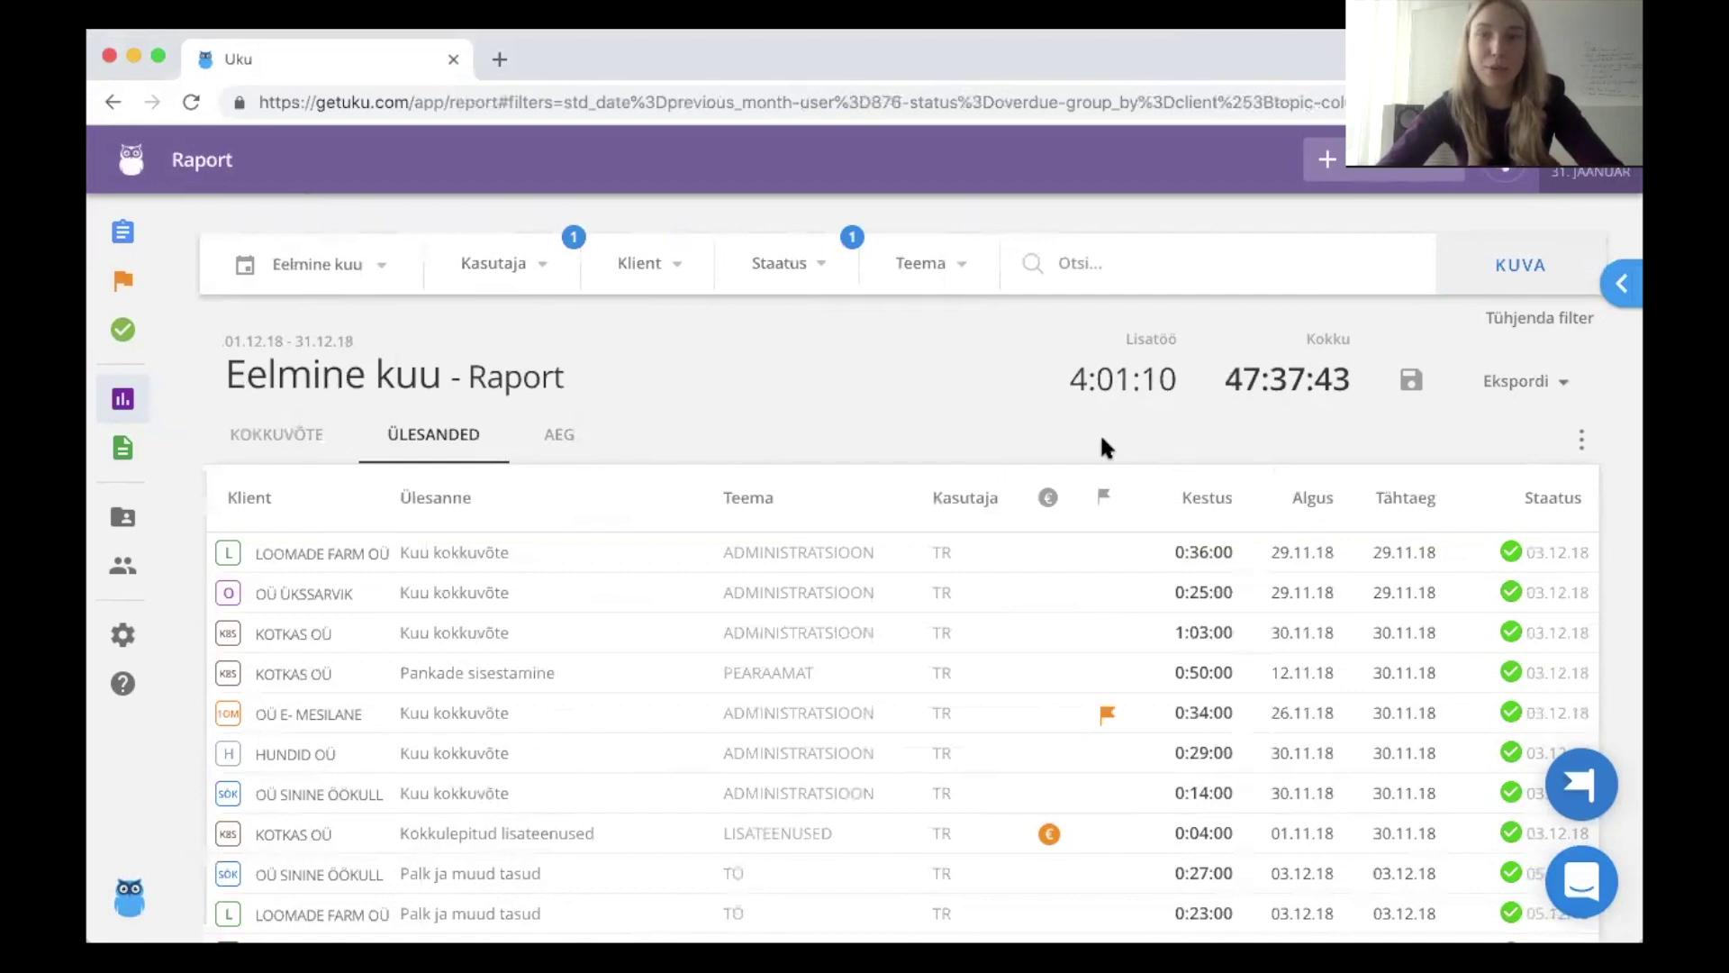
- Save the overdue-task report as new, titled with the user's first name followed by "hilinenud ülesanded eelmisel kuul"
scroll(1099, 433, "down", 1)
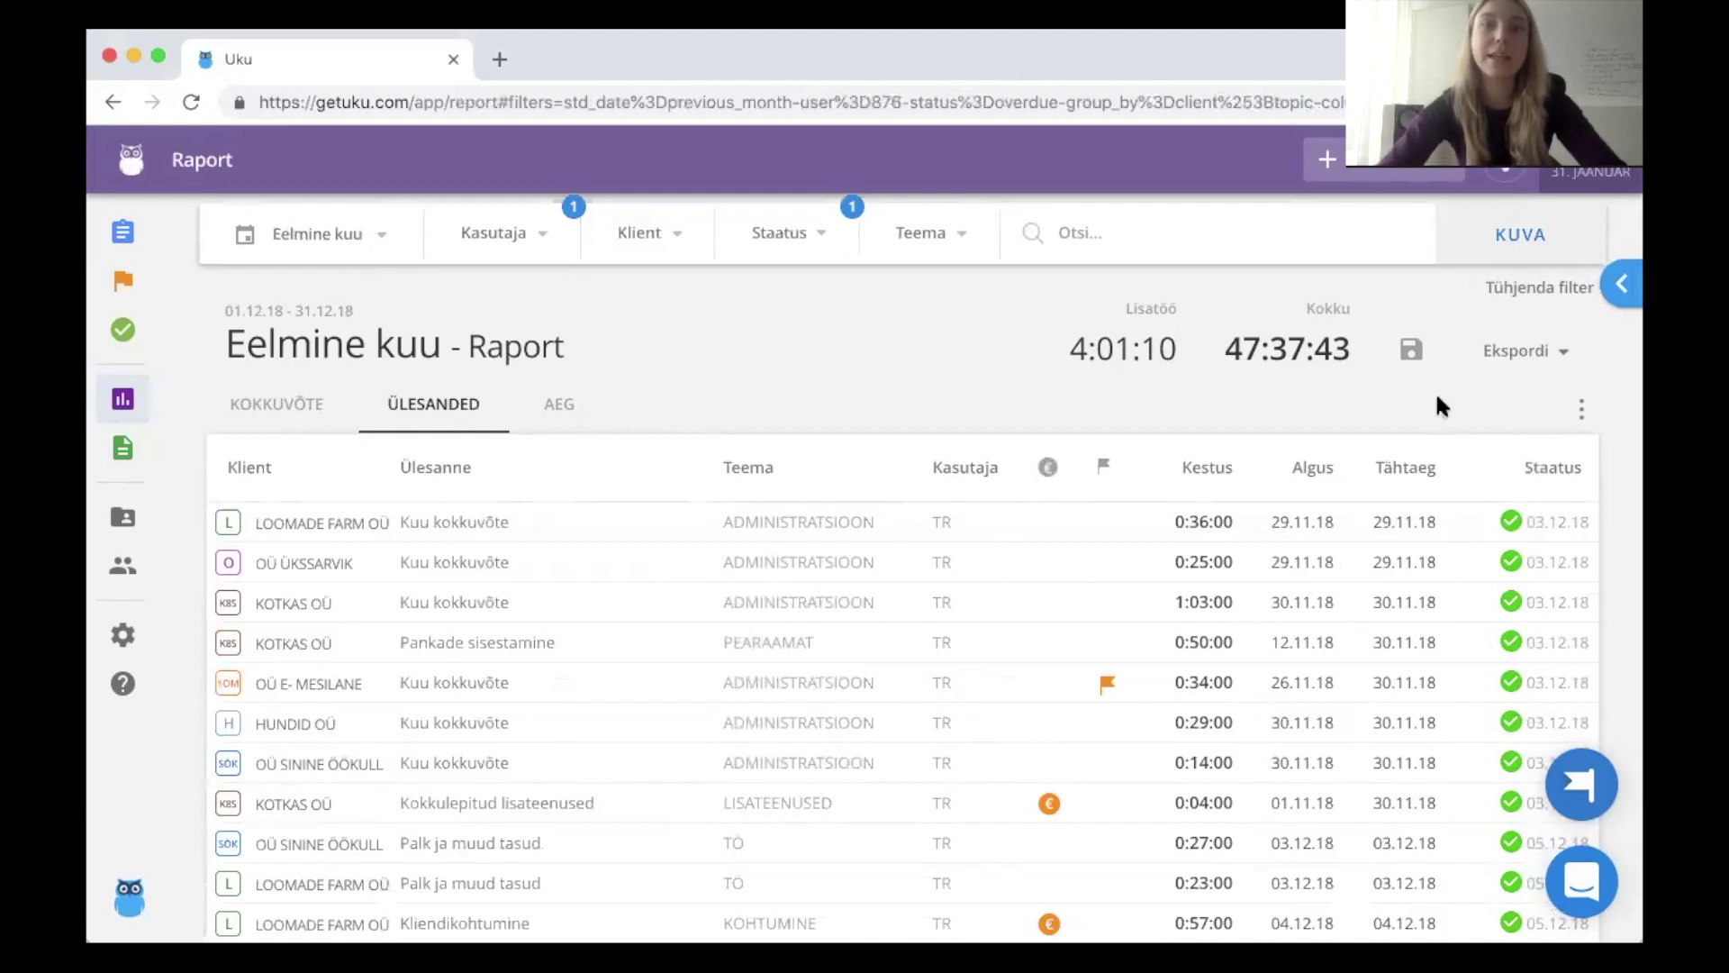
scroll(1437, 398, "up", 1)
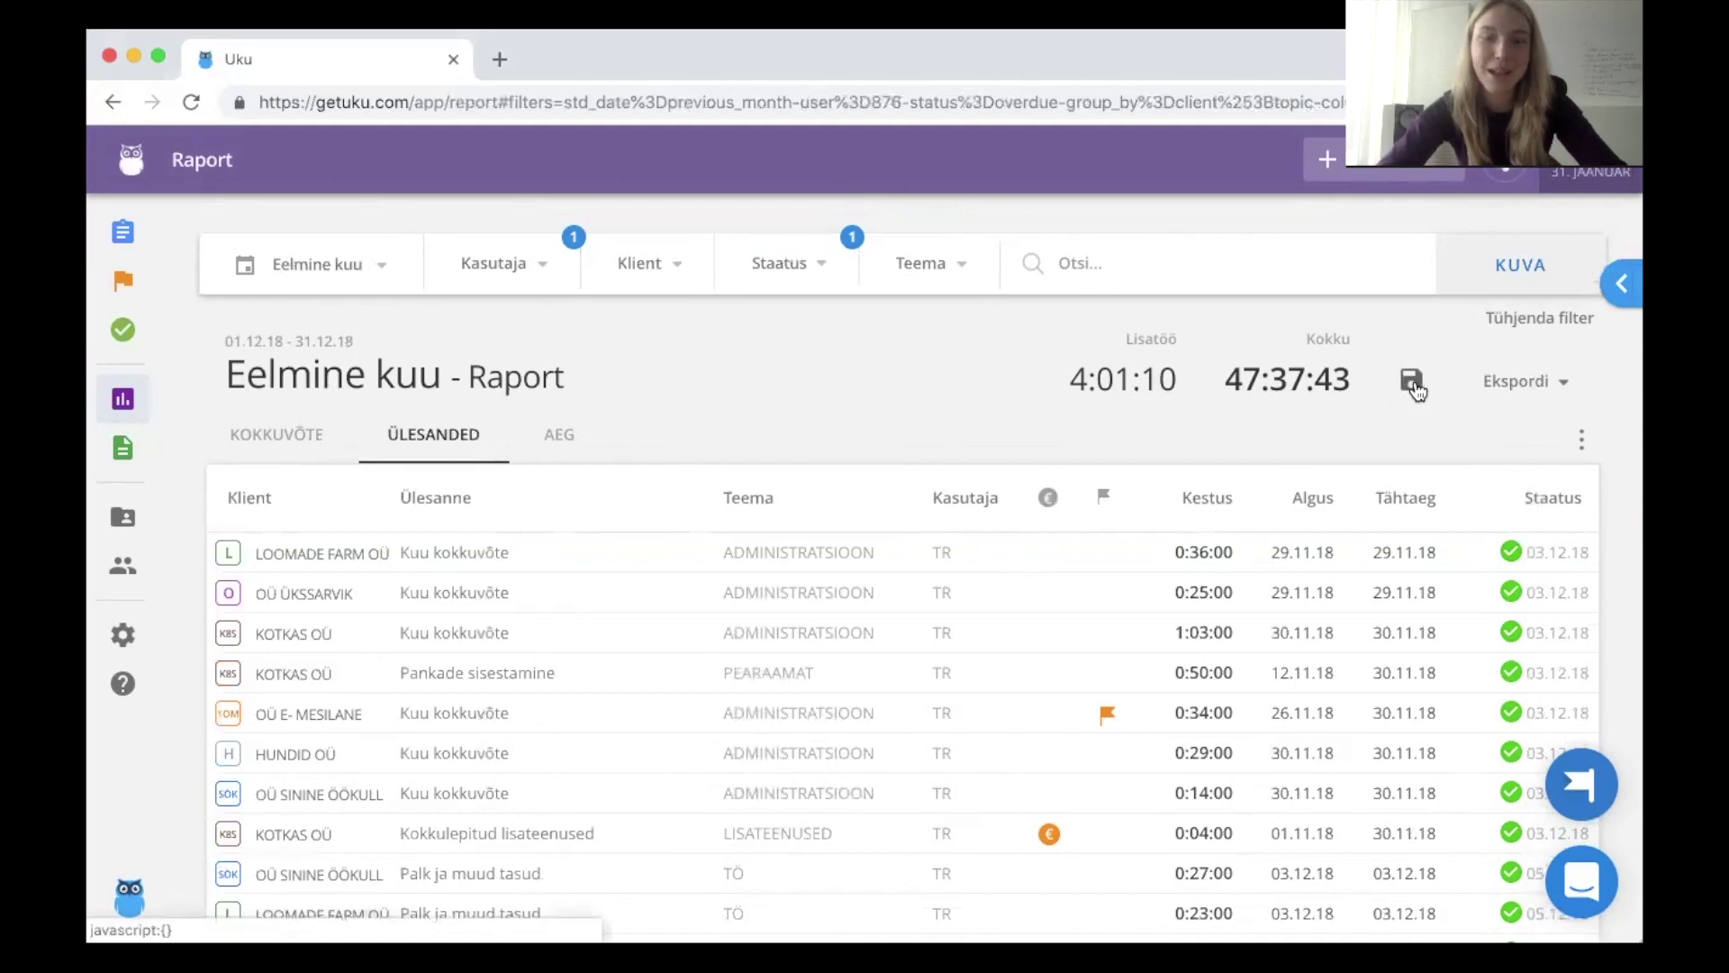
left_click(1414, 385)
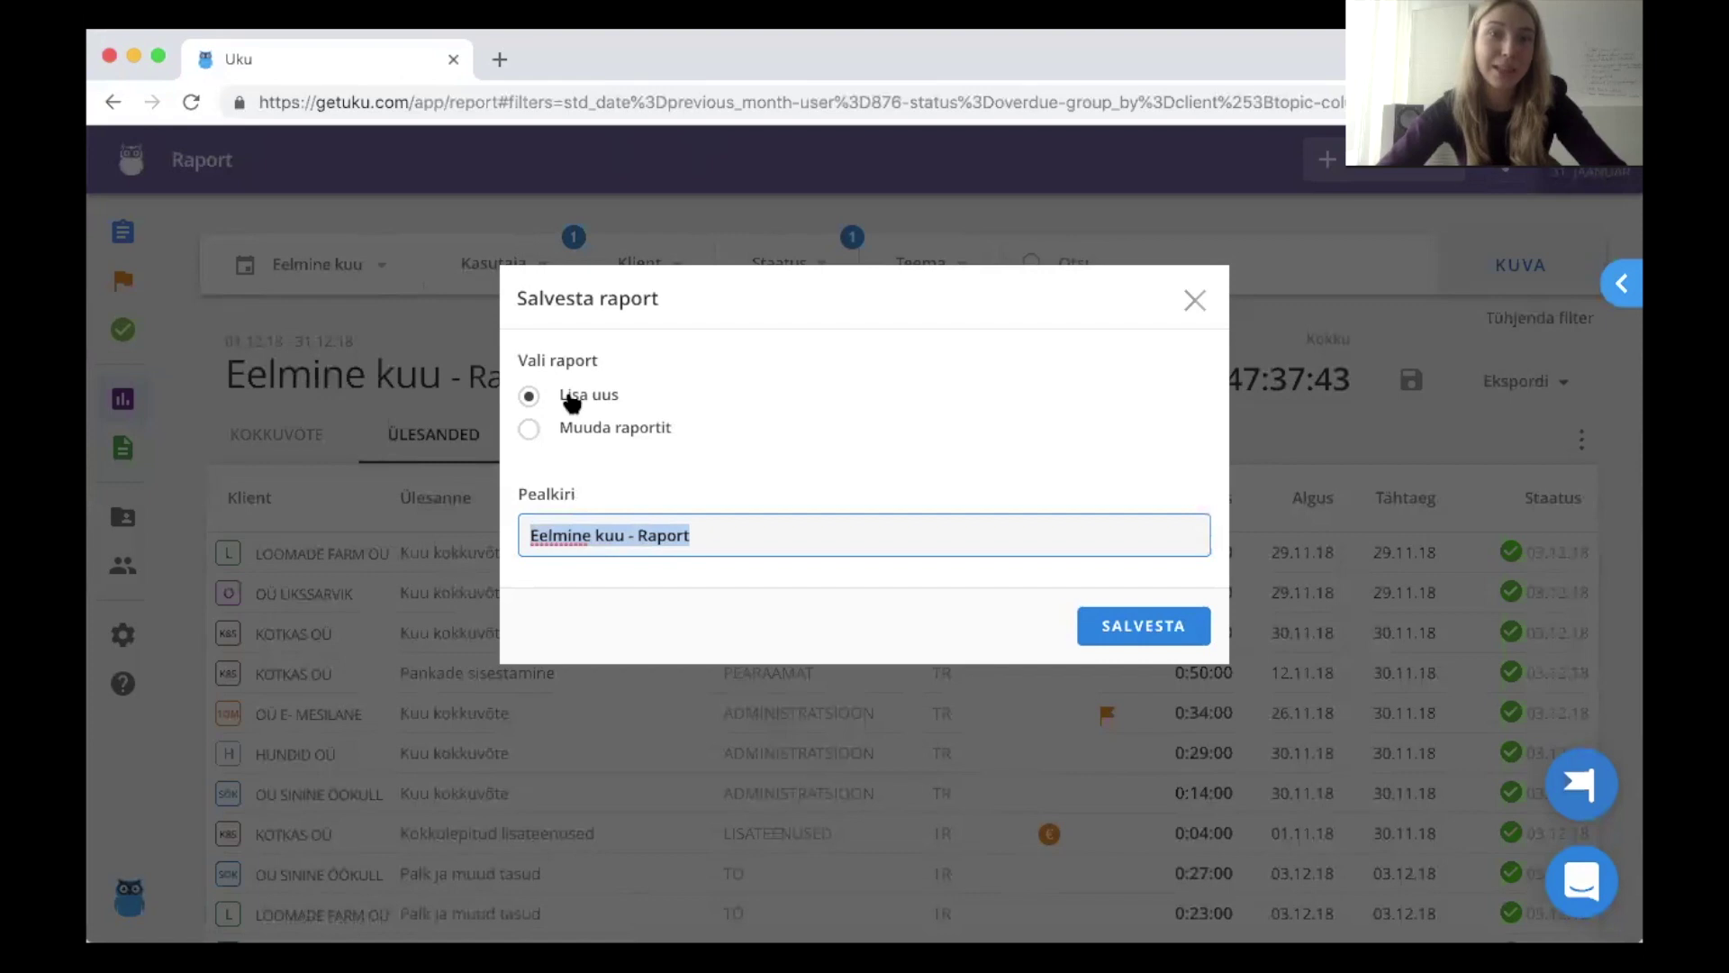
type("Tr")
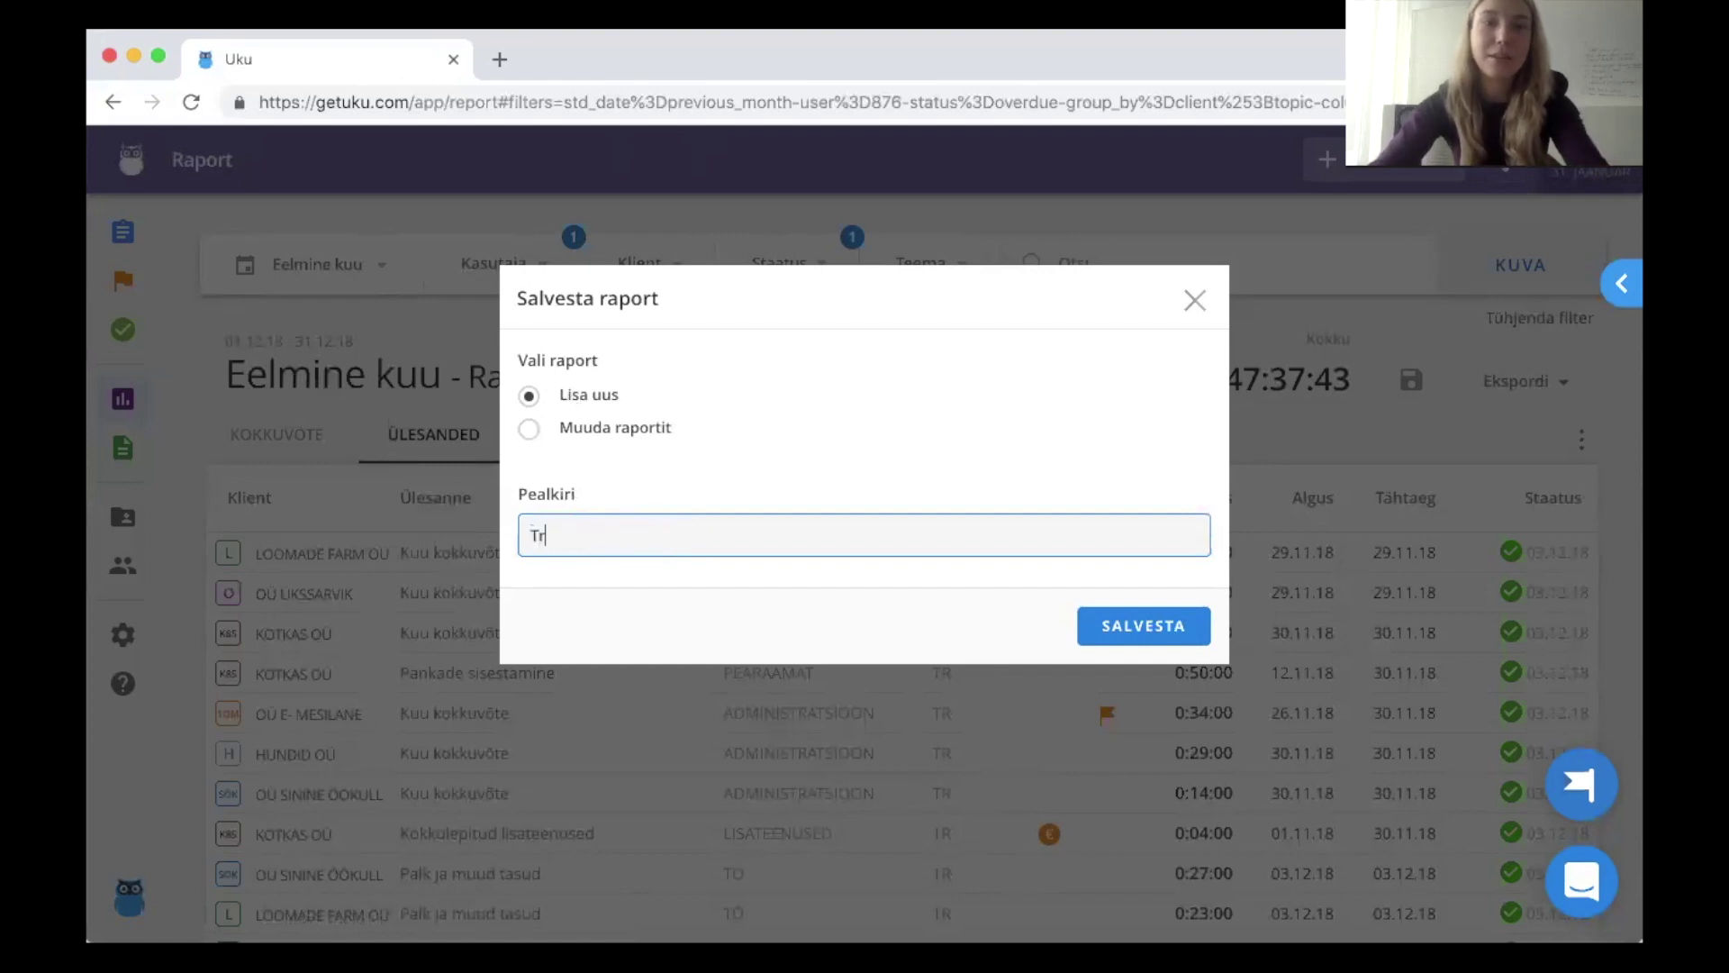
type("iinu hilinenud üöe")
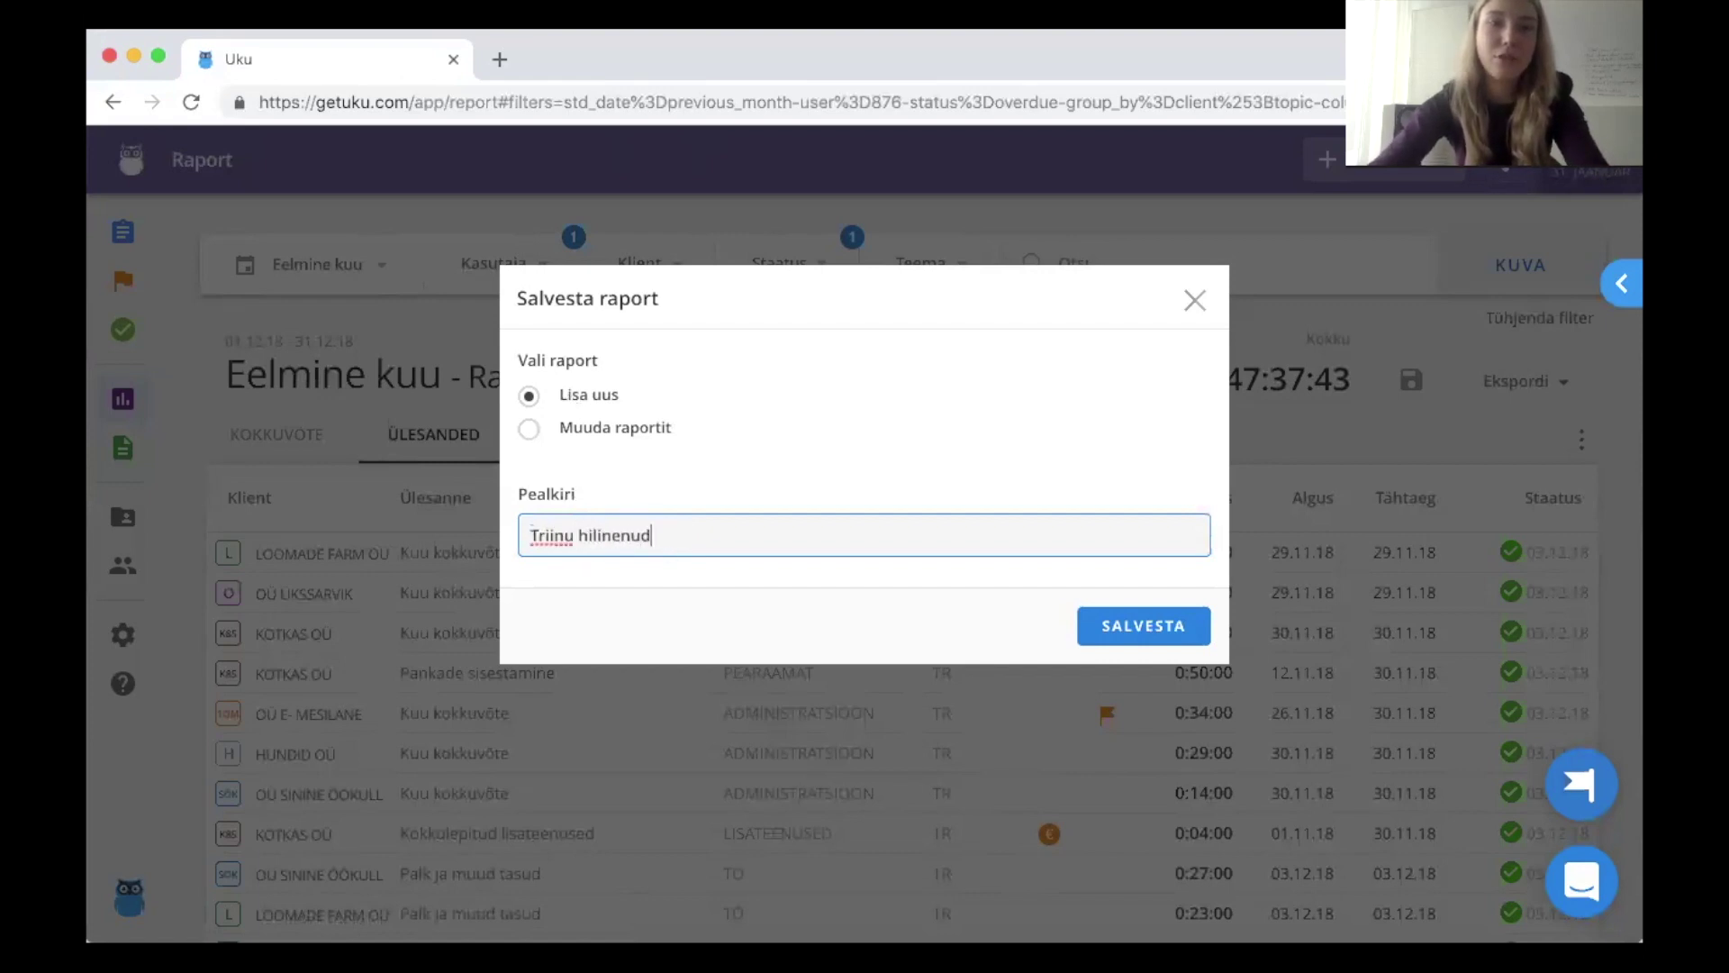
type("lesa")
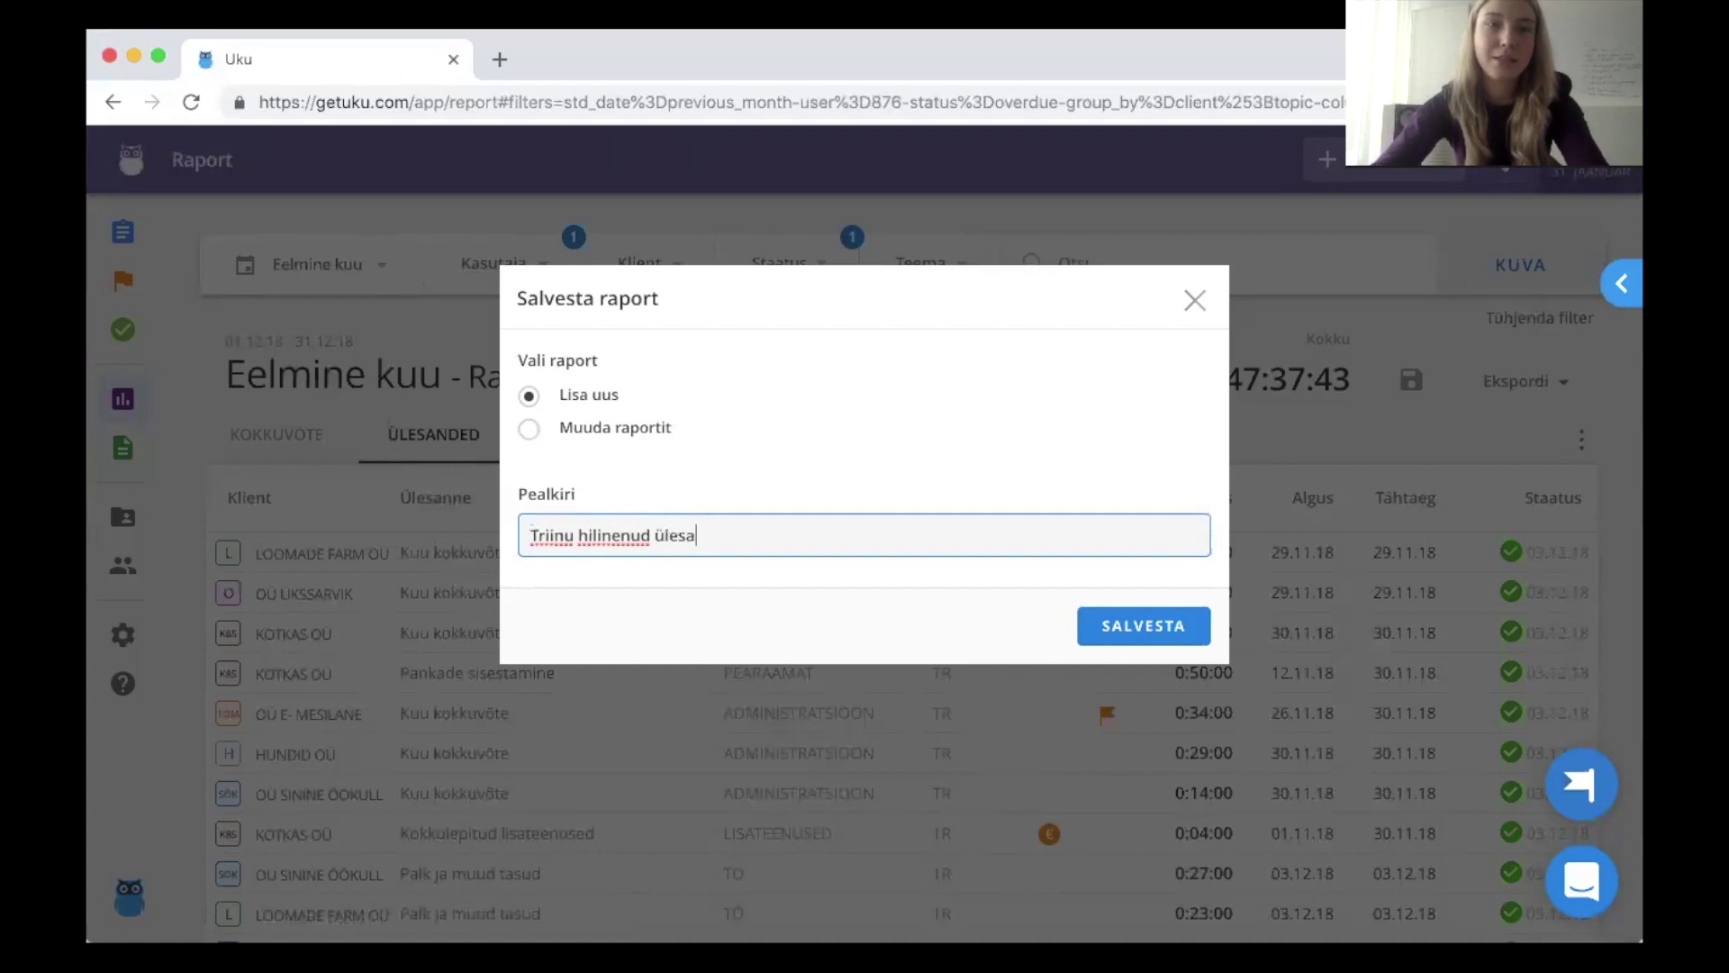
type("nded eelmisel kuul")
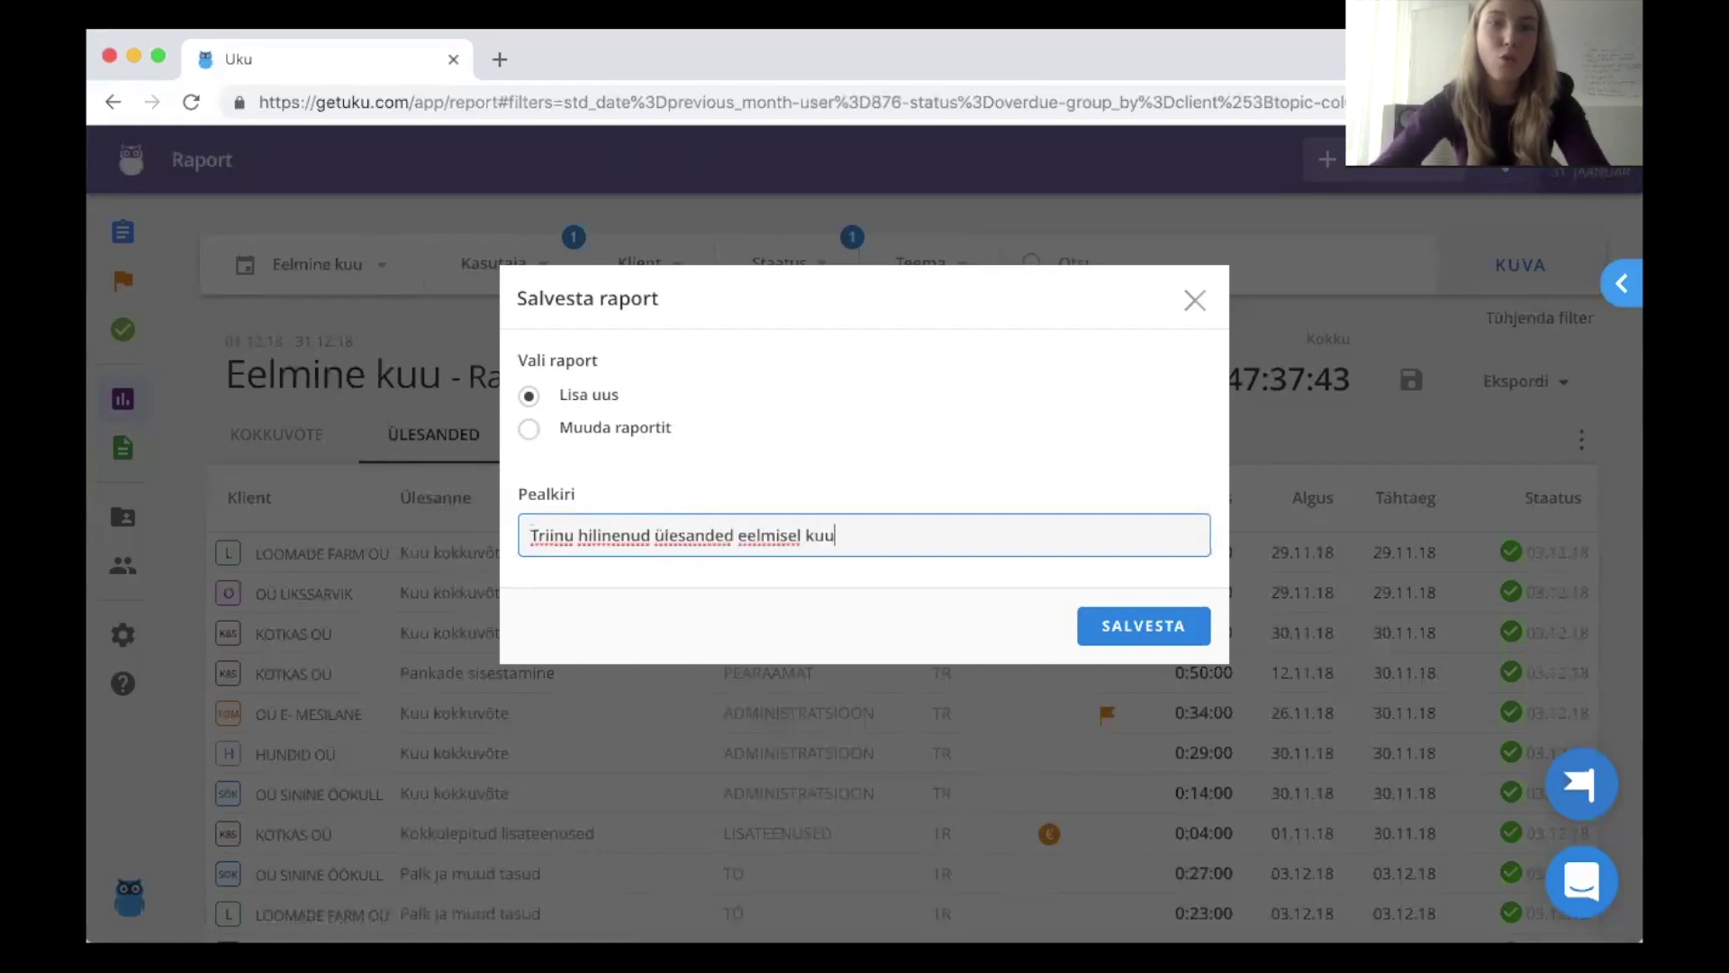
left_click(1144, 630)
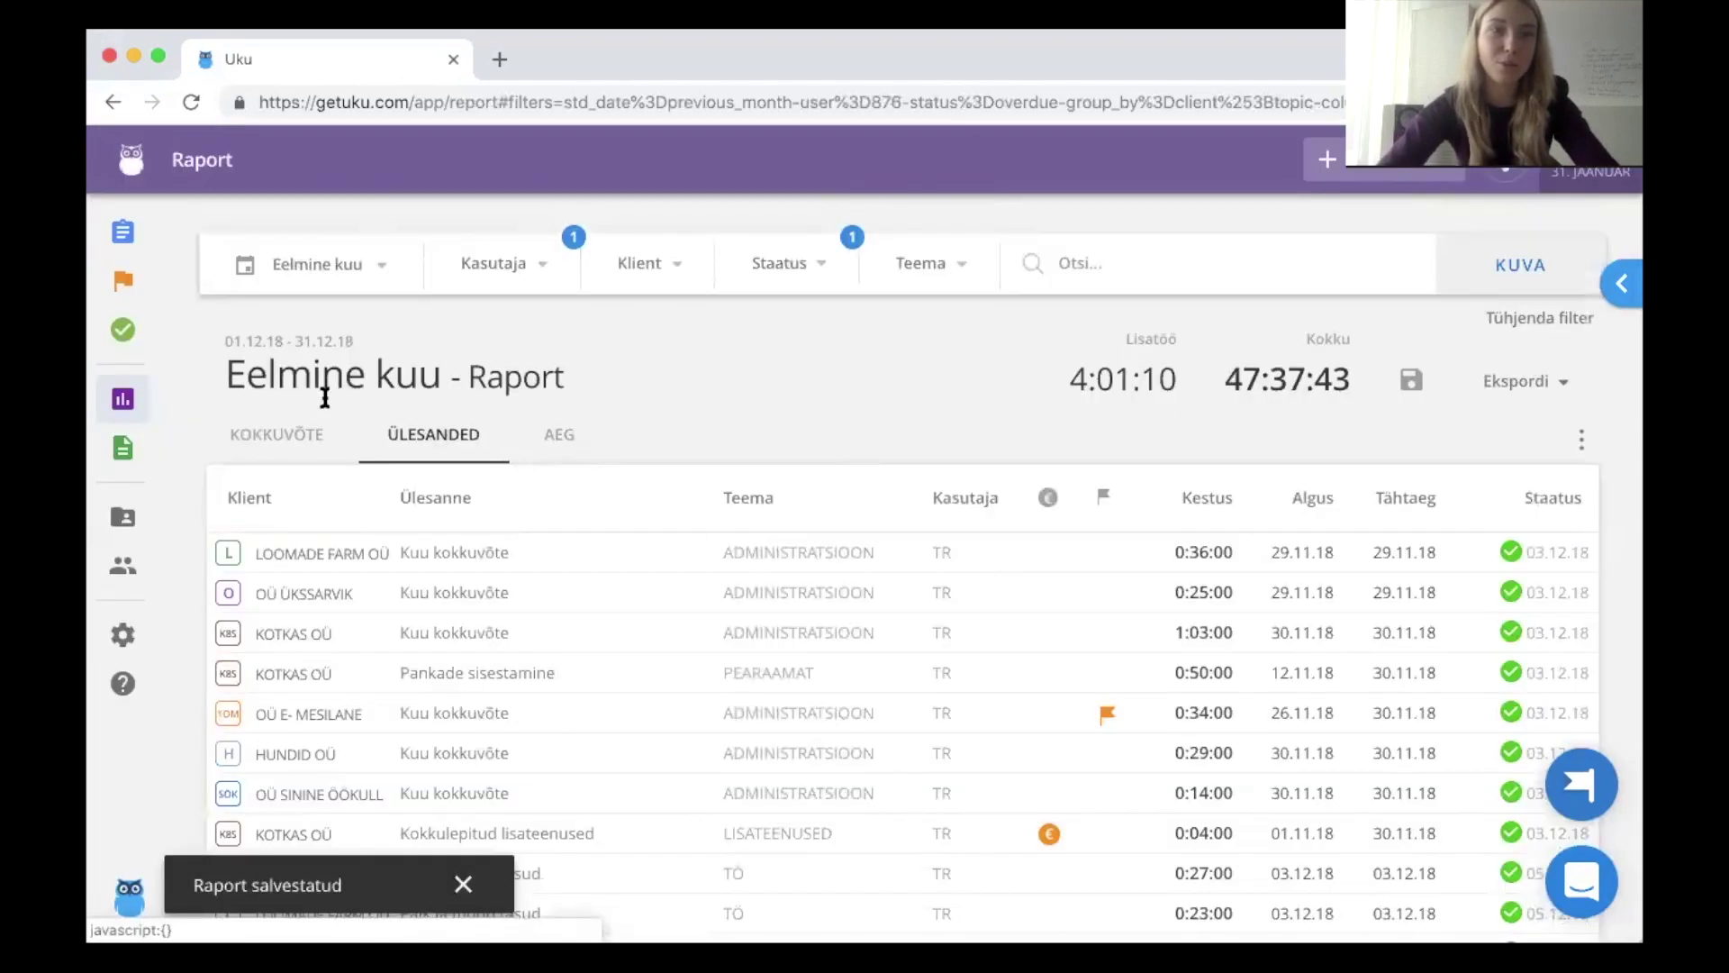
- Clear the filters and load the saved report of the user's overdue tasks
mouse_move(138, 393)
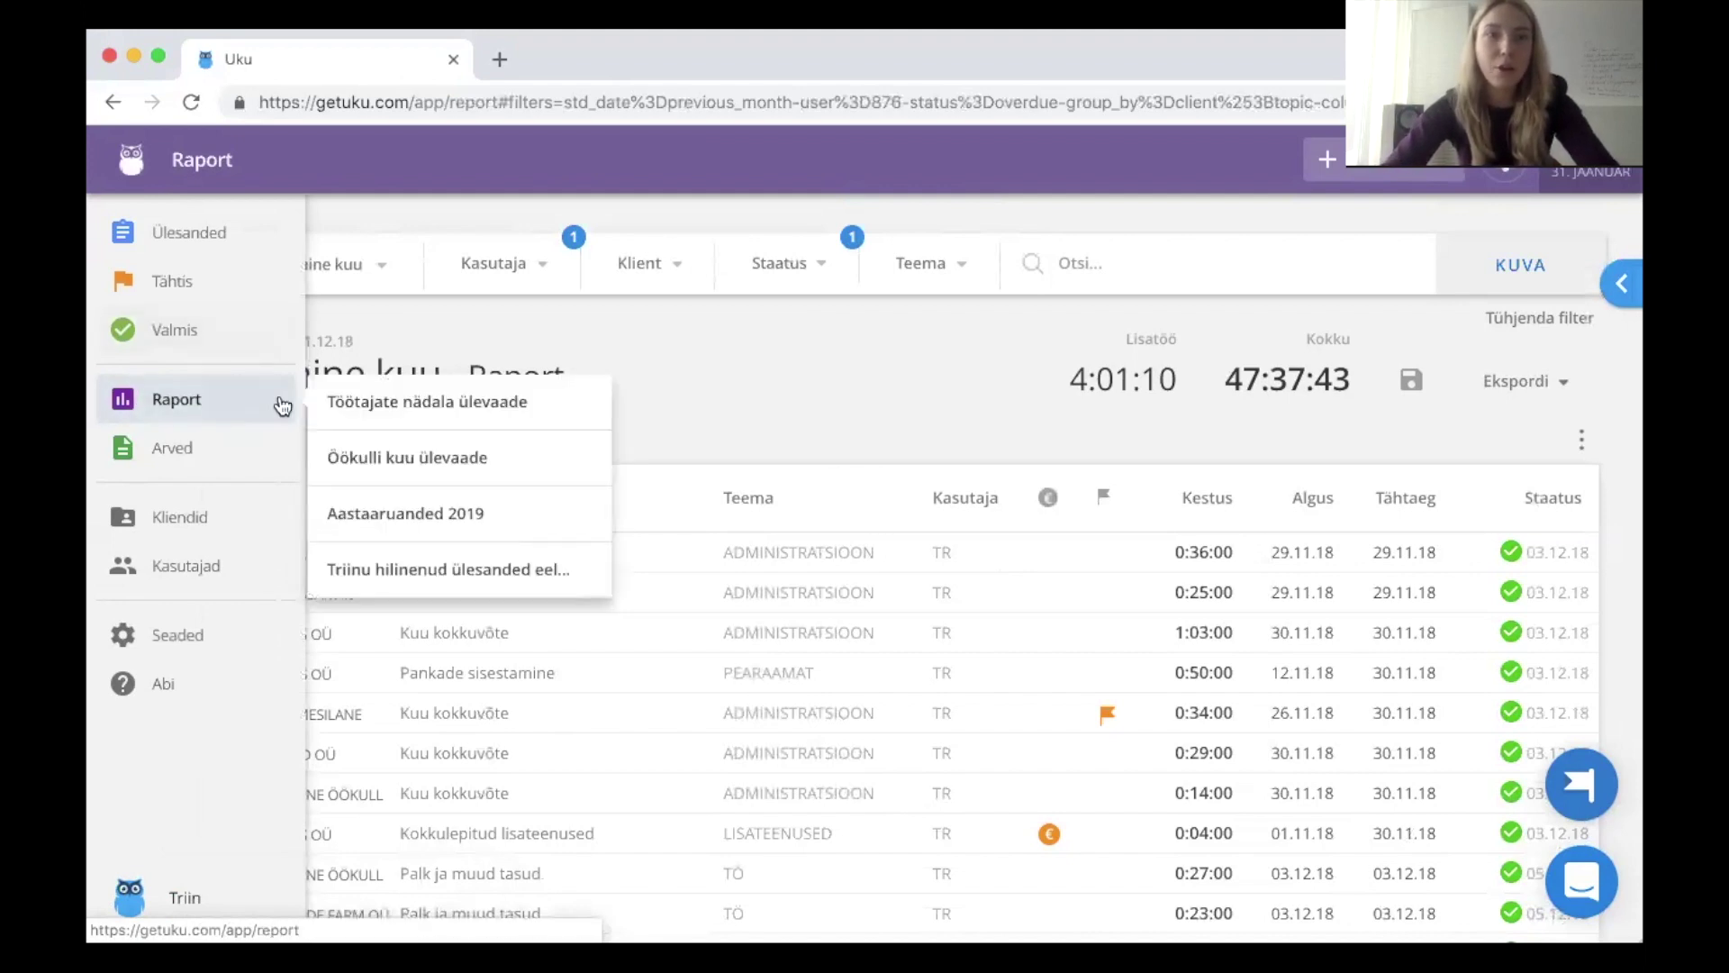
left_click(1502, 323)
left_click(1059, 362)
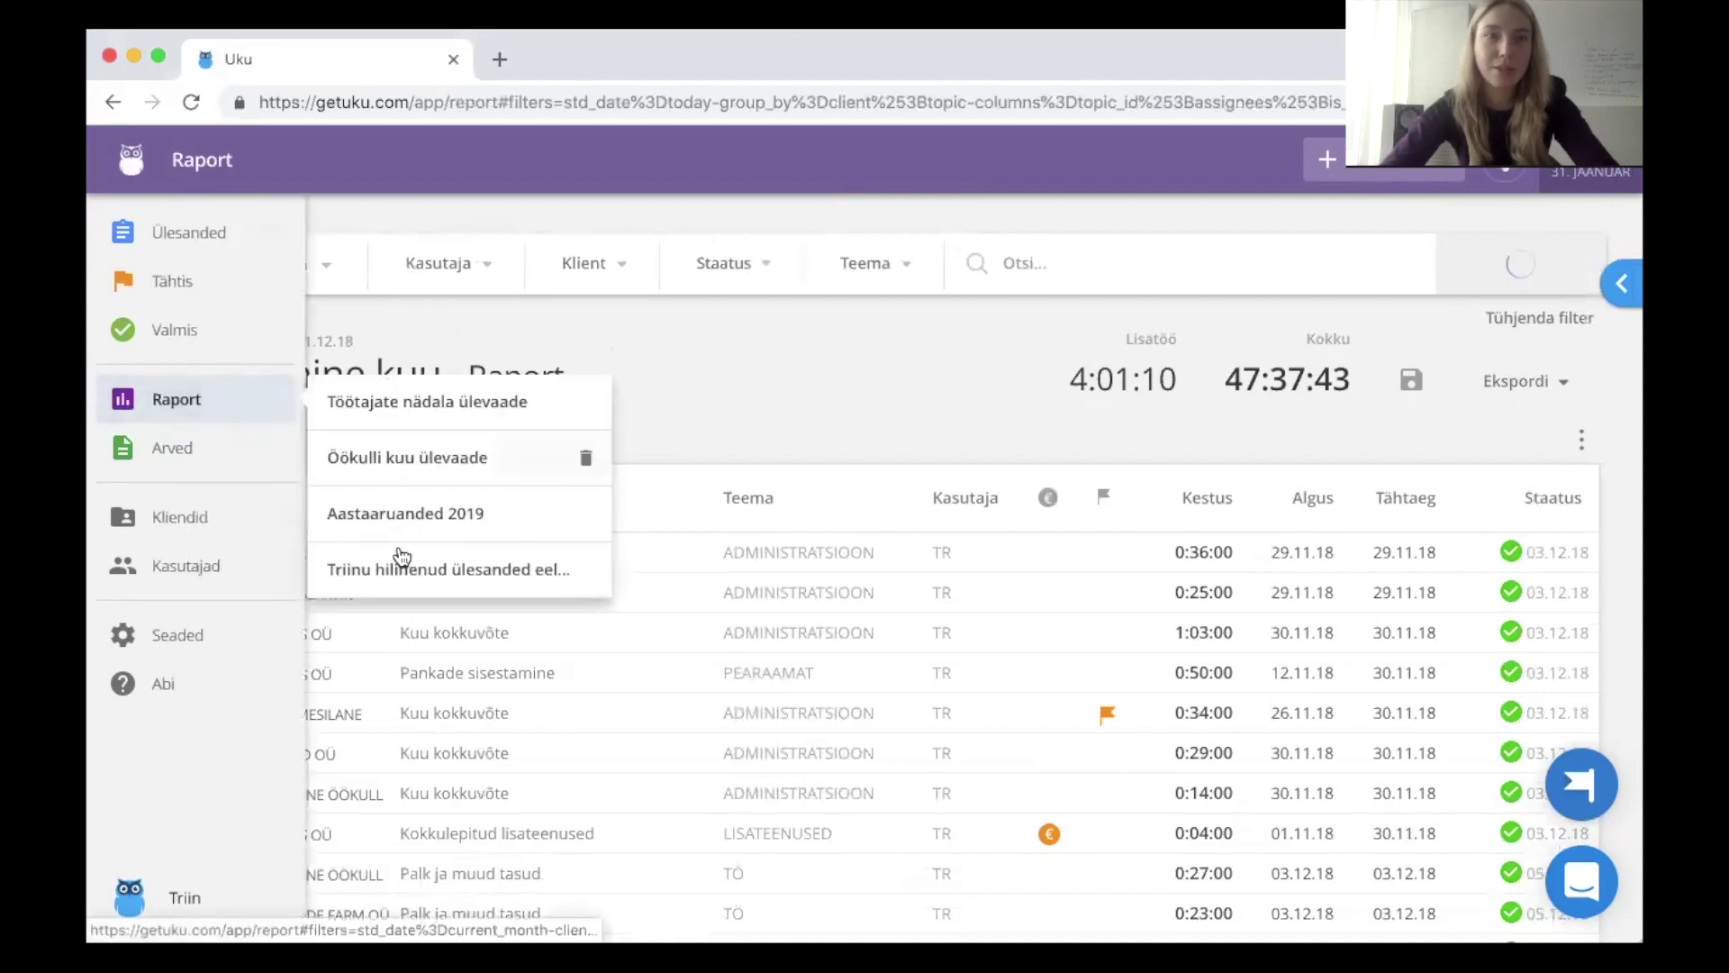
left_click(404, 558)
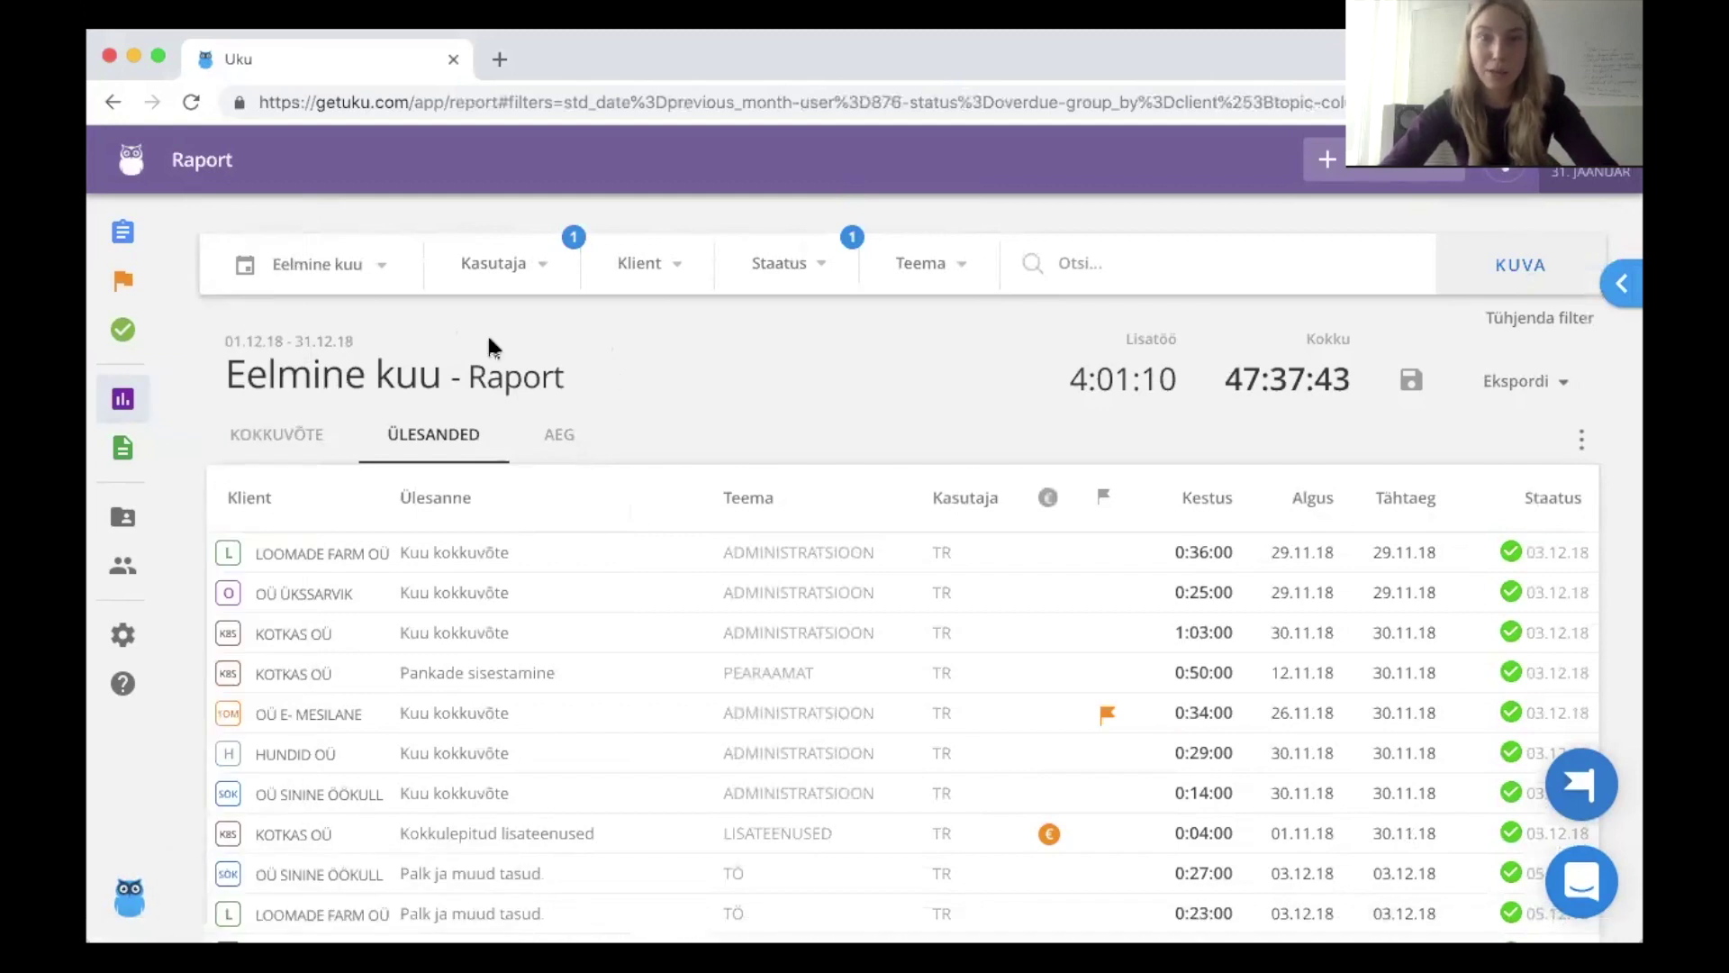
- Set the report period to See kuu and choose to modify the saved report of the user's overdue tasks
left_click(369, 267)
left_click(261, 467)
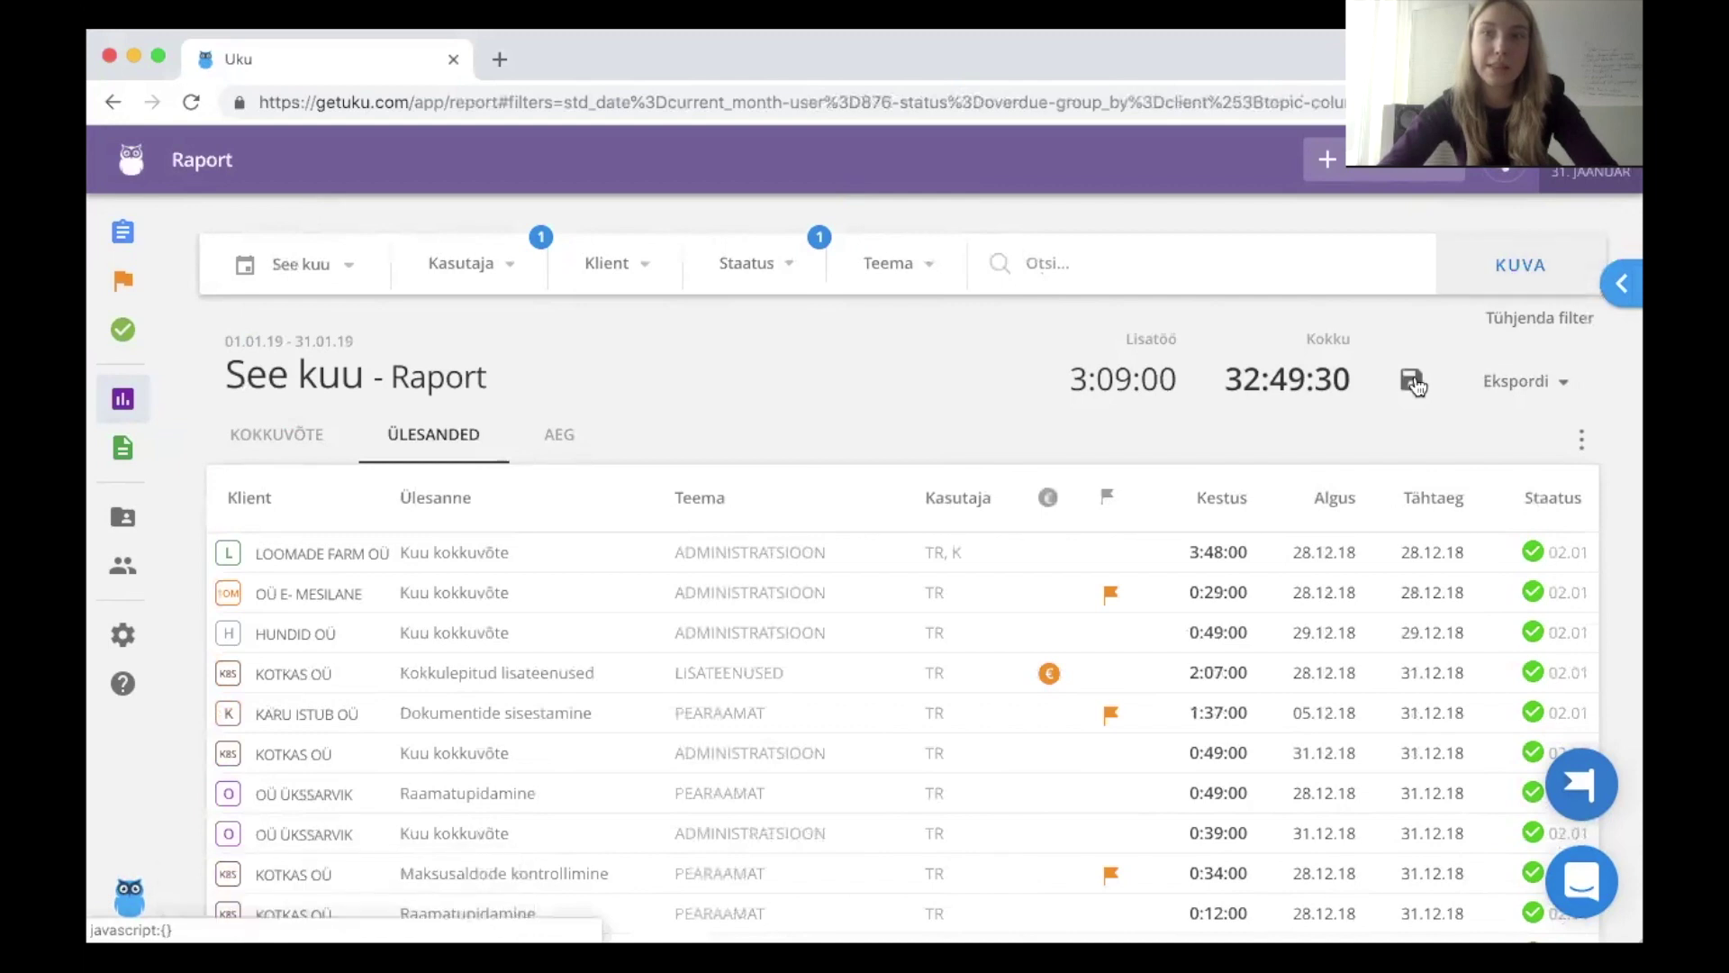
left_click(1414, 380)
left_click(563, 443)
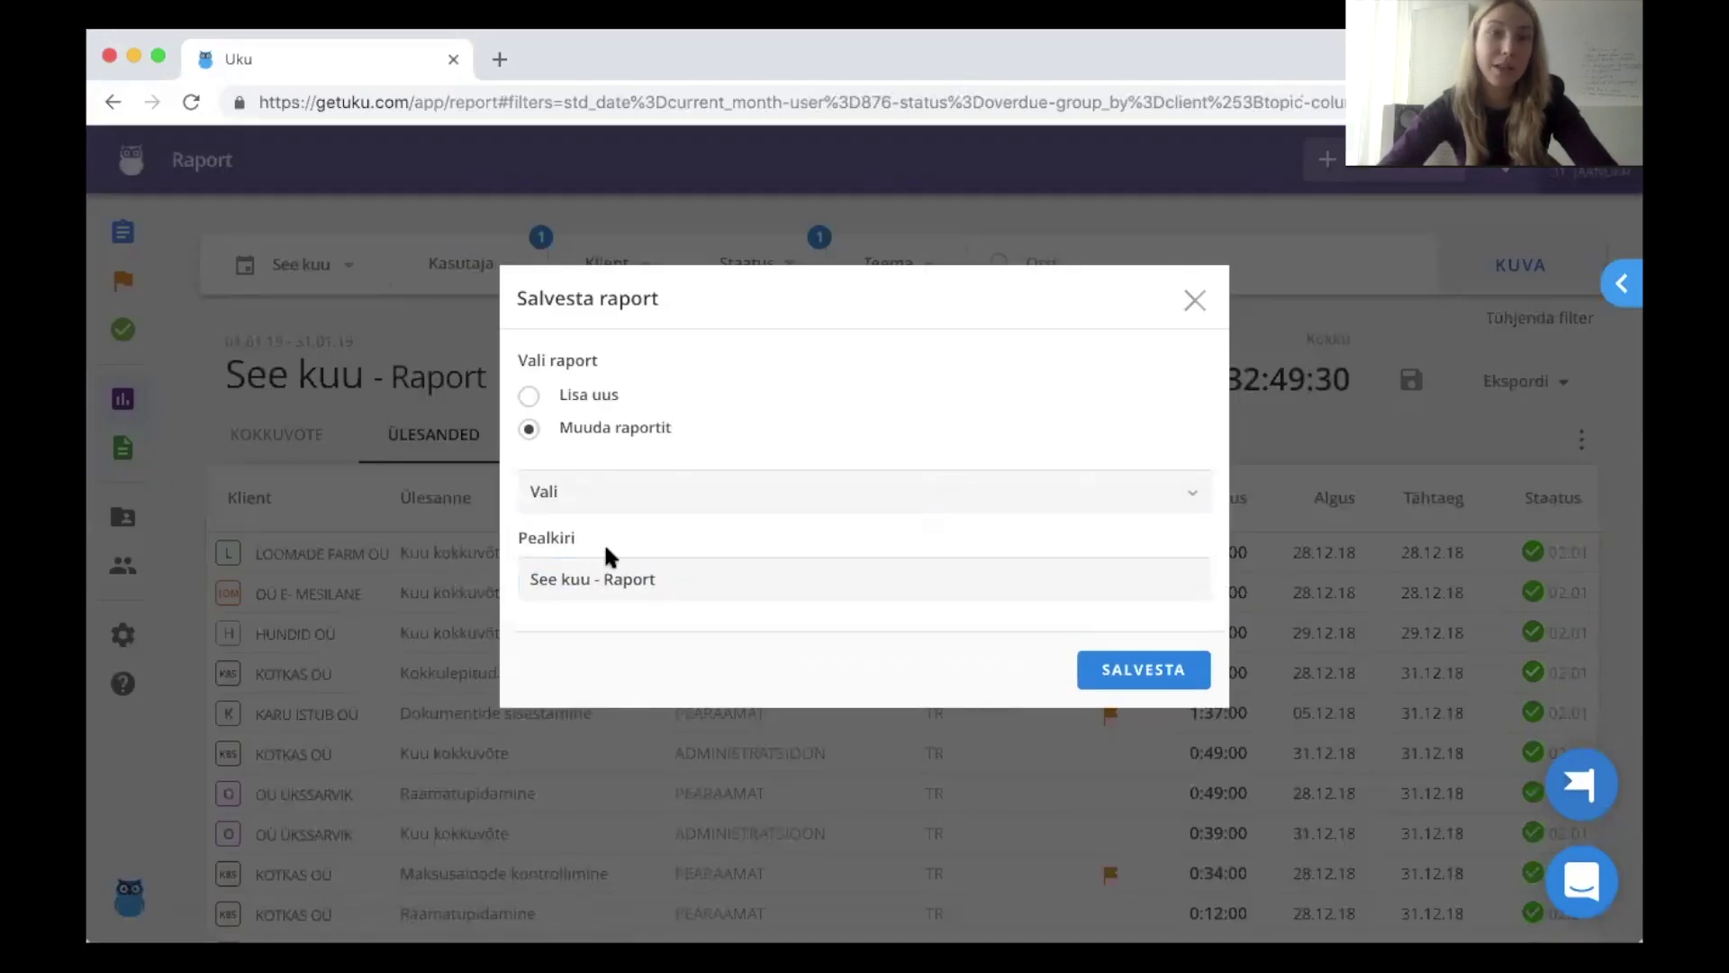
left_click(733, 506)
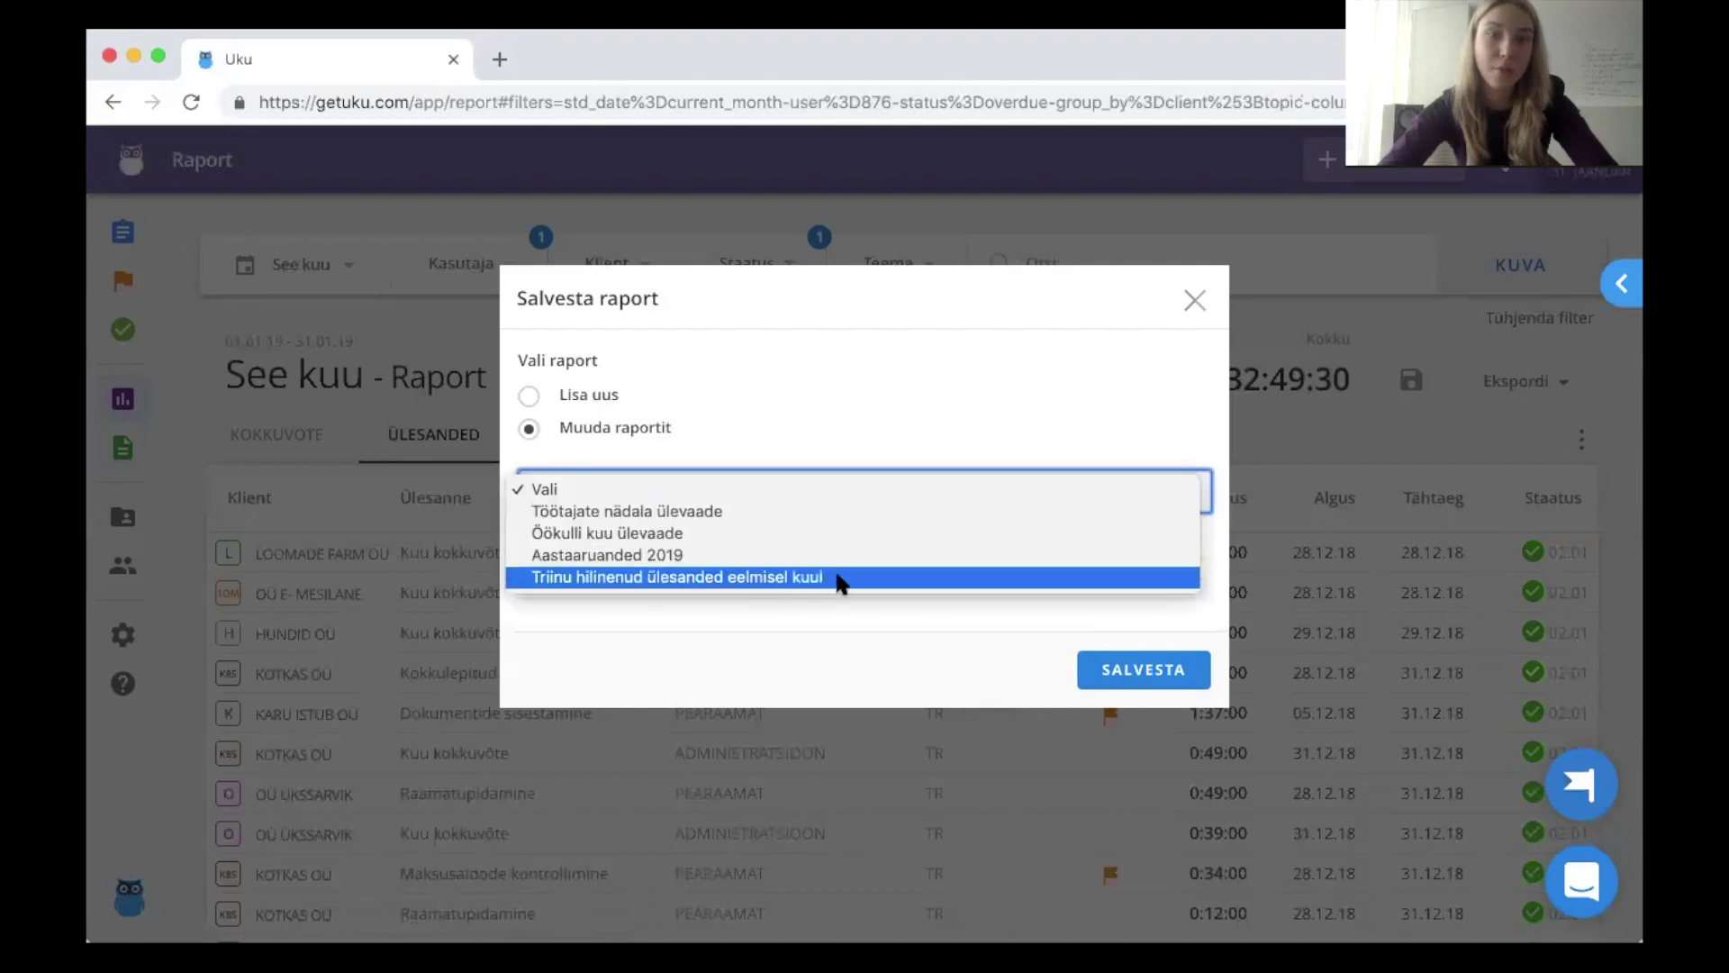
left_click(837, 581)
- Change the end of the saved report's title to "sellel kuul" and save the modified report
left_click(802, 579)
key("BackSpace")
key("BackSpace")
key("BackSpace")
key("BackSpace")
key("BackSpace")
key("BackSpace")
key("BackSpace")
key("BackSpace")
type("sellel kuul")
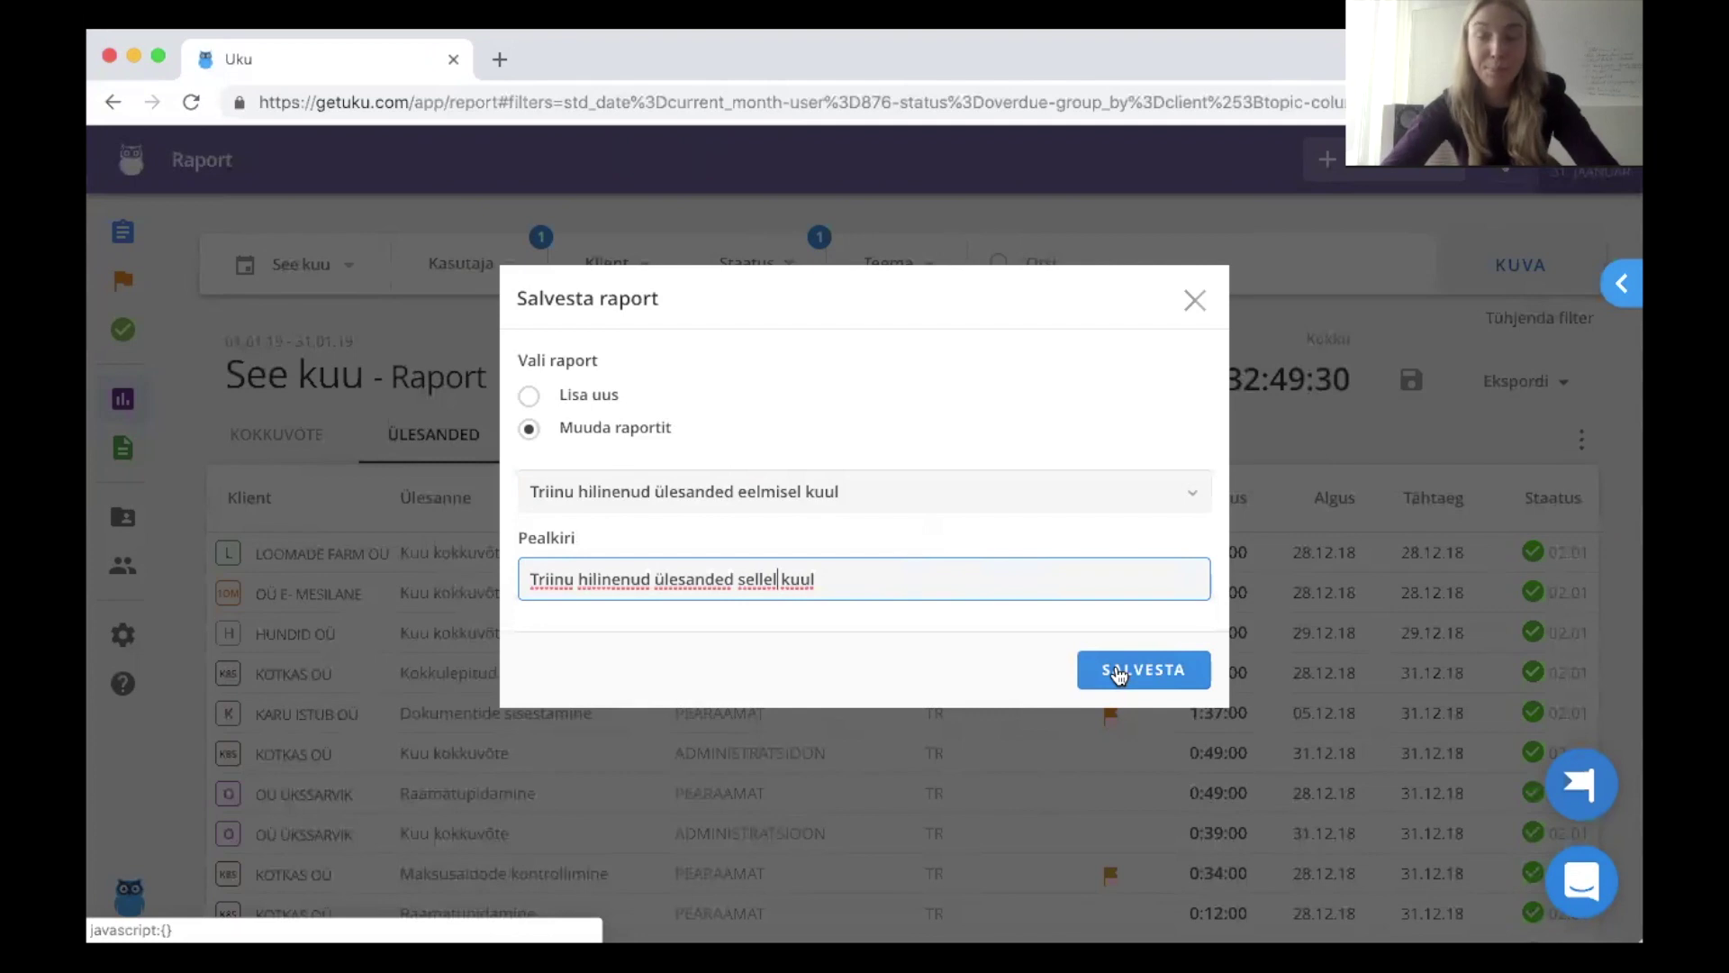
left_click(1119, 671)
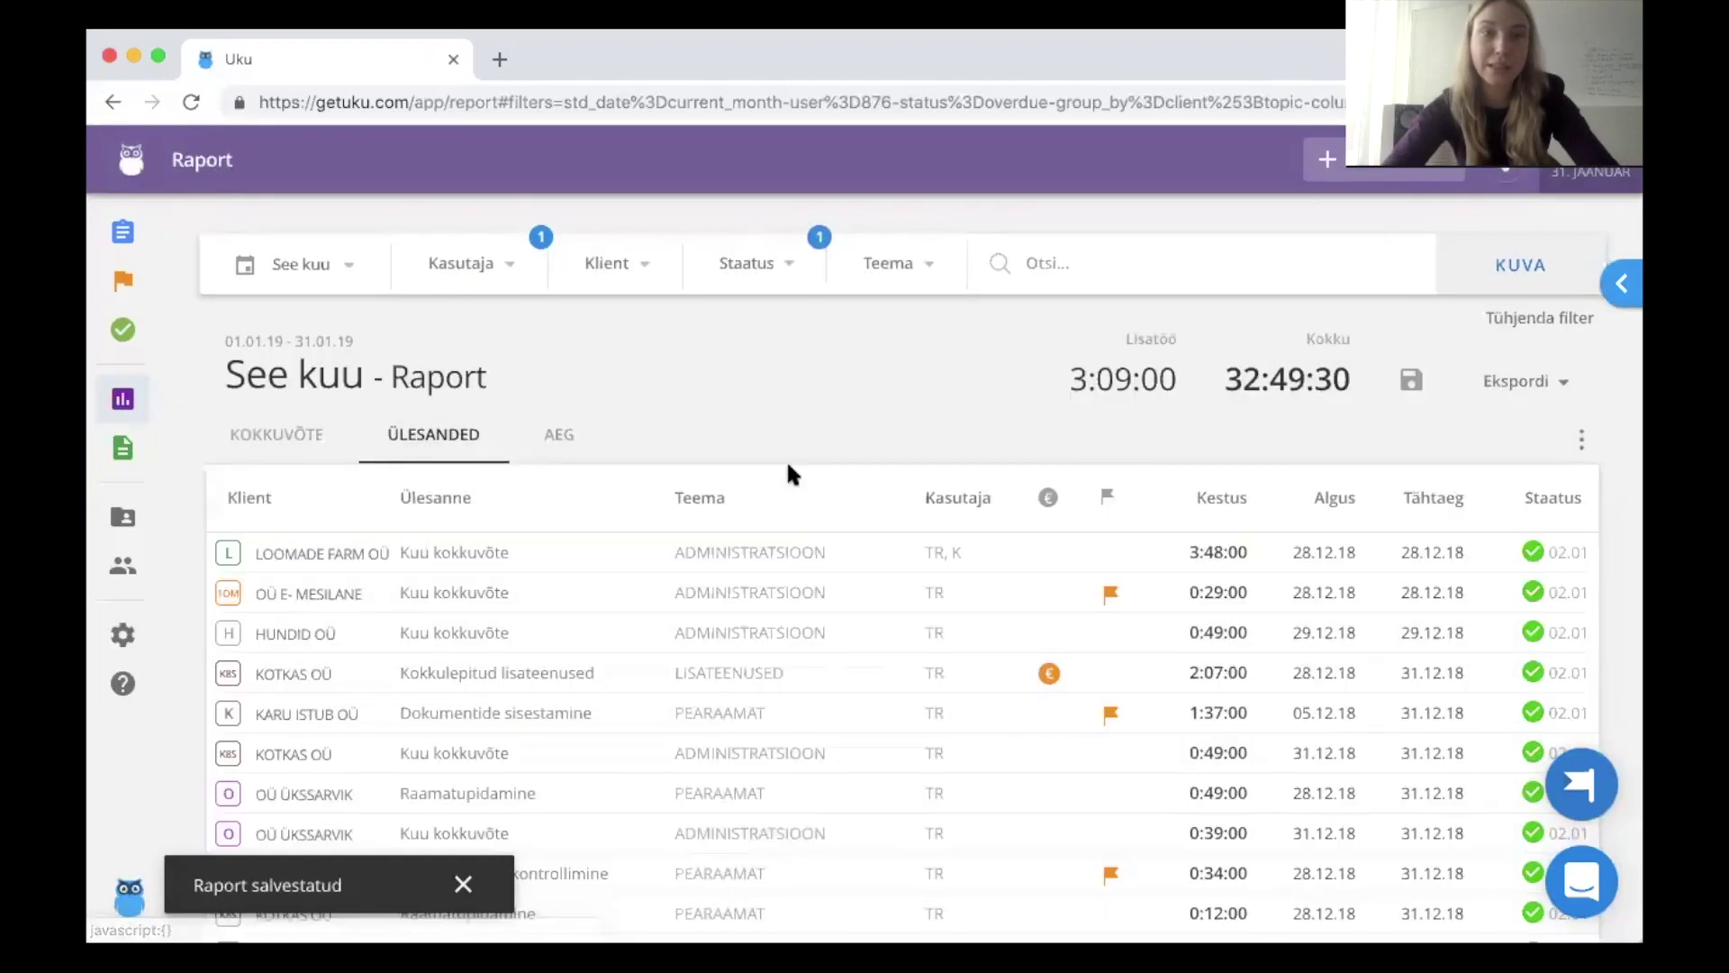
- Clear the report filters and load the retitled report of the user's overdue tasks
left_click(1502, 324)
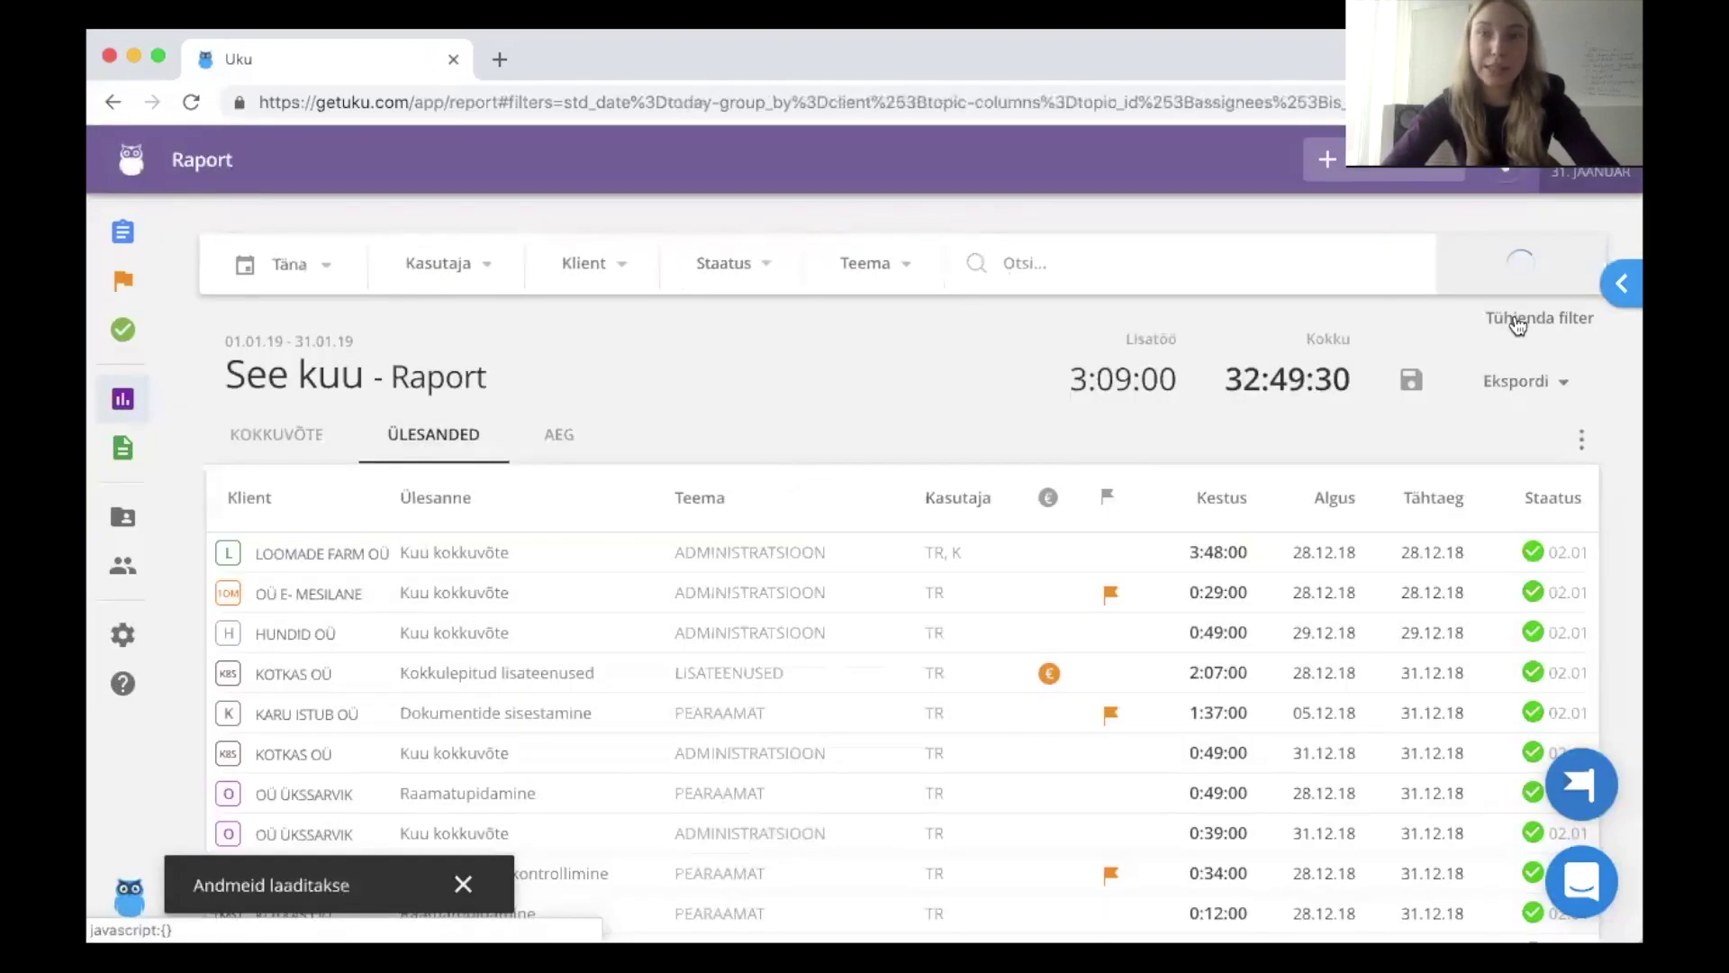
mouse_move(126, 398)
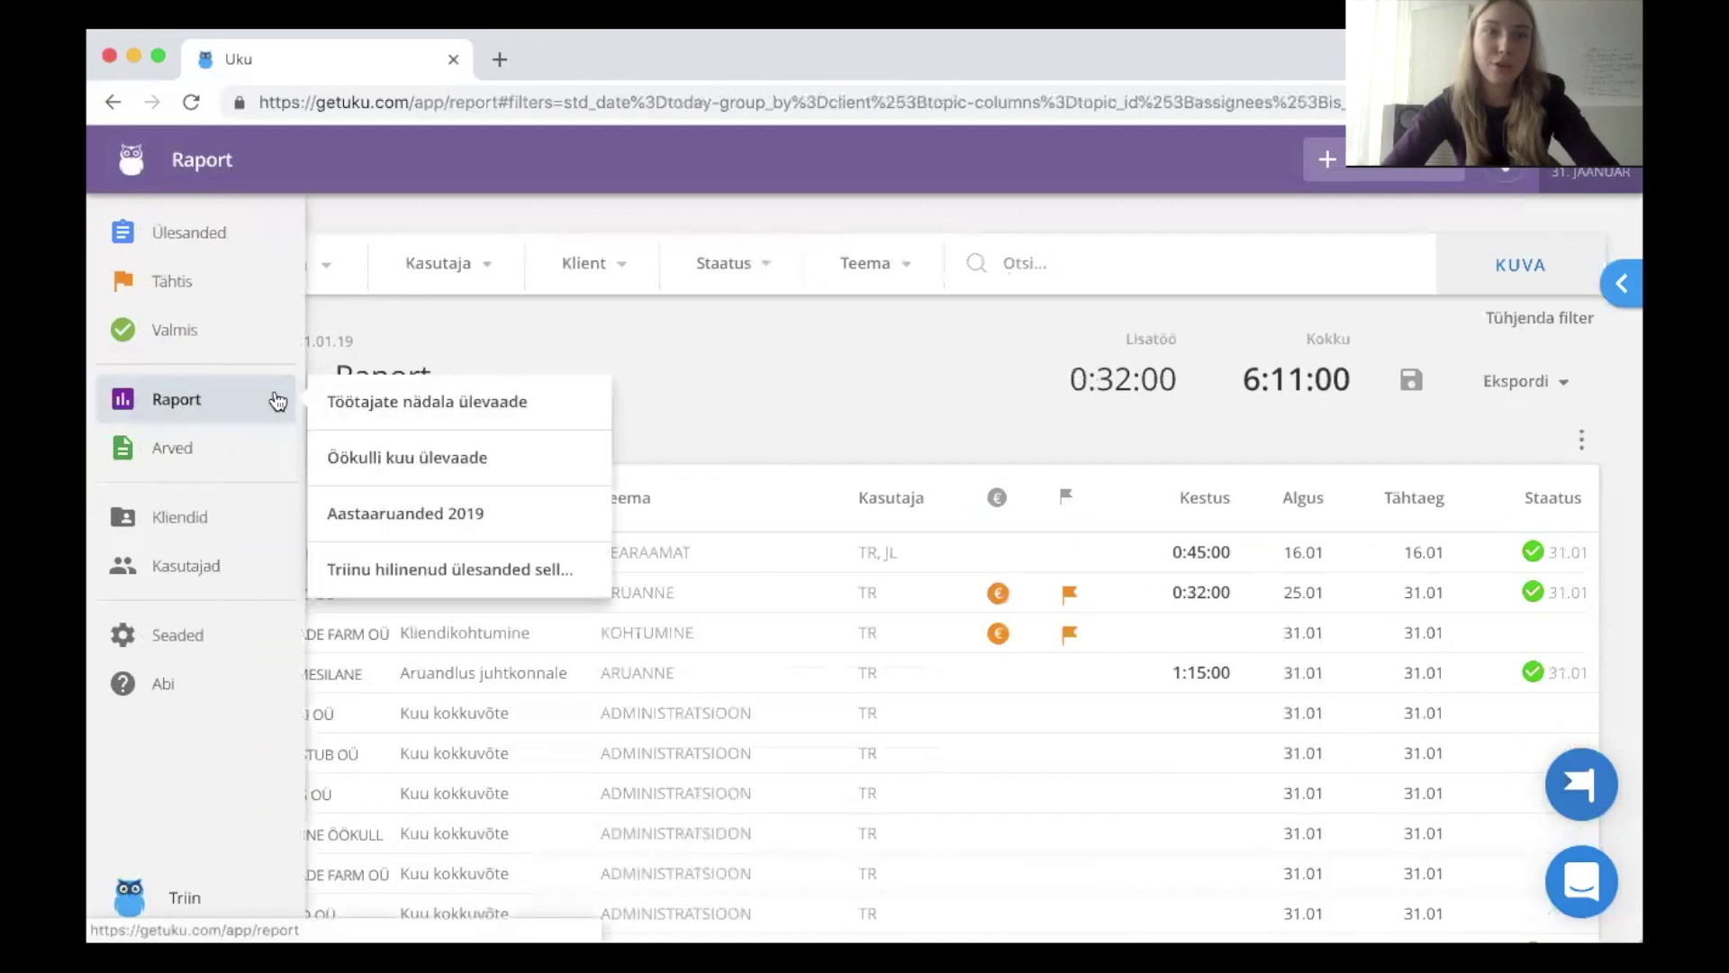
left_click(379, 574)
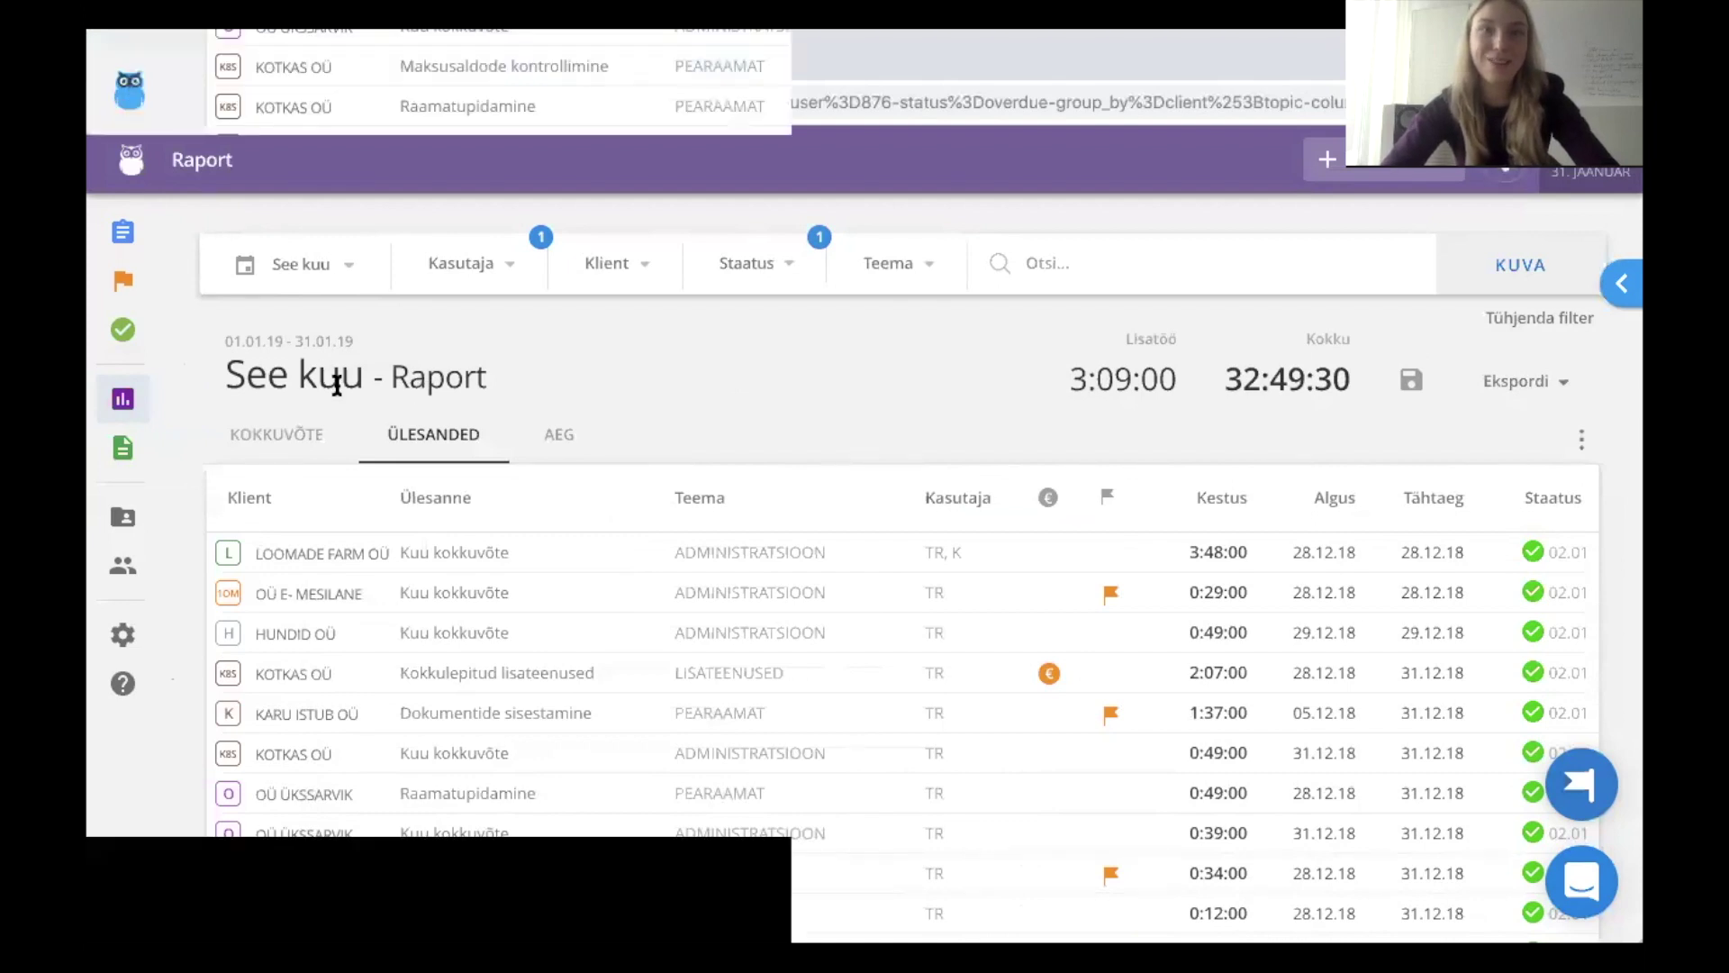
- Load the saved report Aastaaruanded 2019 and examine its period, topic and search filters and its Aastaaruanne column
mouse_move(150, 404)
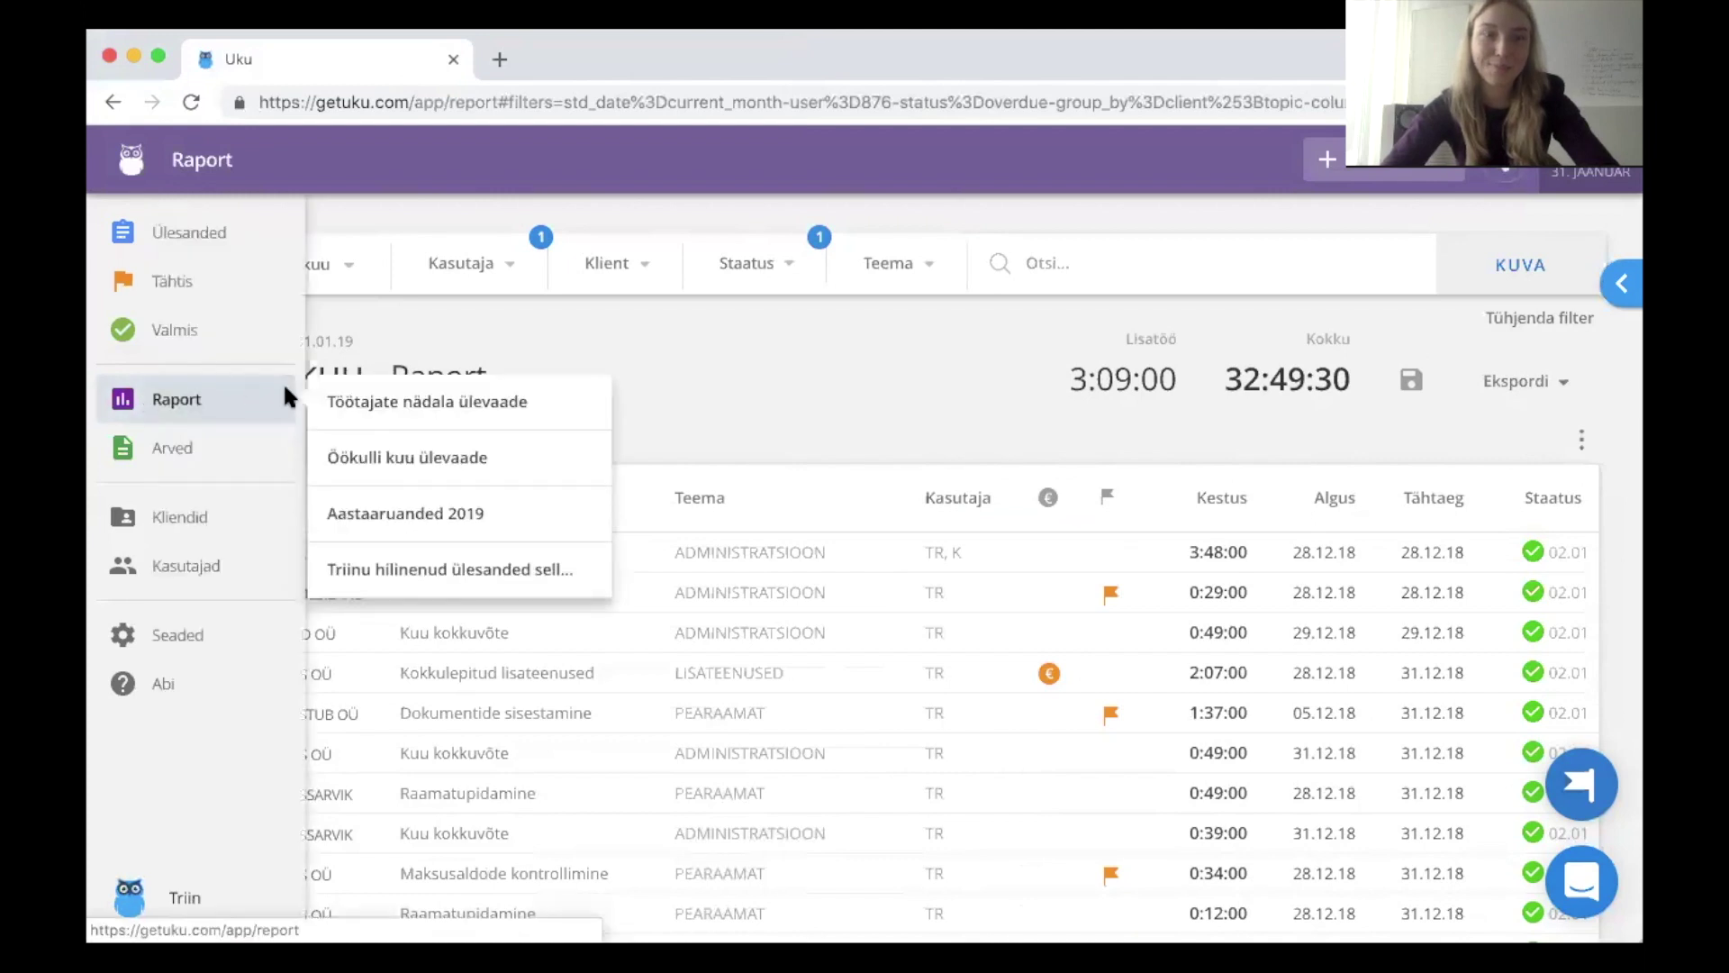
left_click(538, 526)
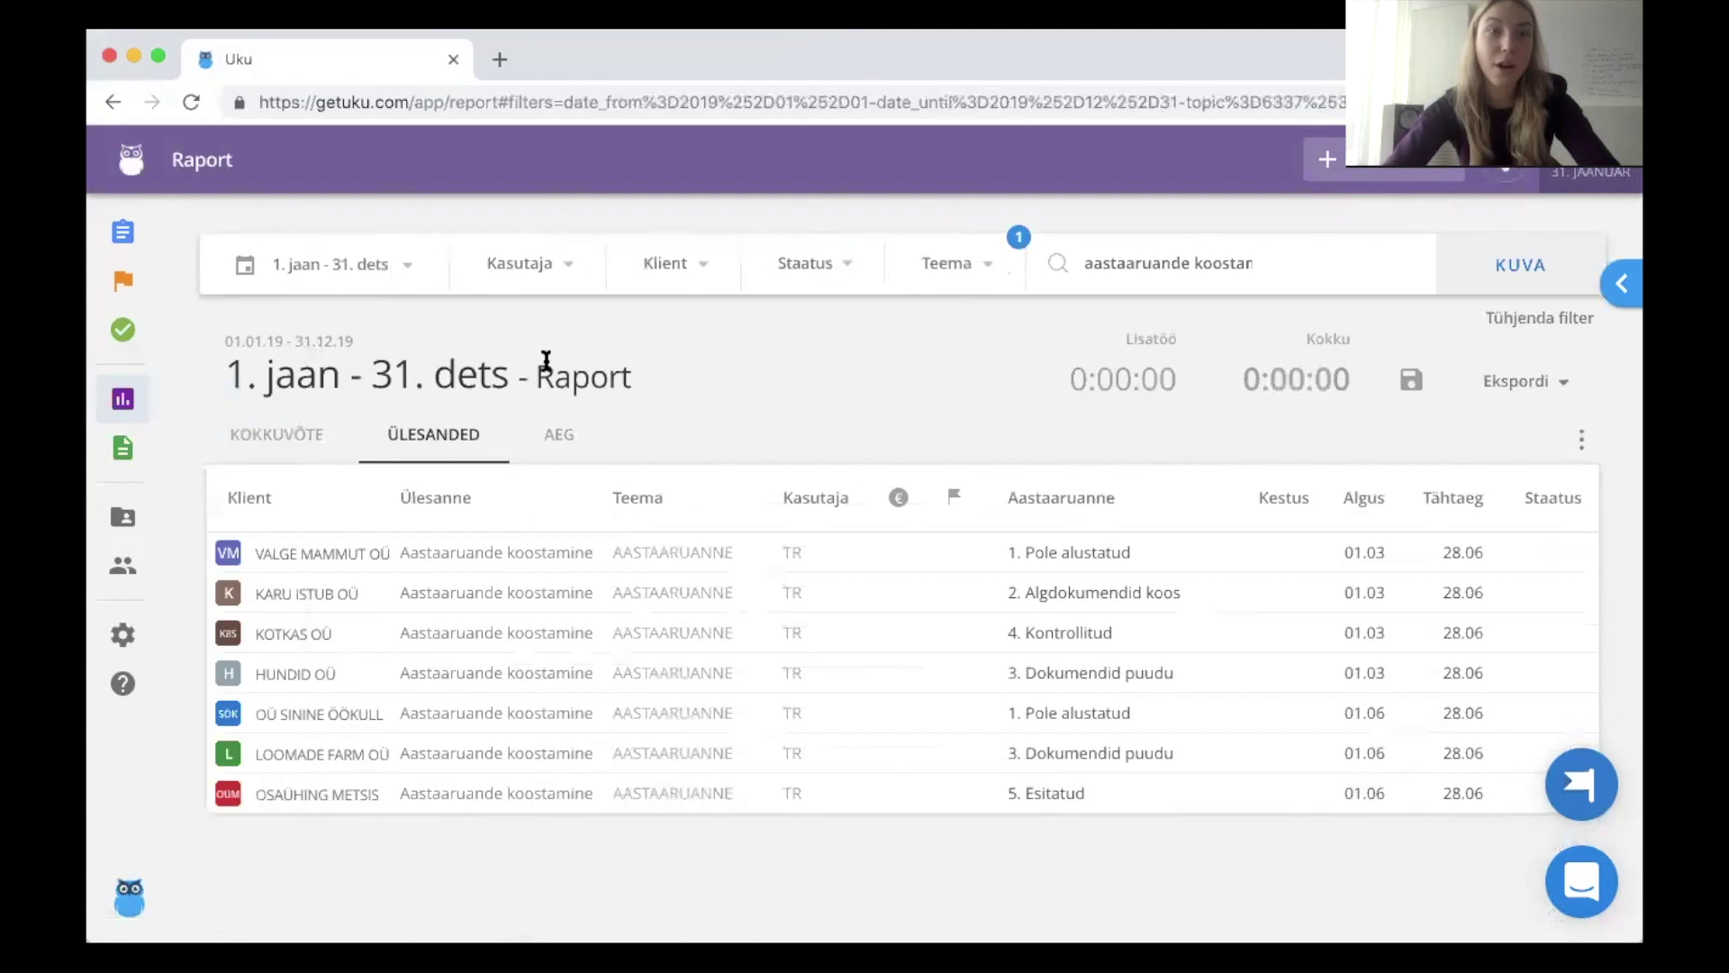
left_click(333, 272)
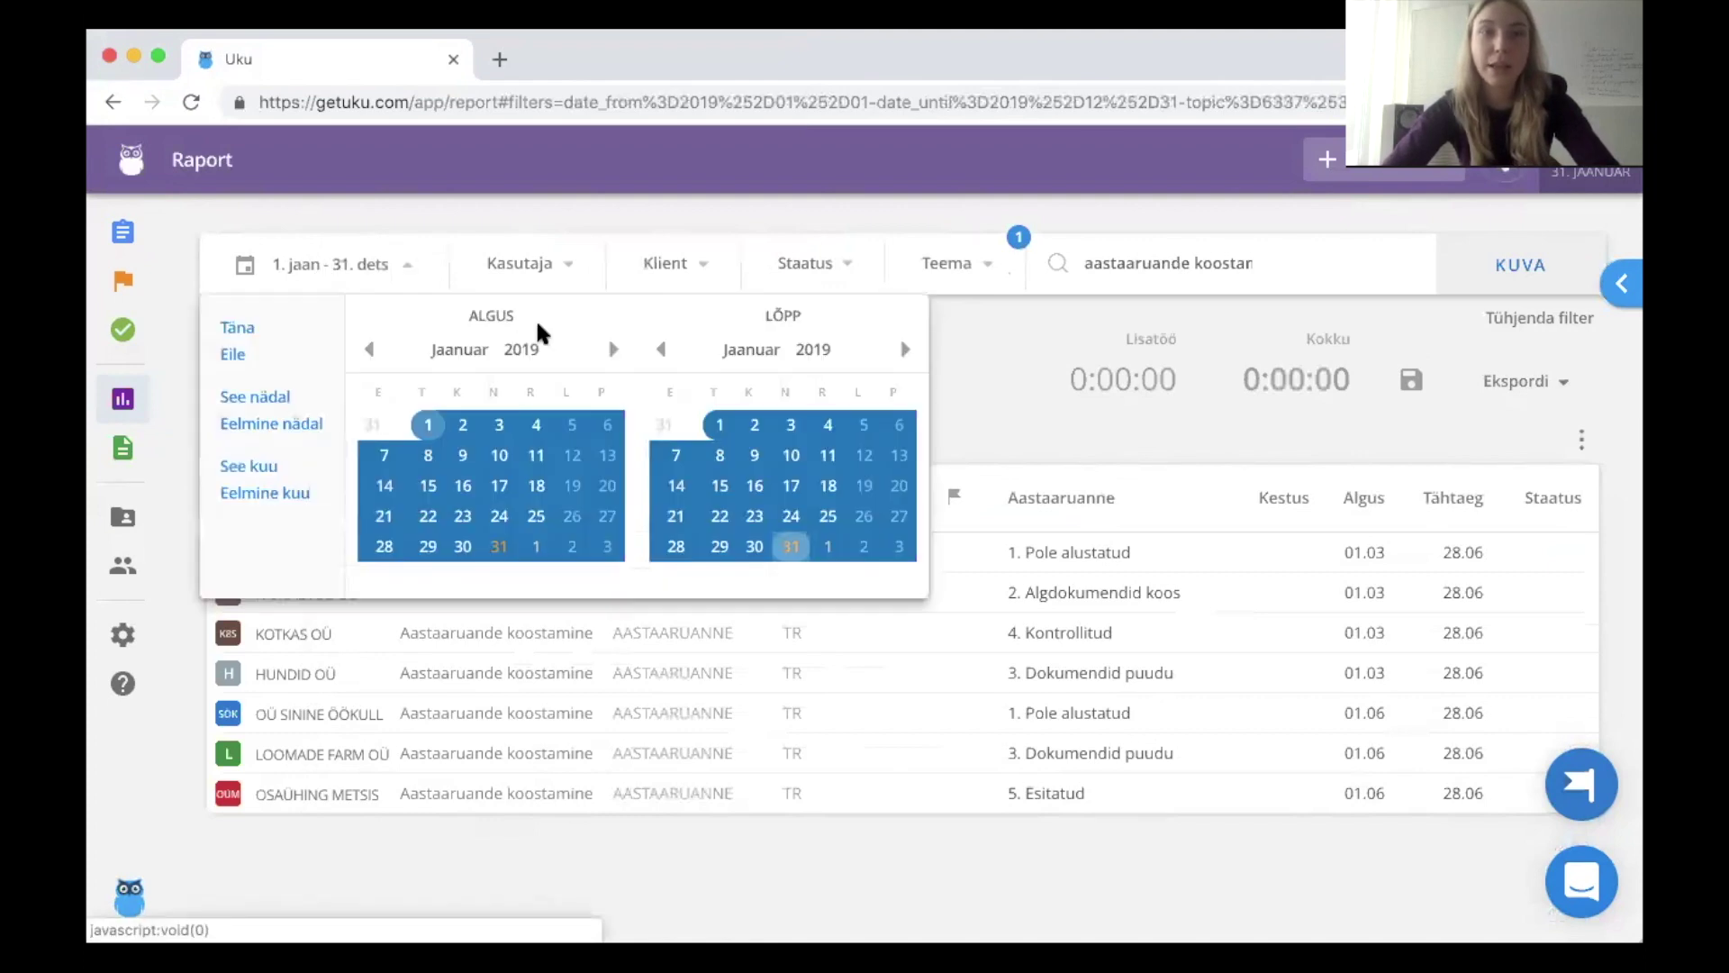
left_click(986, 362)
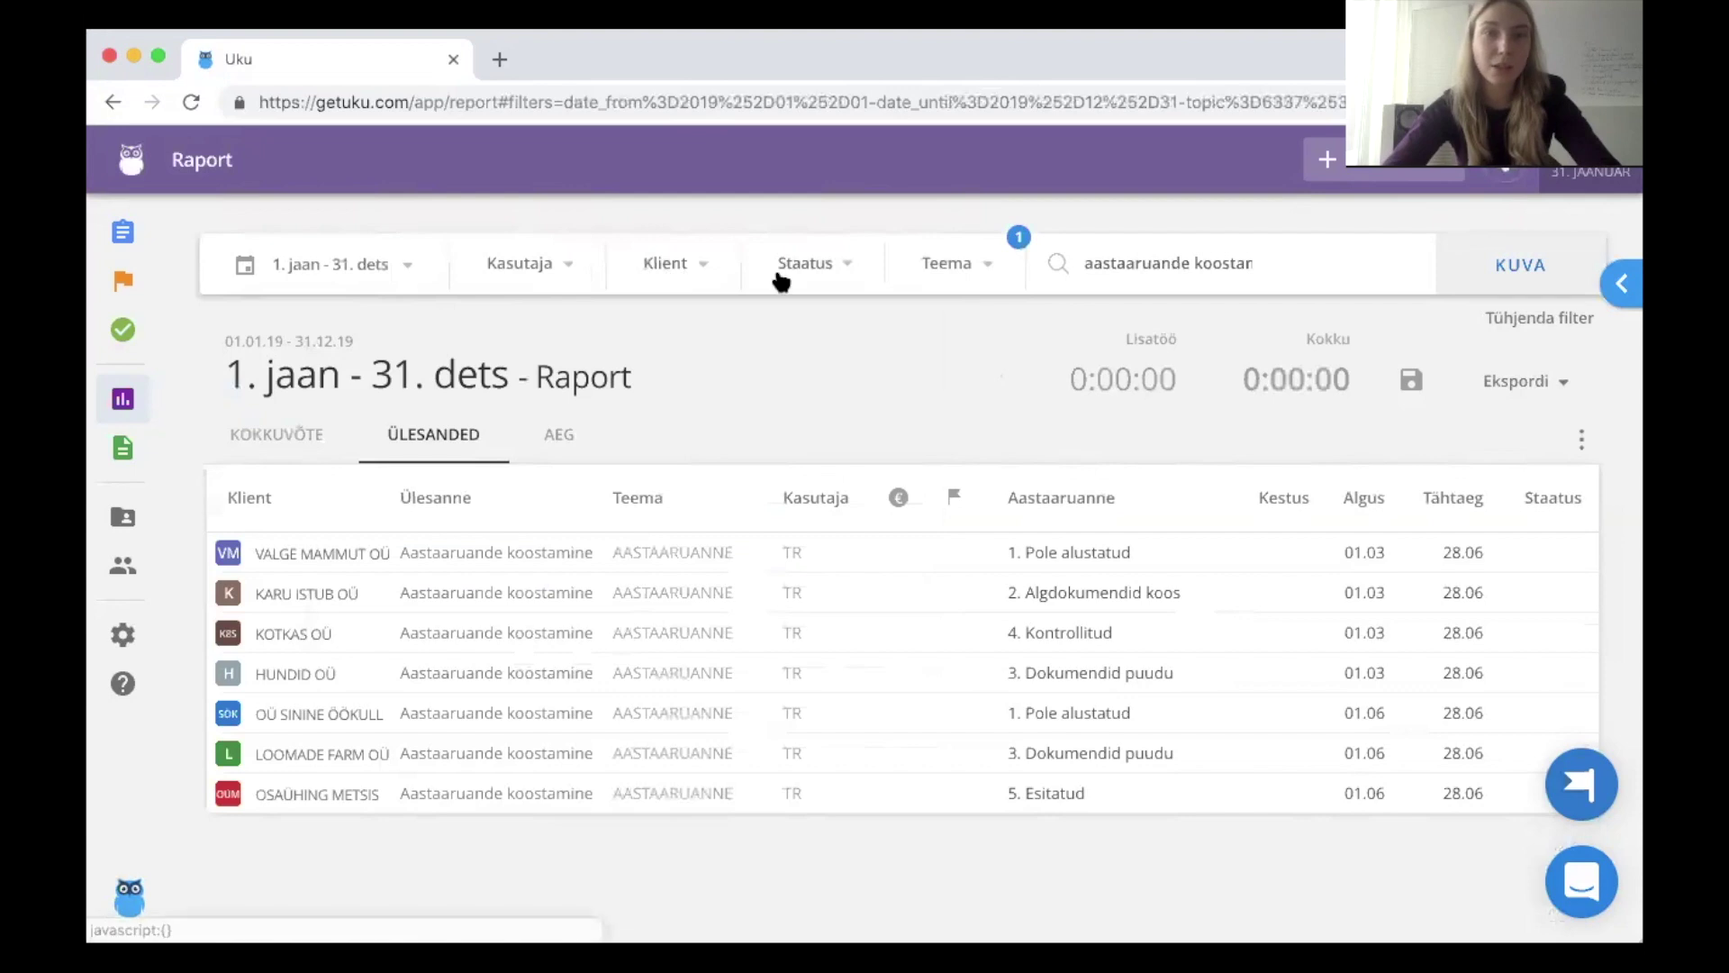
left_click(945, 268)
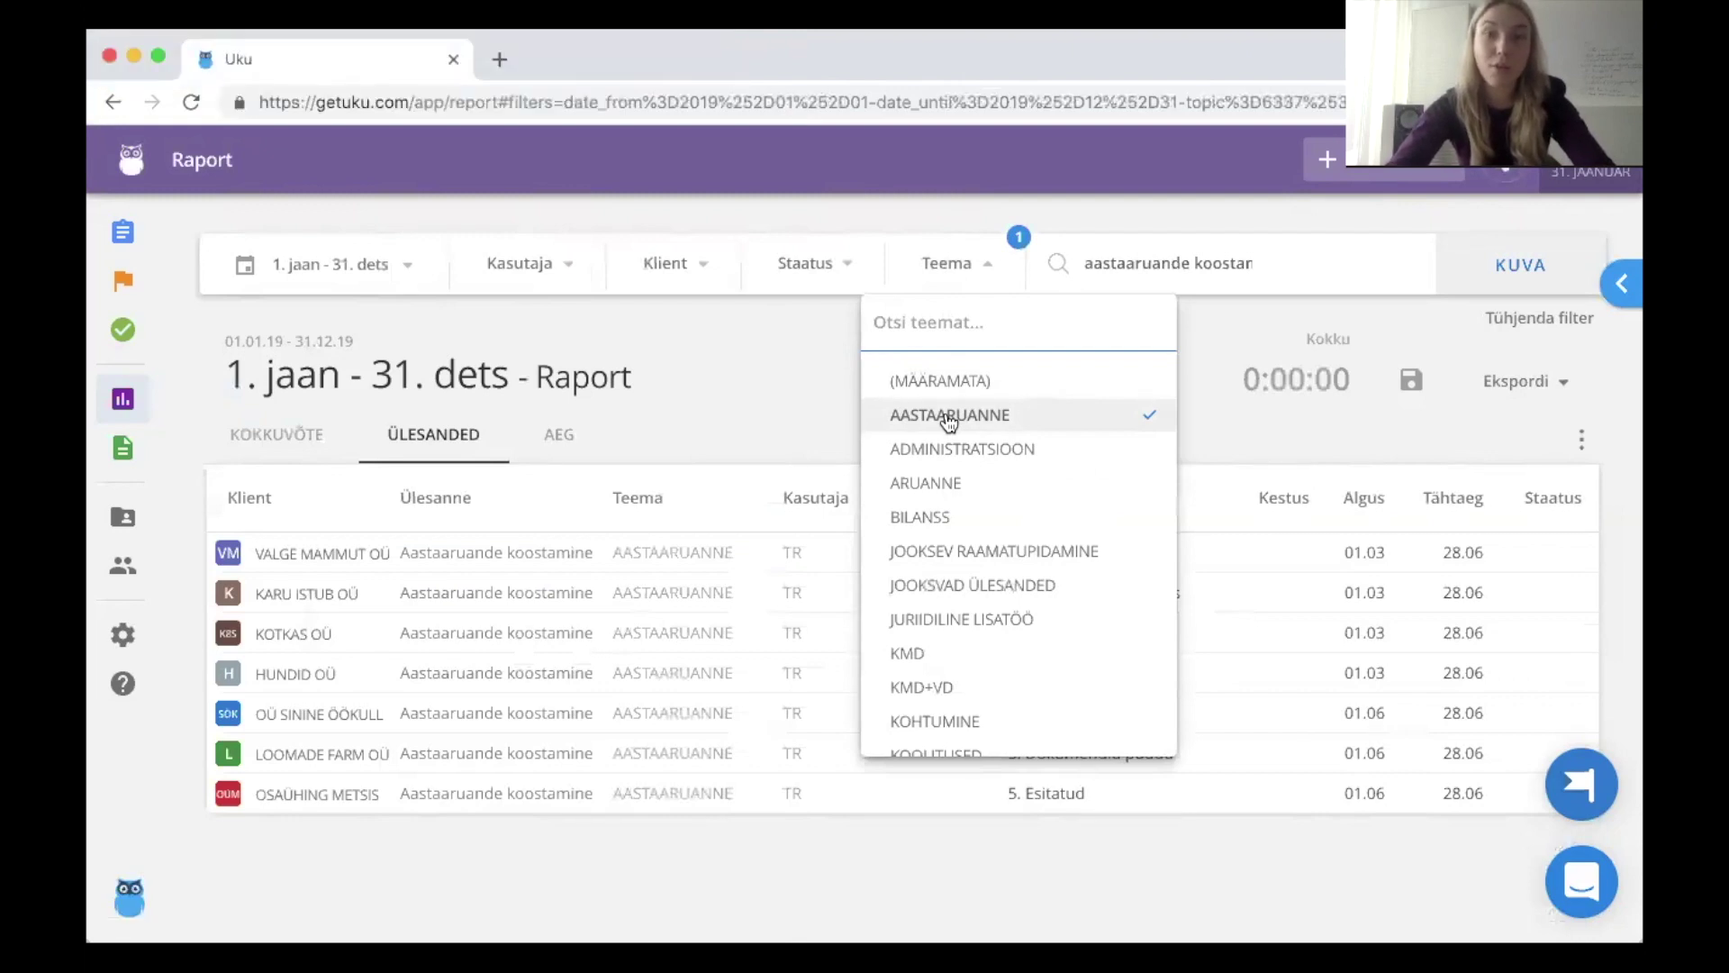
left_click(1209, 356)
left_click(1178, 268)
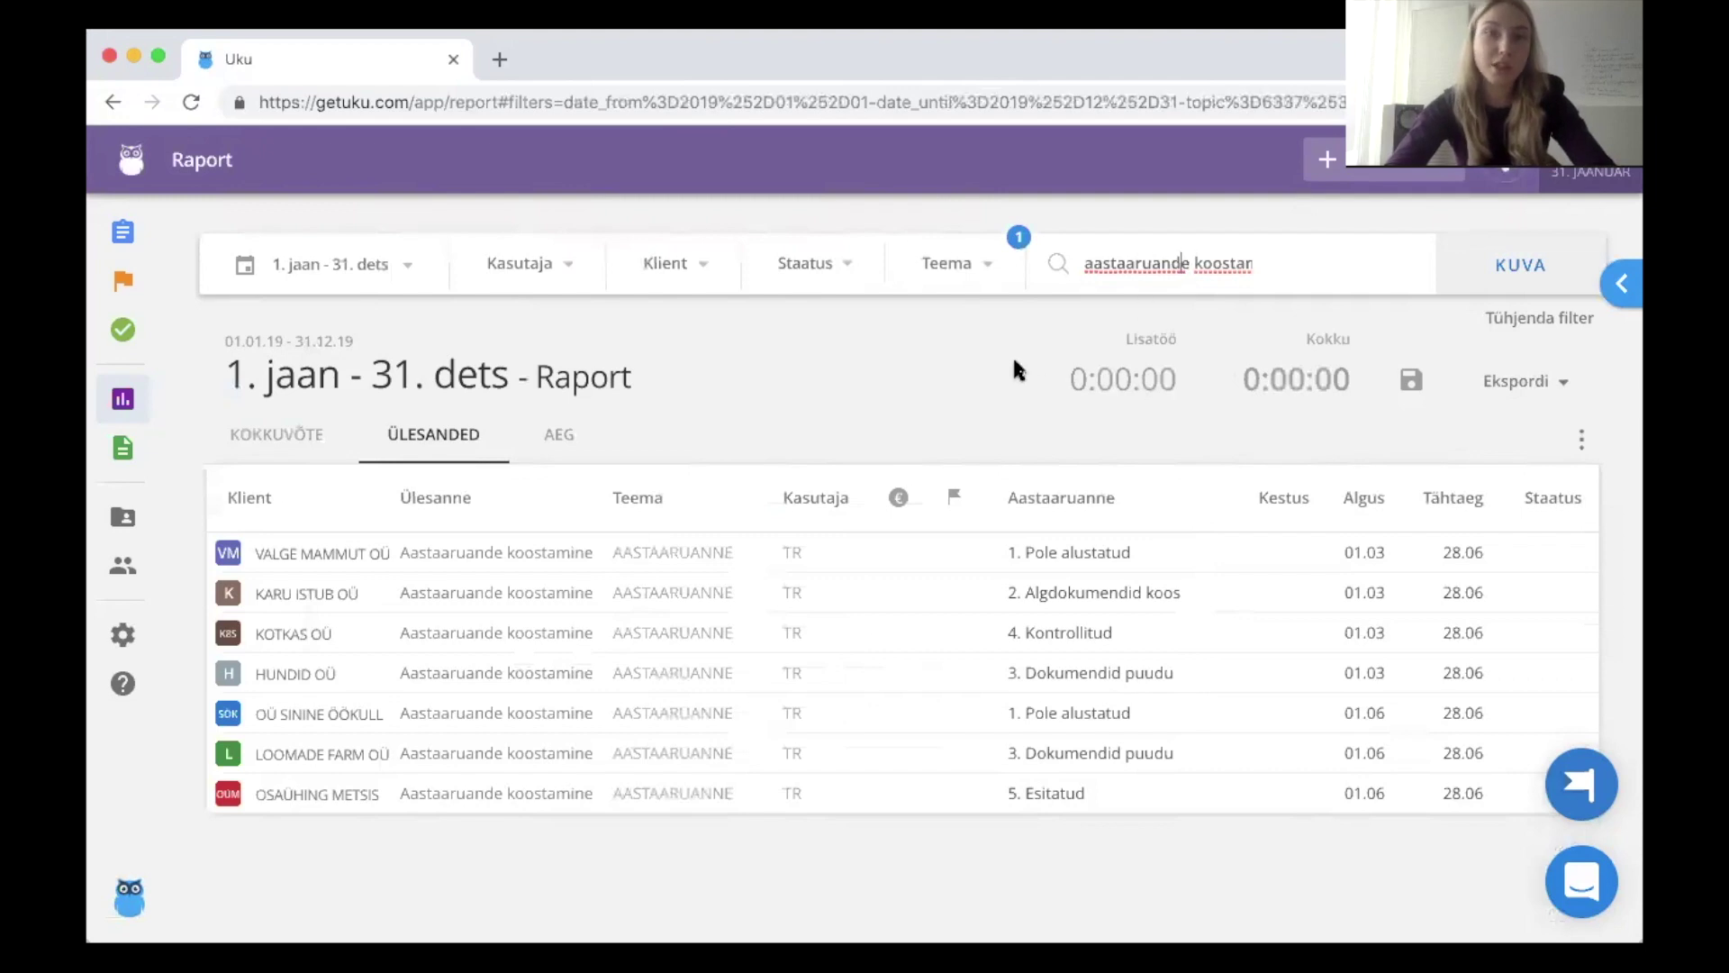
left_click(962, 392)
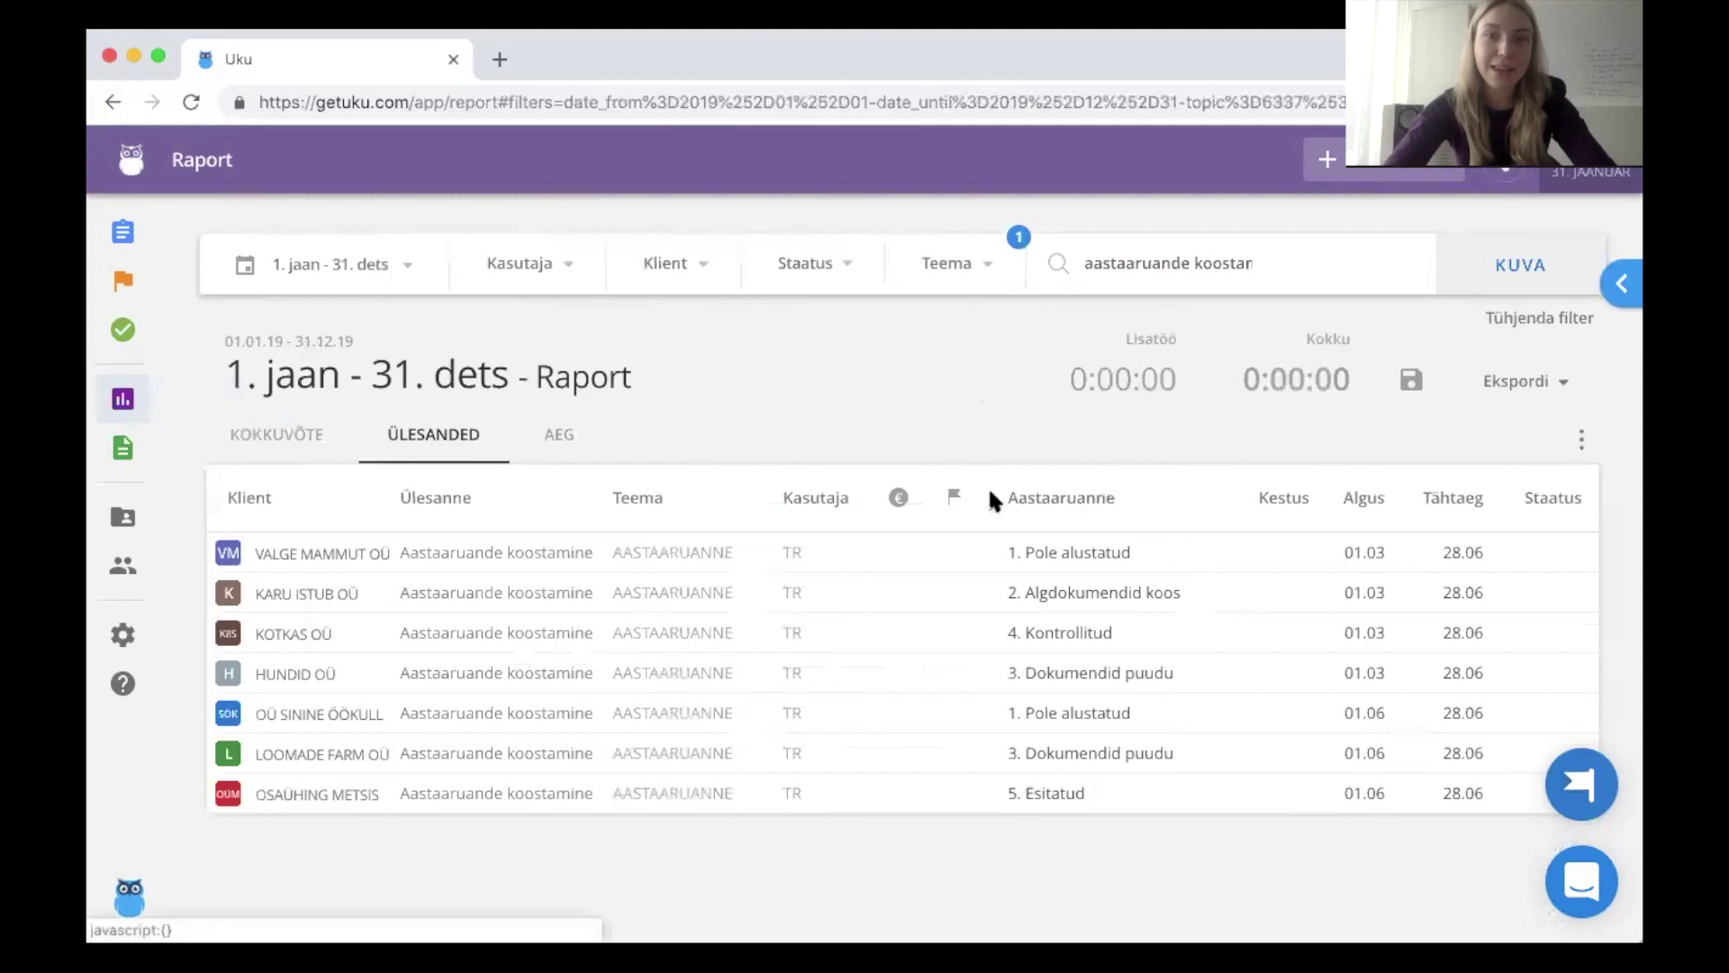
double_click(1080, 500)
left_click(1139, 501)
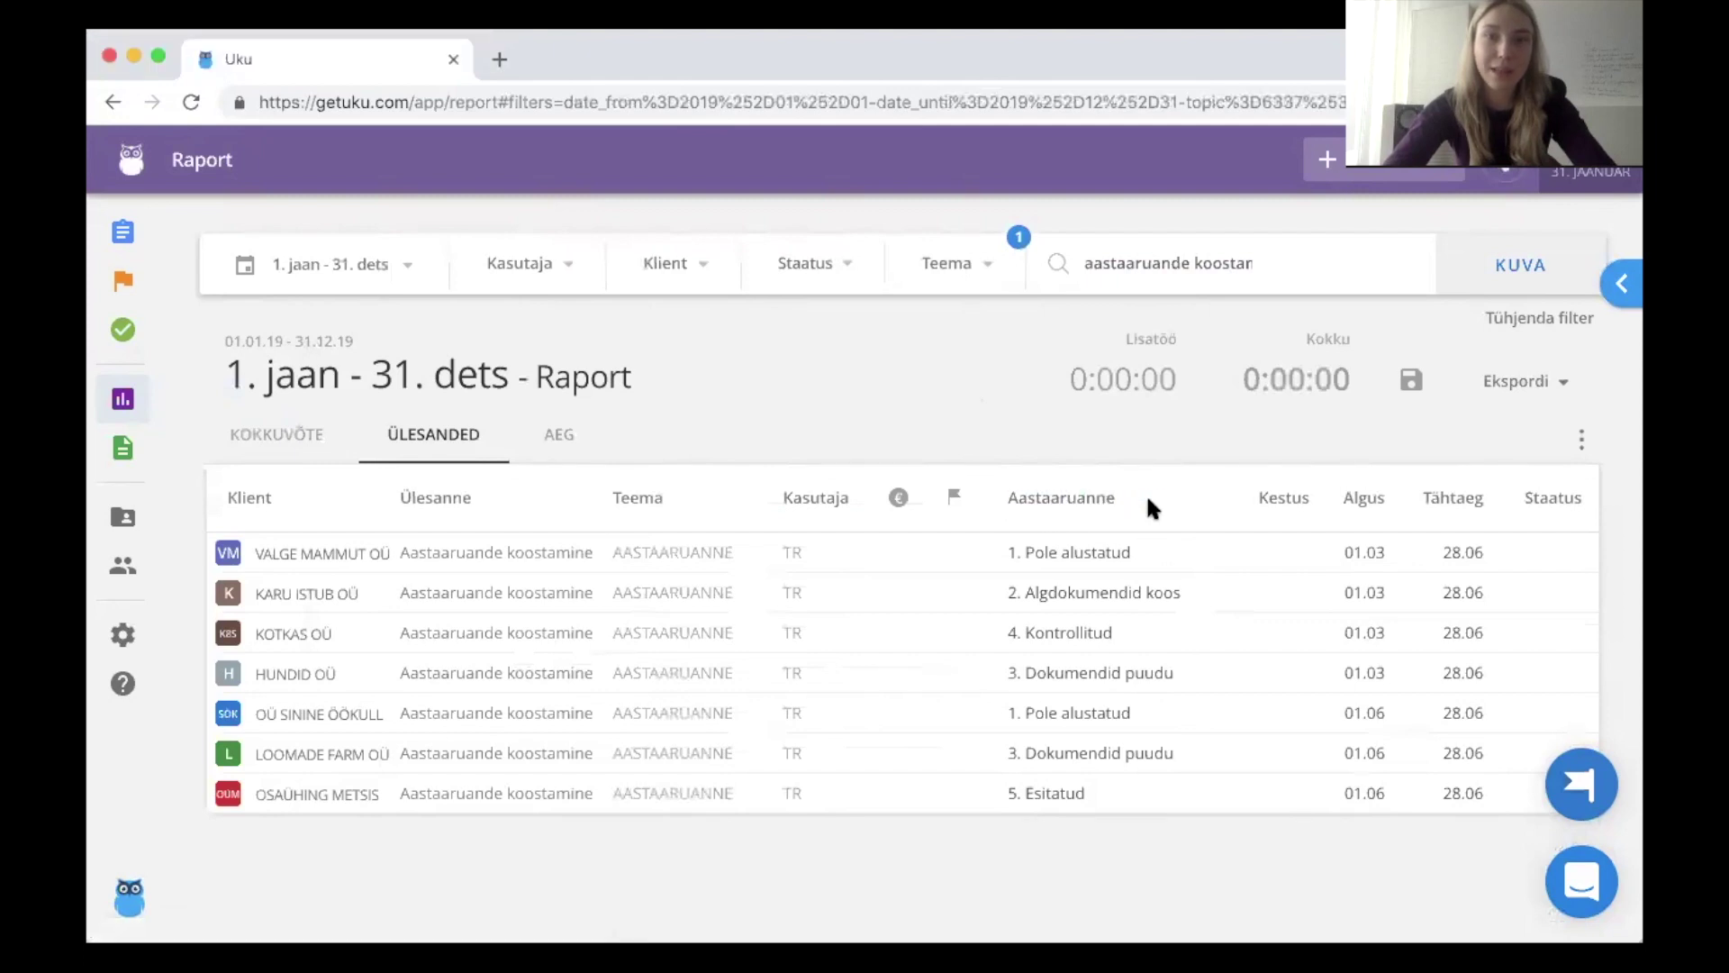
- Add the Kanded, Kirjed and Töötajad columns to the task table and sort it by Aastaaruanne
left_click(1582, 441)
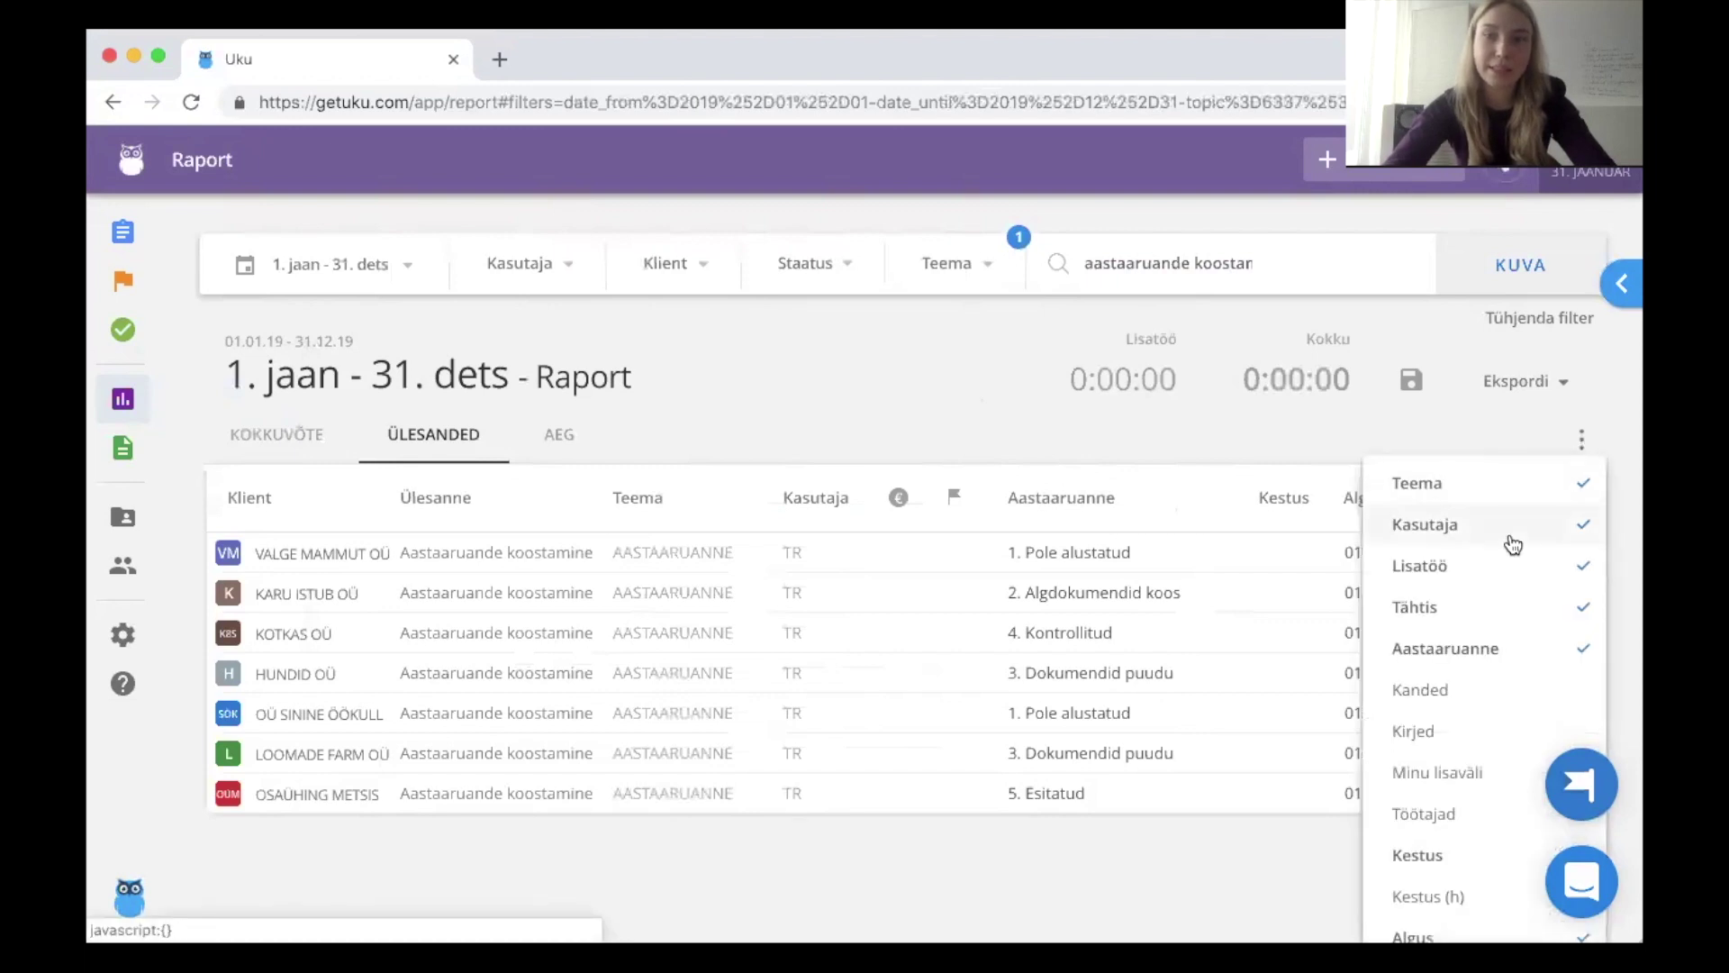
scroll(1513, 540, "down", 2)
scroll(1513, 544, "down", 2)
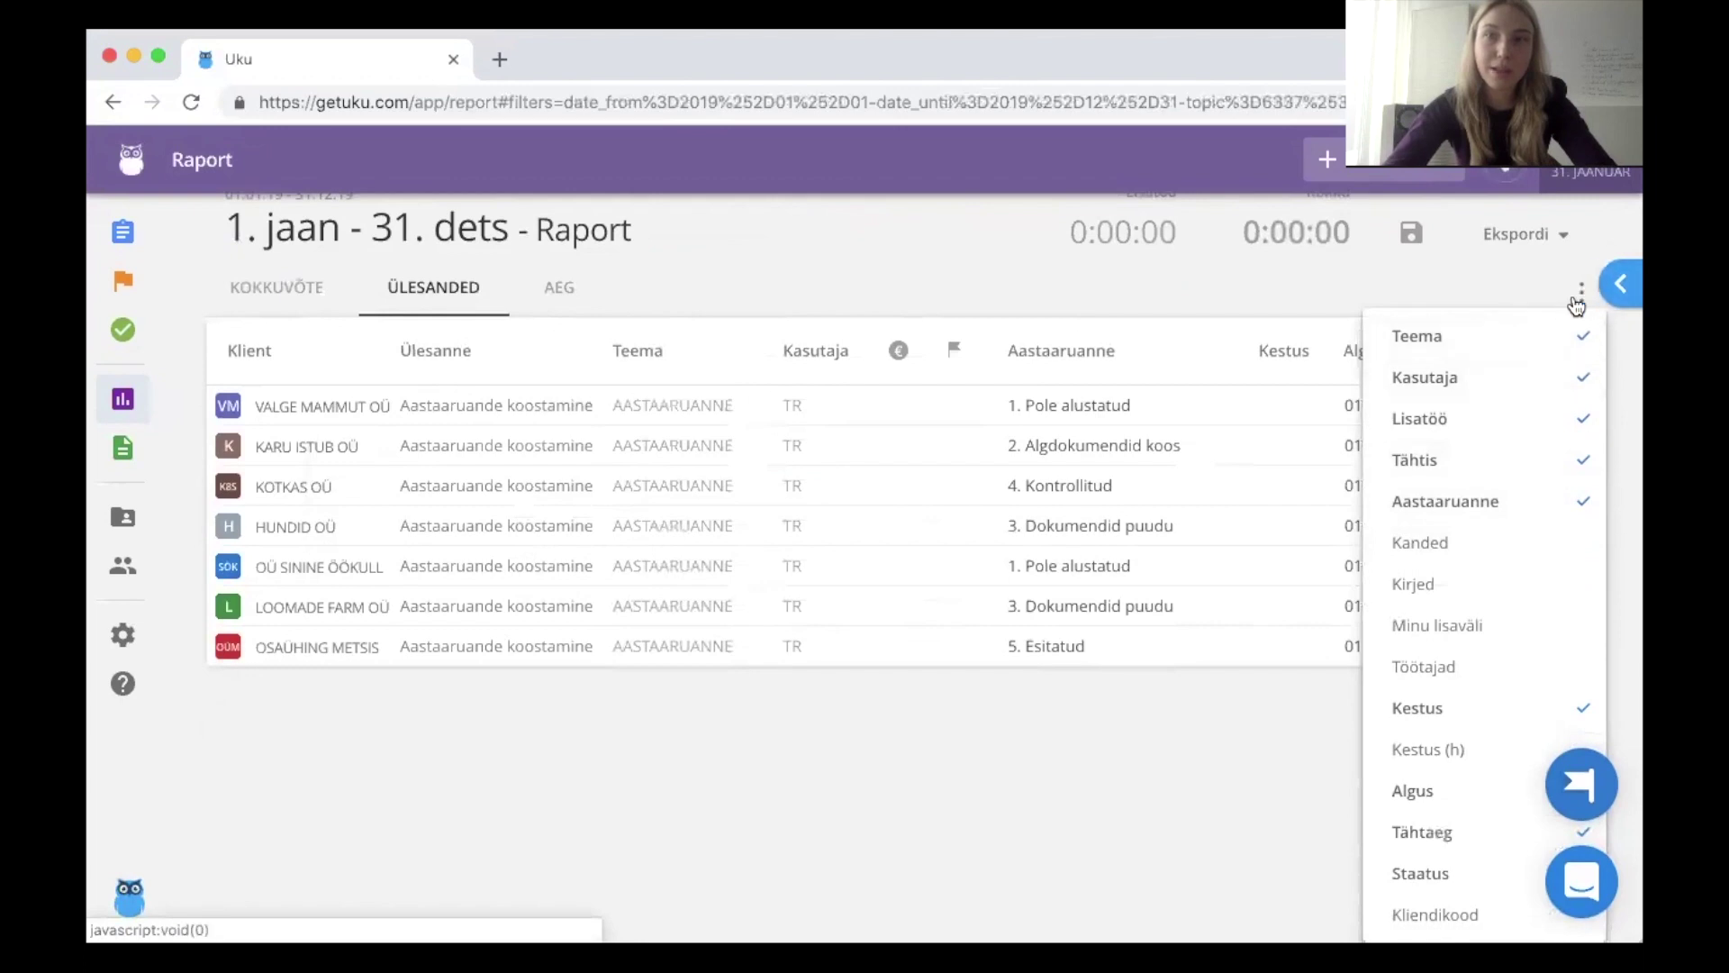
left_click(1456, 540)
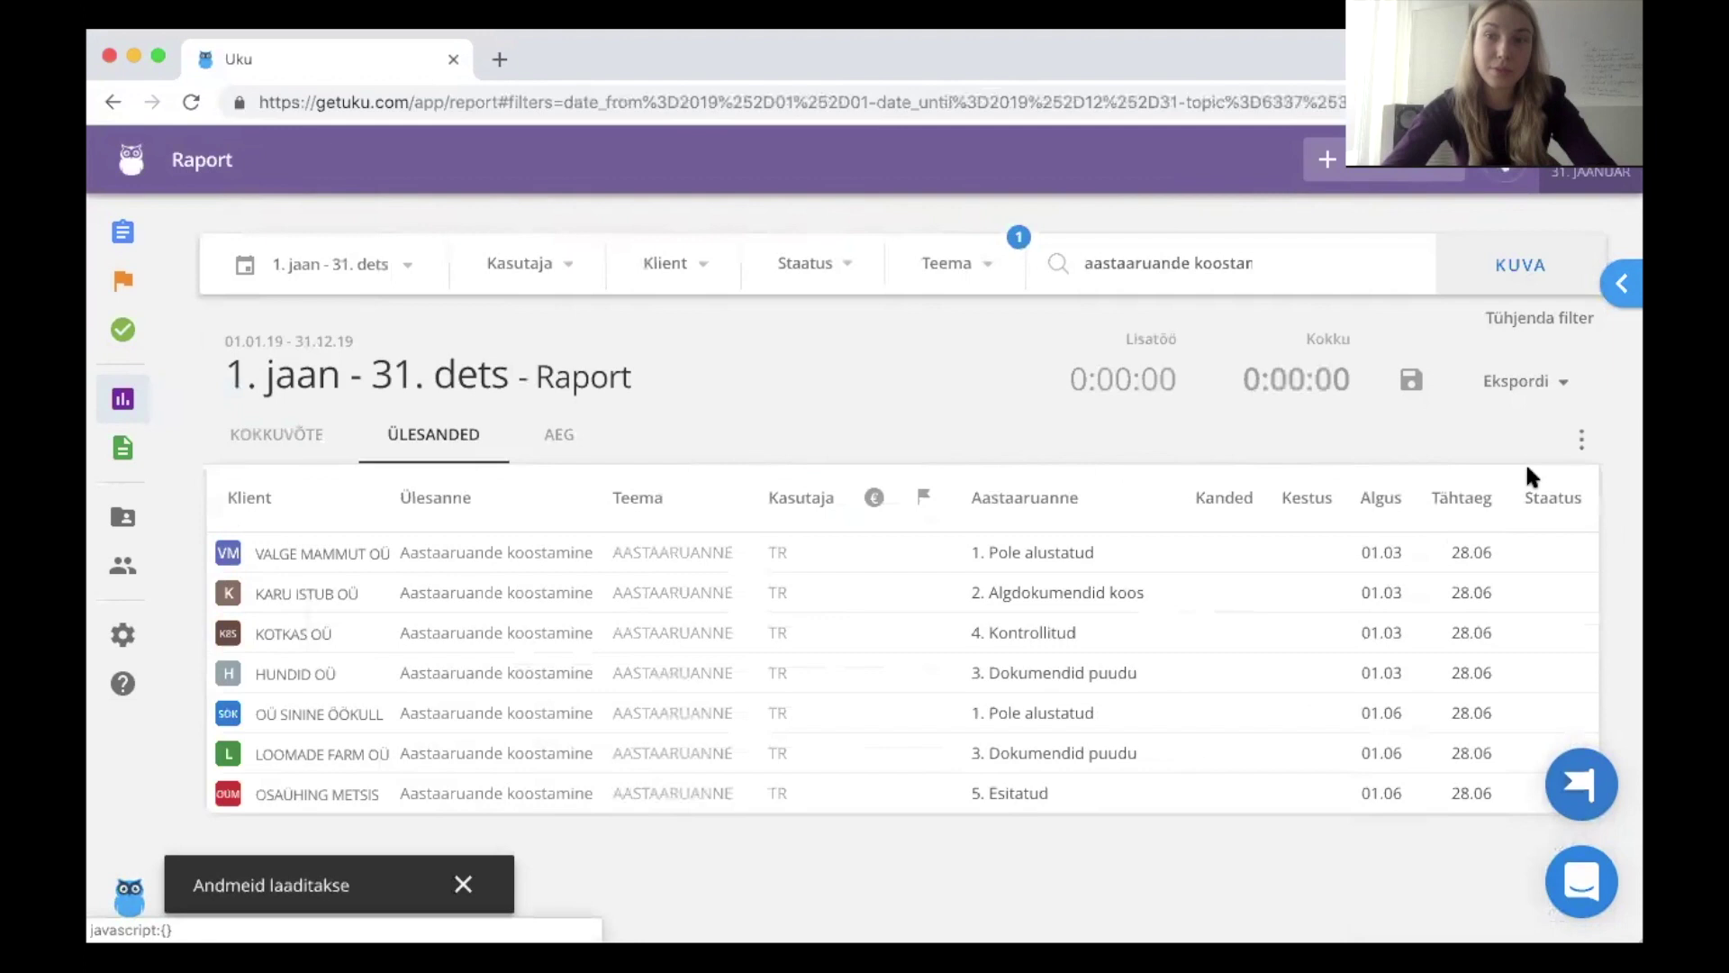
left_click(1581, 438)
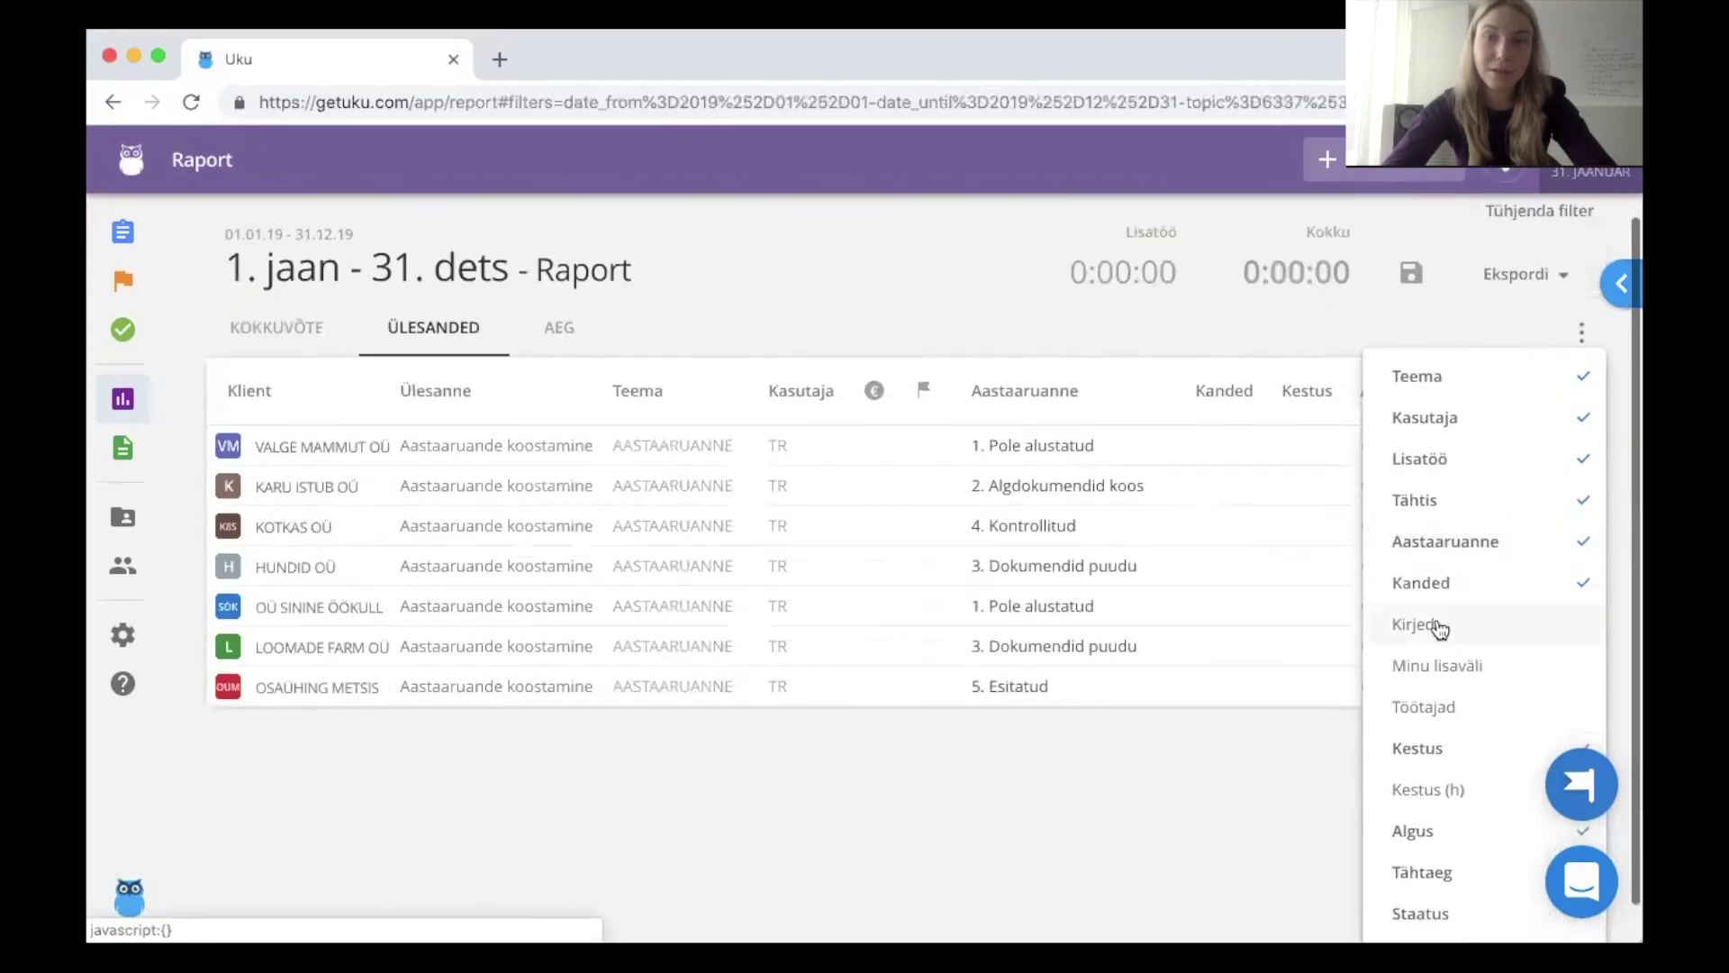
left_click(1432, 622)
left_click(1582, 438)
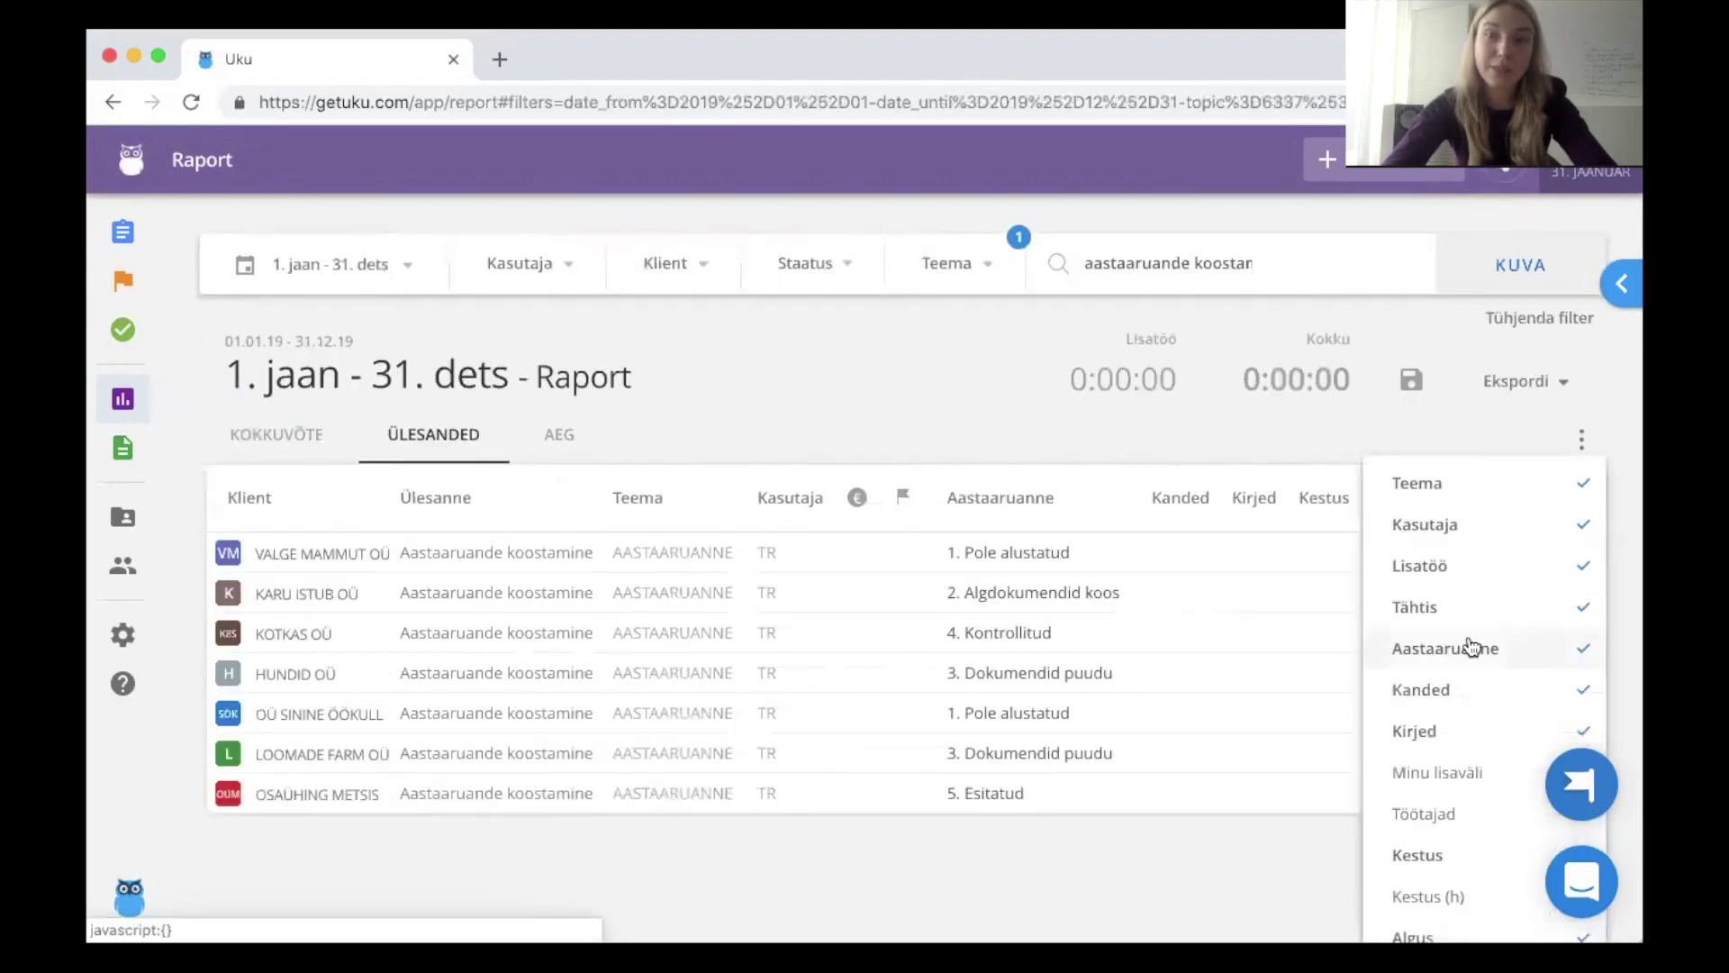
scroll(1468, 644, "down", 3)
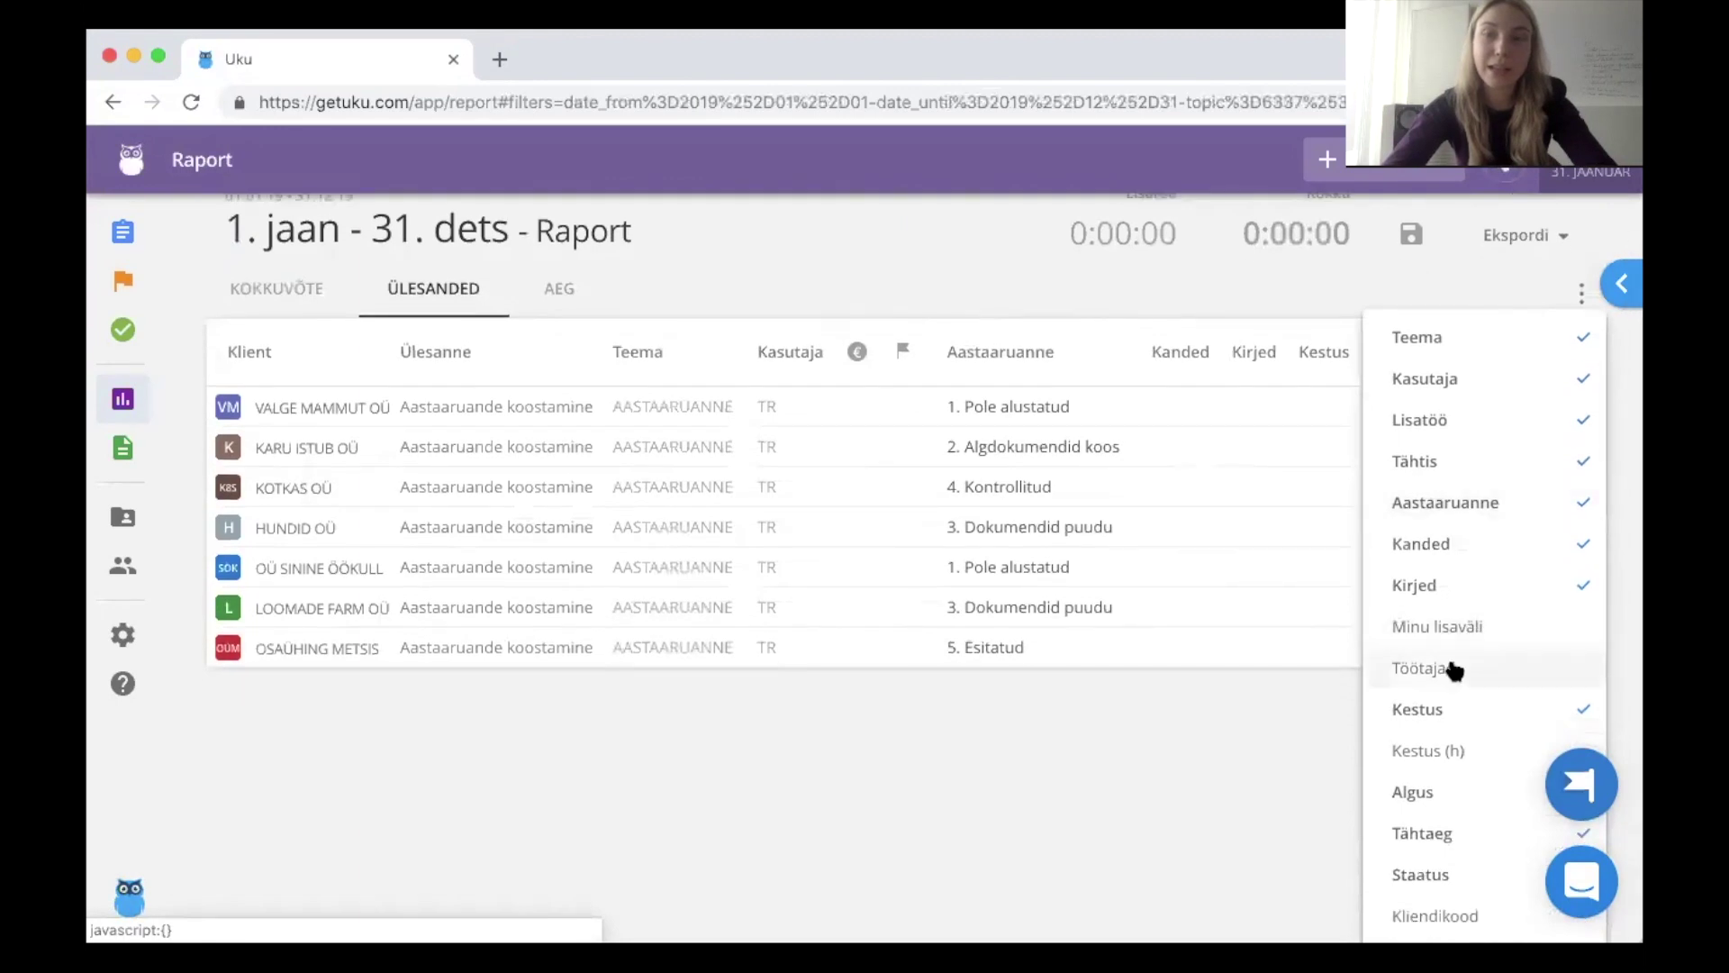
left_click(1452, 667)
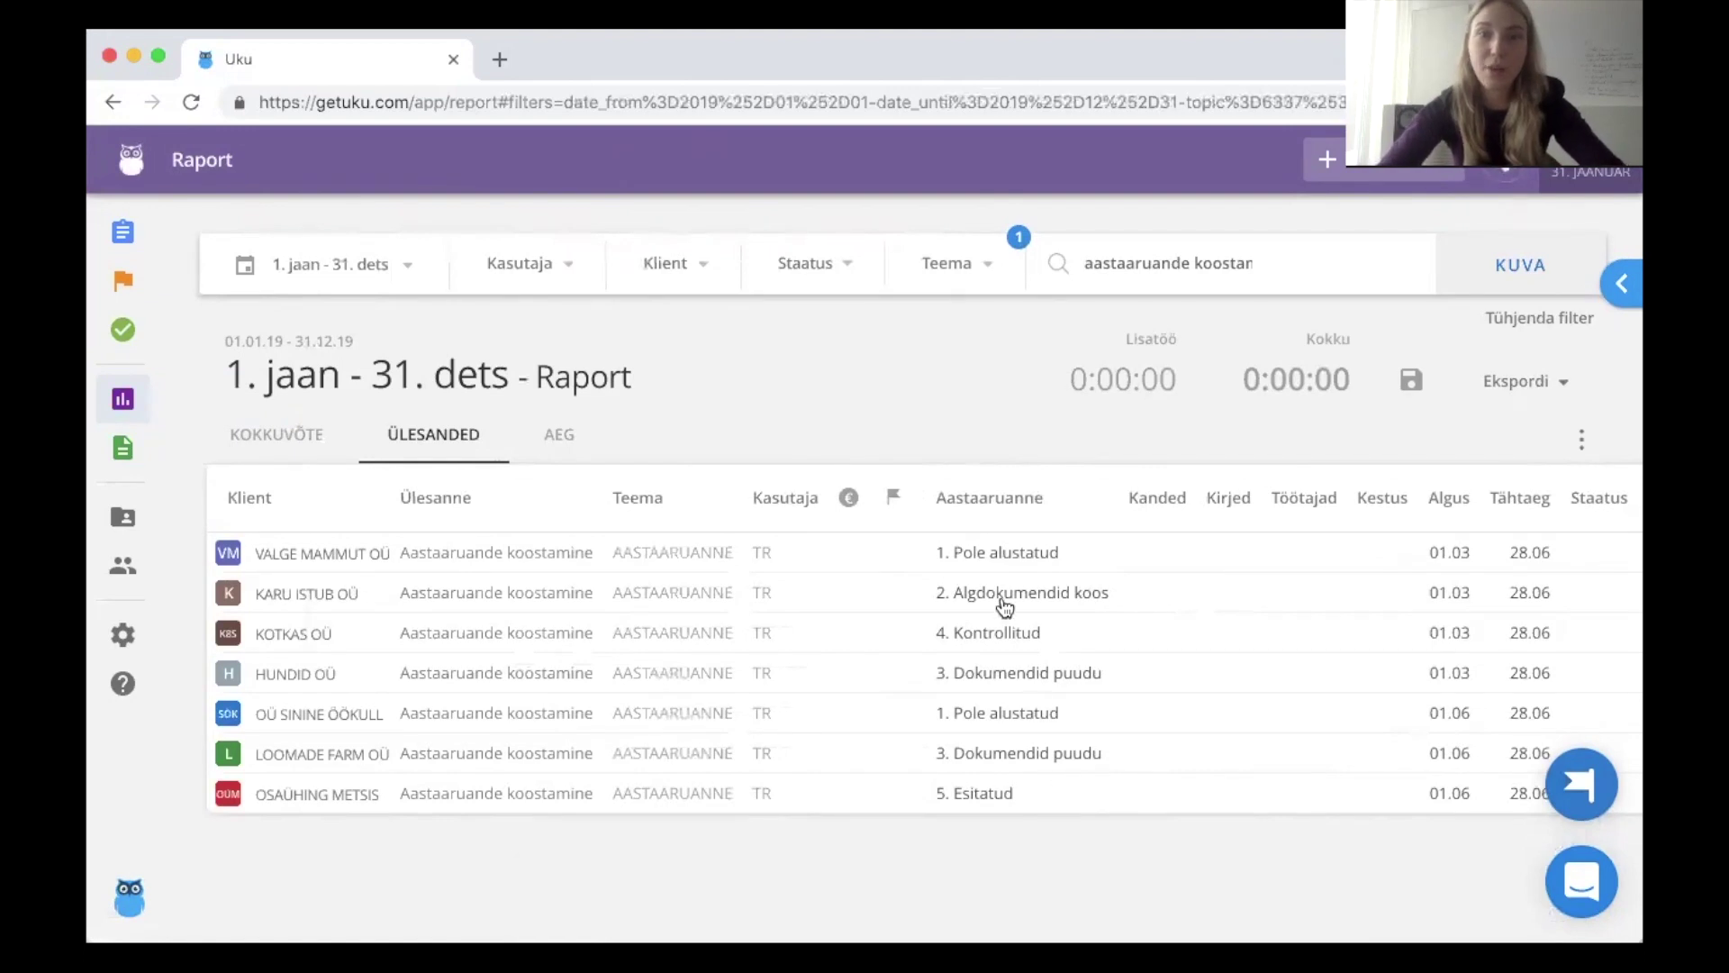
left_click(990, 501)
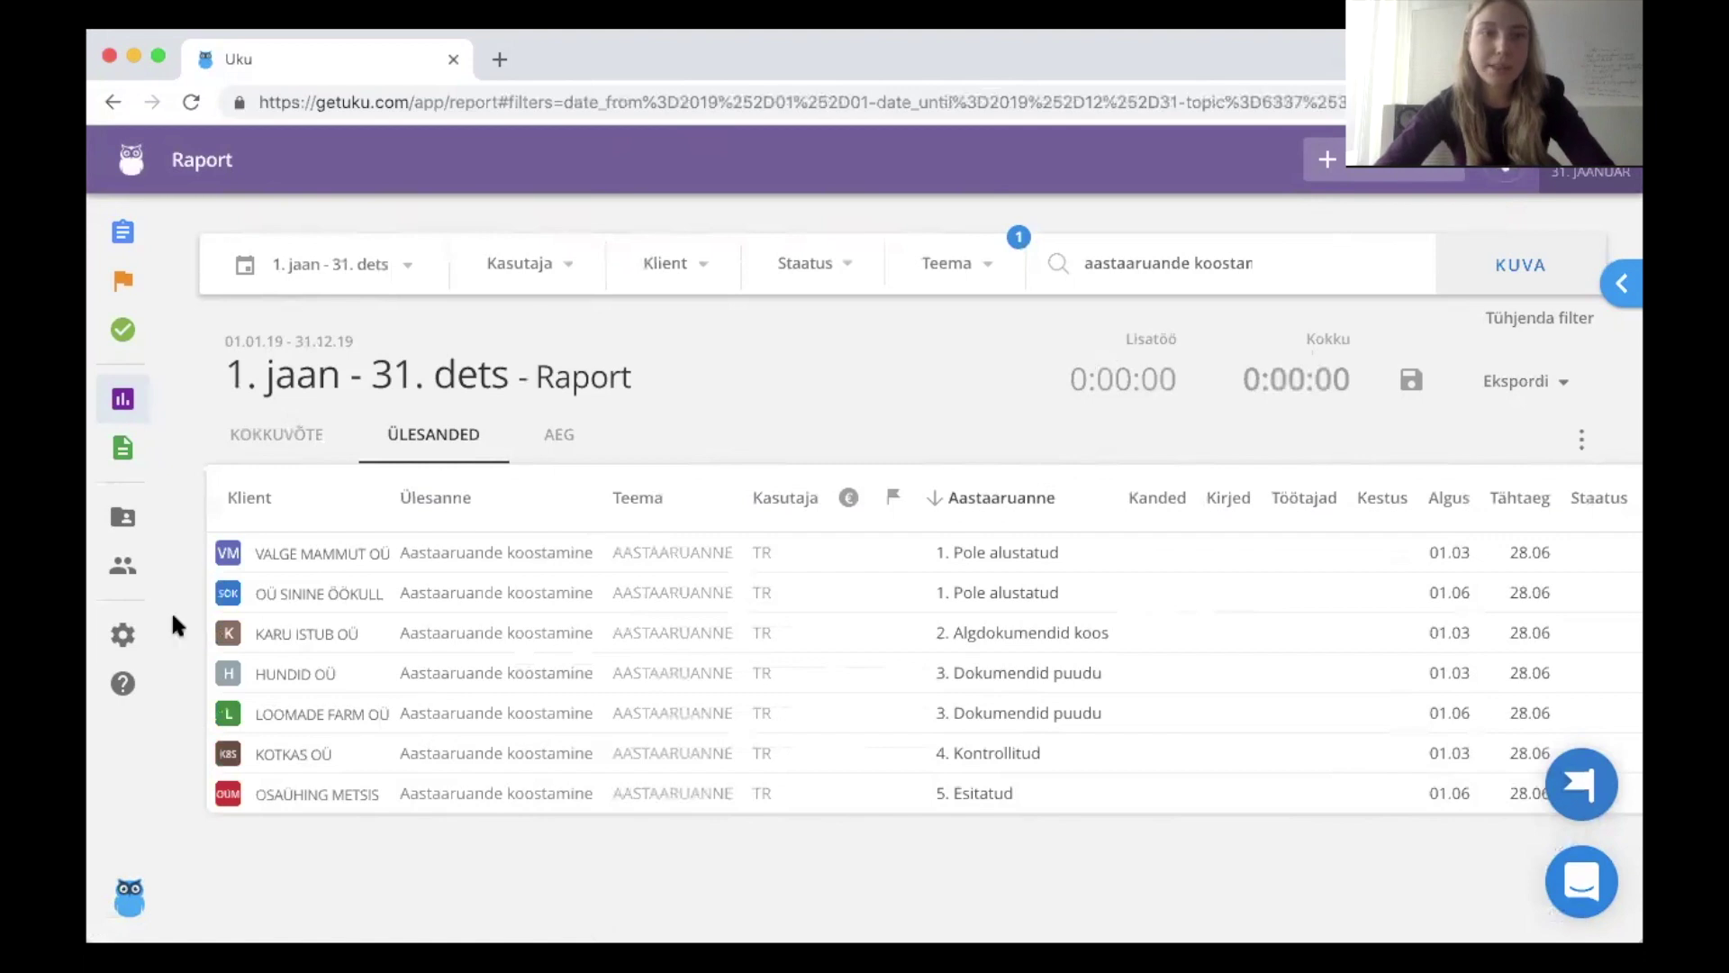
- Open the additional task fields in the company account settings and start a new field
left_click(145, 634)
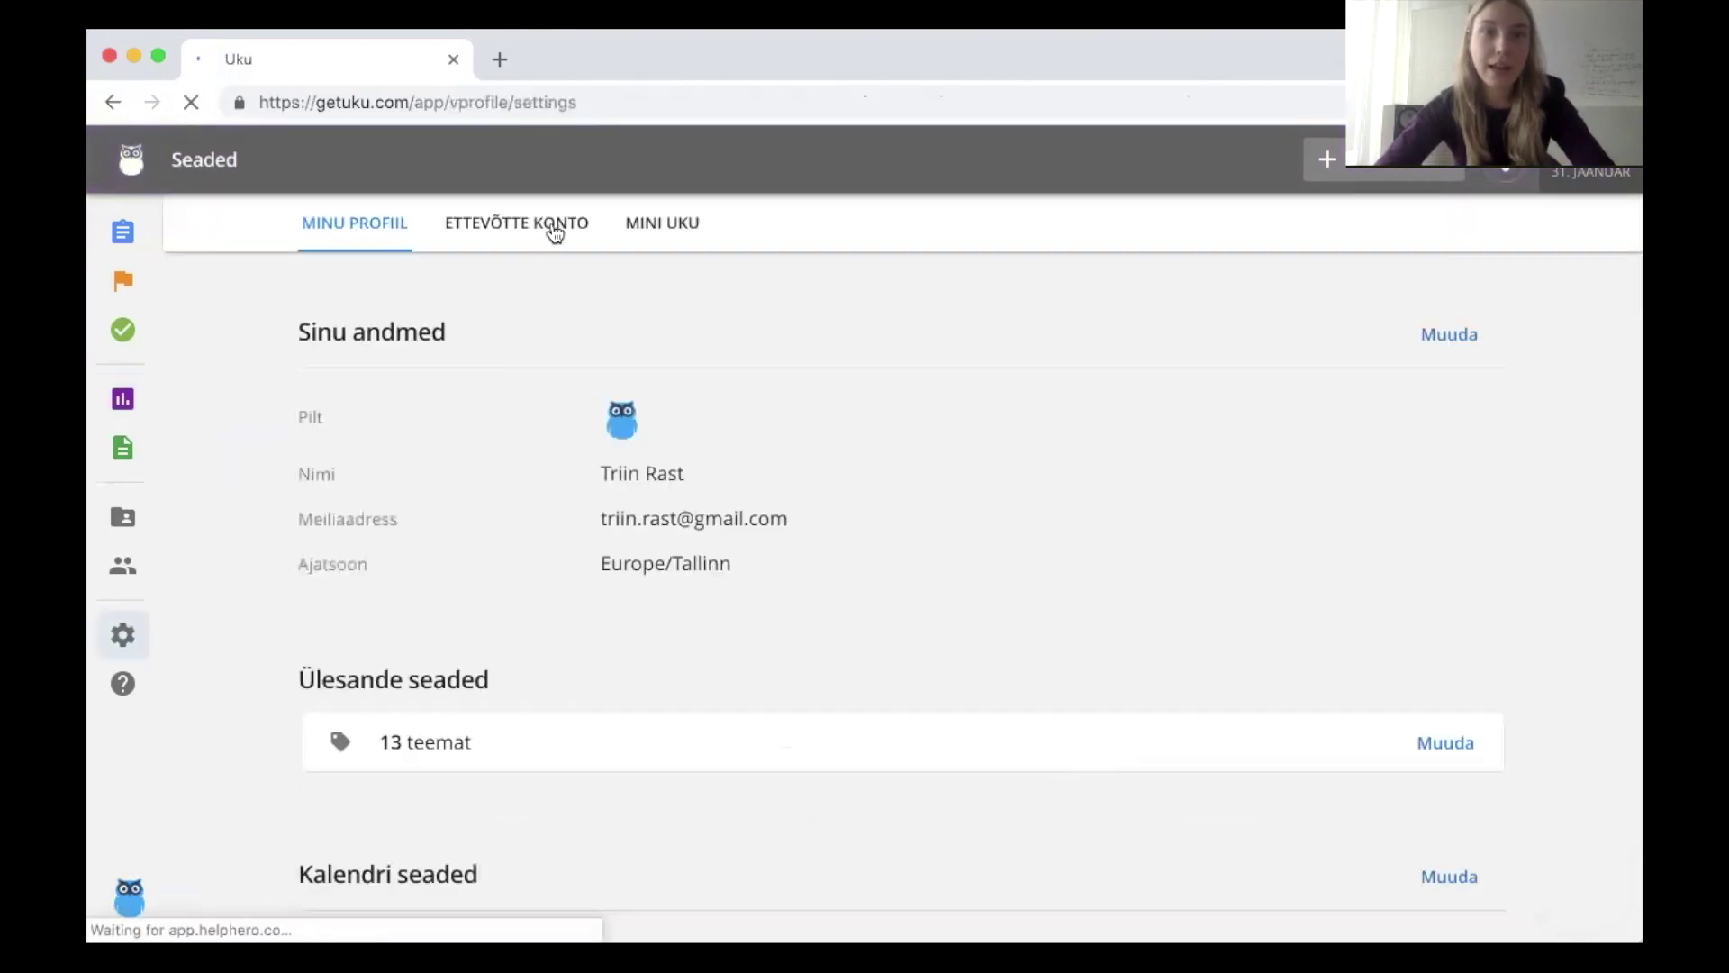
left_click(555, 232)
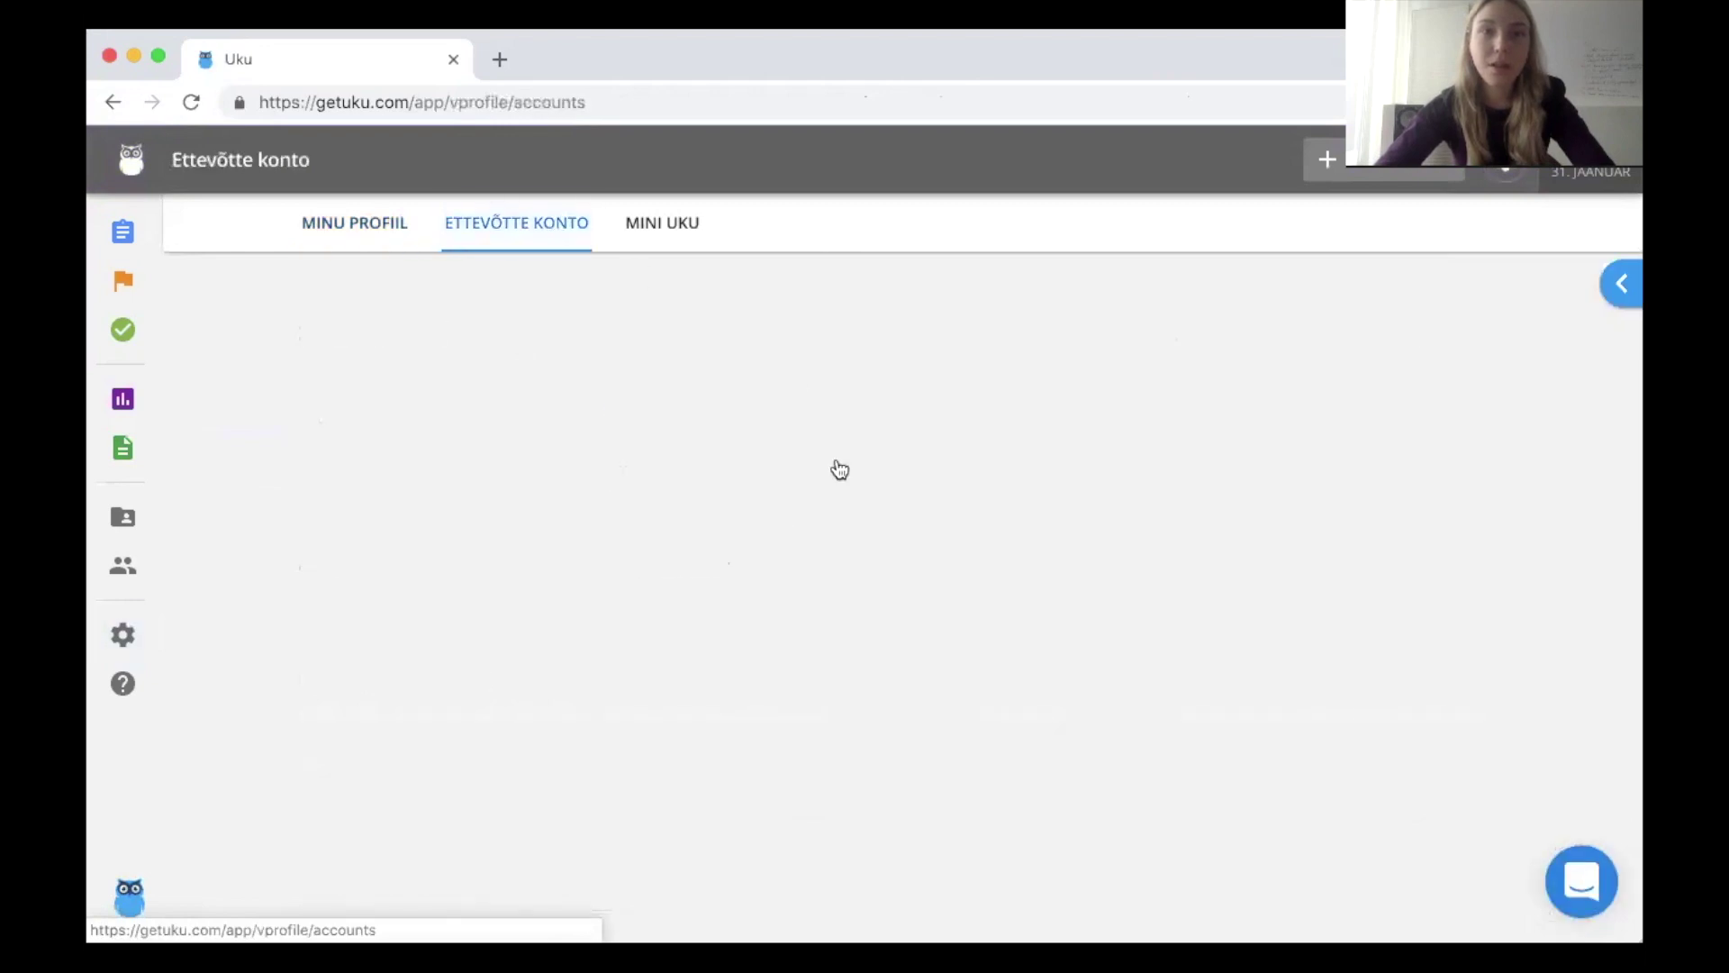
scroll(847, 461, "down", 3)
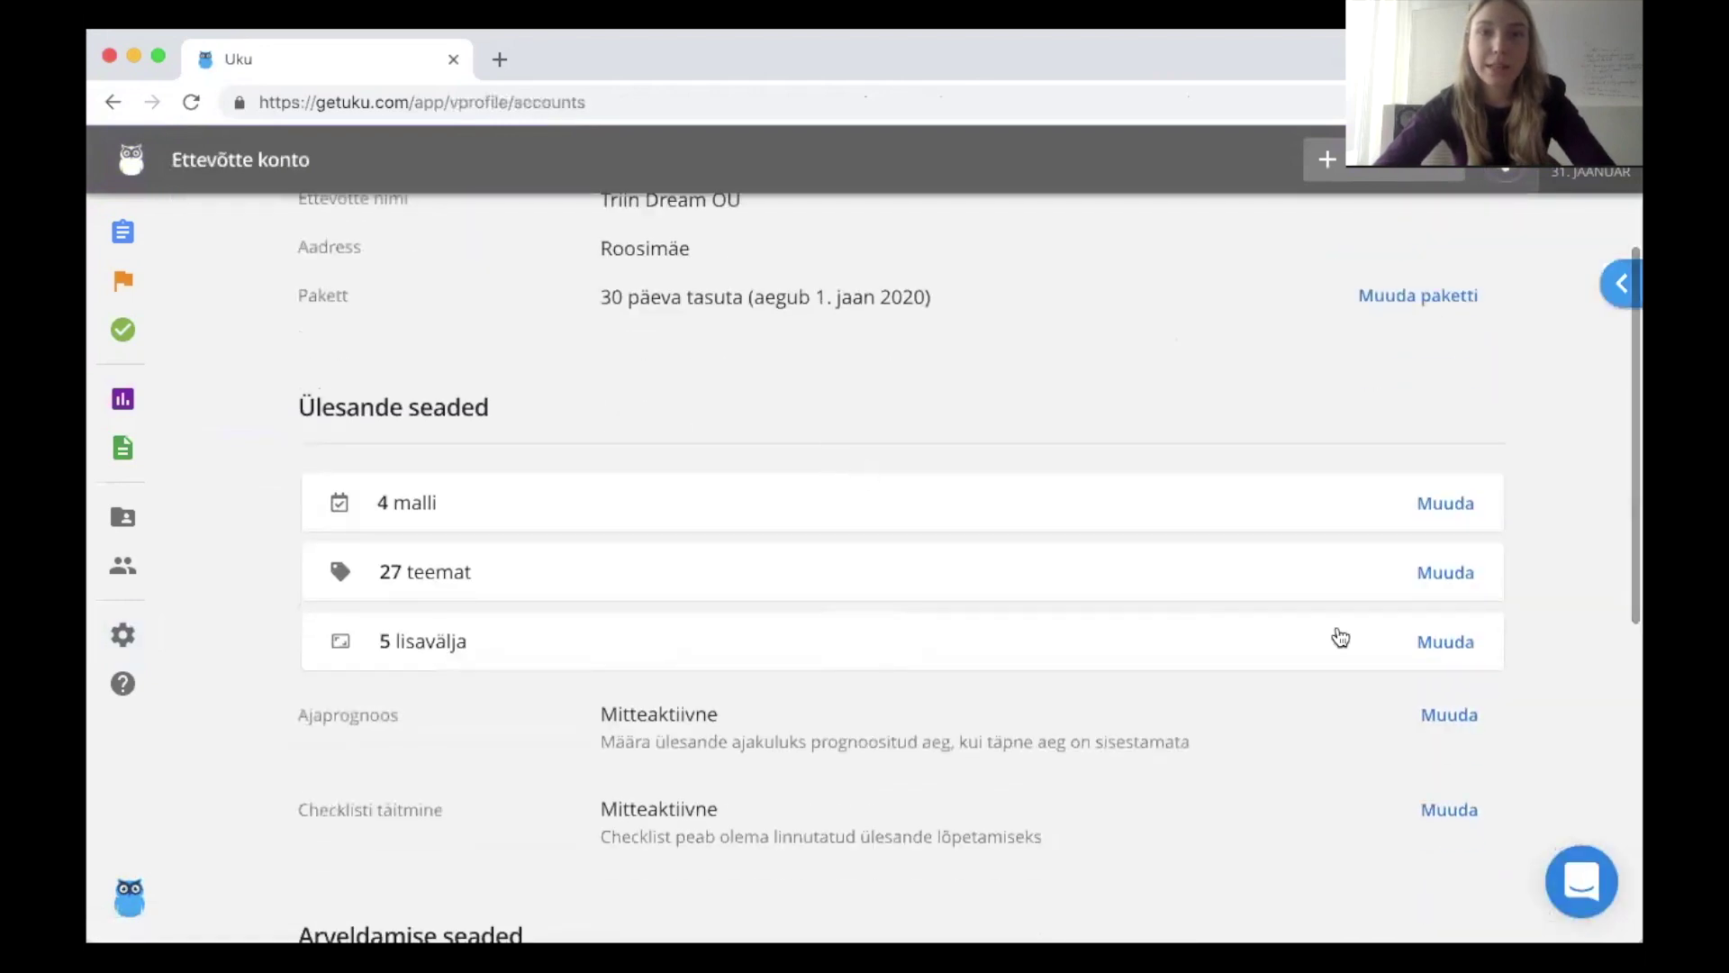
left_click(1431, 643)
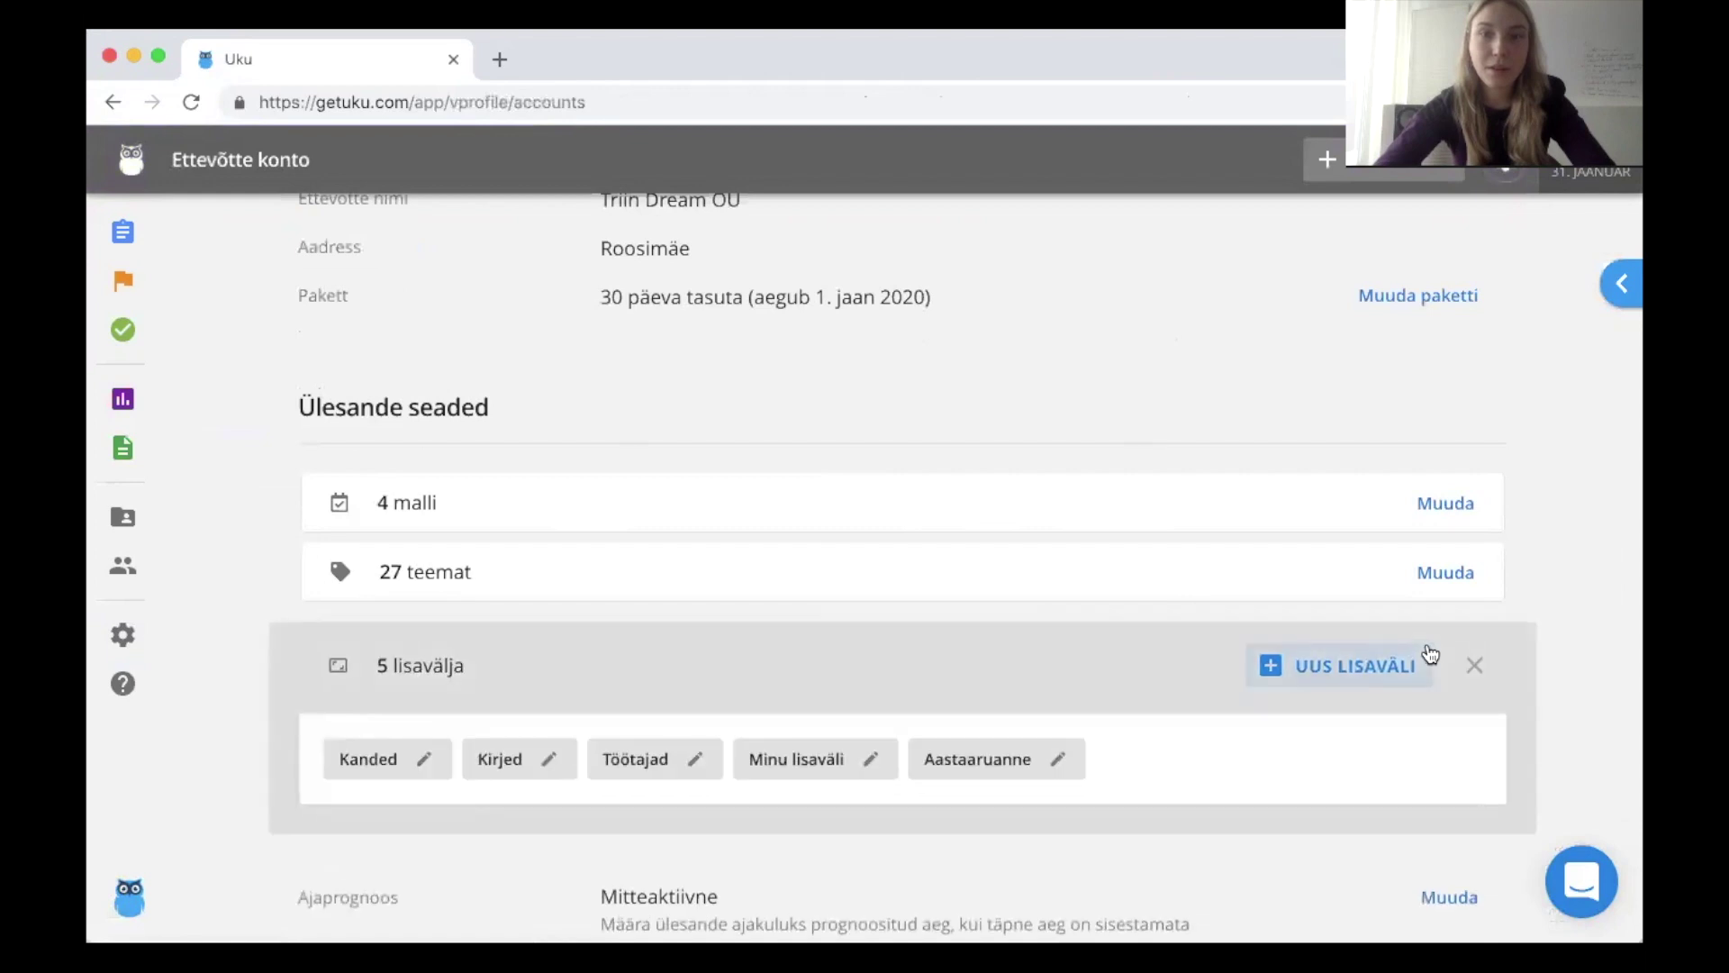
scroll(1428, 656, "down", 2)
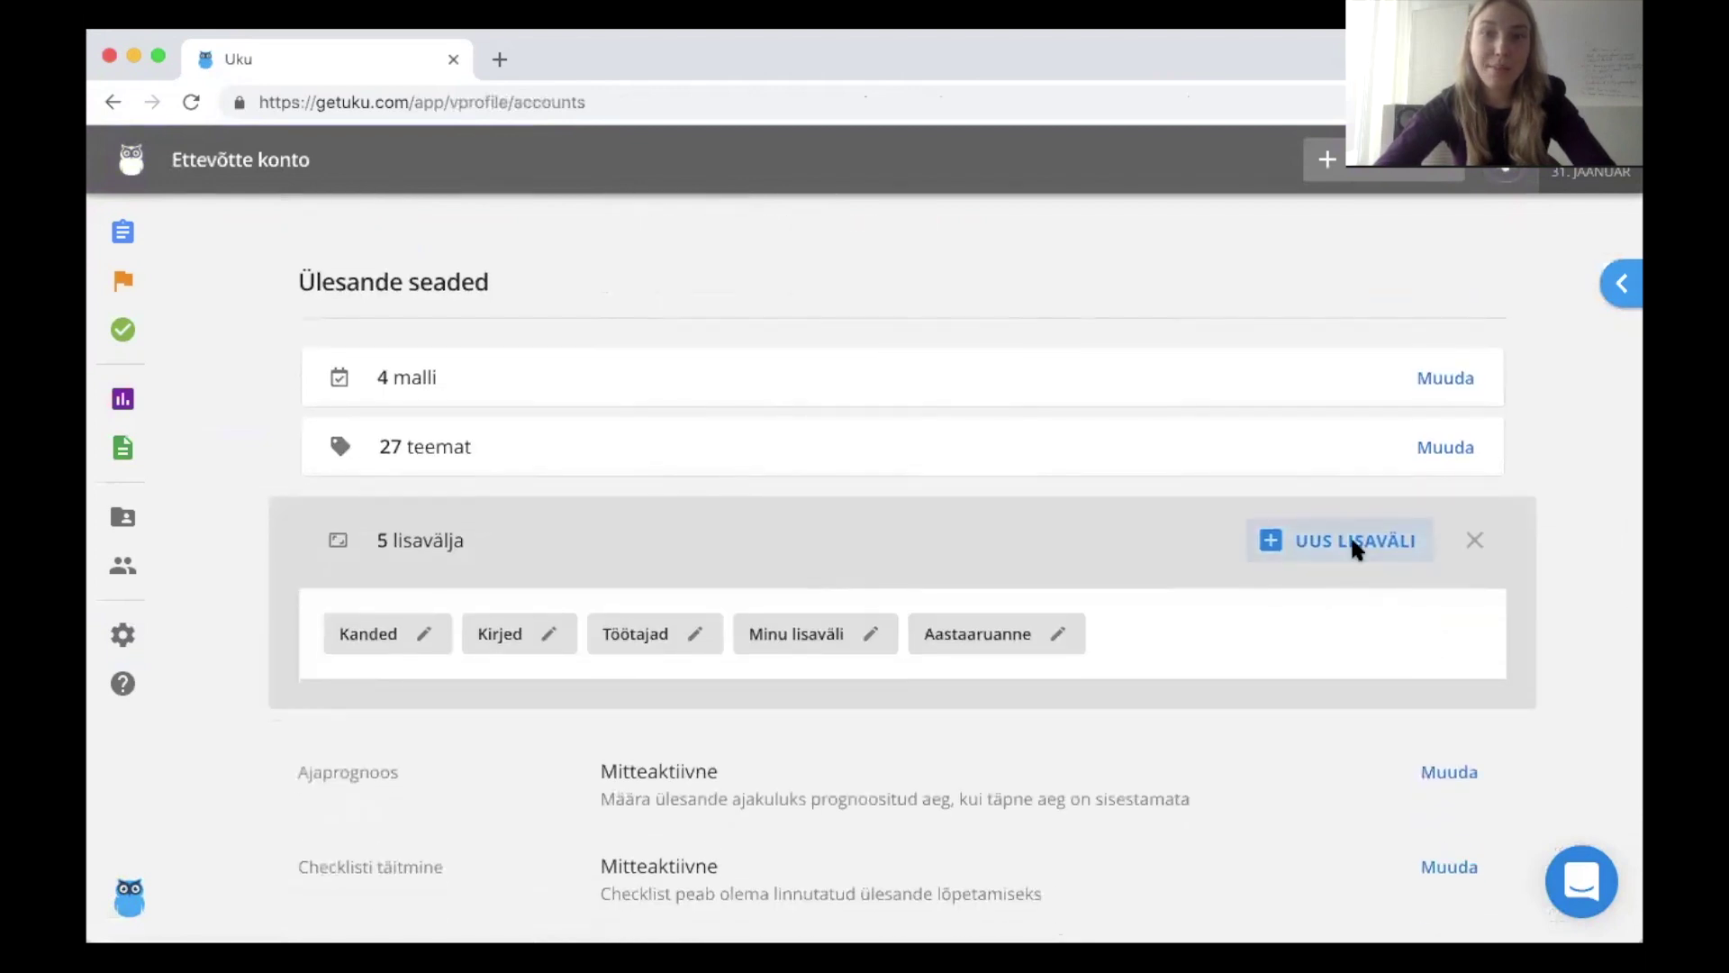
left_click(1353, 546)
left_click(889, 497)
type("A")
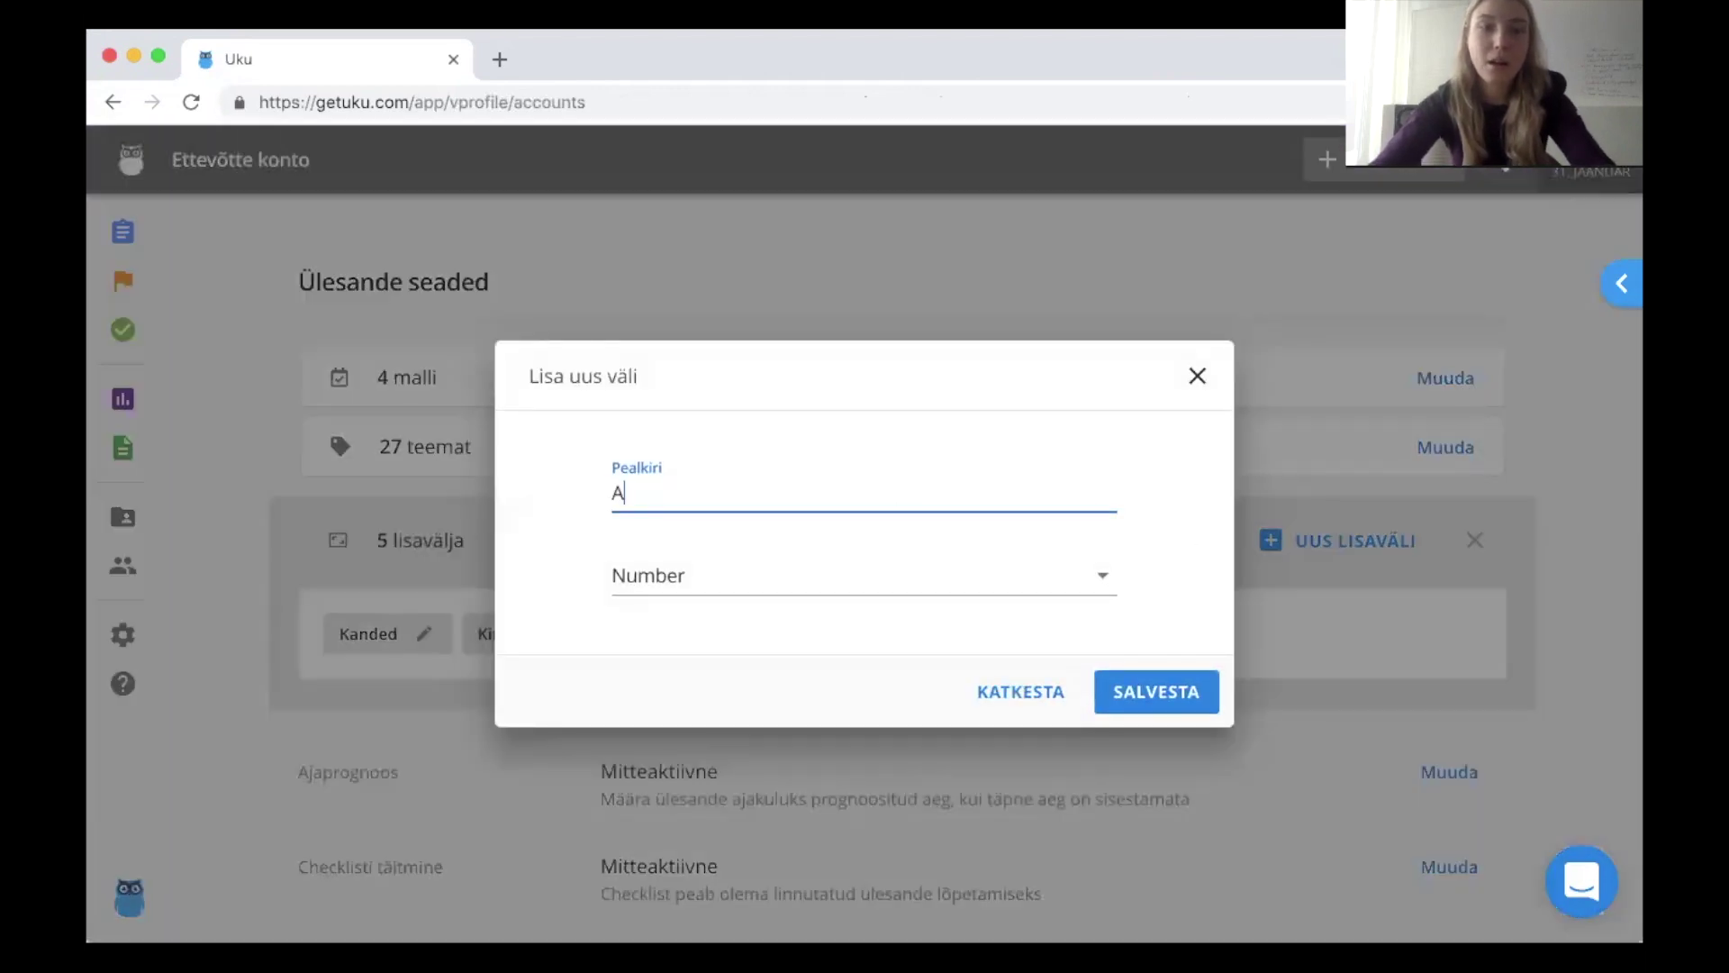
type("astaaruanne")
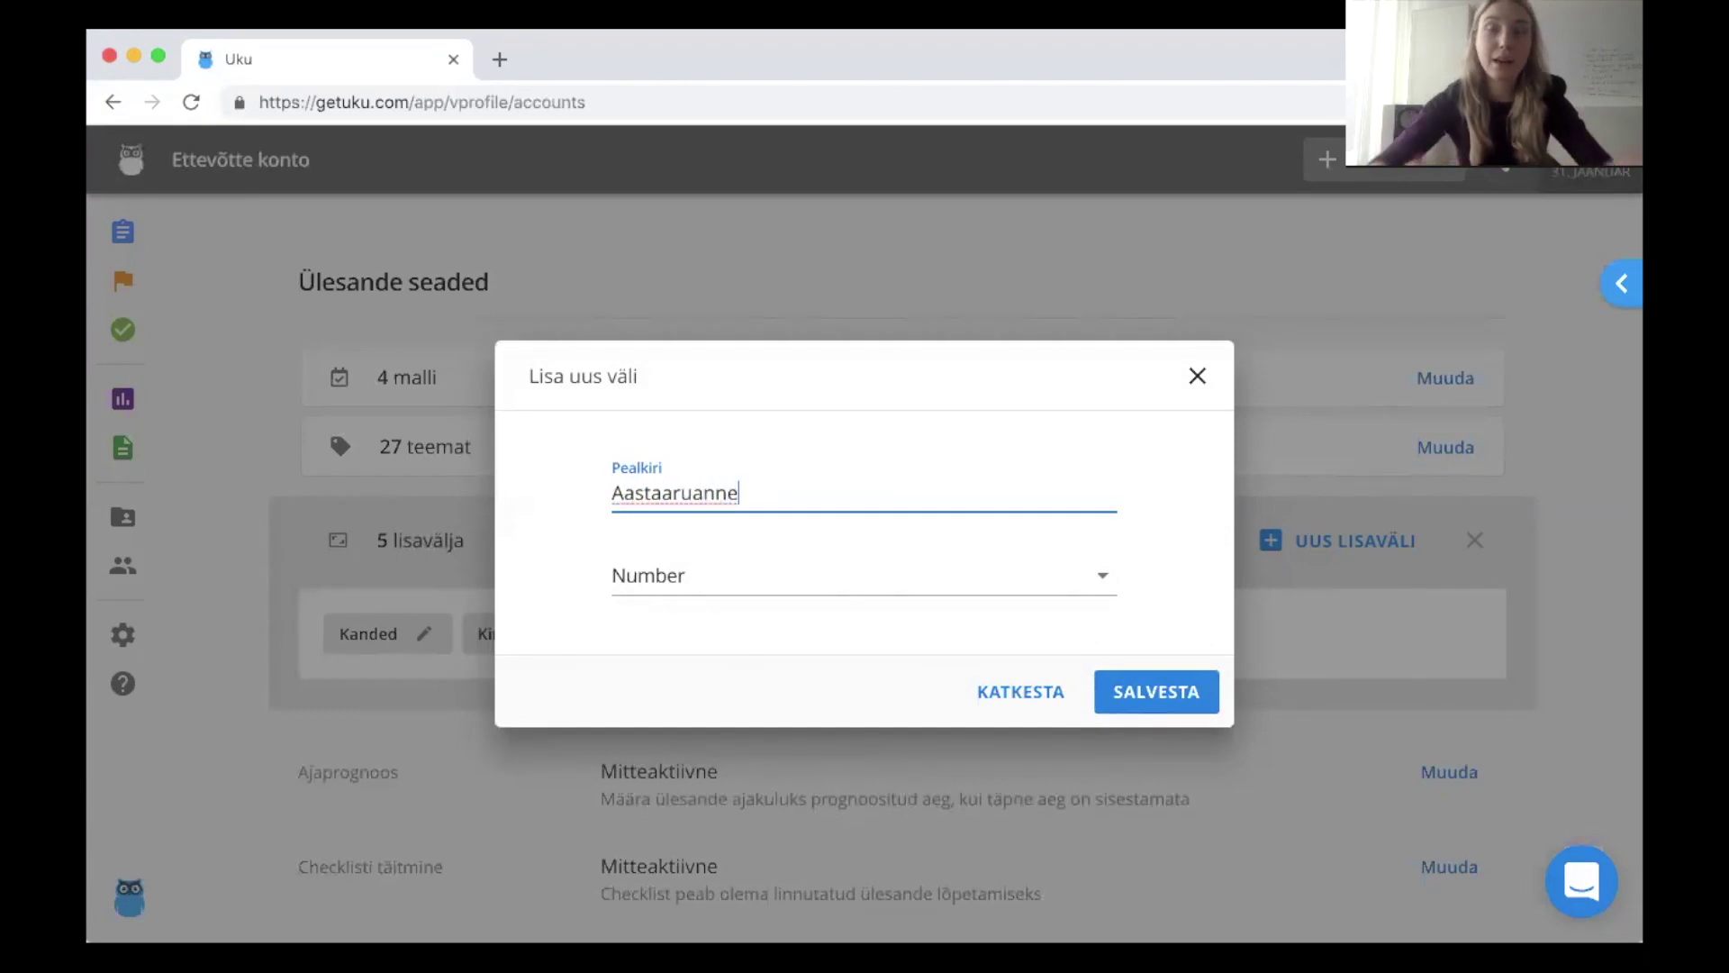
key("BackSpace")
key("BackSpace")
key("BackSpace")
key("BackSpace")
key("BackSpace")
key("BackSpace")
key("BackSpace")
key("BackSpace")
key("BackSpace")
key("BackSpace")
key("BackSpace")
key("BackSpace")
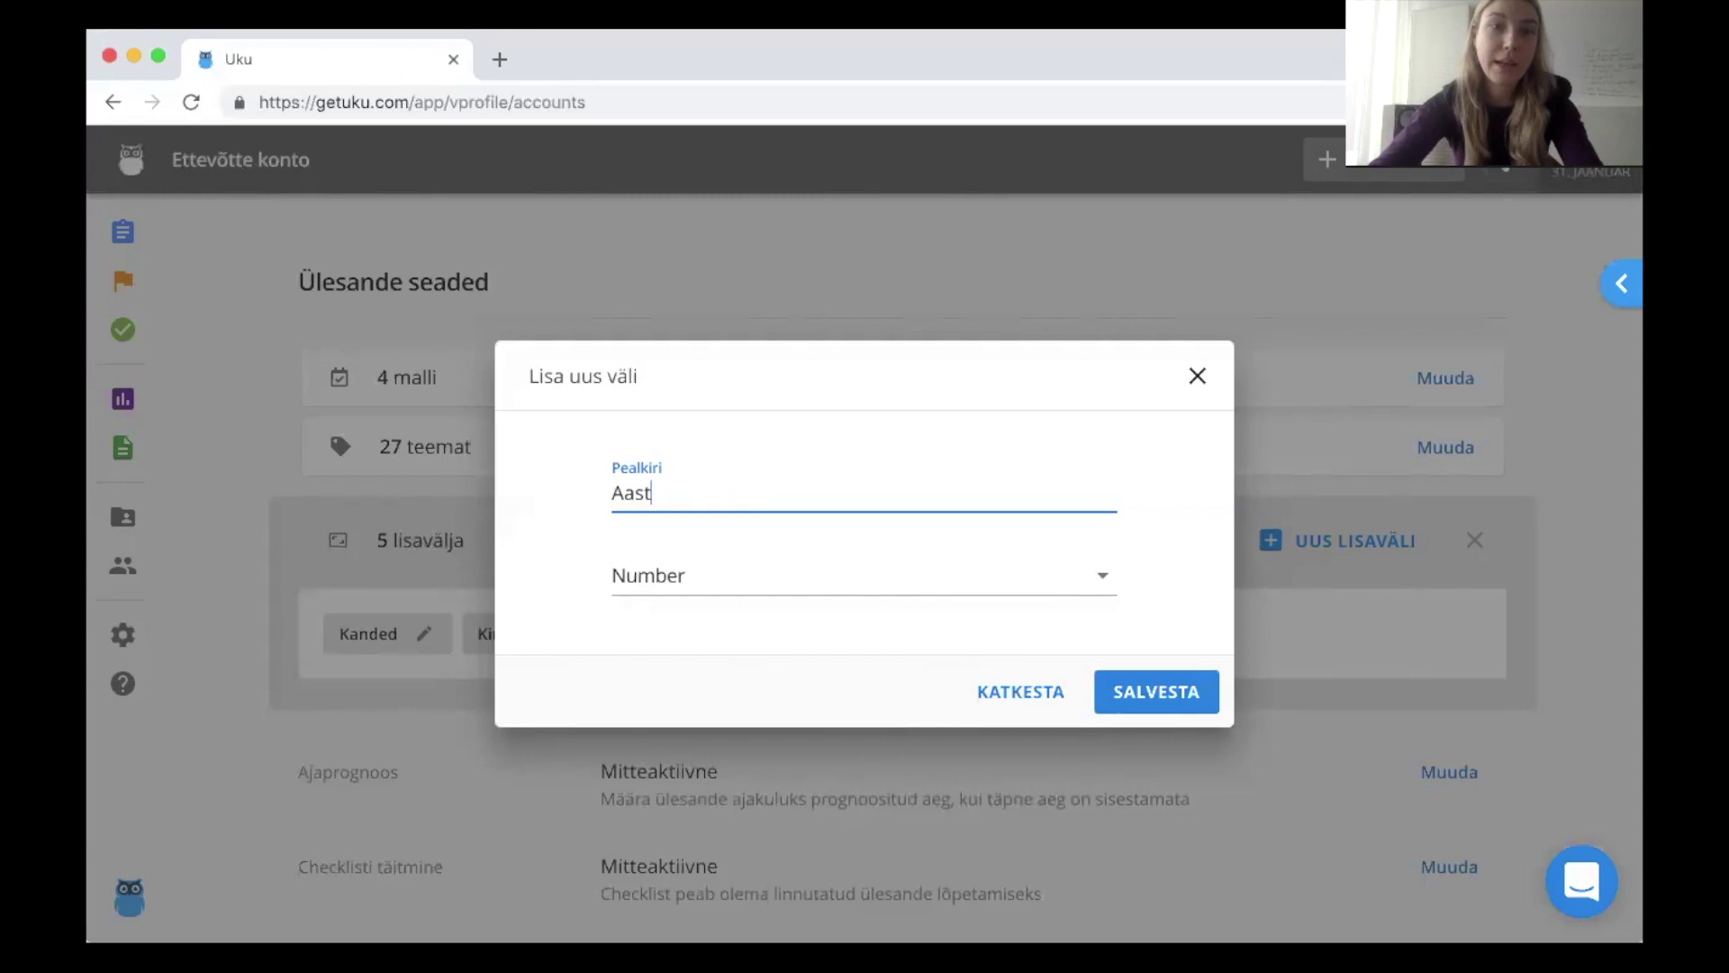
- Title the new additional field Lepingud and set its type to Valik
type("Lepingud")
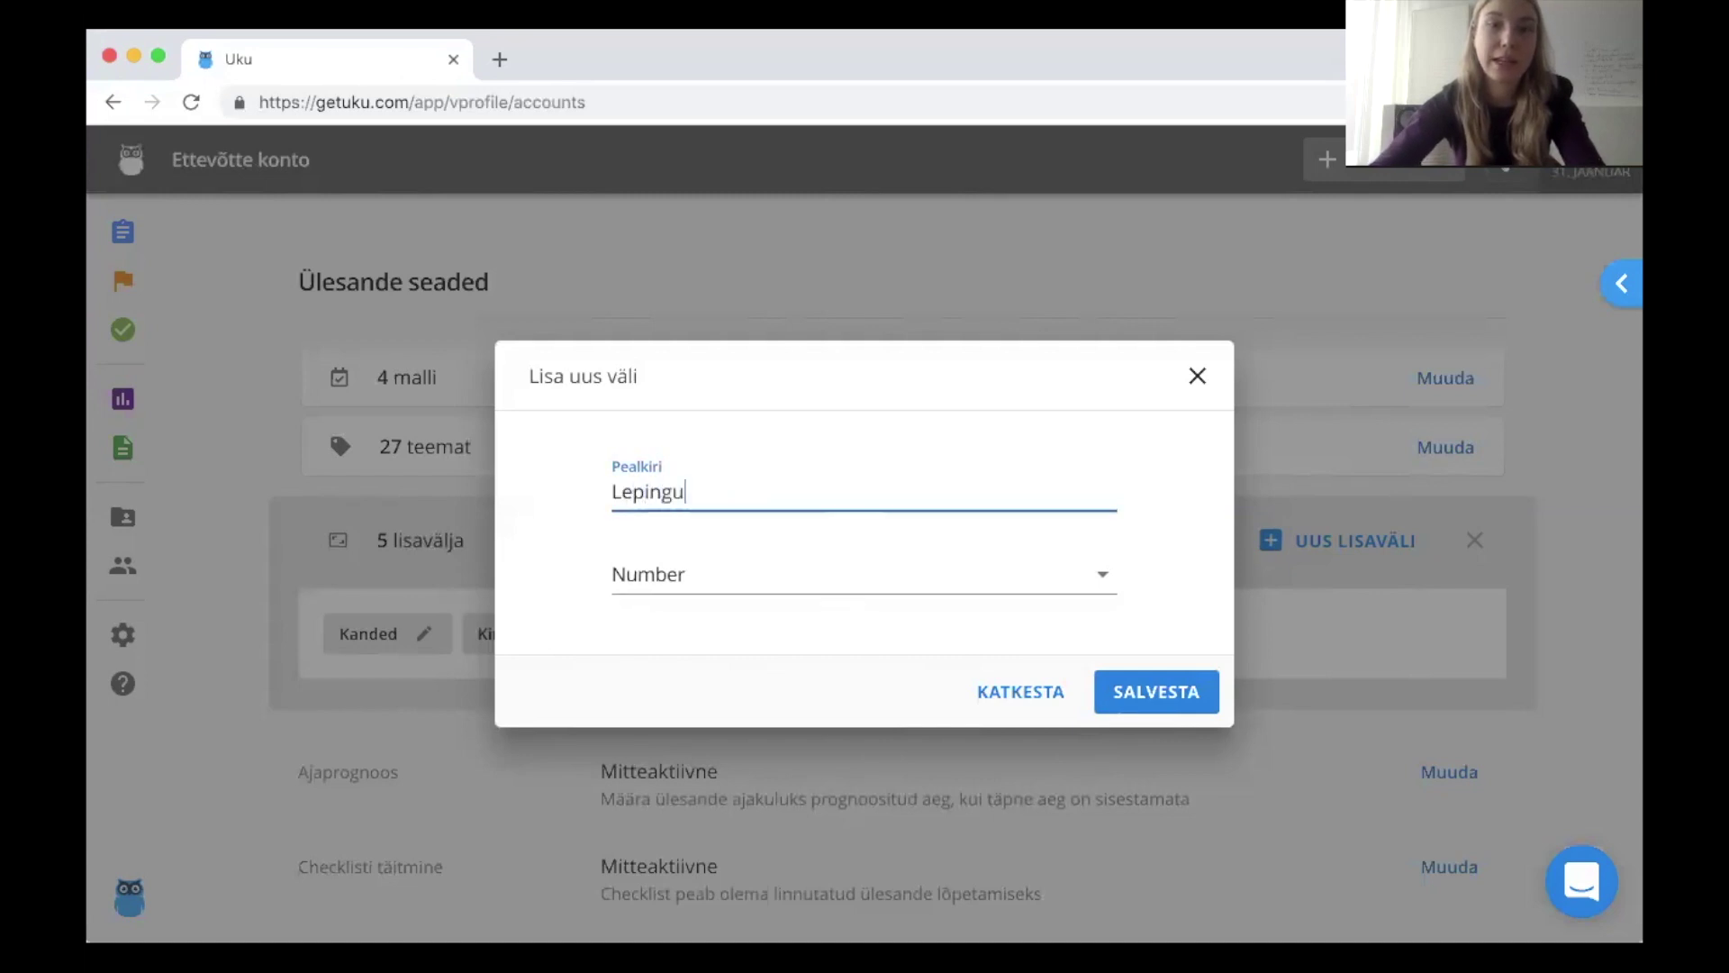
left_click(858, 571)
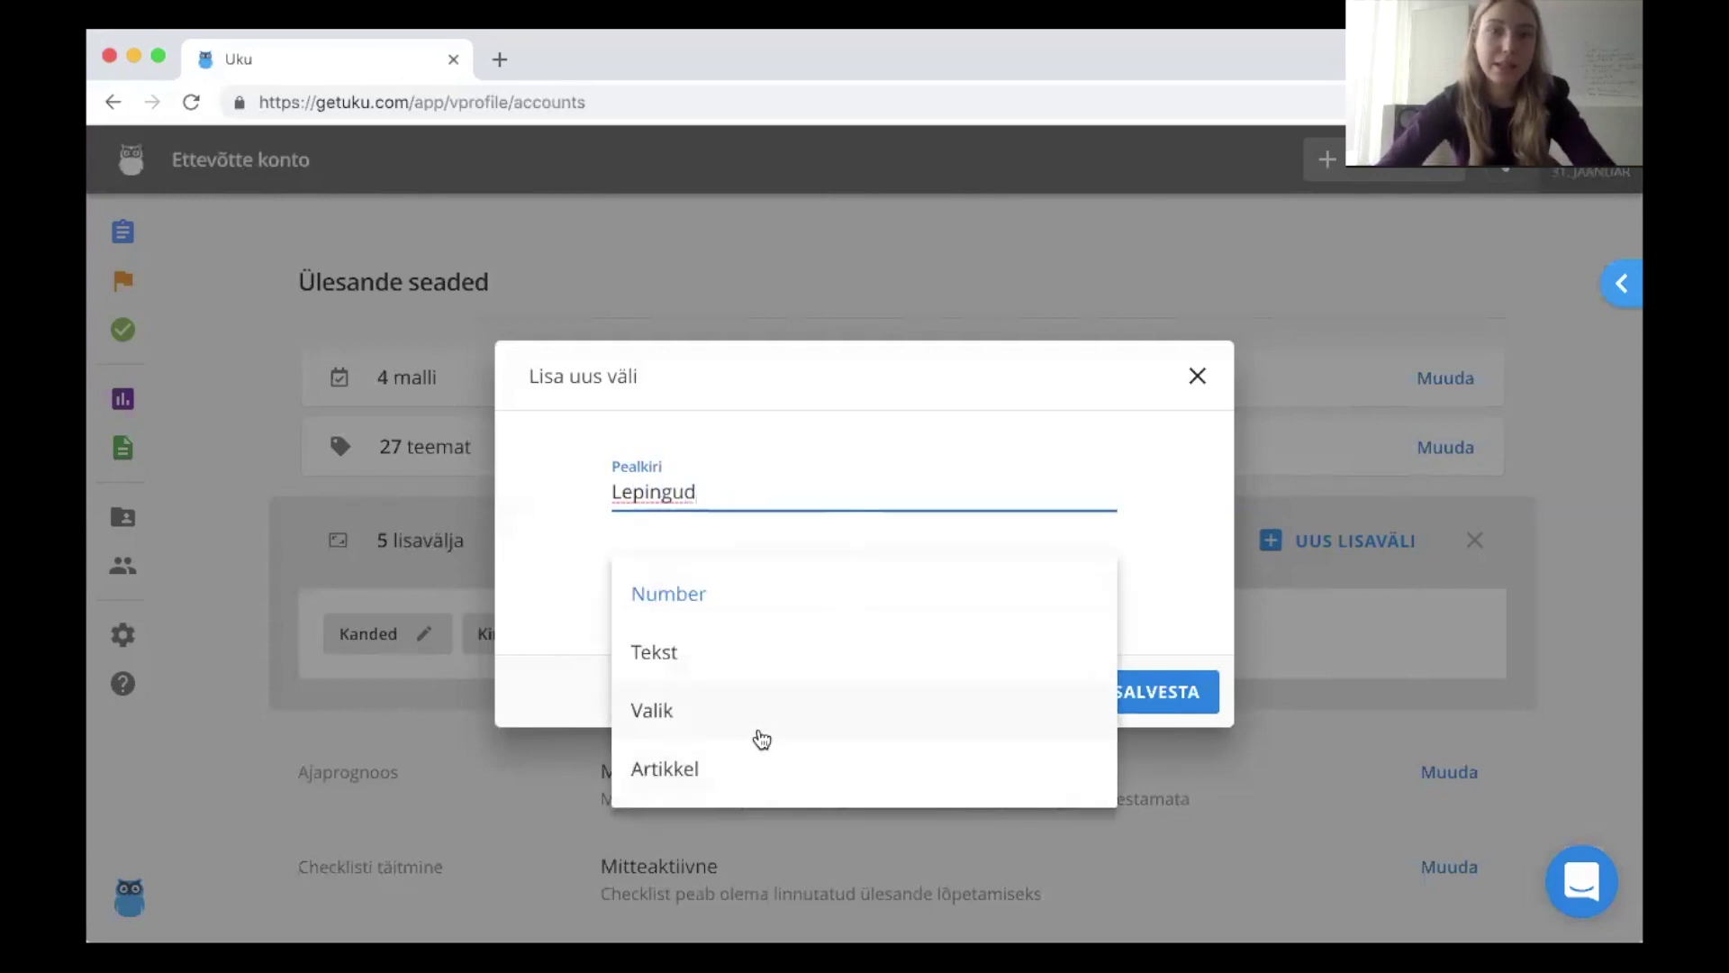
left_click(735, 724)
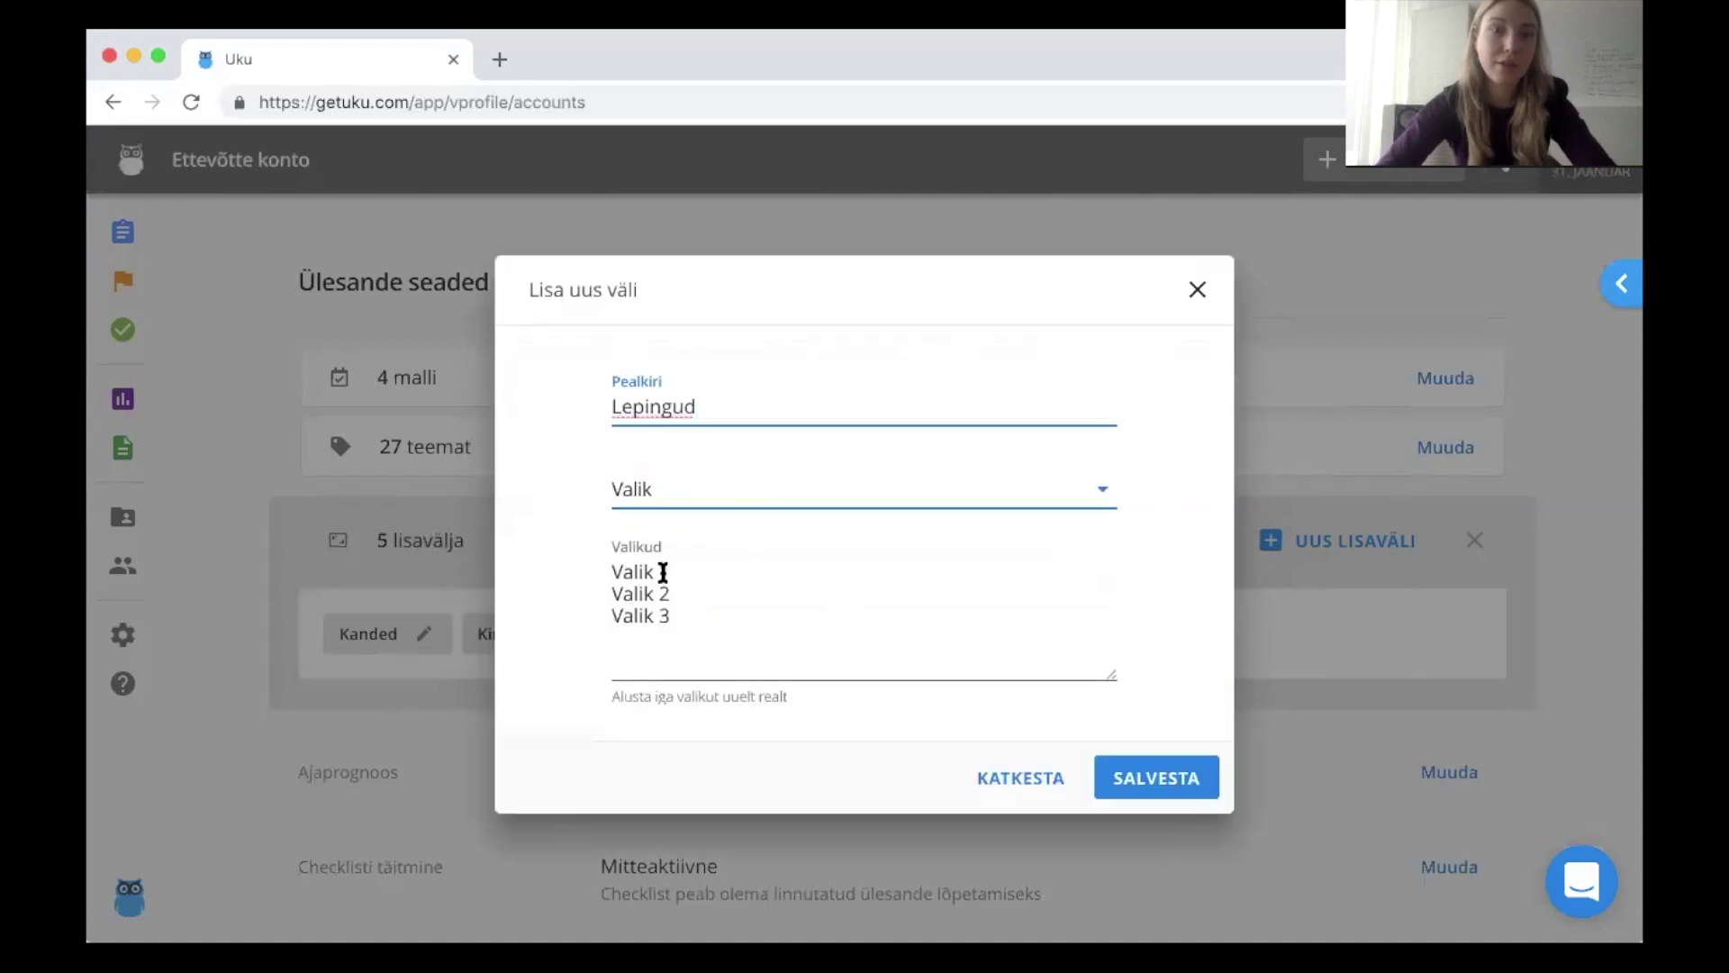
- Strip the word Valik from the three default options of the new field, keeping only their numbers
left_click_drag(652, 571, 552, 591)
key("BackSpace")
key("BackSpace")
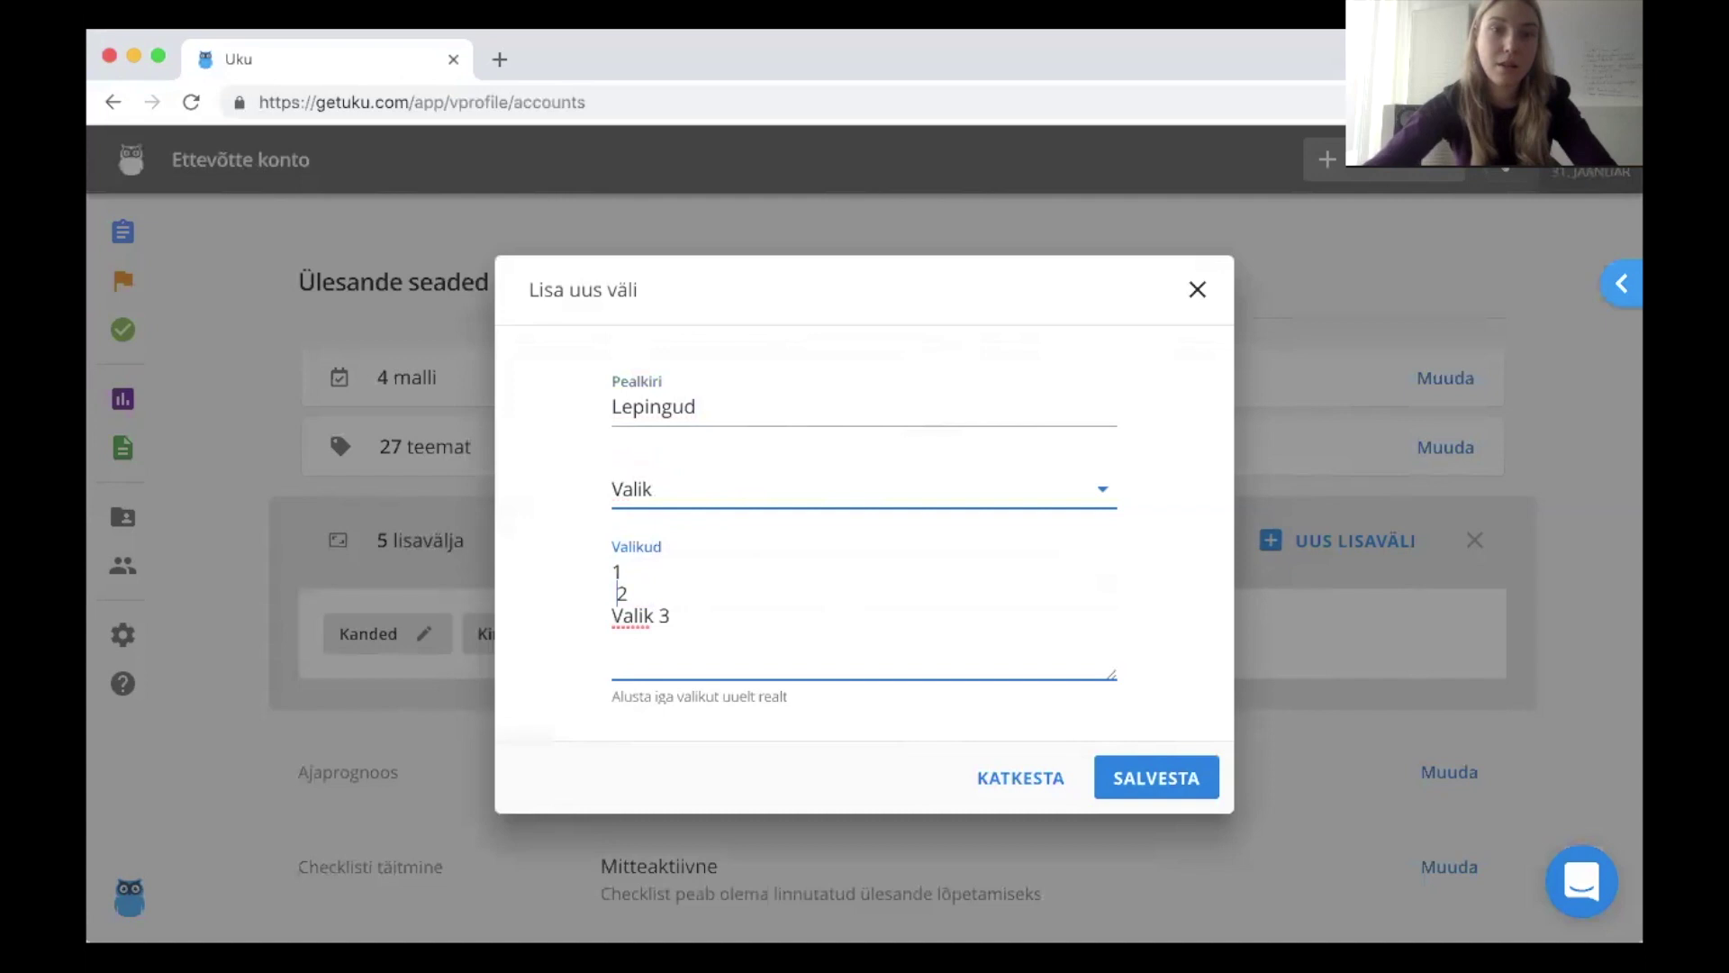
left_click_drag(659, 615, 597, 618)
key("BackSpace")
- Complete the options as 1 koostatud, 2 allkirjastatud and 3 dokumenteeritud, and save the additional field
left_click(622, 571)
type("koostatud")
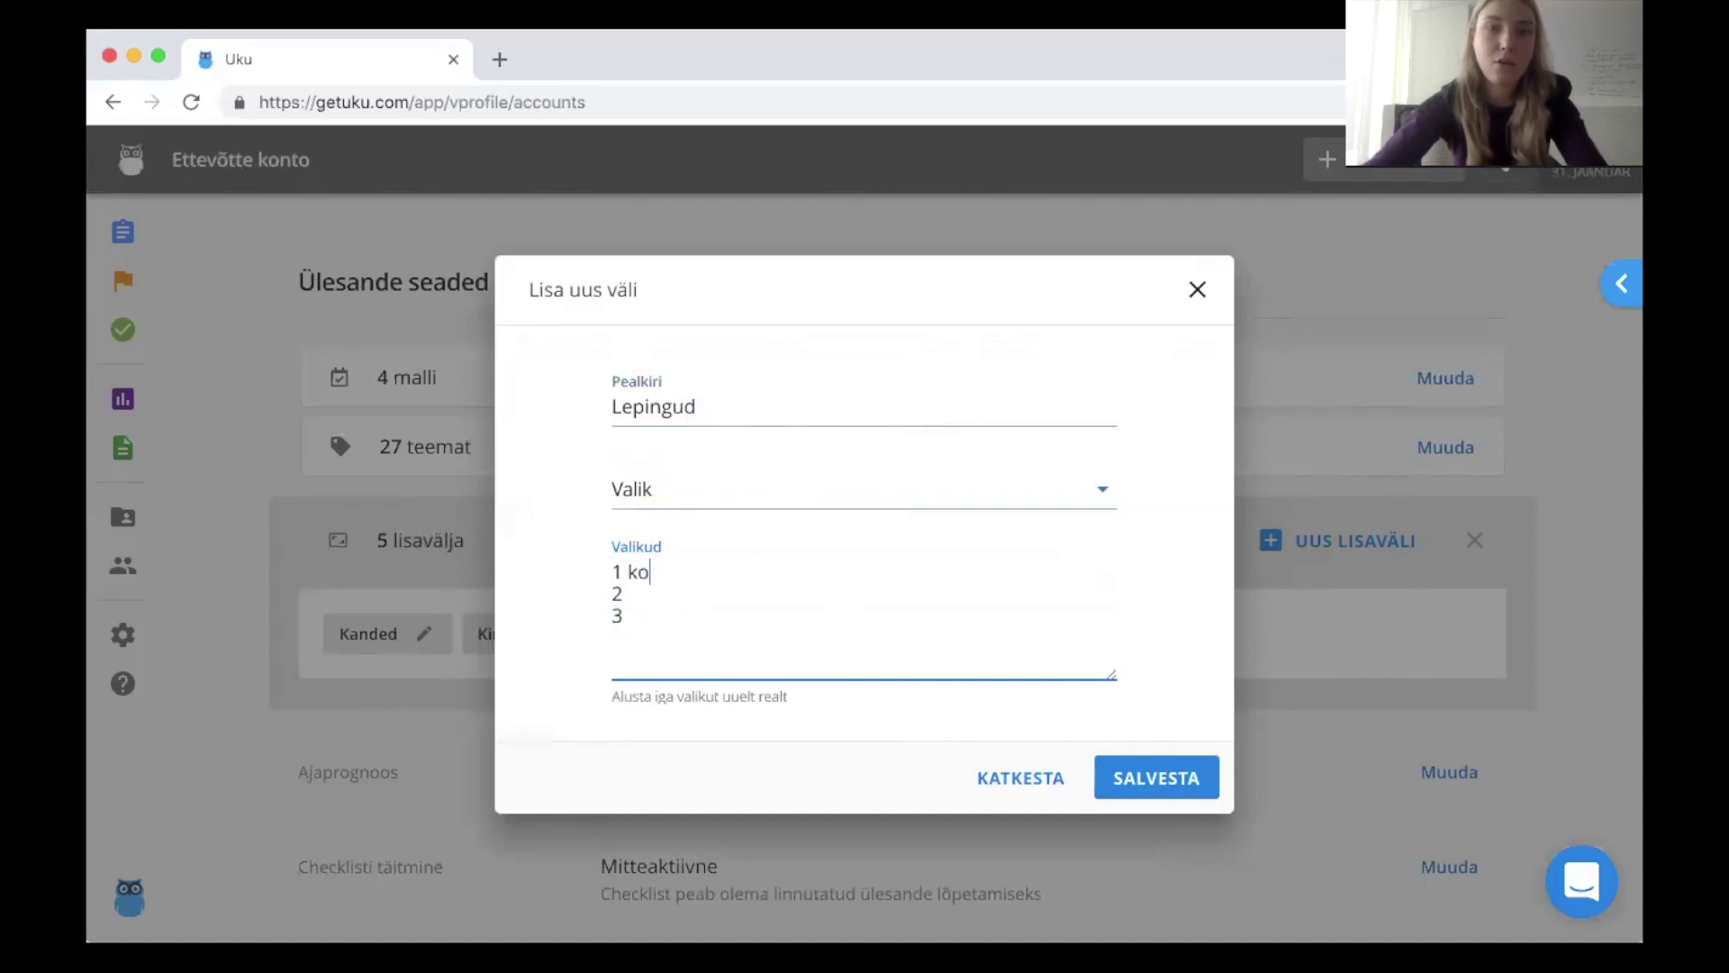
left_click(643, 602)
type("a")
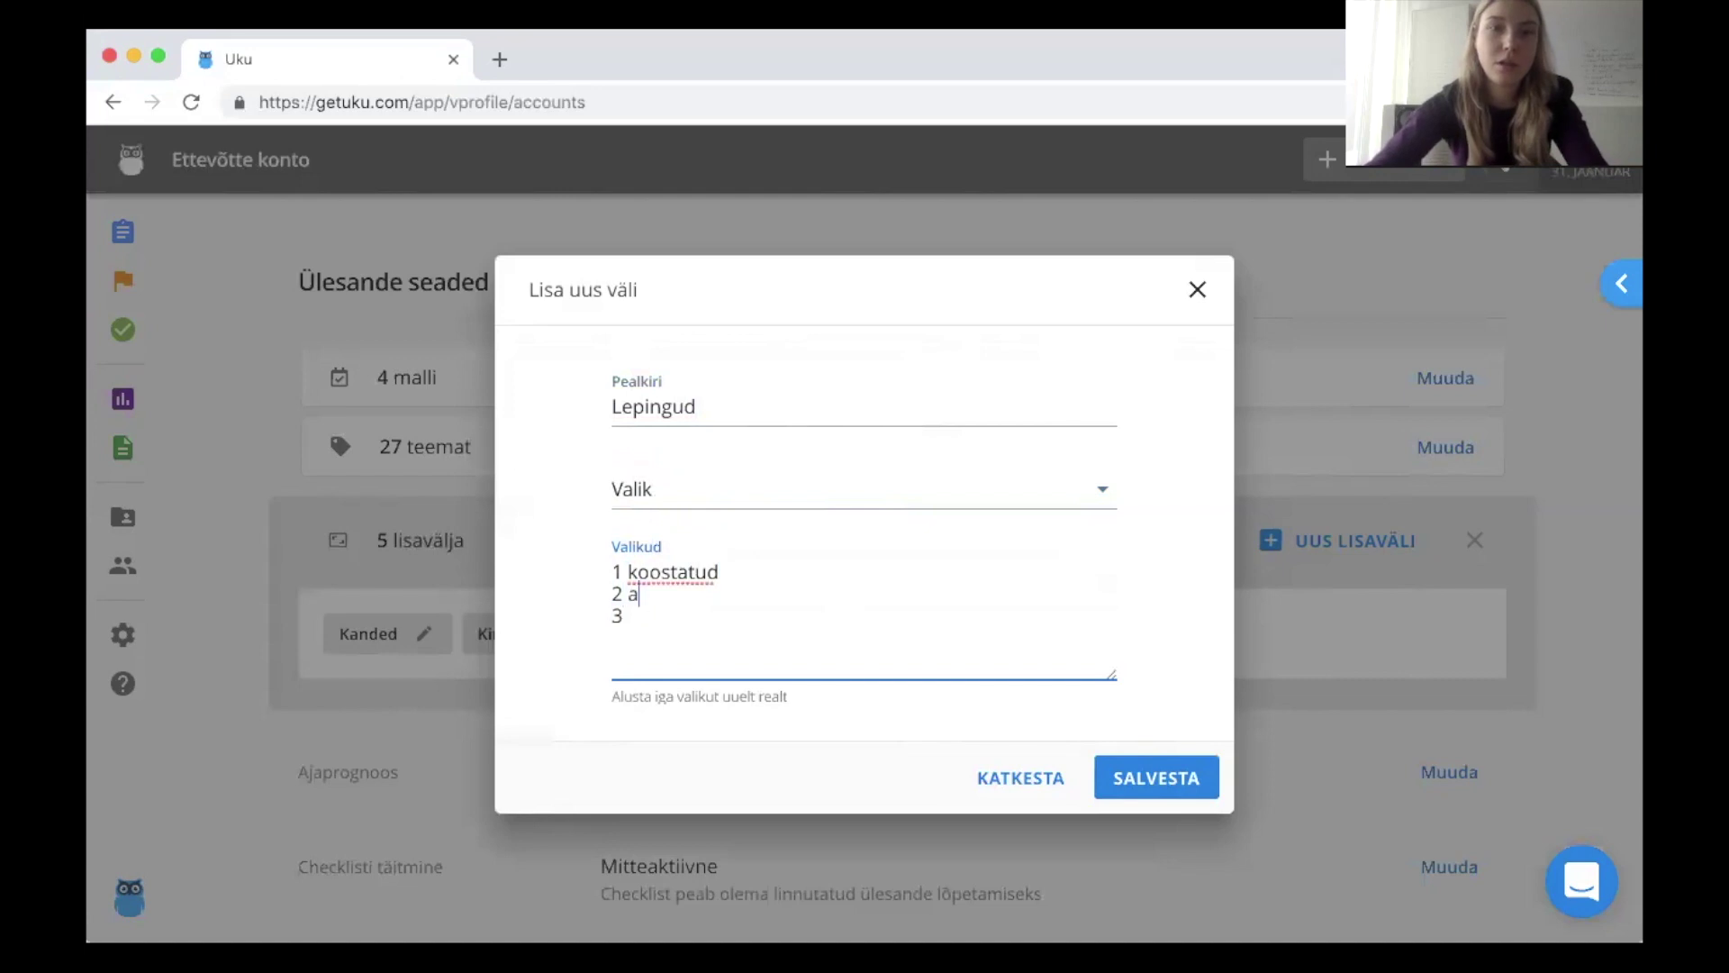
type("llkirjastatud")
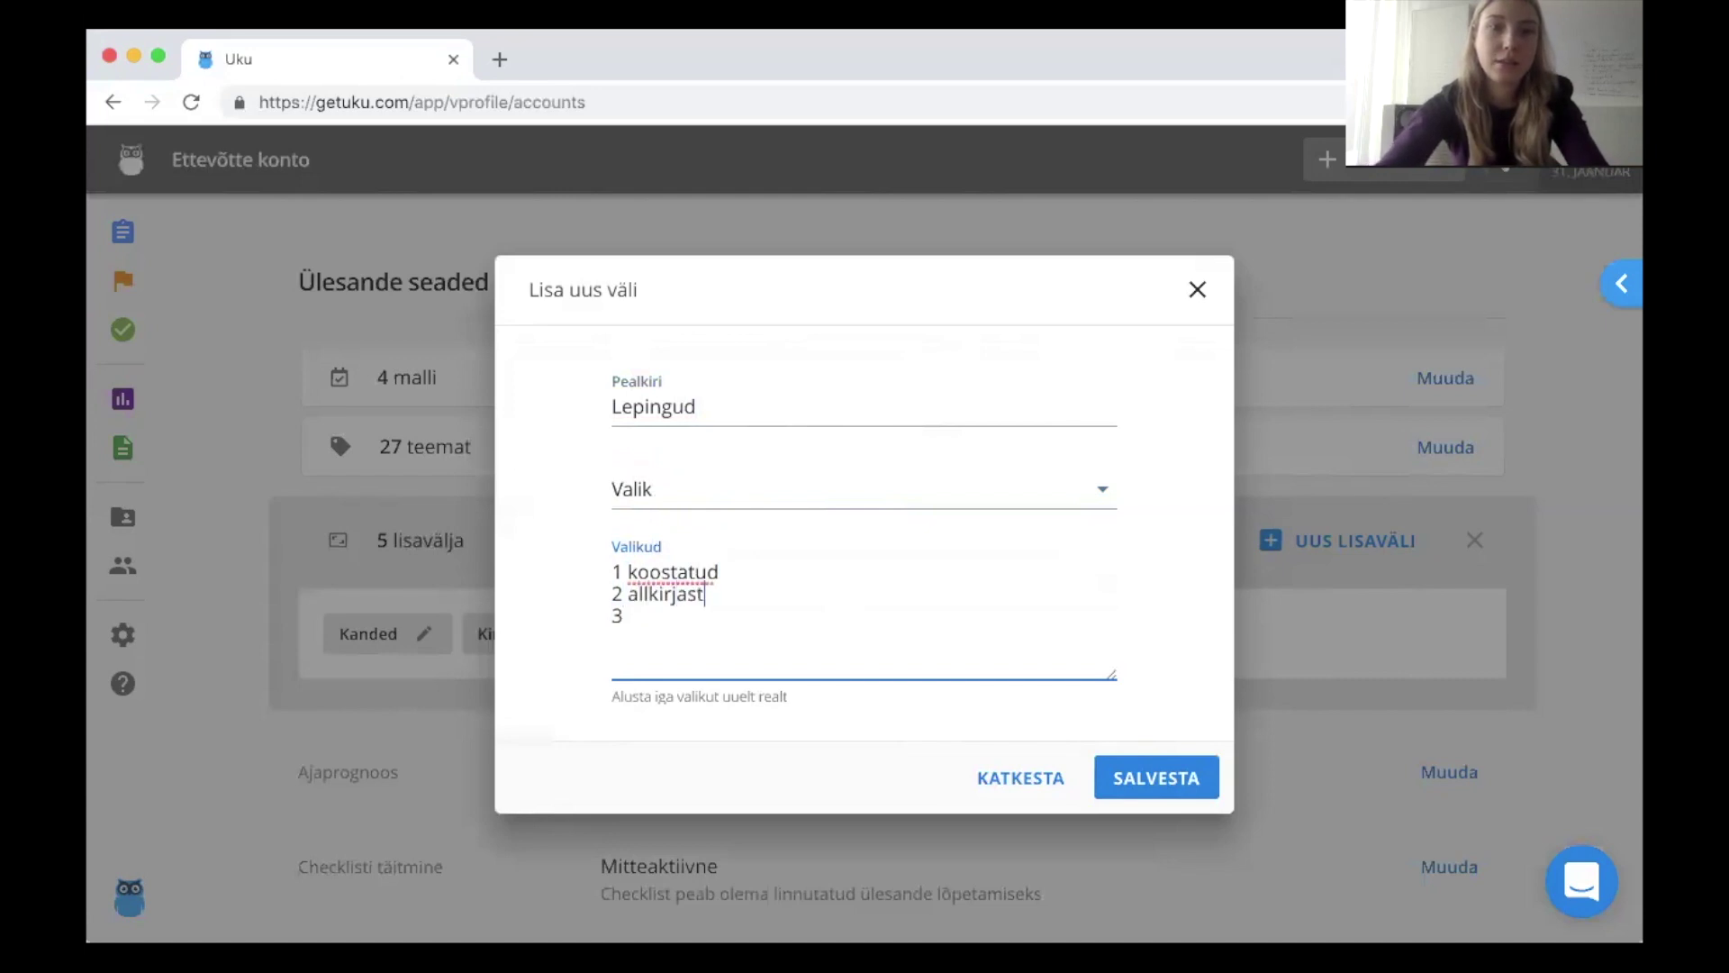
left_click(648, 623)
type("dokumenteeritud")
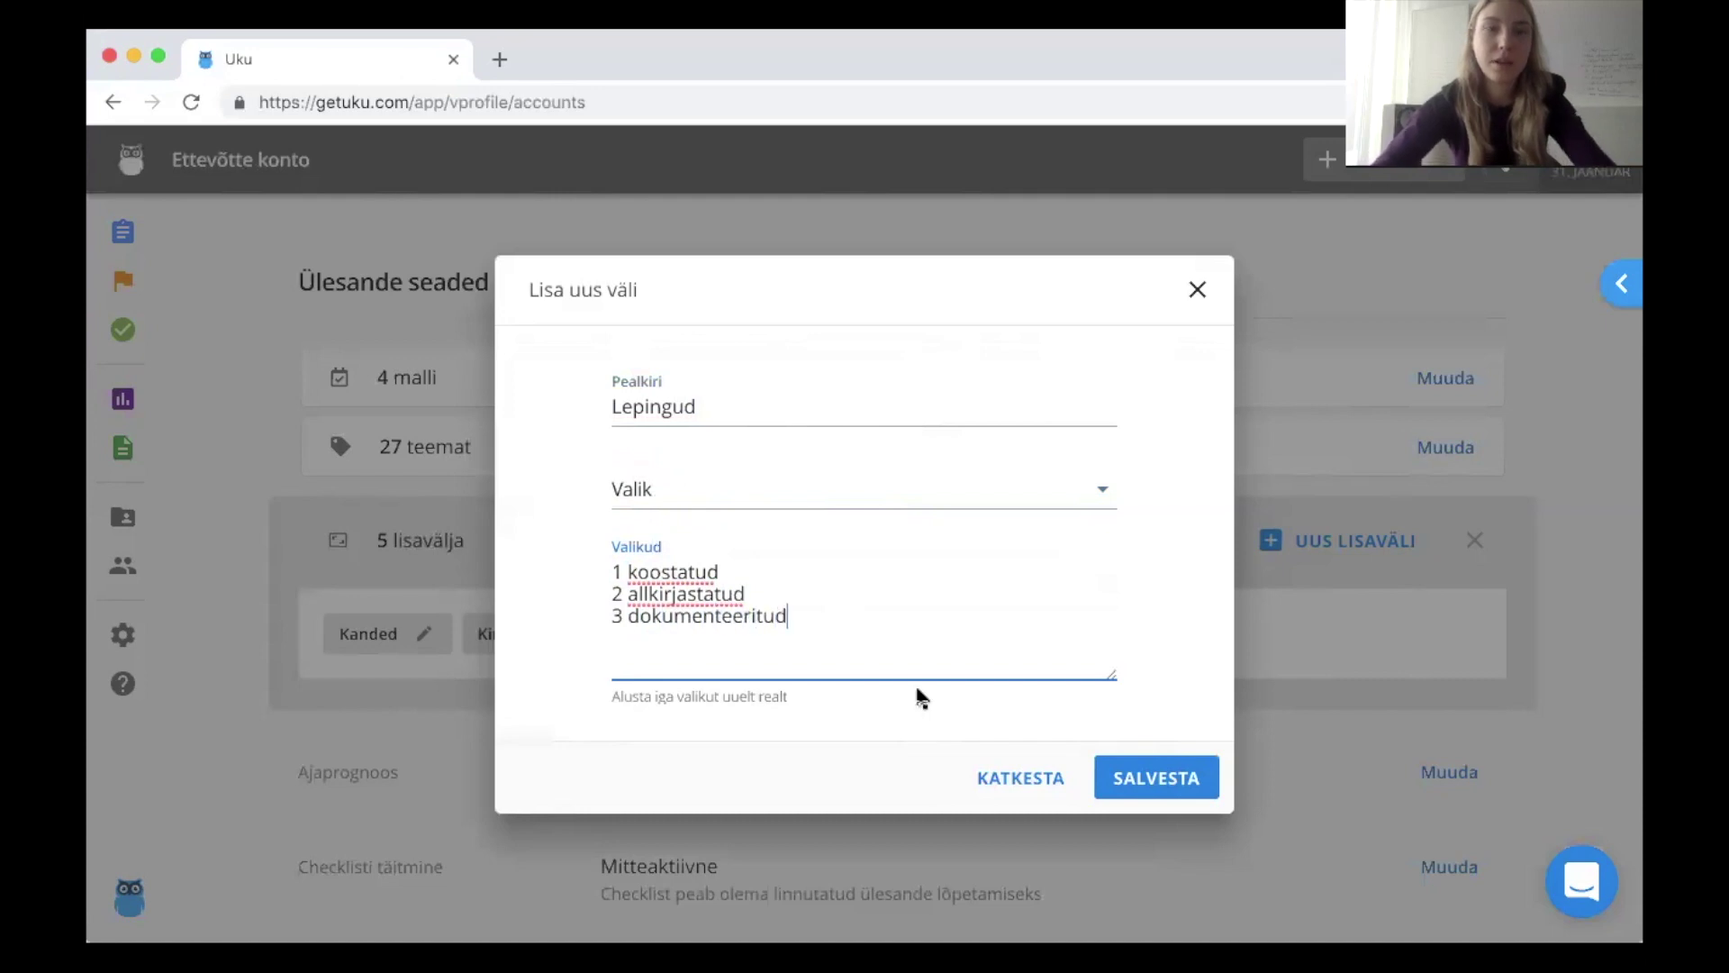
left_click(1153, 774)
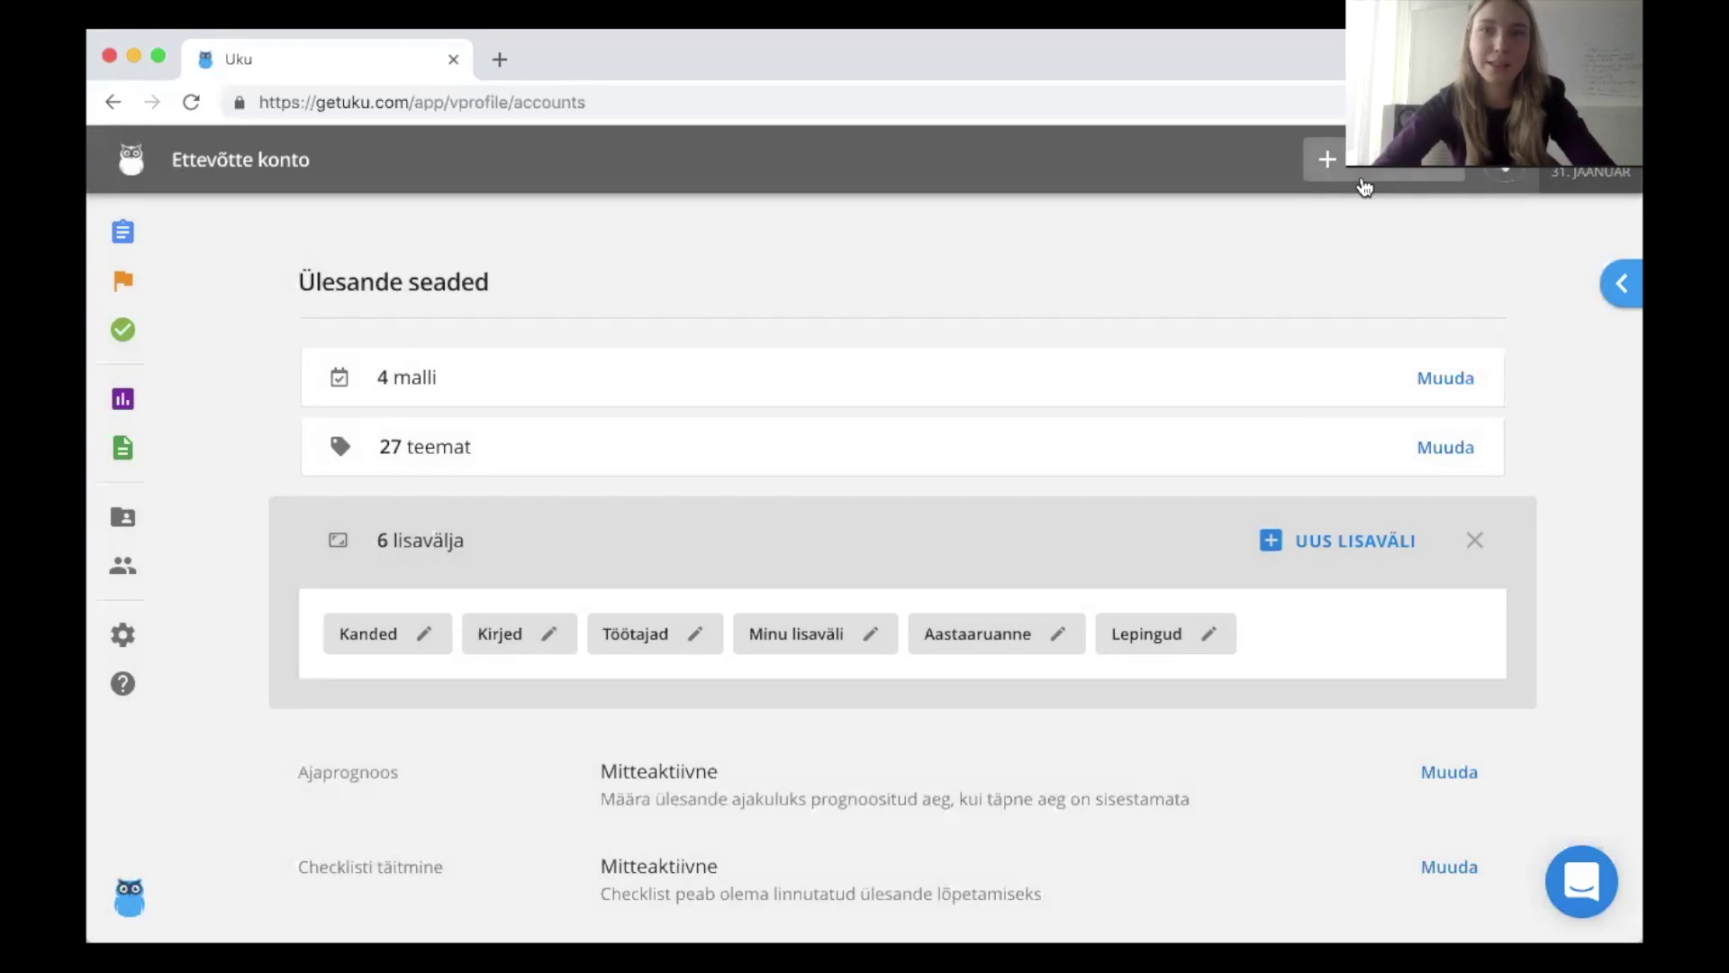
- Start a new task, add the Lepingud field to inspect its selectable options, and close the task without saving
left_click(1360, 166)
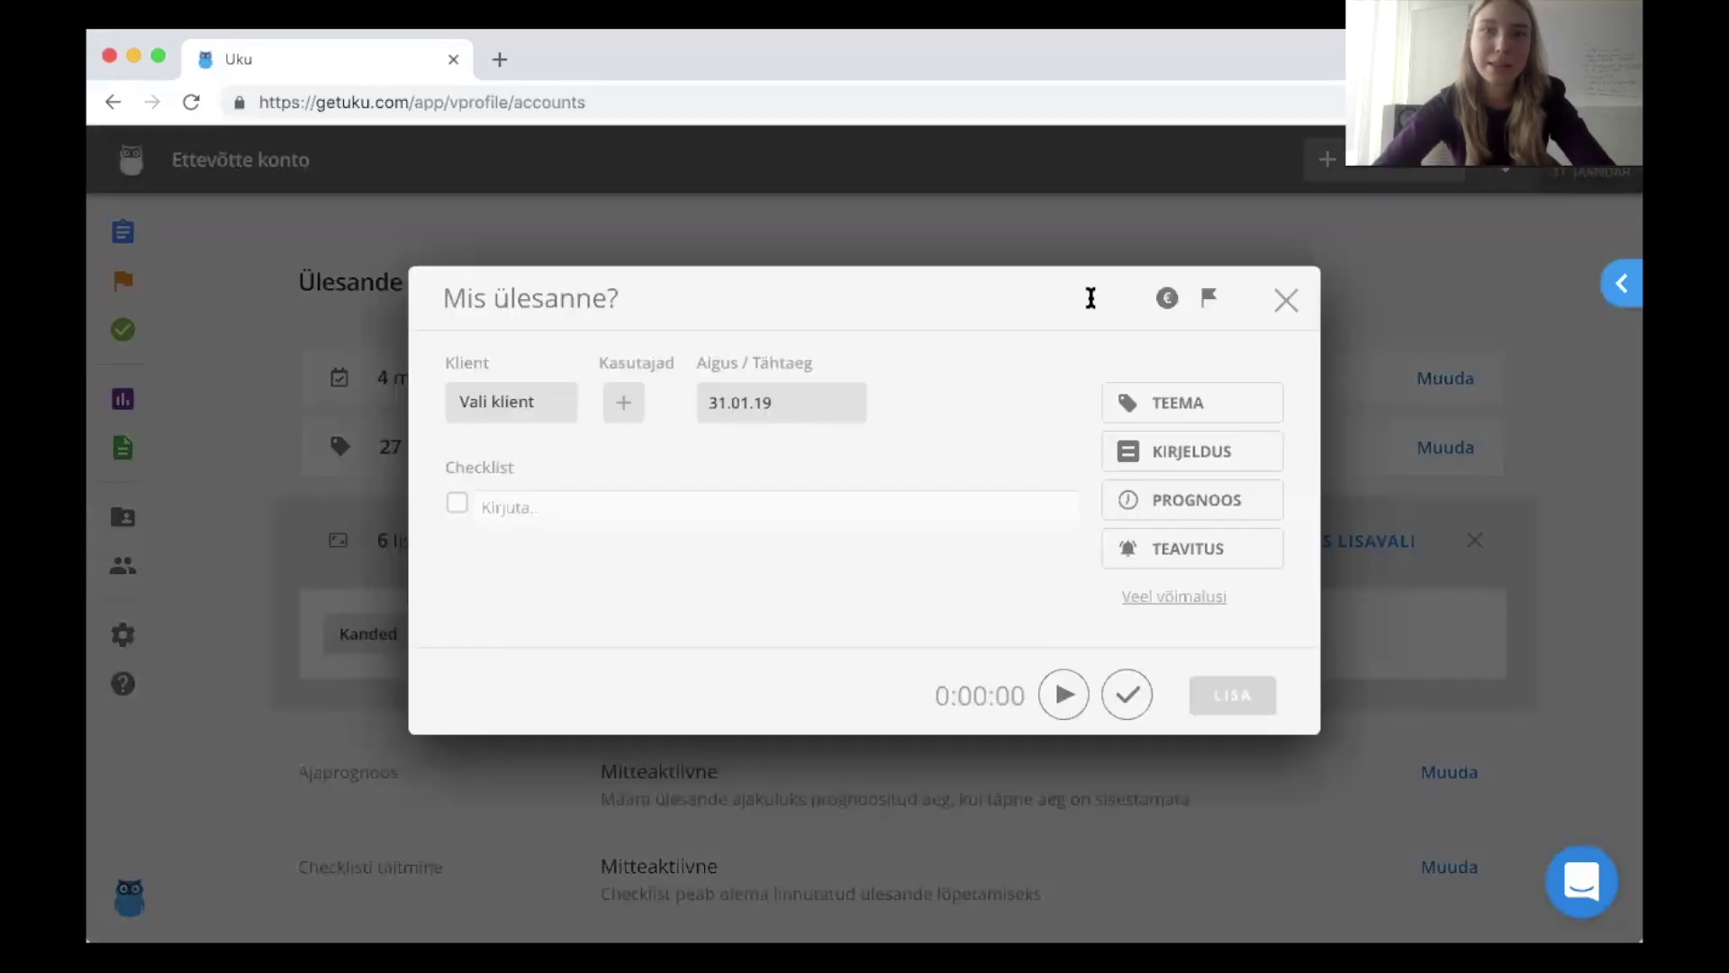
left_click(1175, 603)
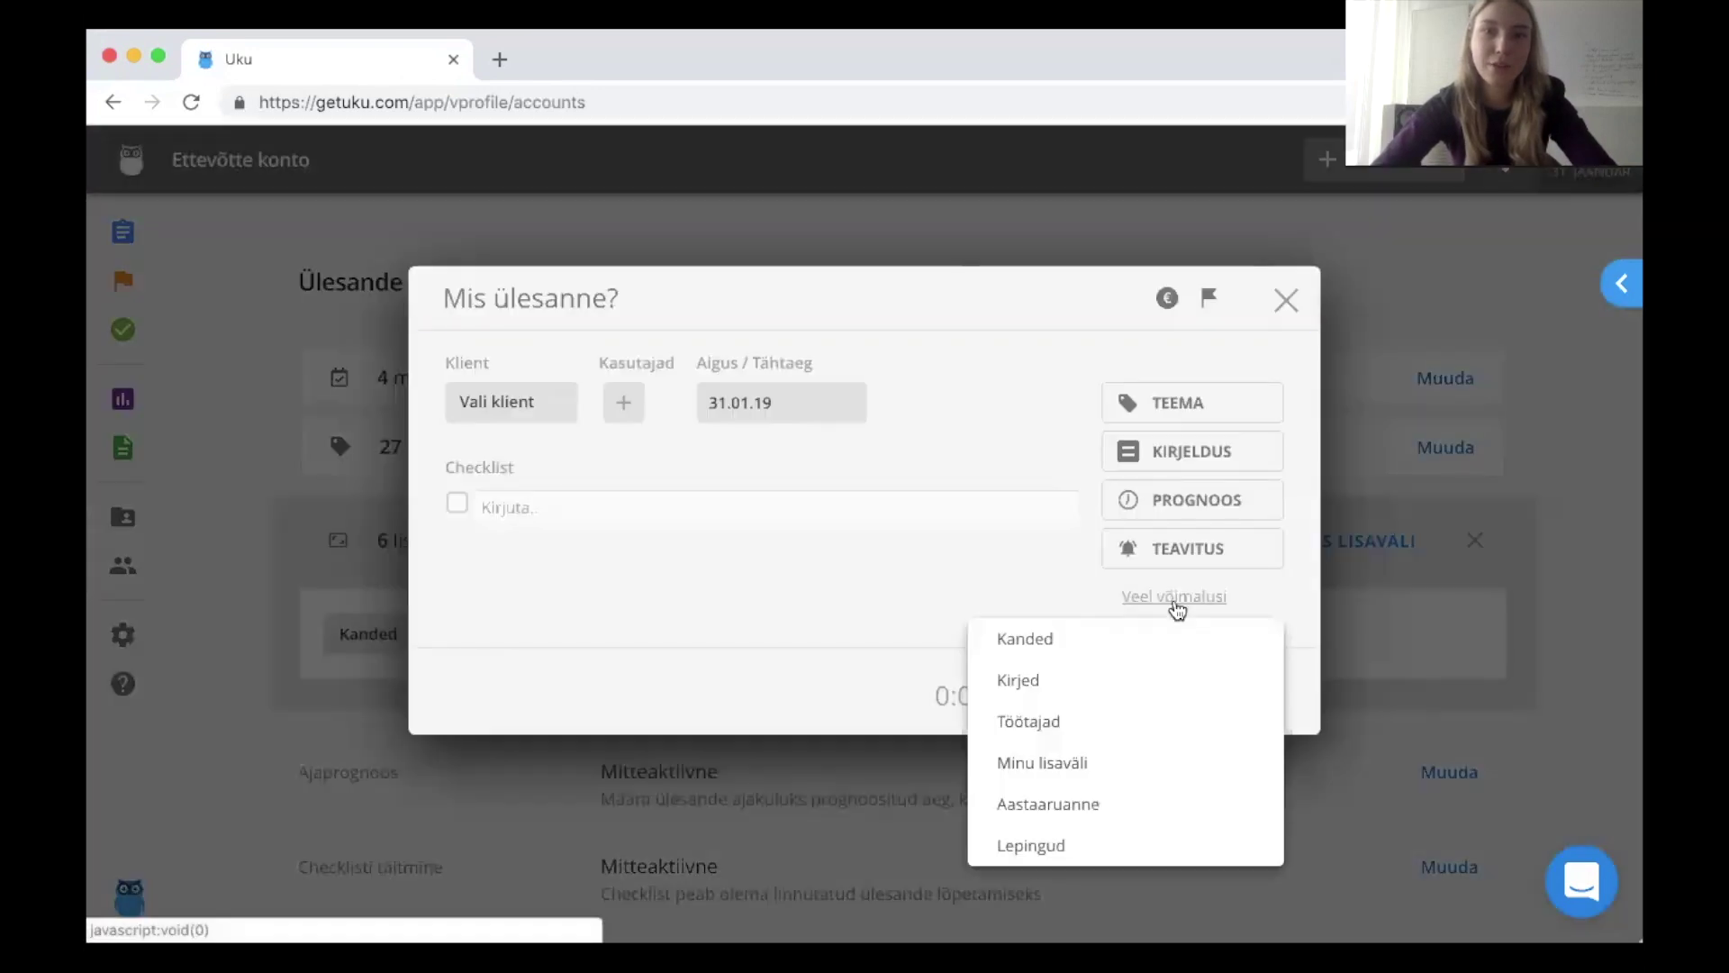
left_click(1081, 839)
left_click(964, 407)
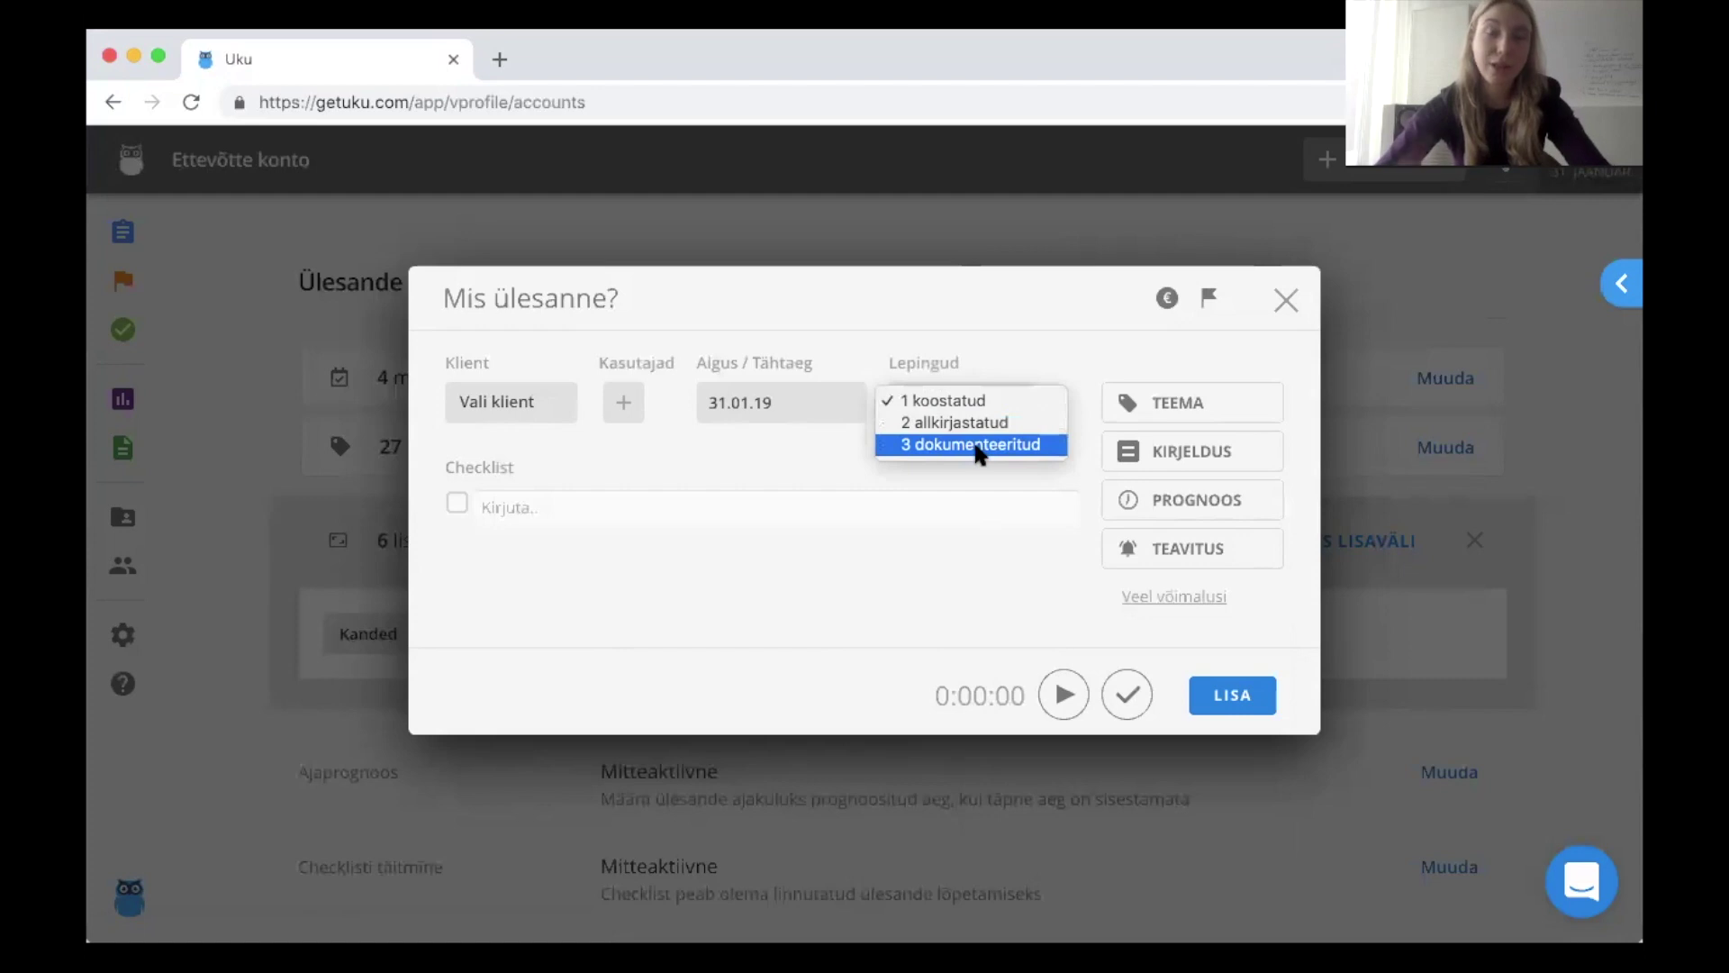
left_click(1285, 302)
left_click(1285, 301)
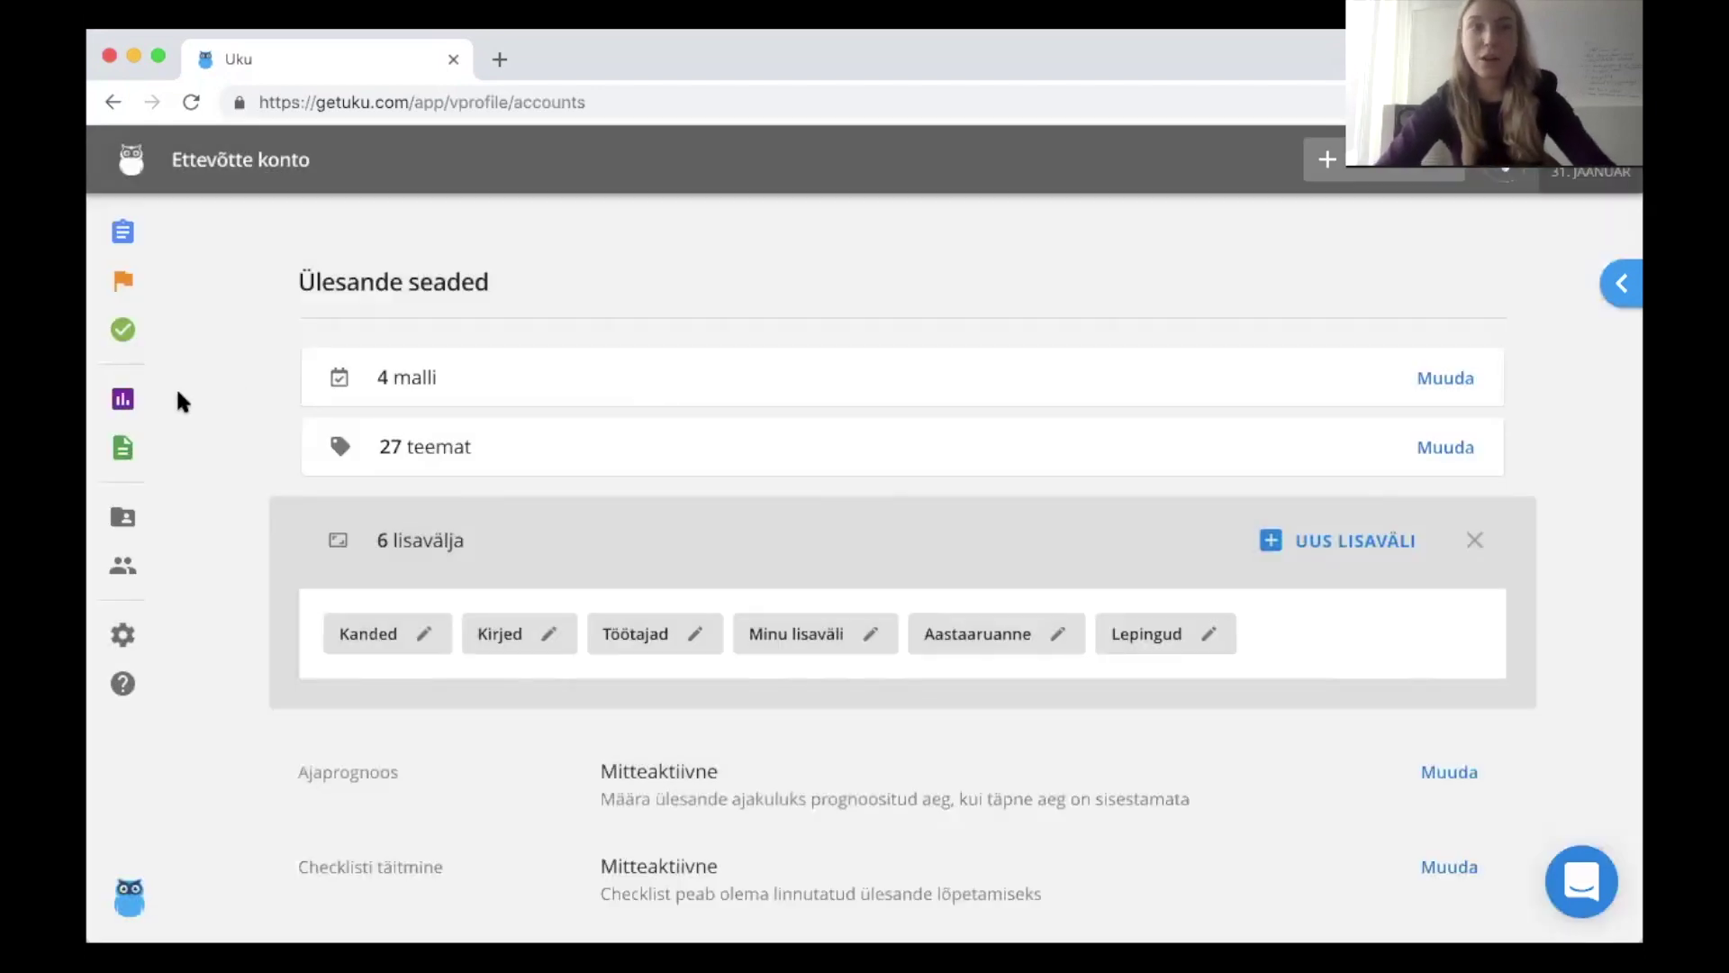
- Open the reports page and select OÜ SININE ÖÖKULL in the client filter
mouse_move(162, 401)
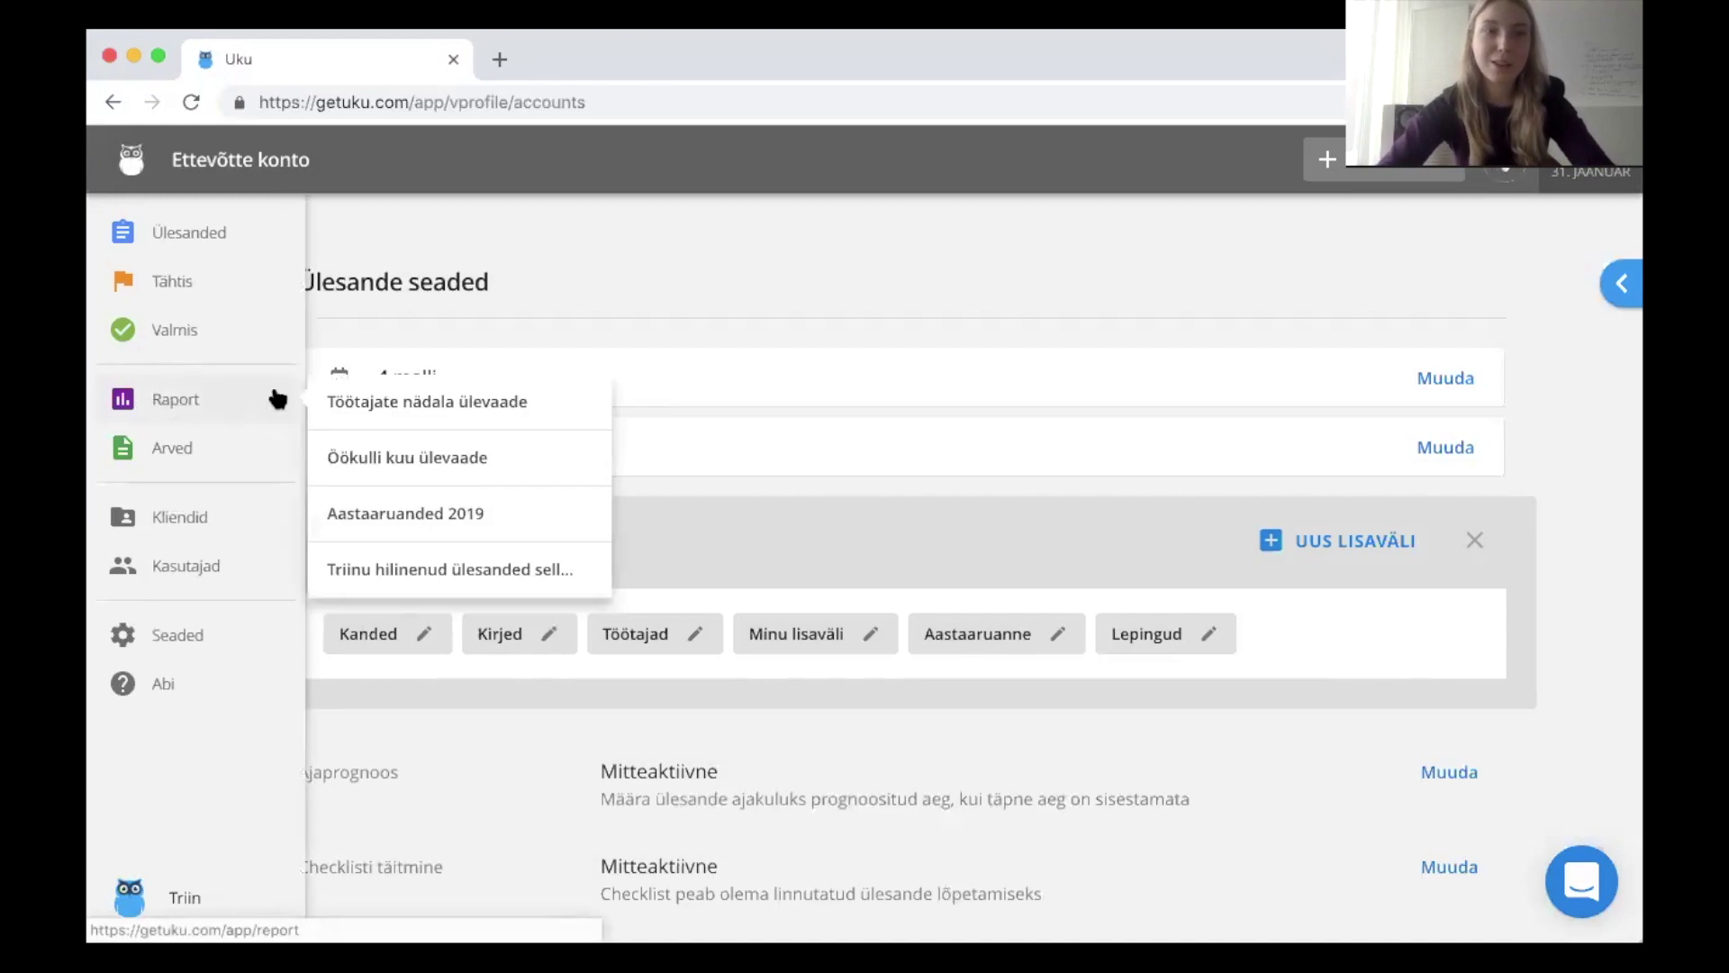
left_click(239, 393)
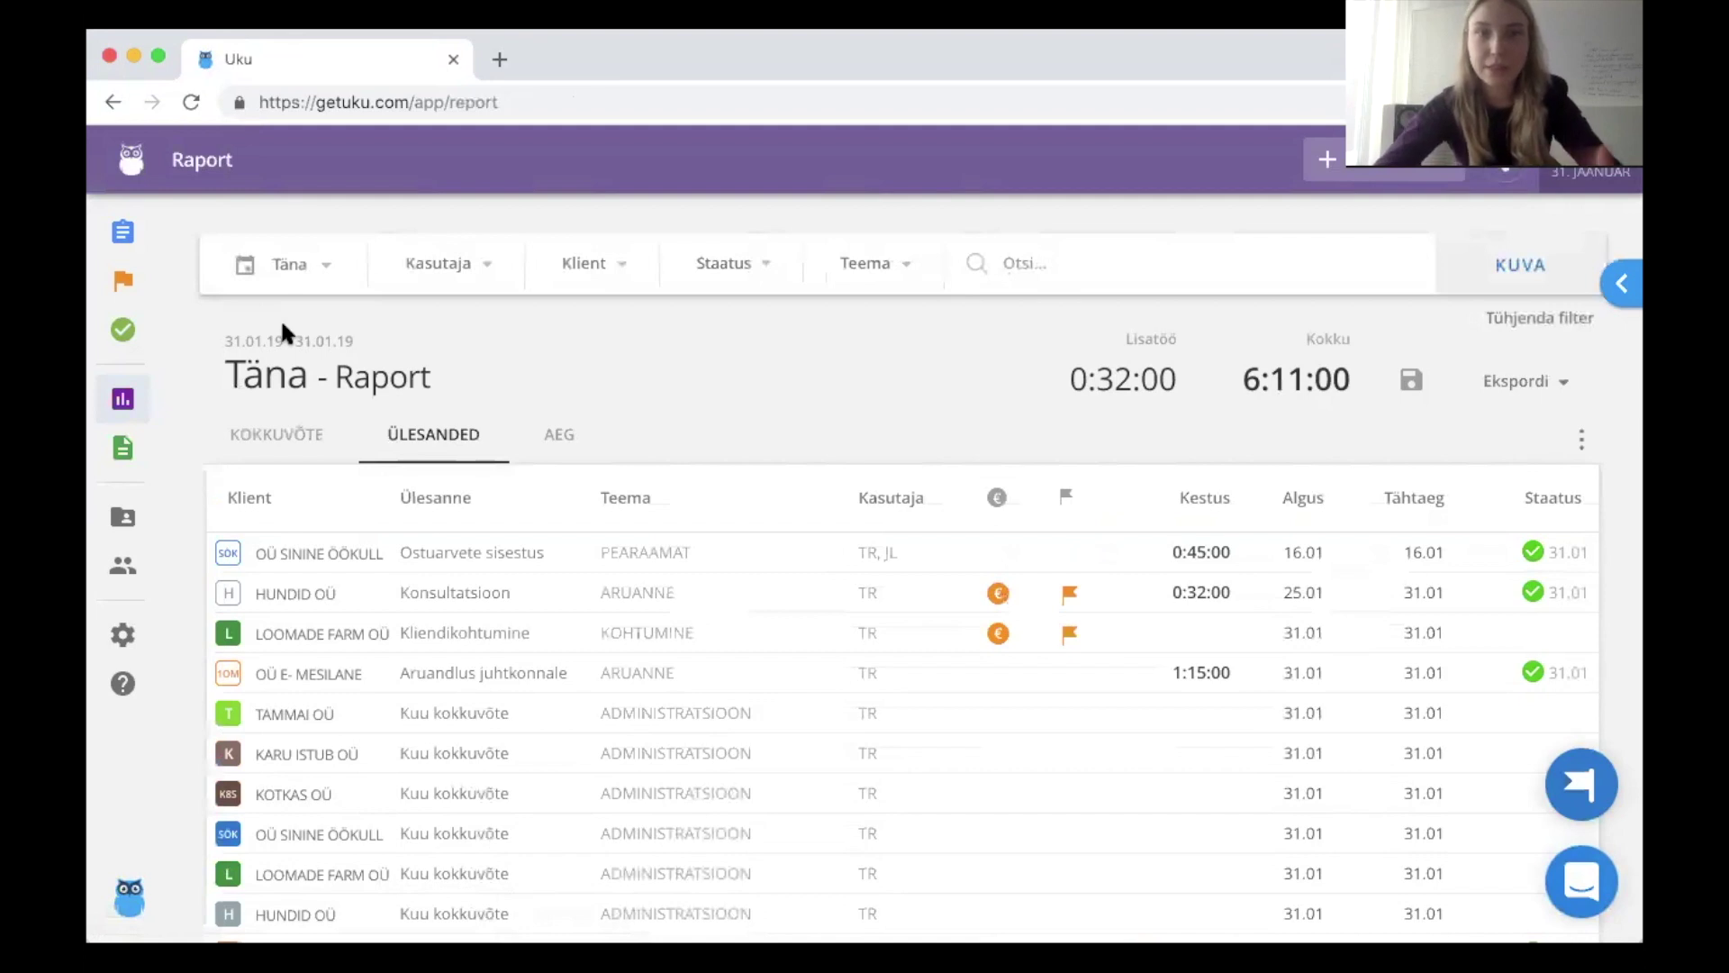
left_click(292, 266)
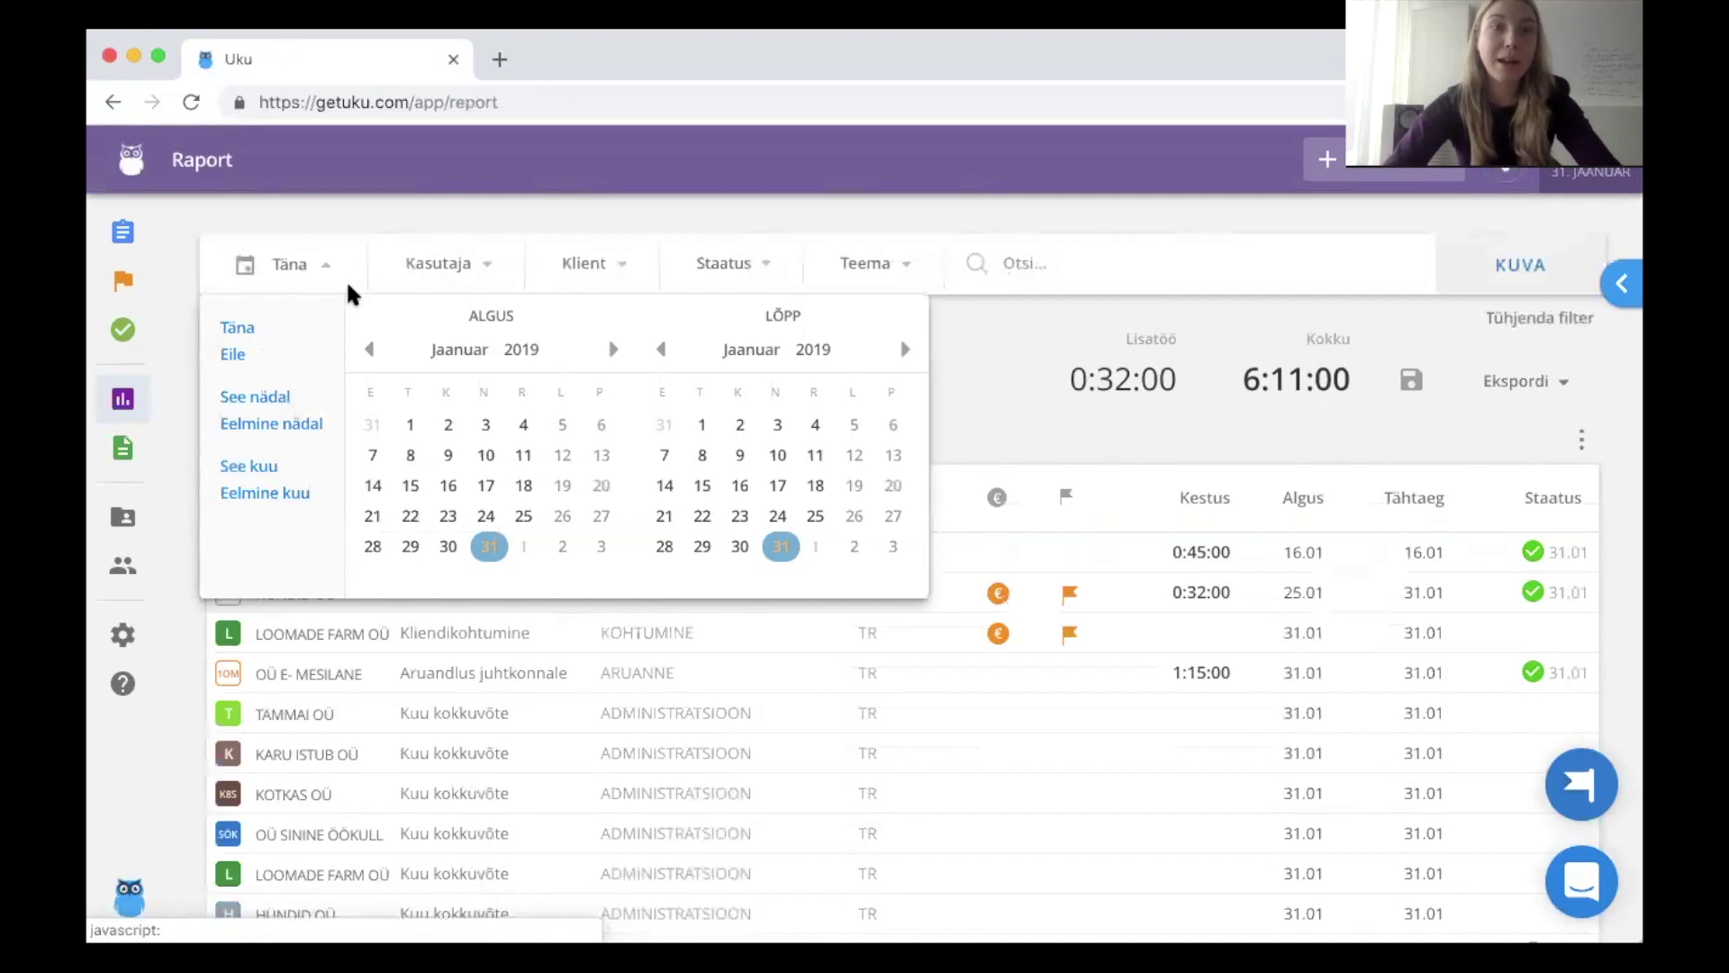
left_click(434, 268)
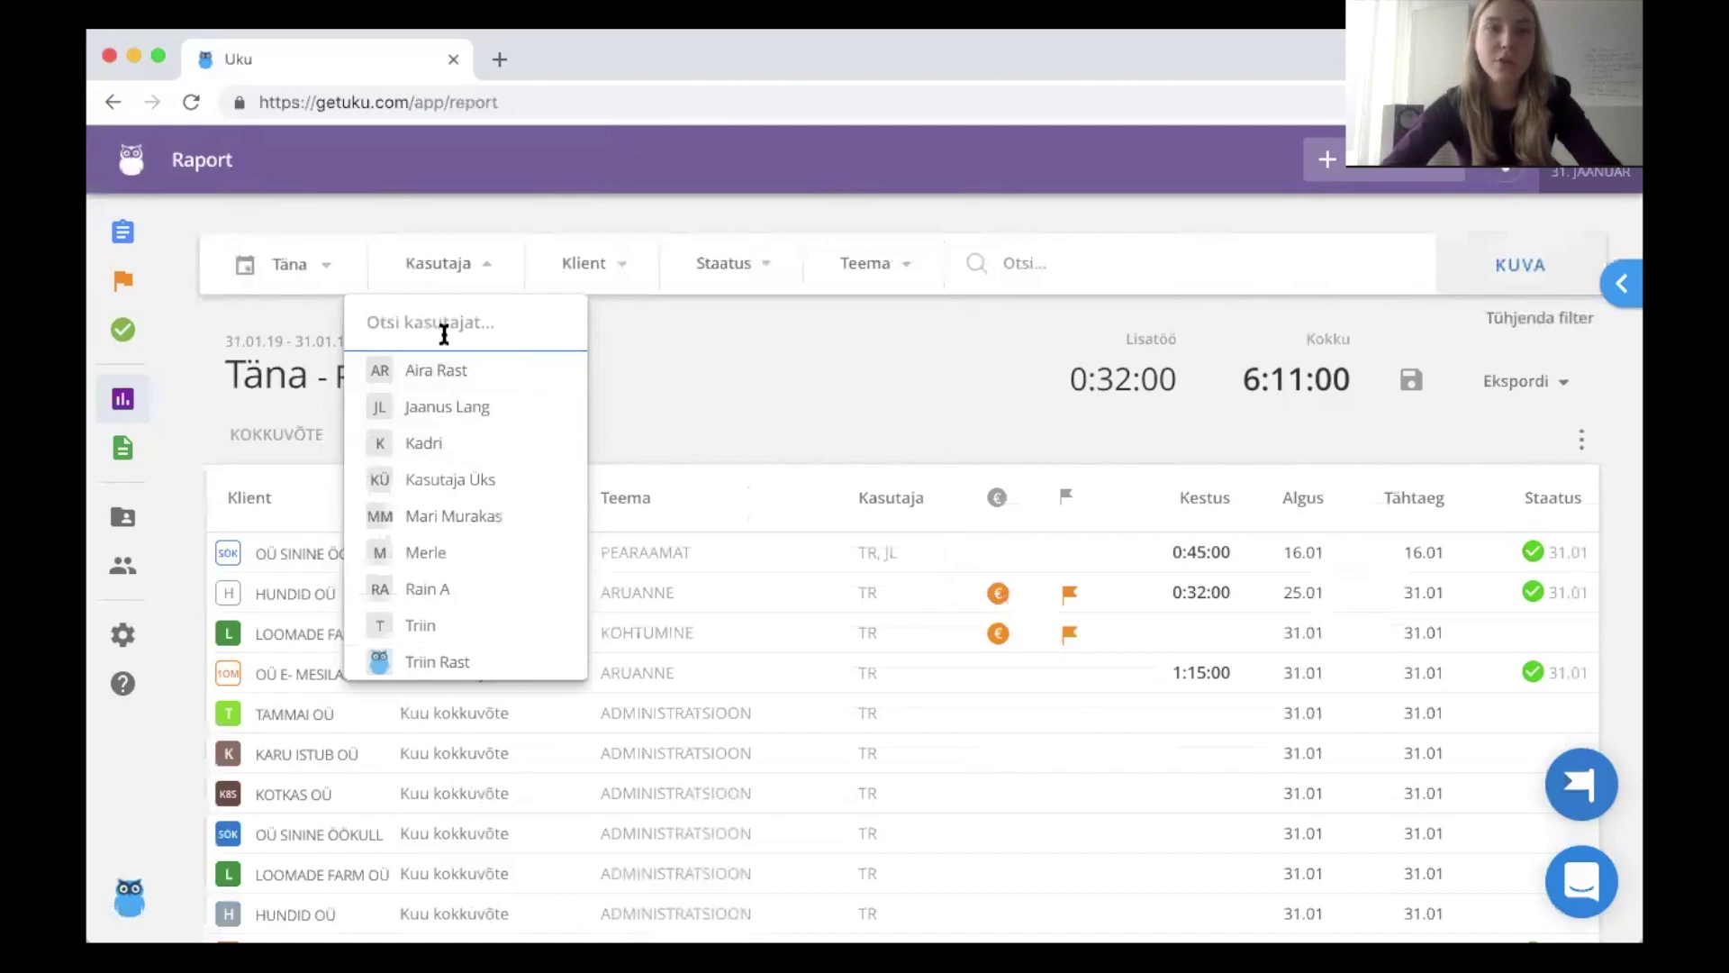
left_click(585, 264)
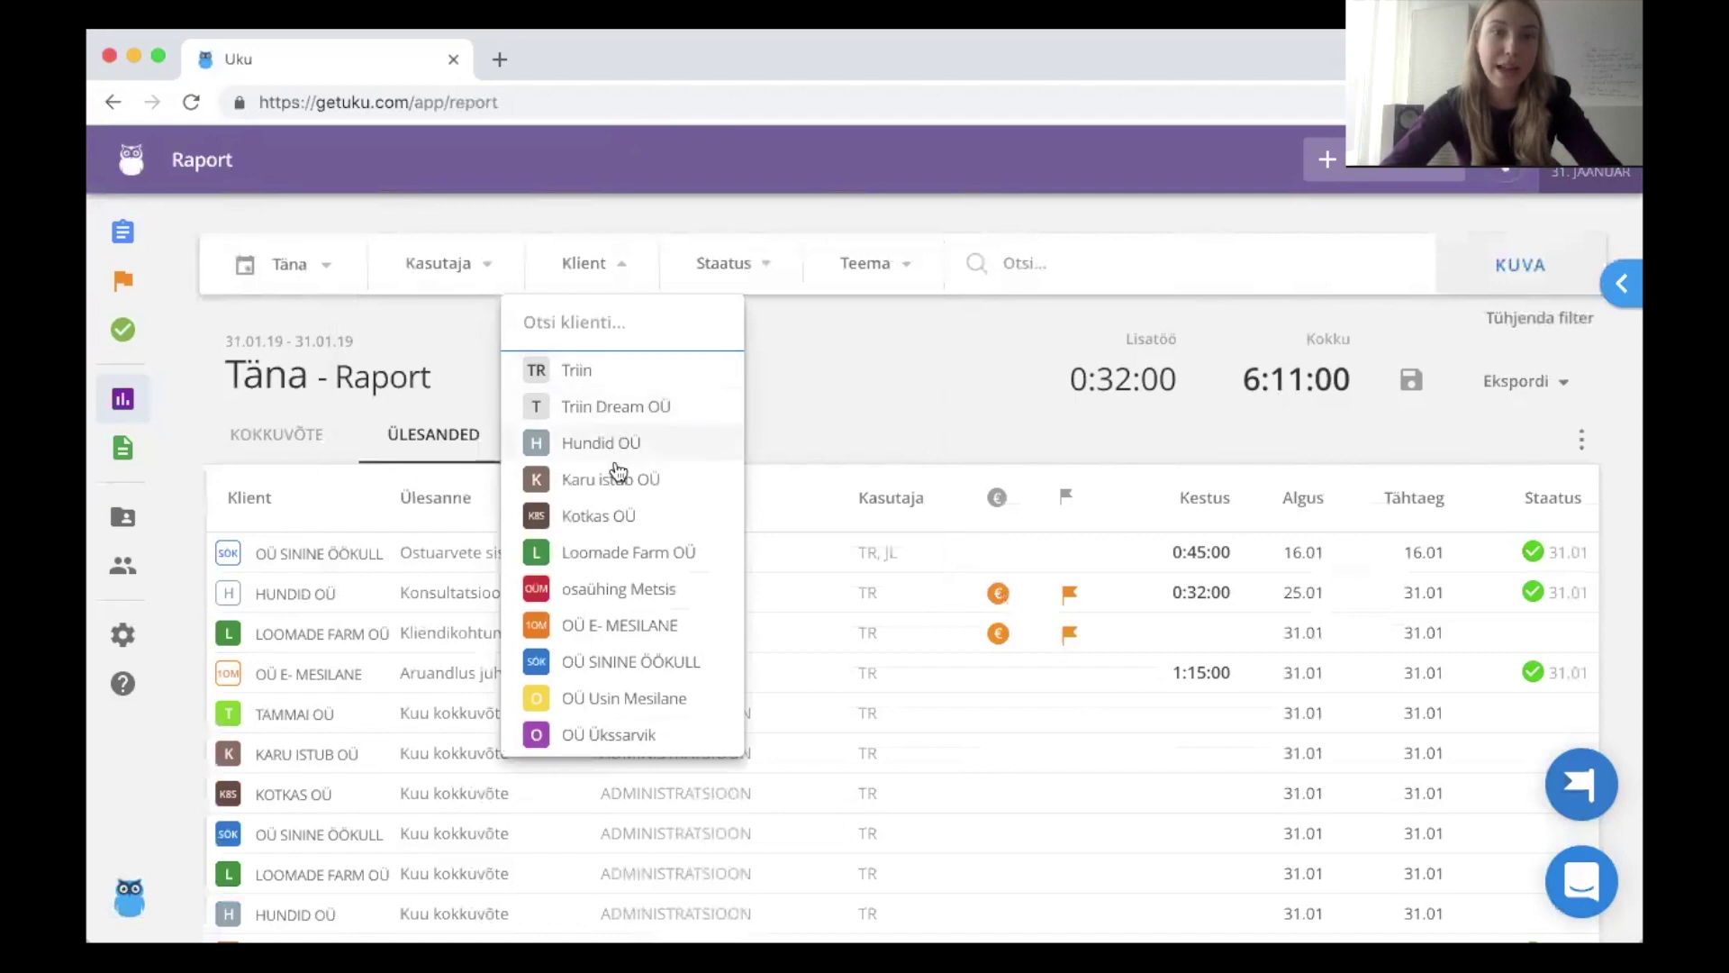
scroll(622, 612, "down", 3)
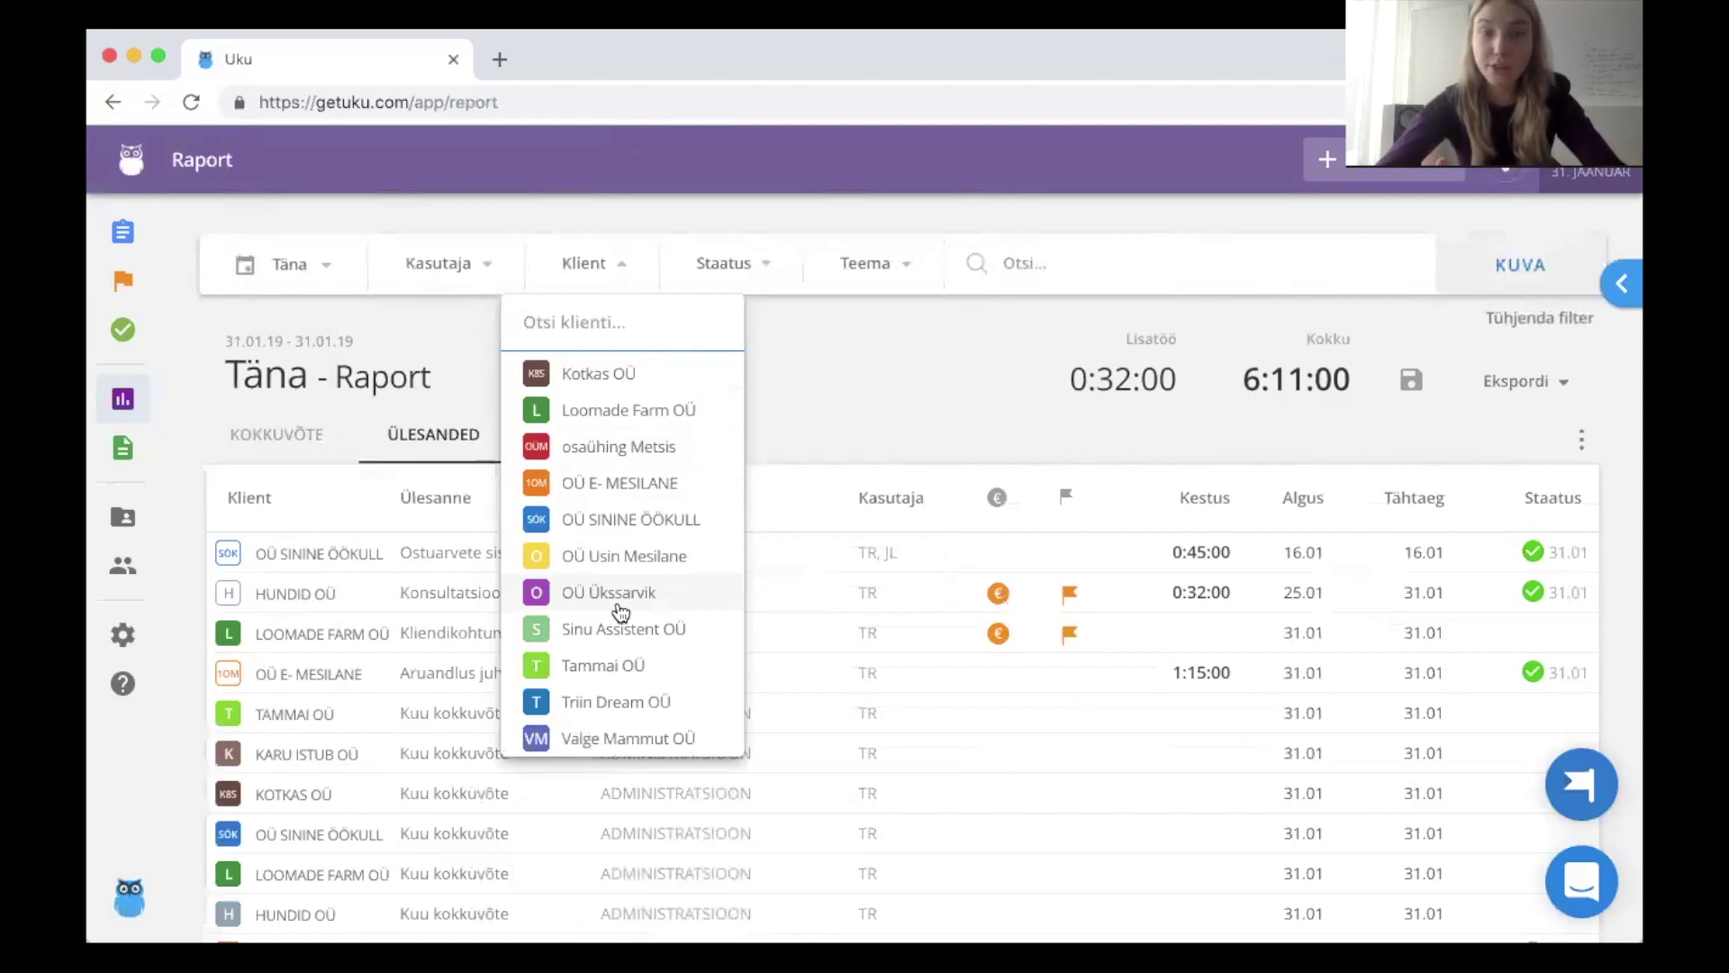
left_click(645, 530)
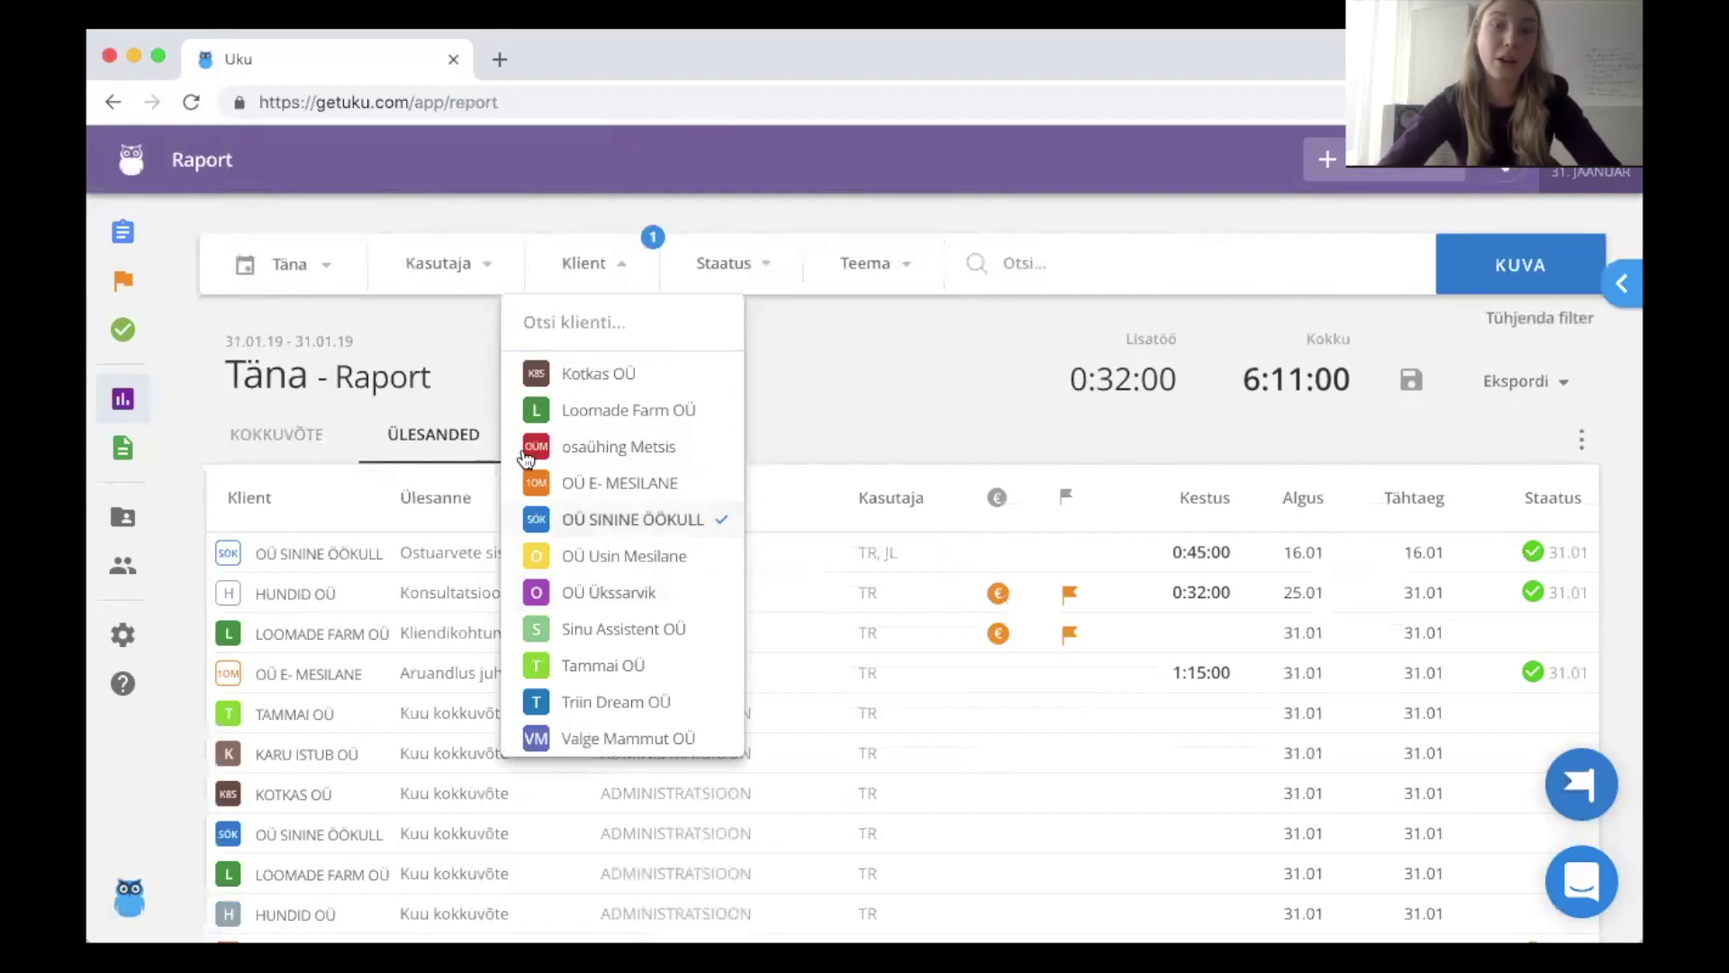
- Set the start date of the report period to 1 January 2018
left_click(297, 279)
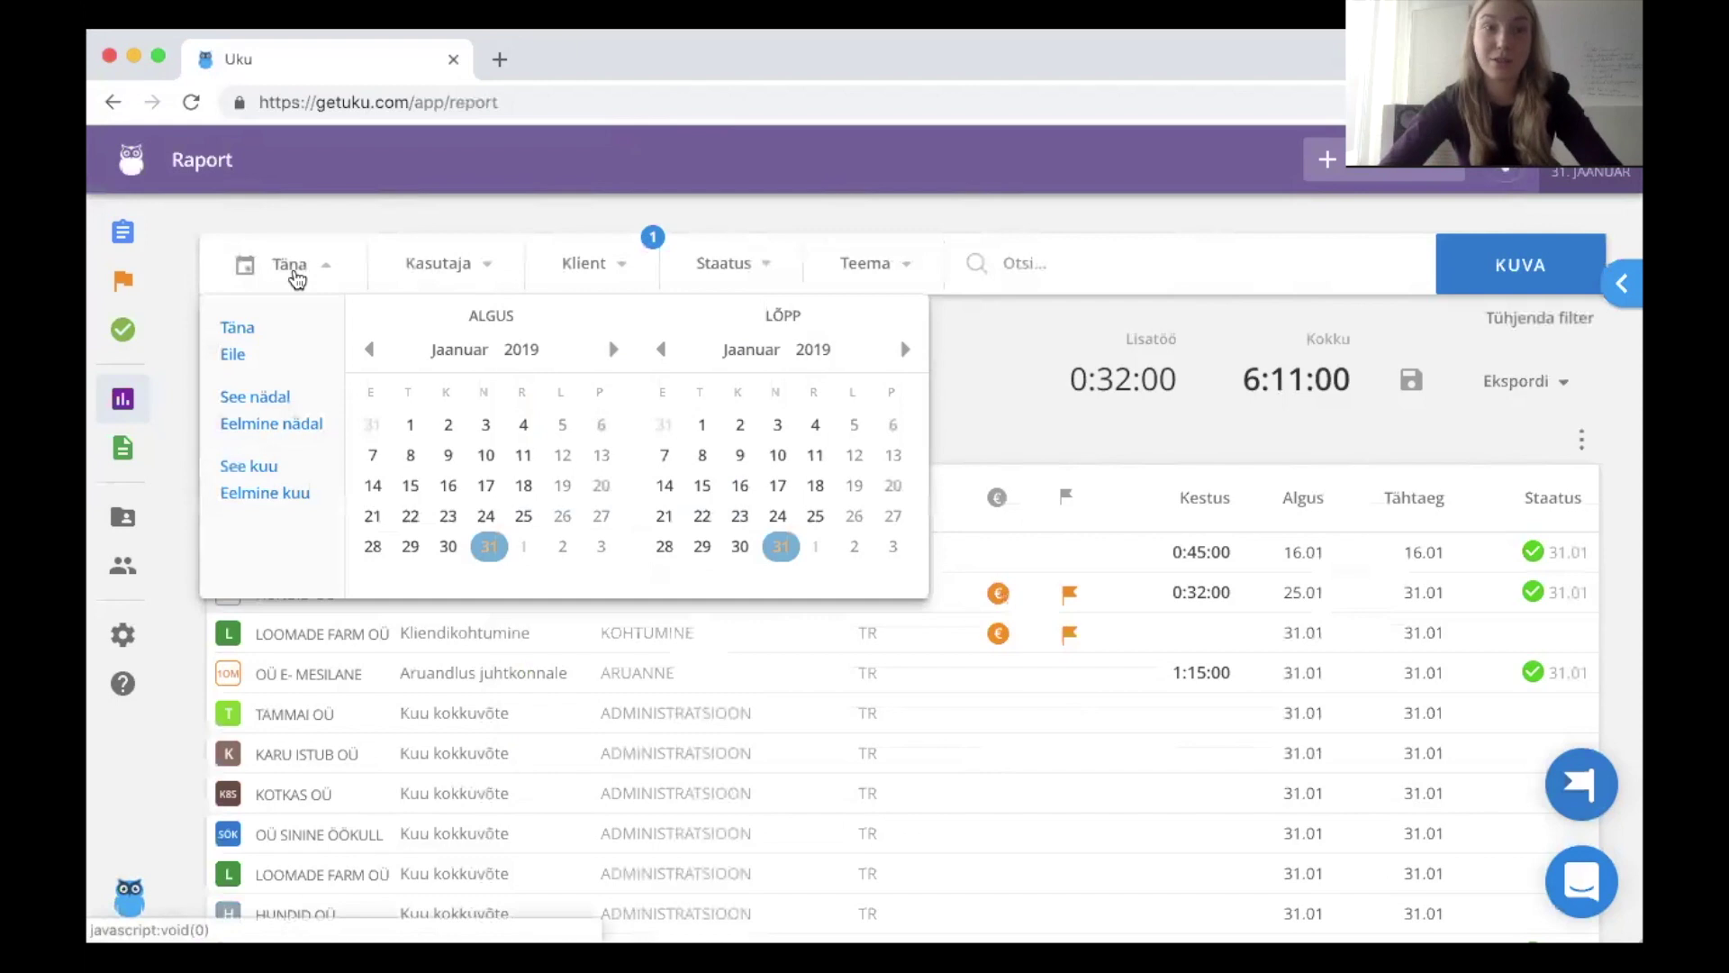
double_click(371, 350)
double_click(370, 350)
double_click(370, 349)
left_click(370, 349)
double_click(370, 350)
double_click(370, 349)
left_click(370, 349)
left_click(370, 350)
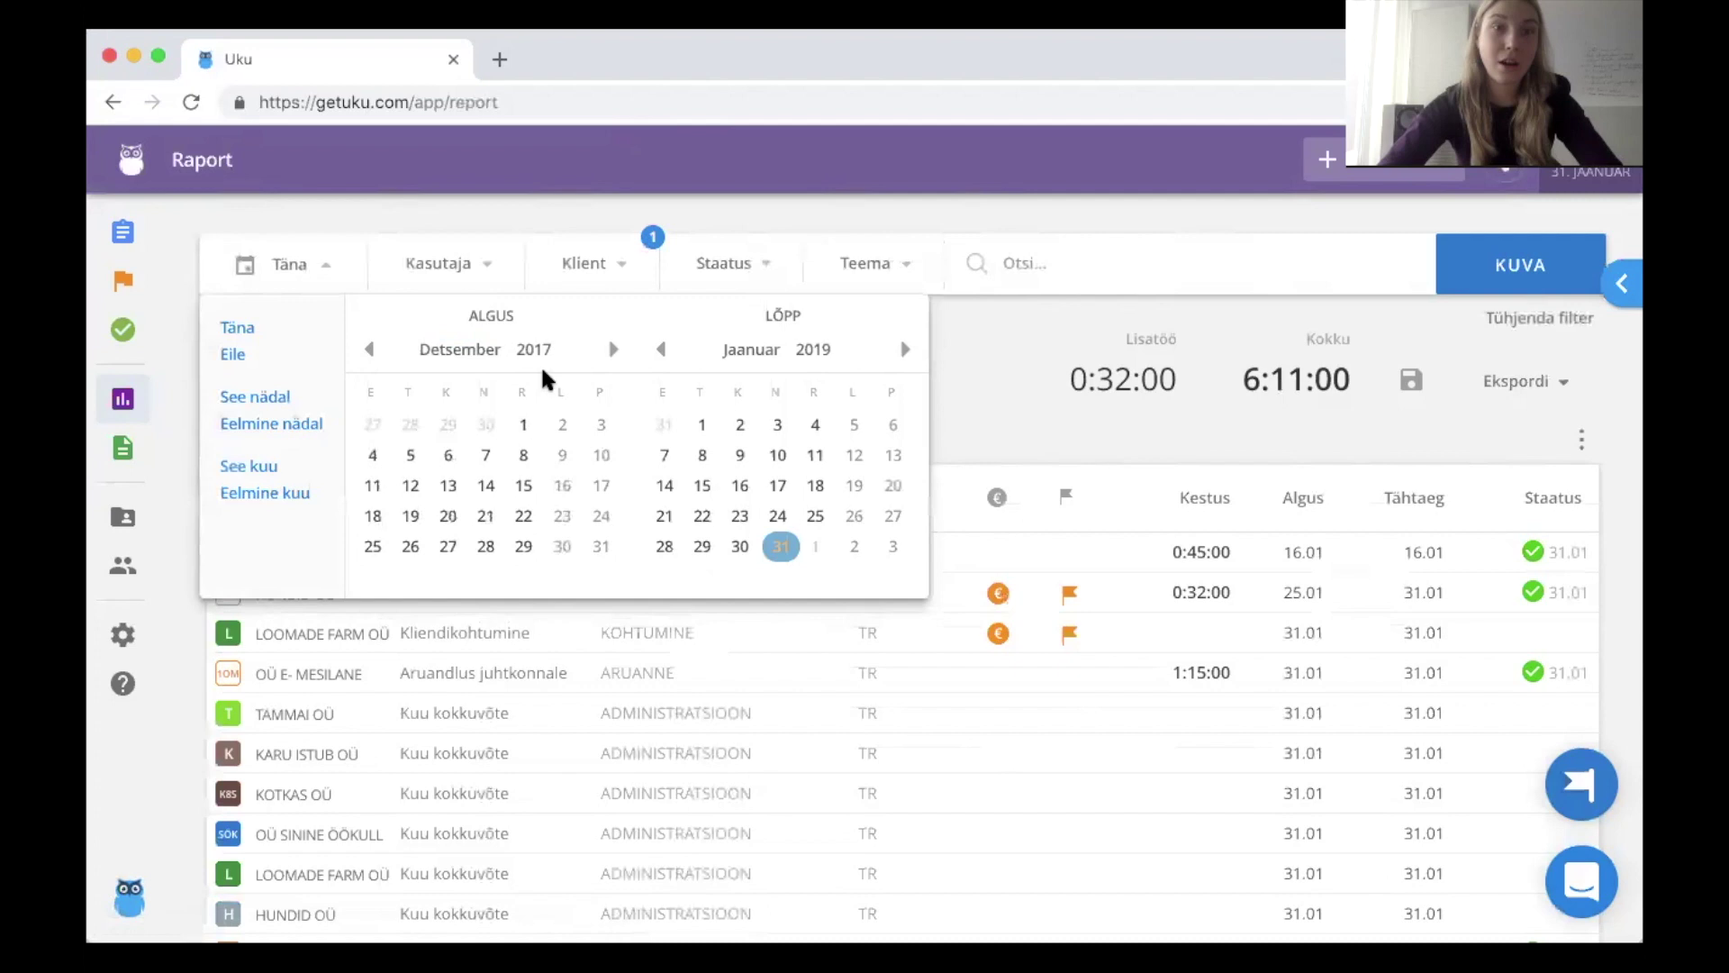
left_click(614, 349)
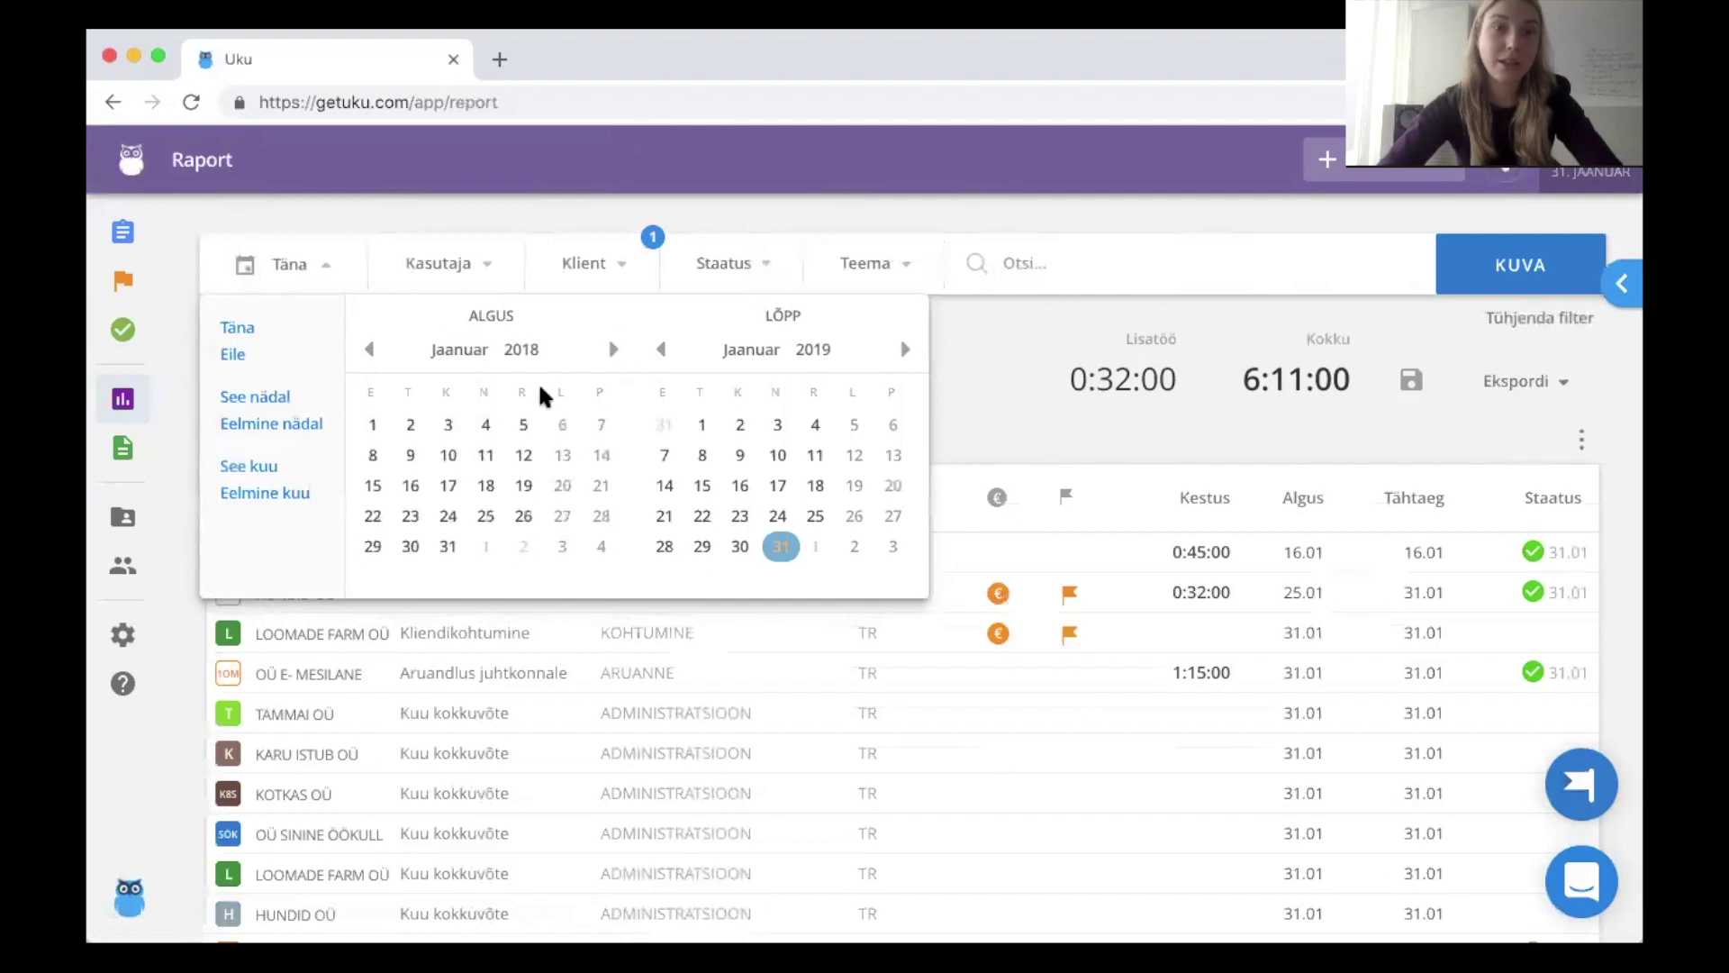
left_click(378, 430)
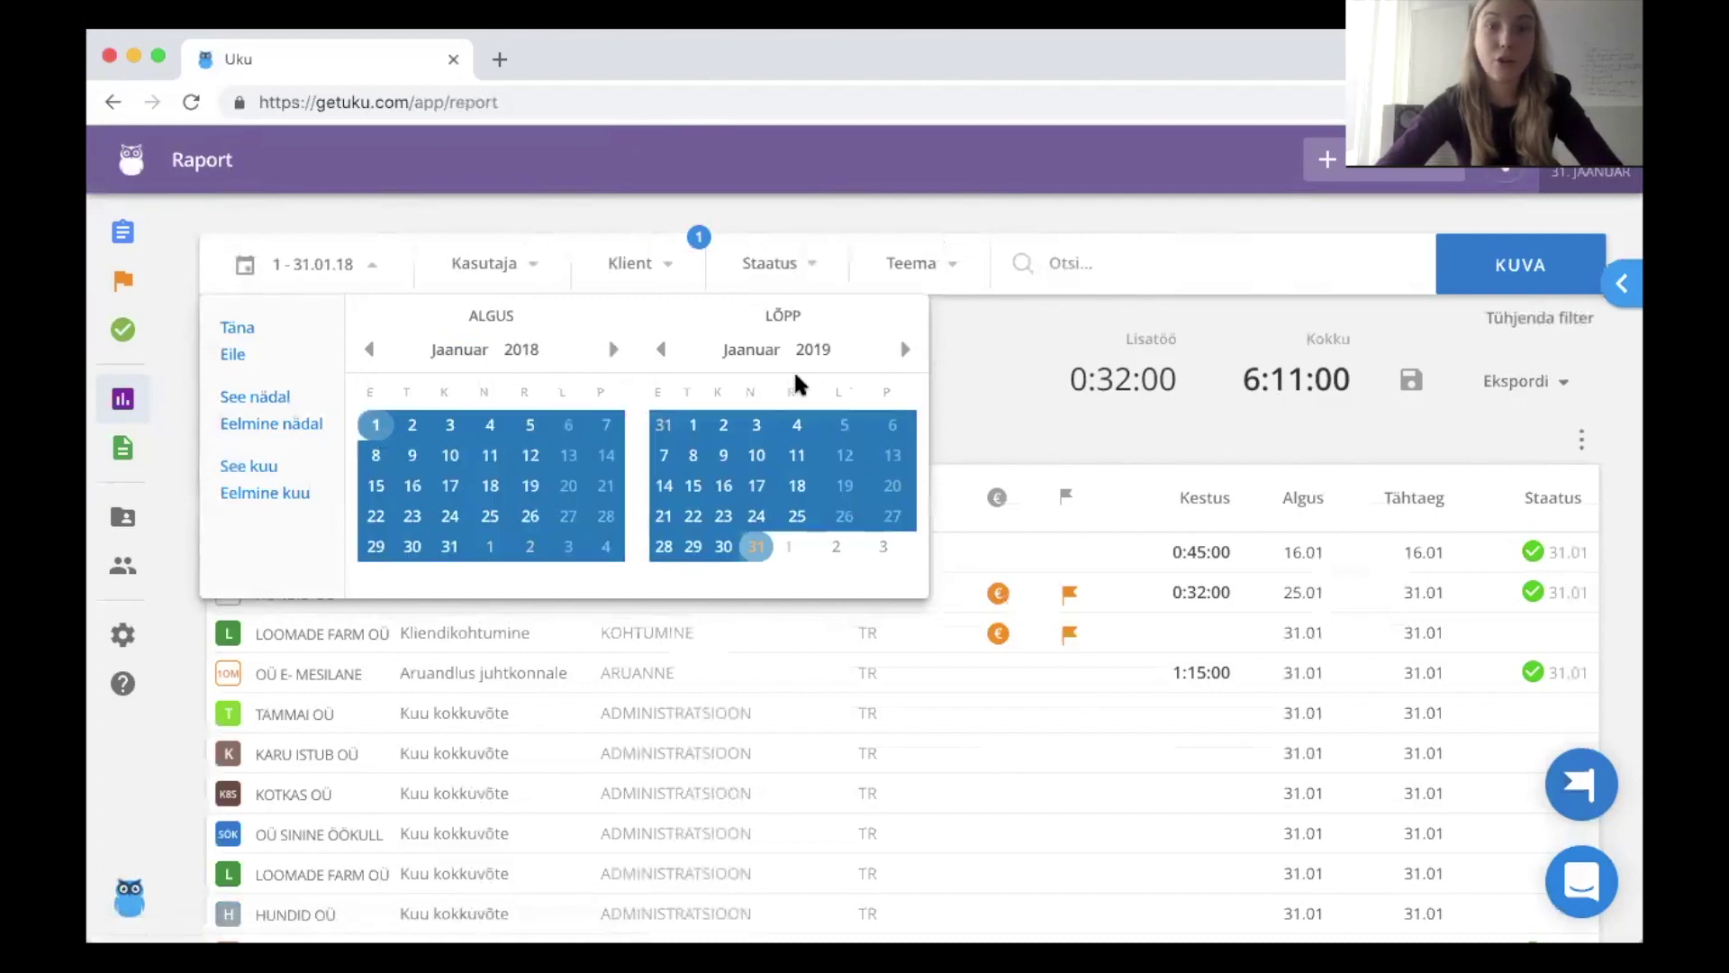
- Set the end date of the report period to 31 December 2018 and display the filtered report
left_click(668, 427)
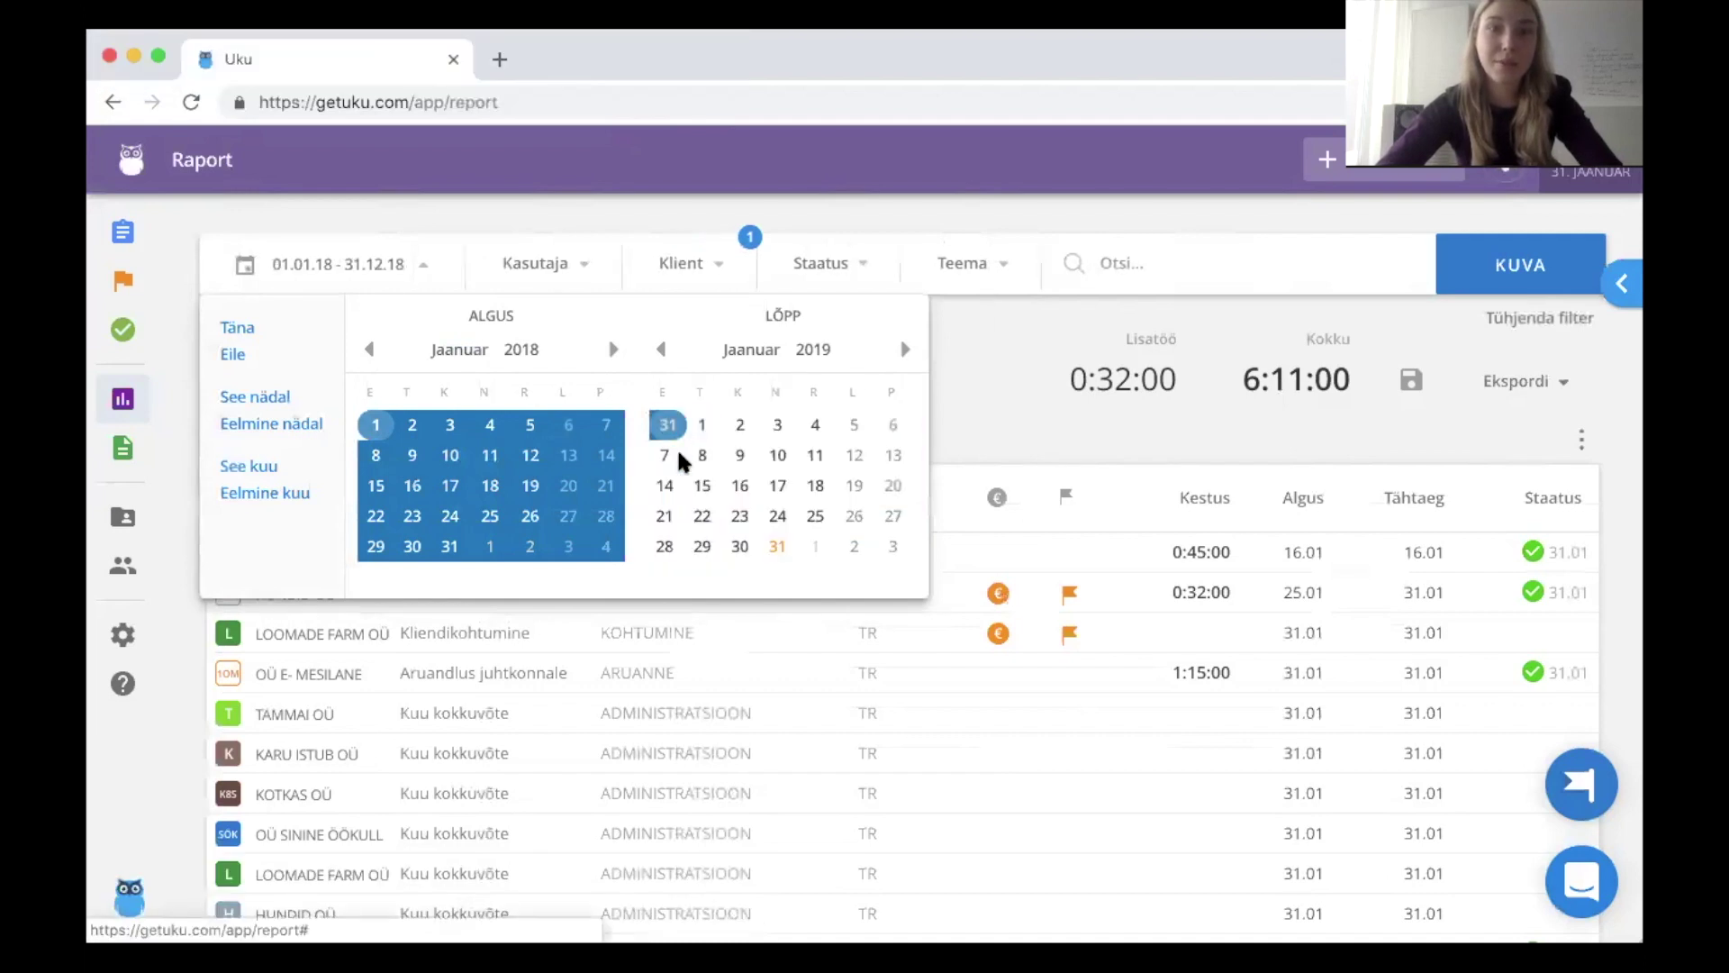
left_click(662, 350)
left_click(661, 349)
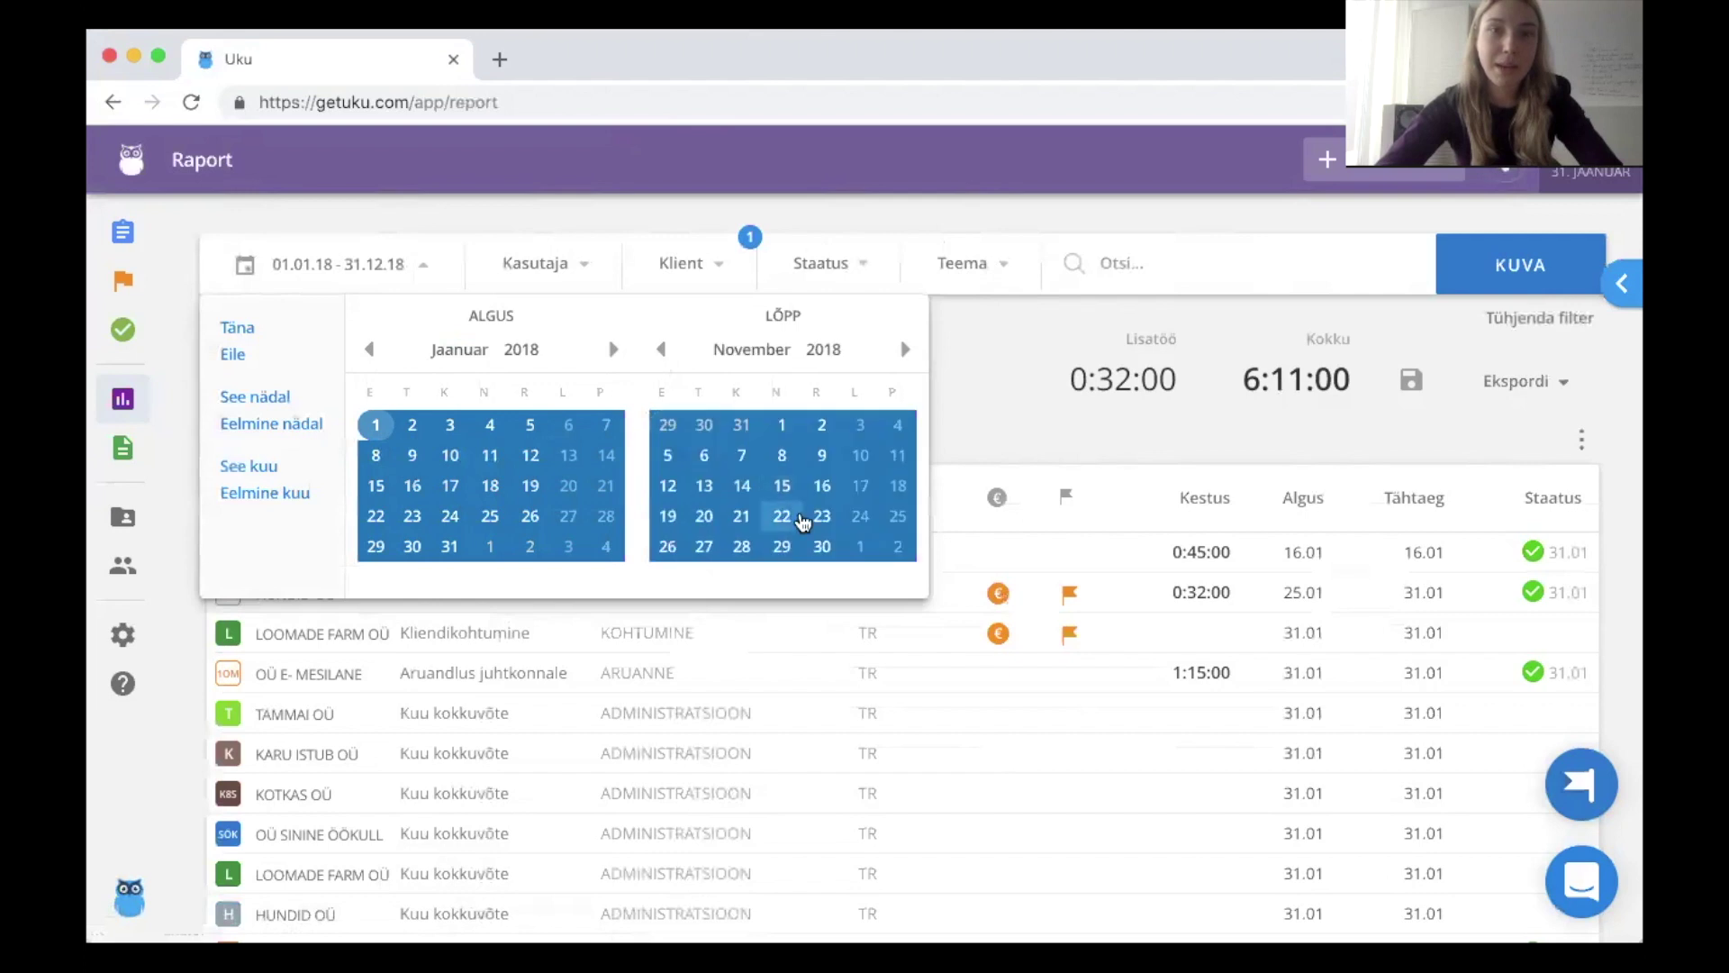
left_click(904, 348)
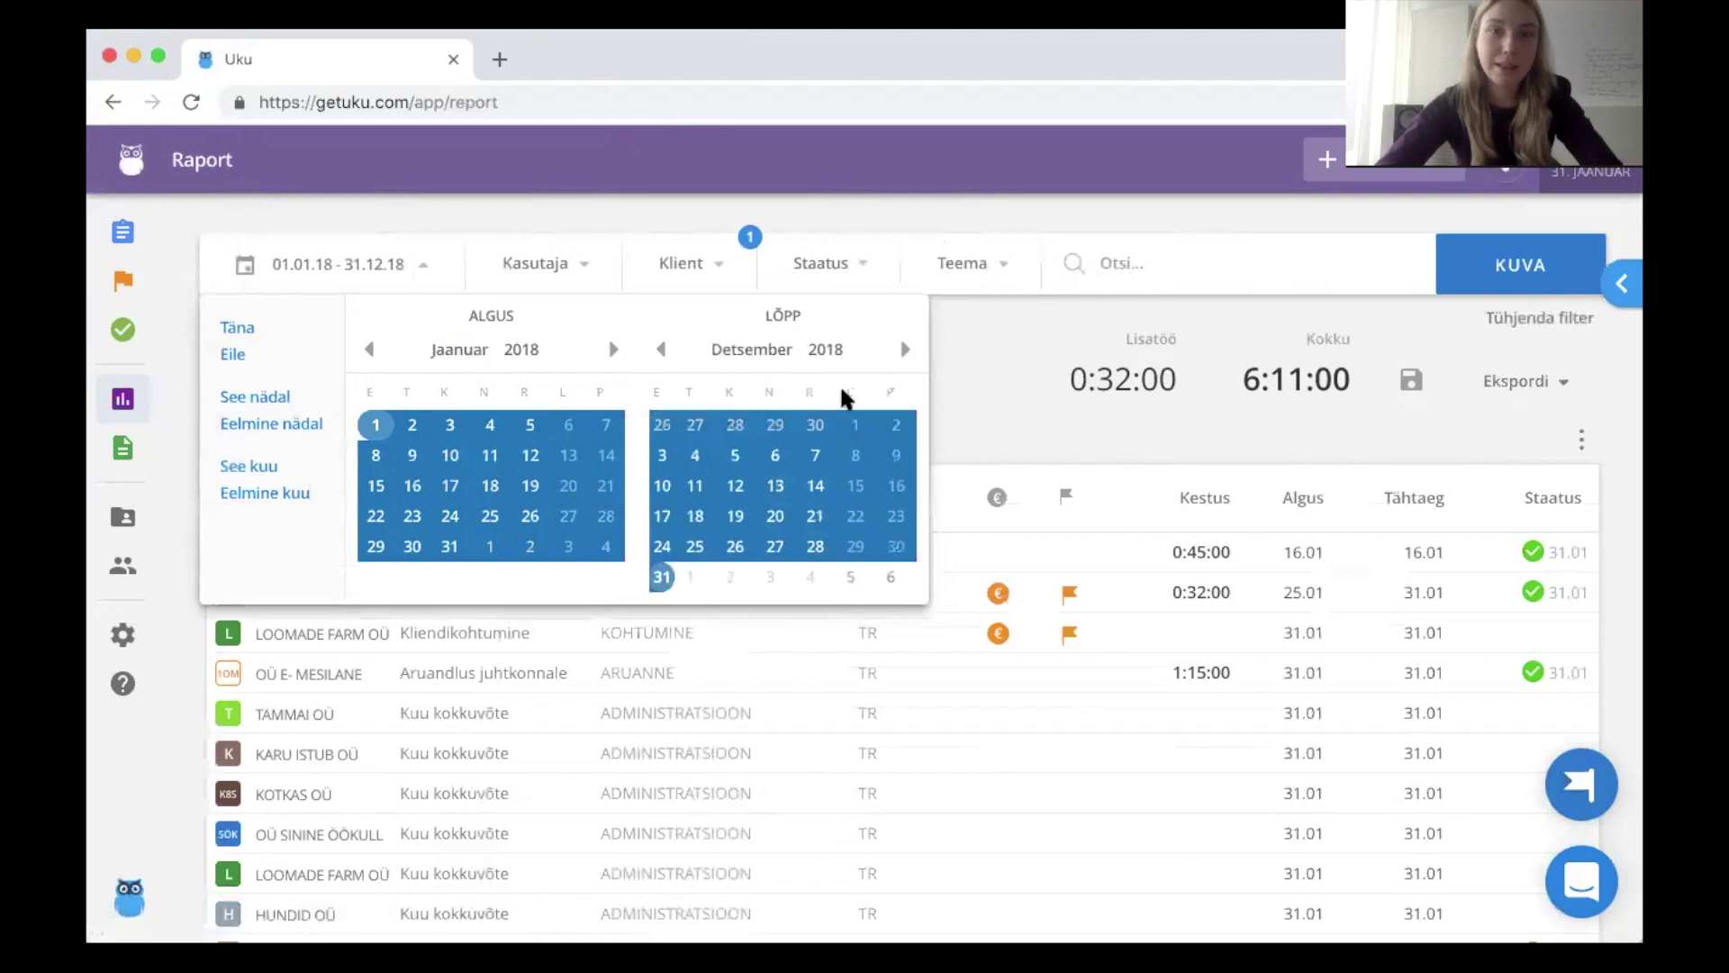
left_click(1493, 281)
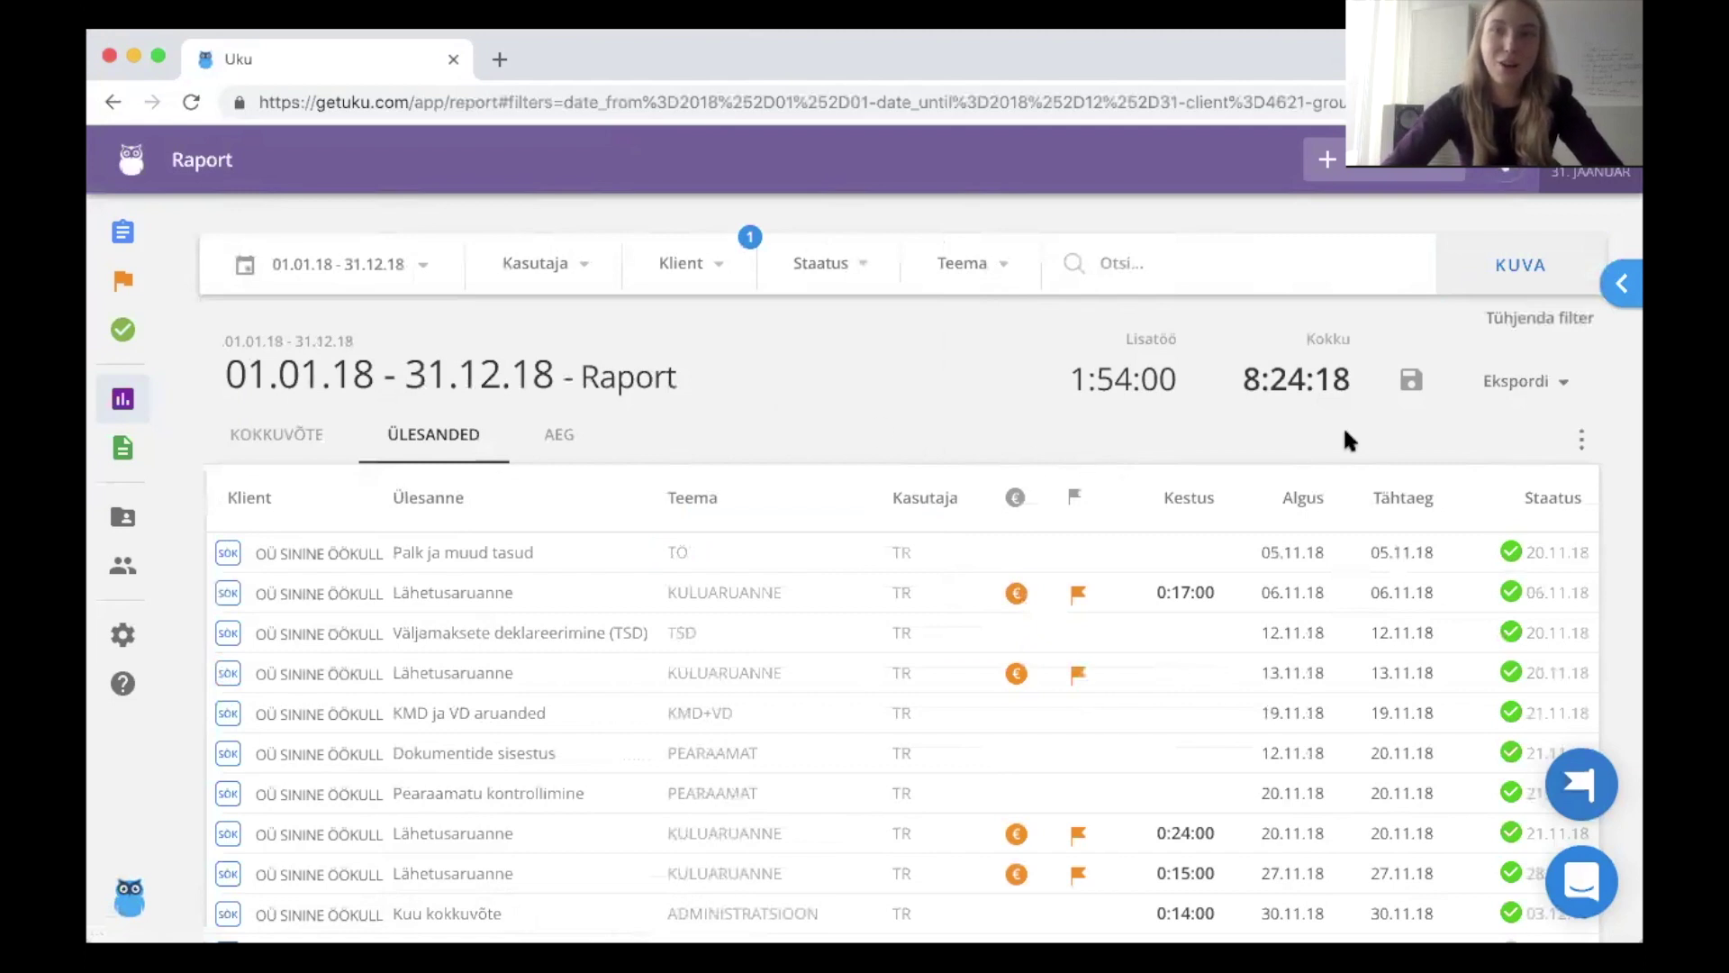
- Export the report as a PDF, read through the downloaded file and close it
left_click(1560, 384)
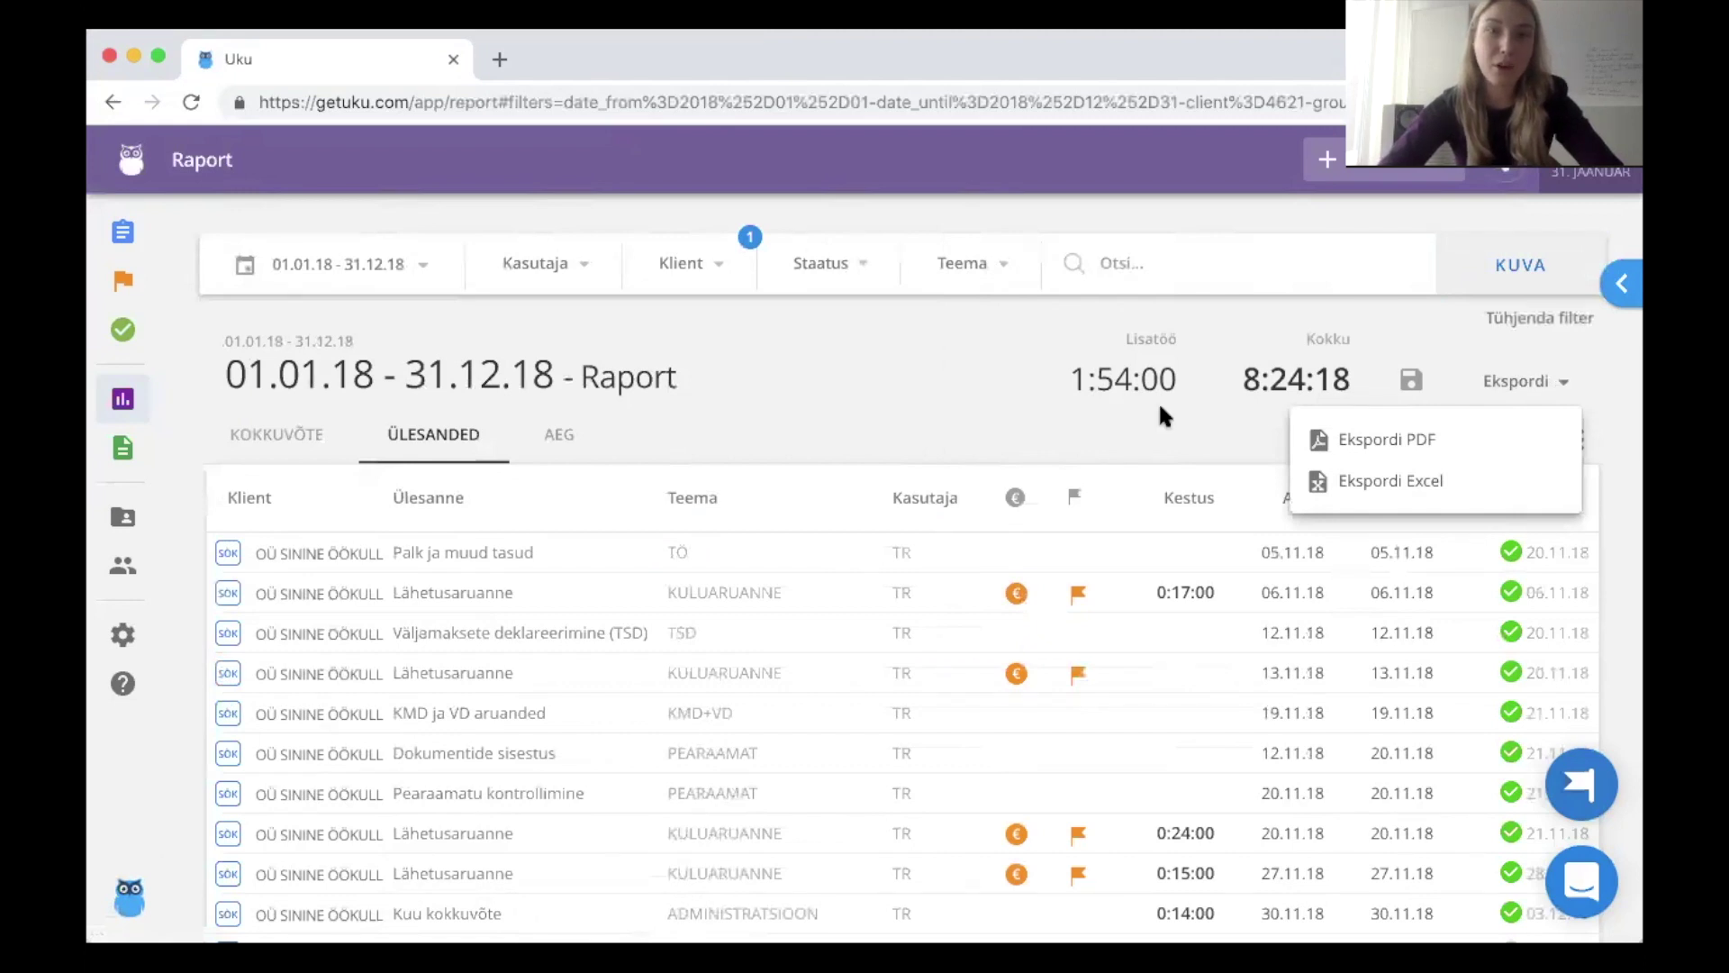
left_click(912, 434)
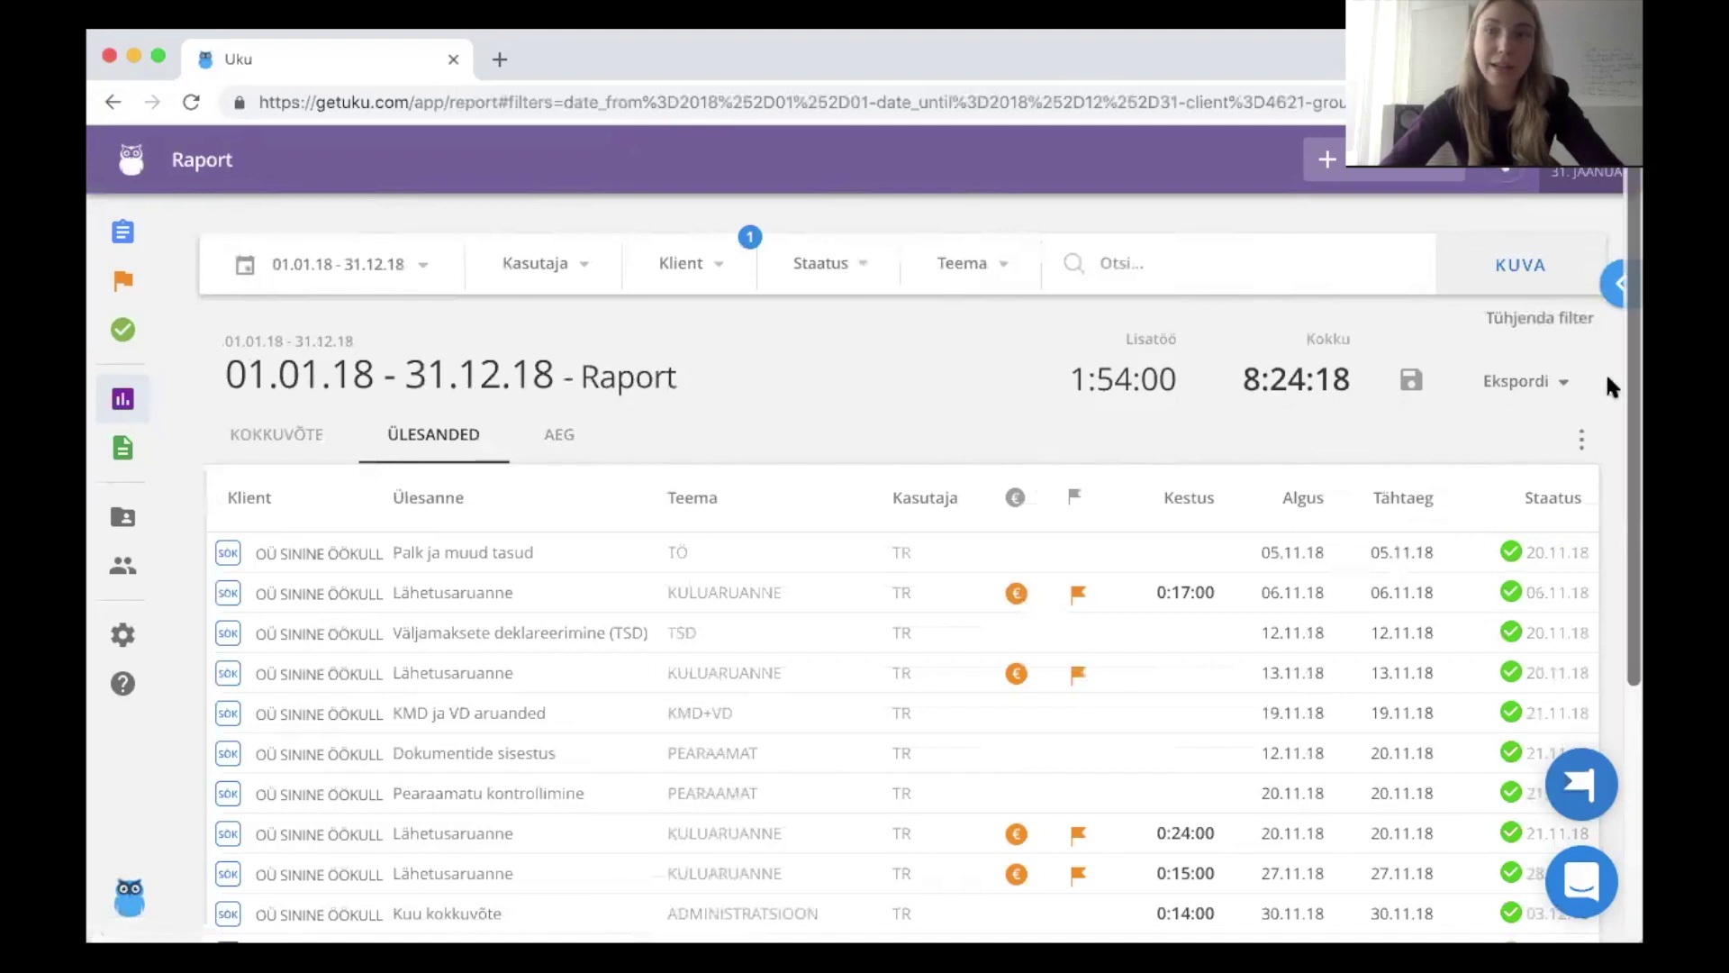
left_click(1561, 384)
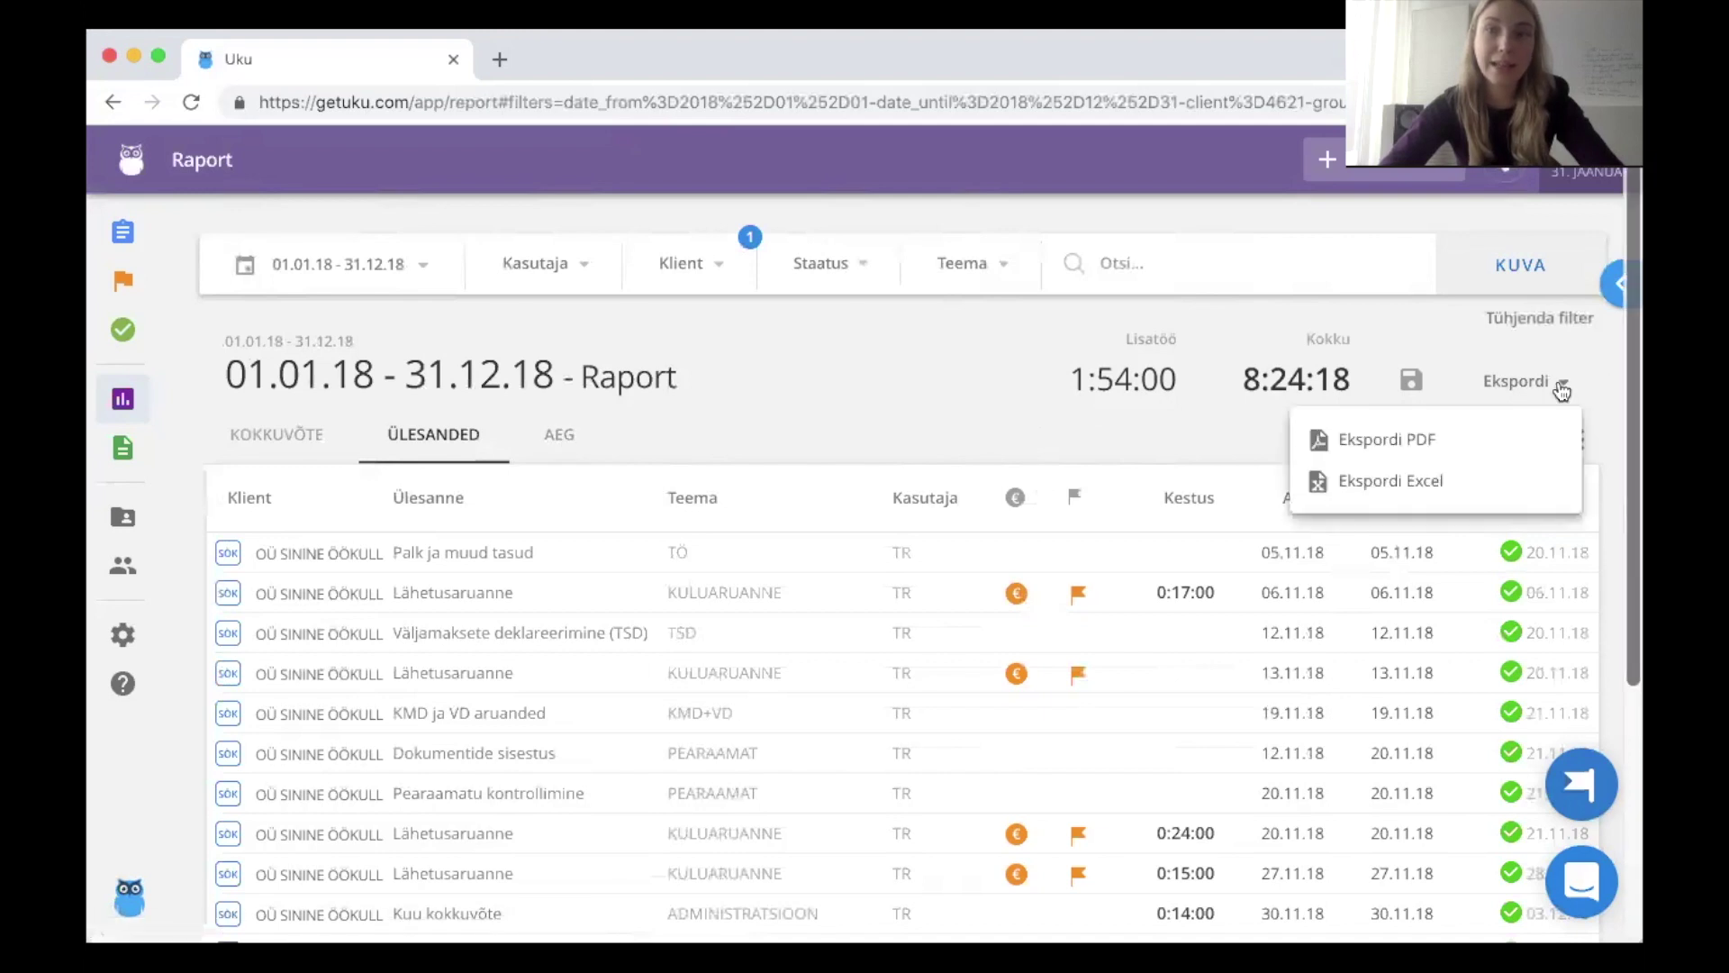
left_click(1411, 459)
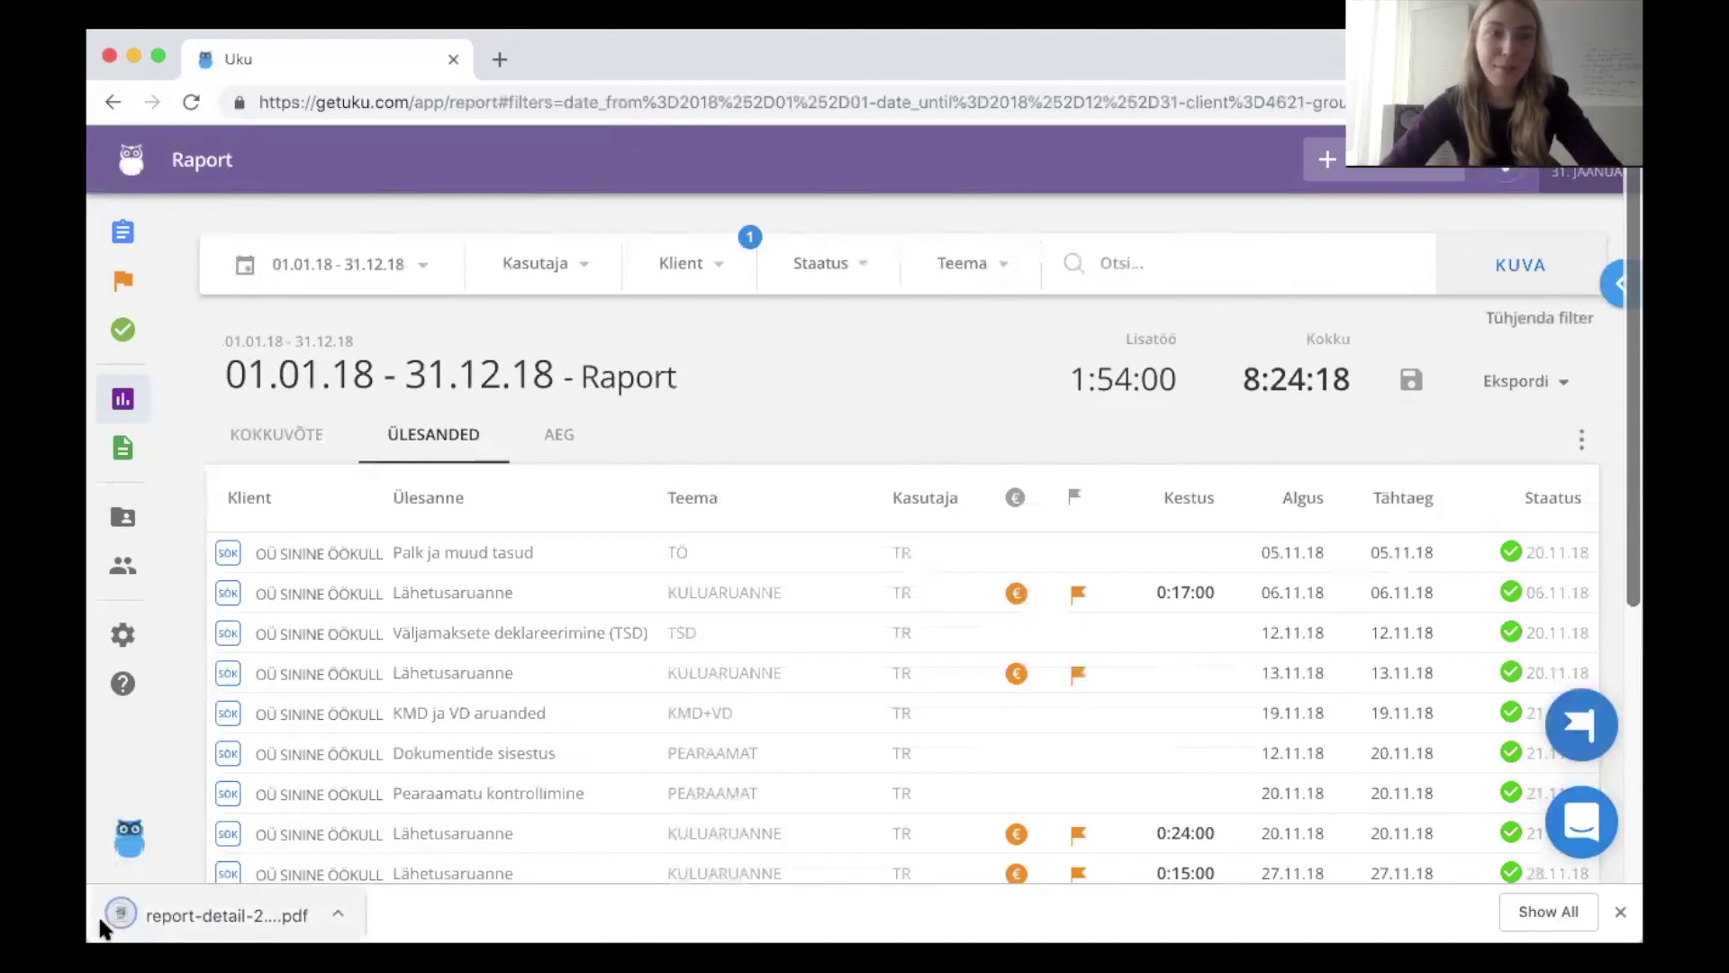
left_click(102, 930)
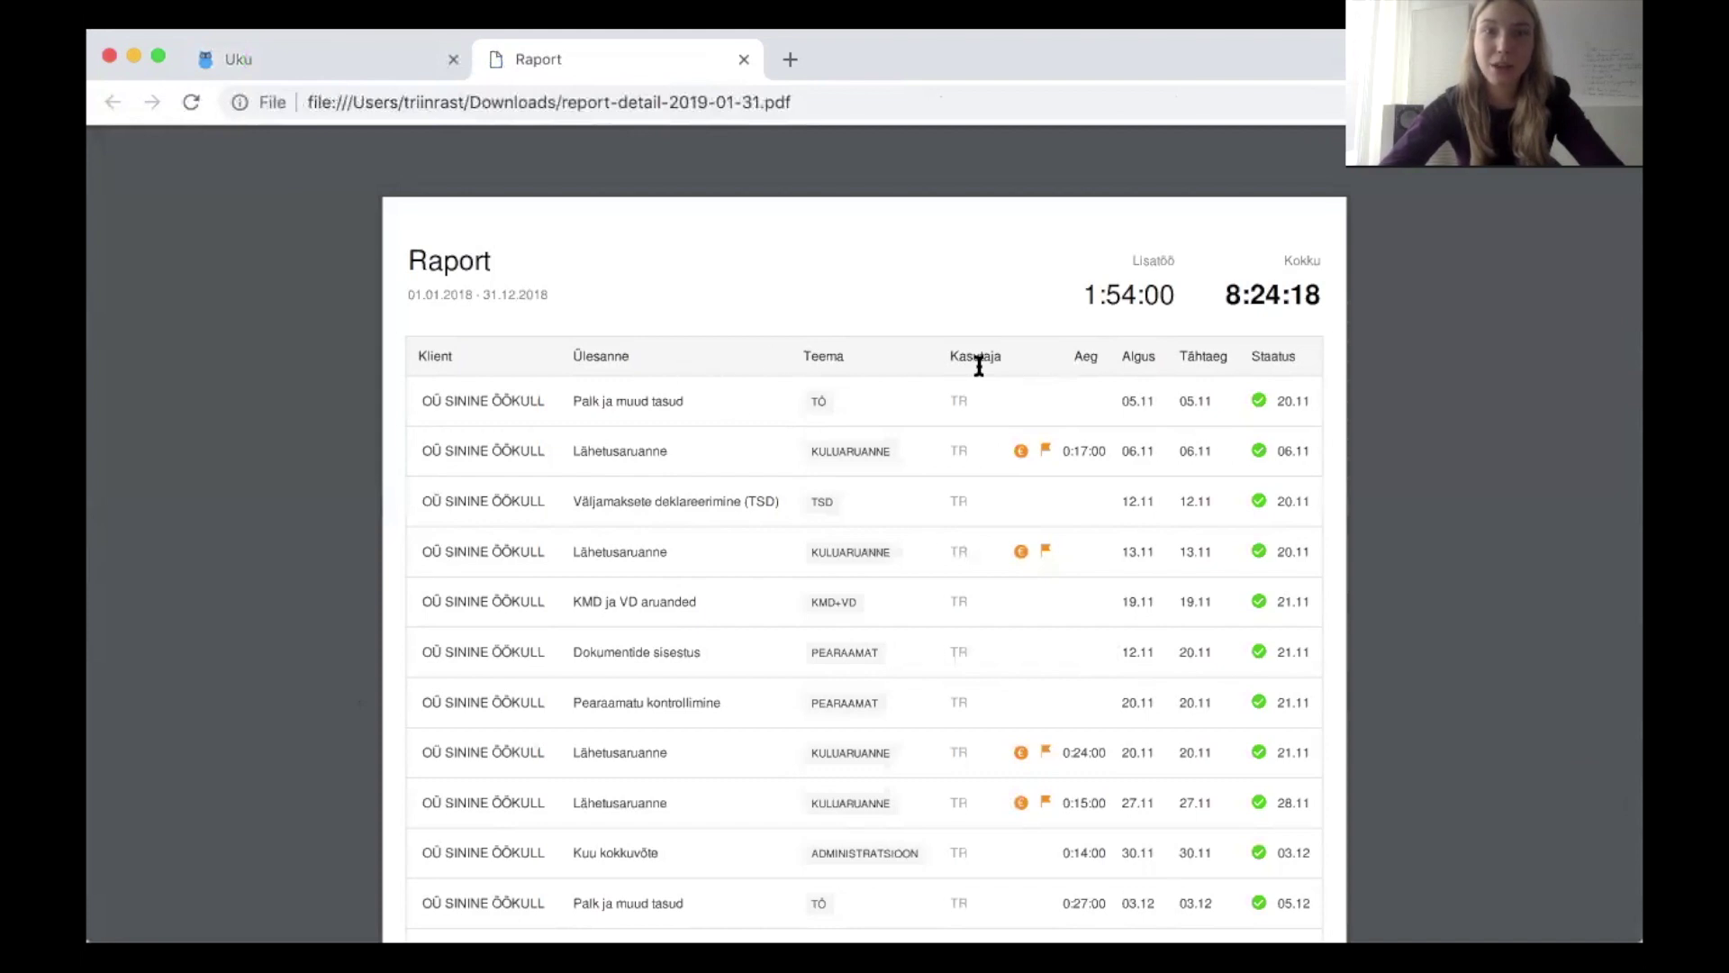
scroll(1065, 396, "down", 5)
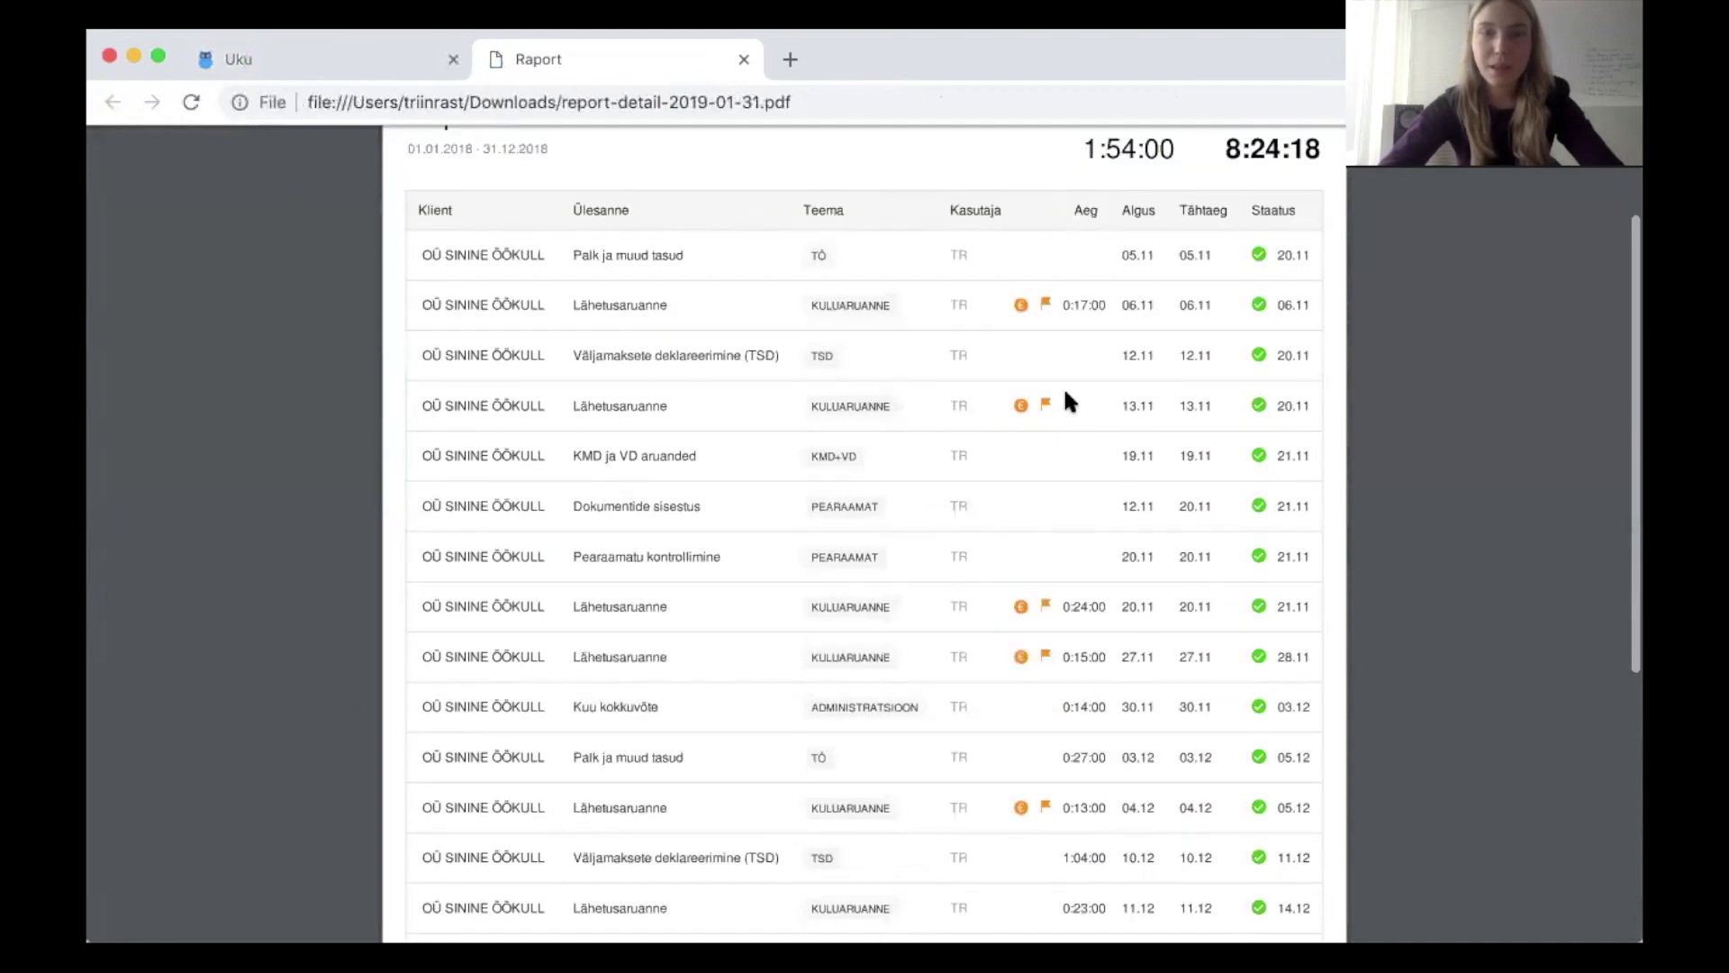
scroll(1063, 386, "down", 5)
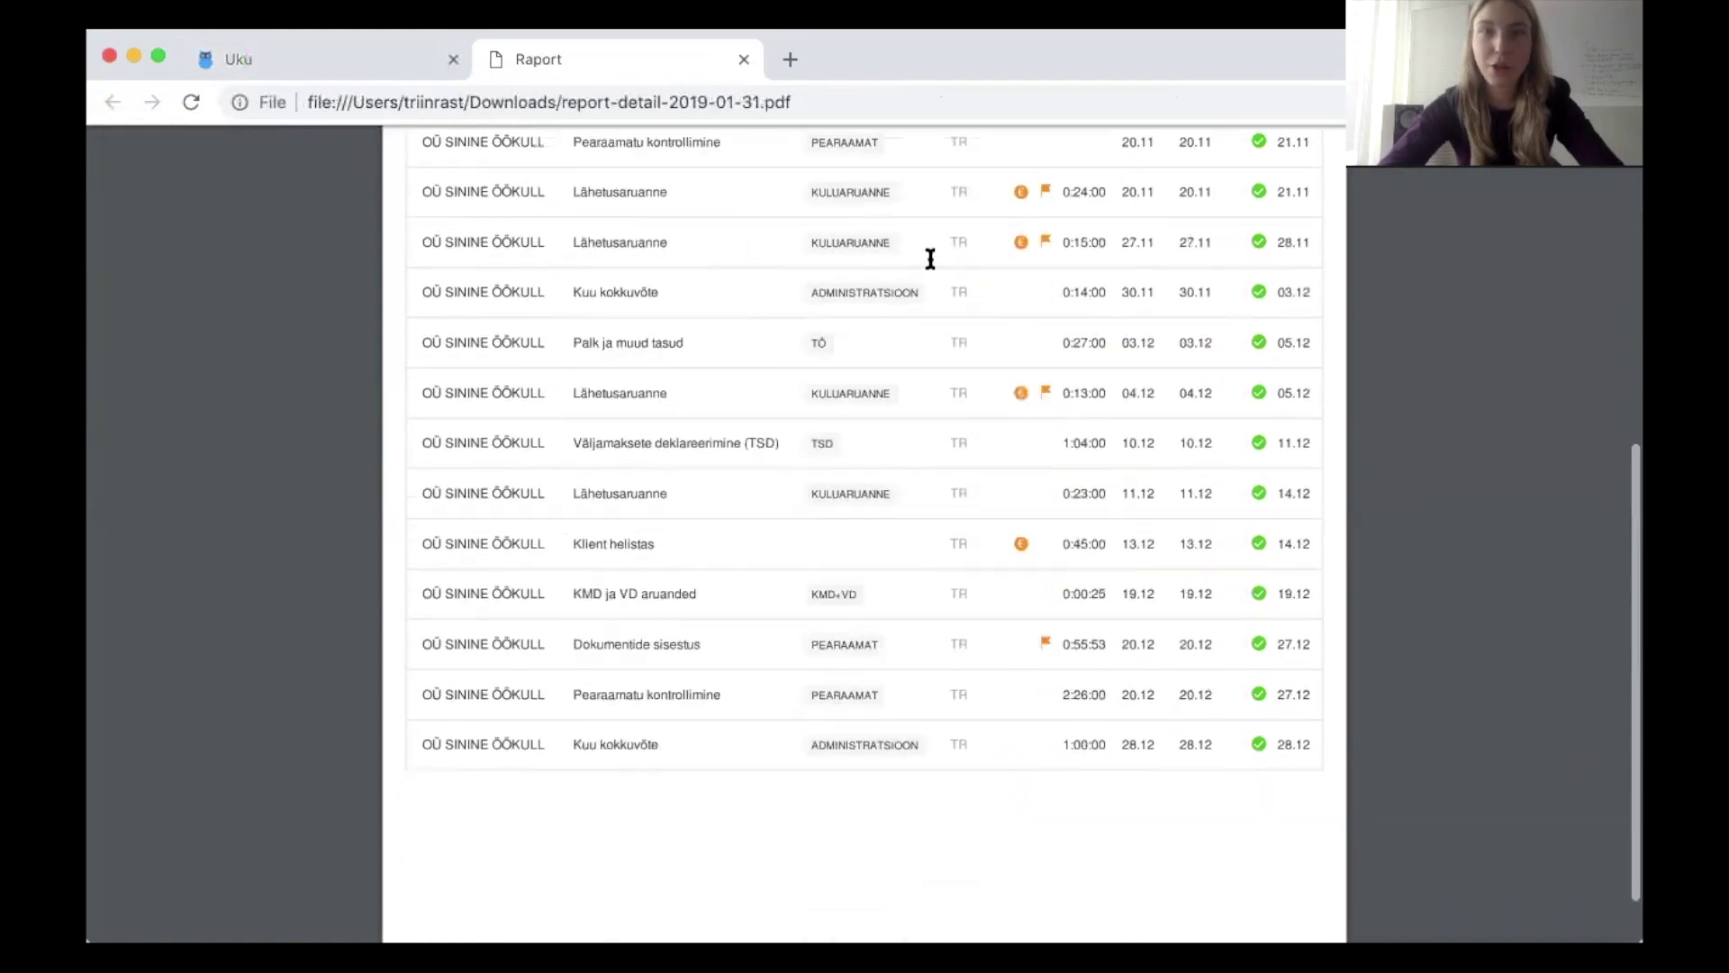
left_click(745, 59)
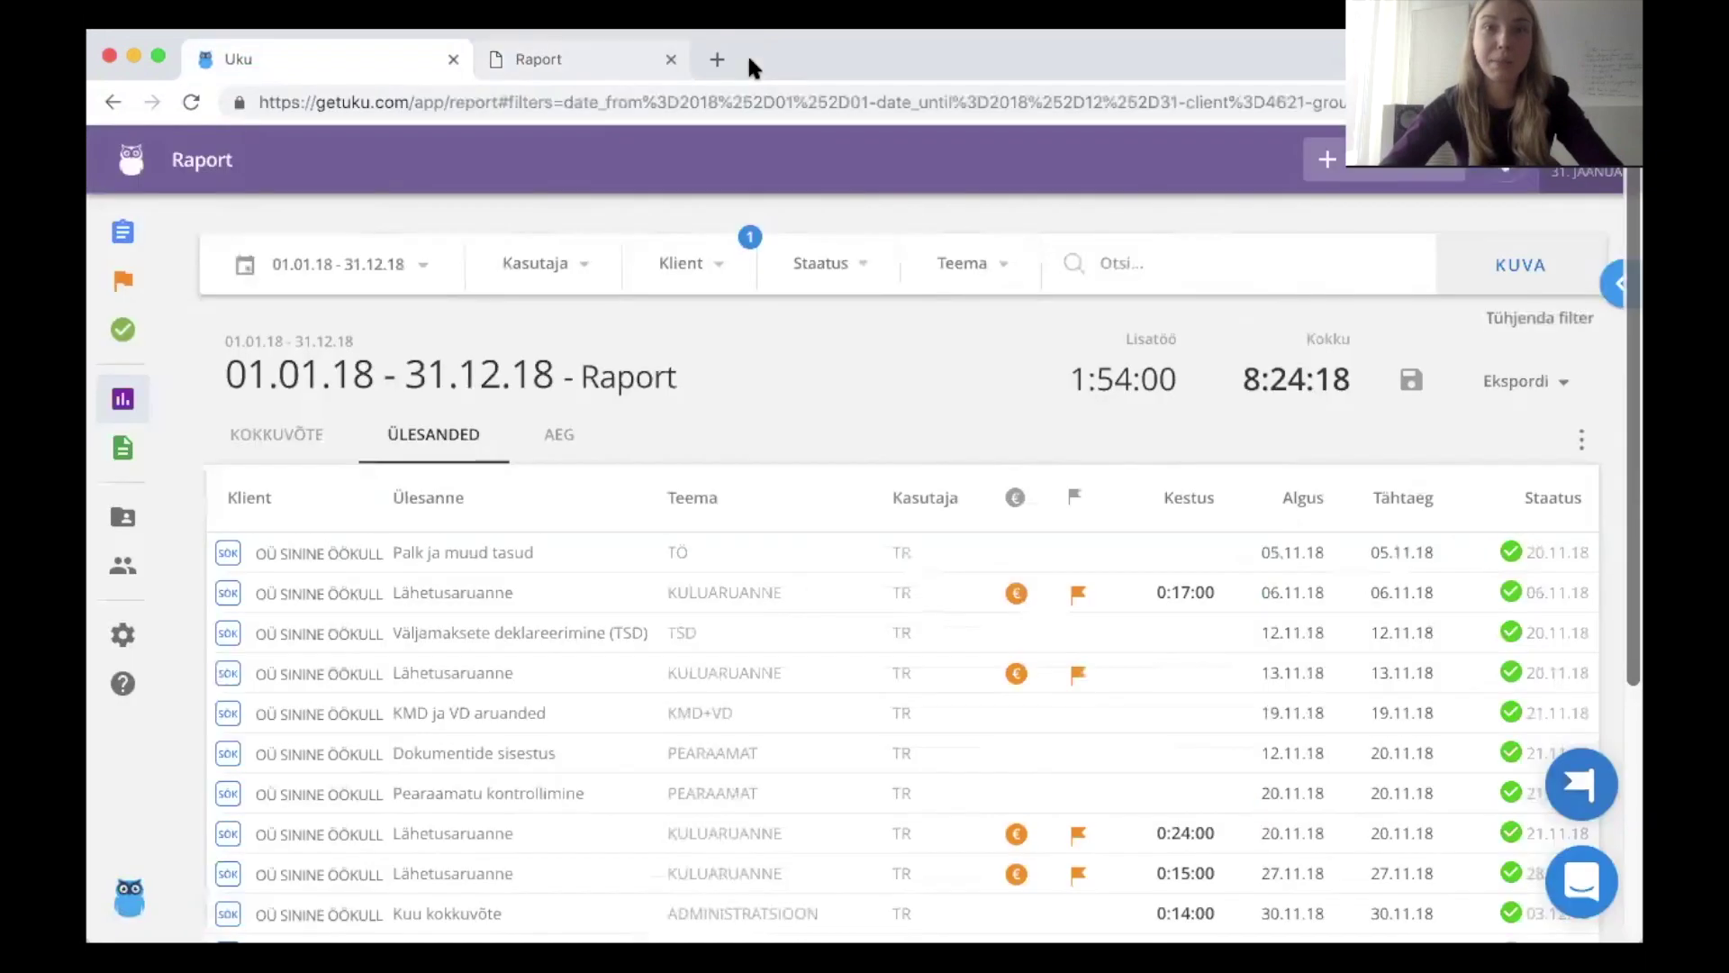
- Add the Kanded, Kirjed and Töötajad columns to the report's task table
left_click(1580, 441)
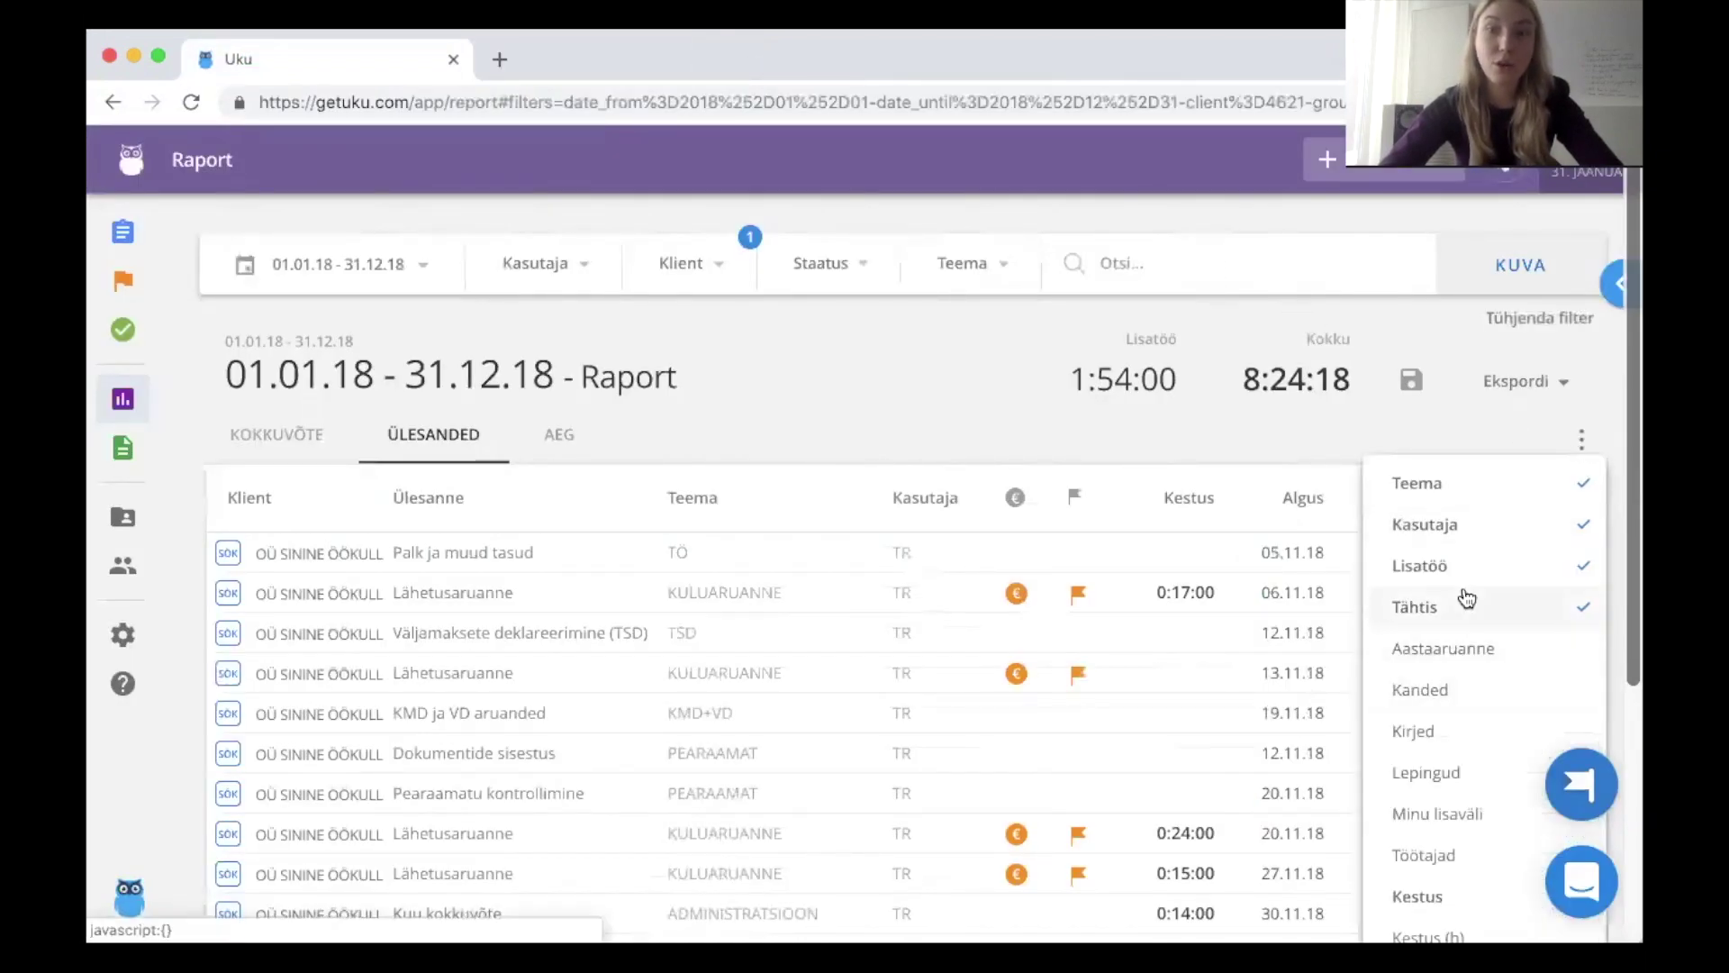
scroll(1467, 598, "down", 3)
left_click(1467, 505)
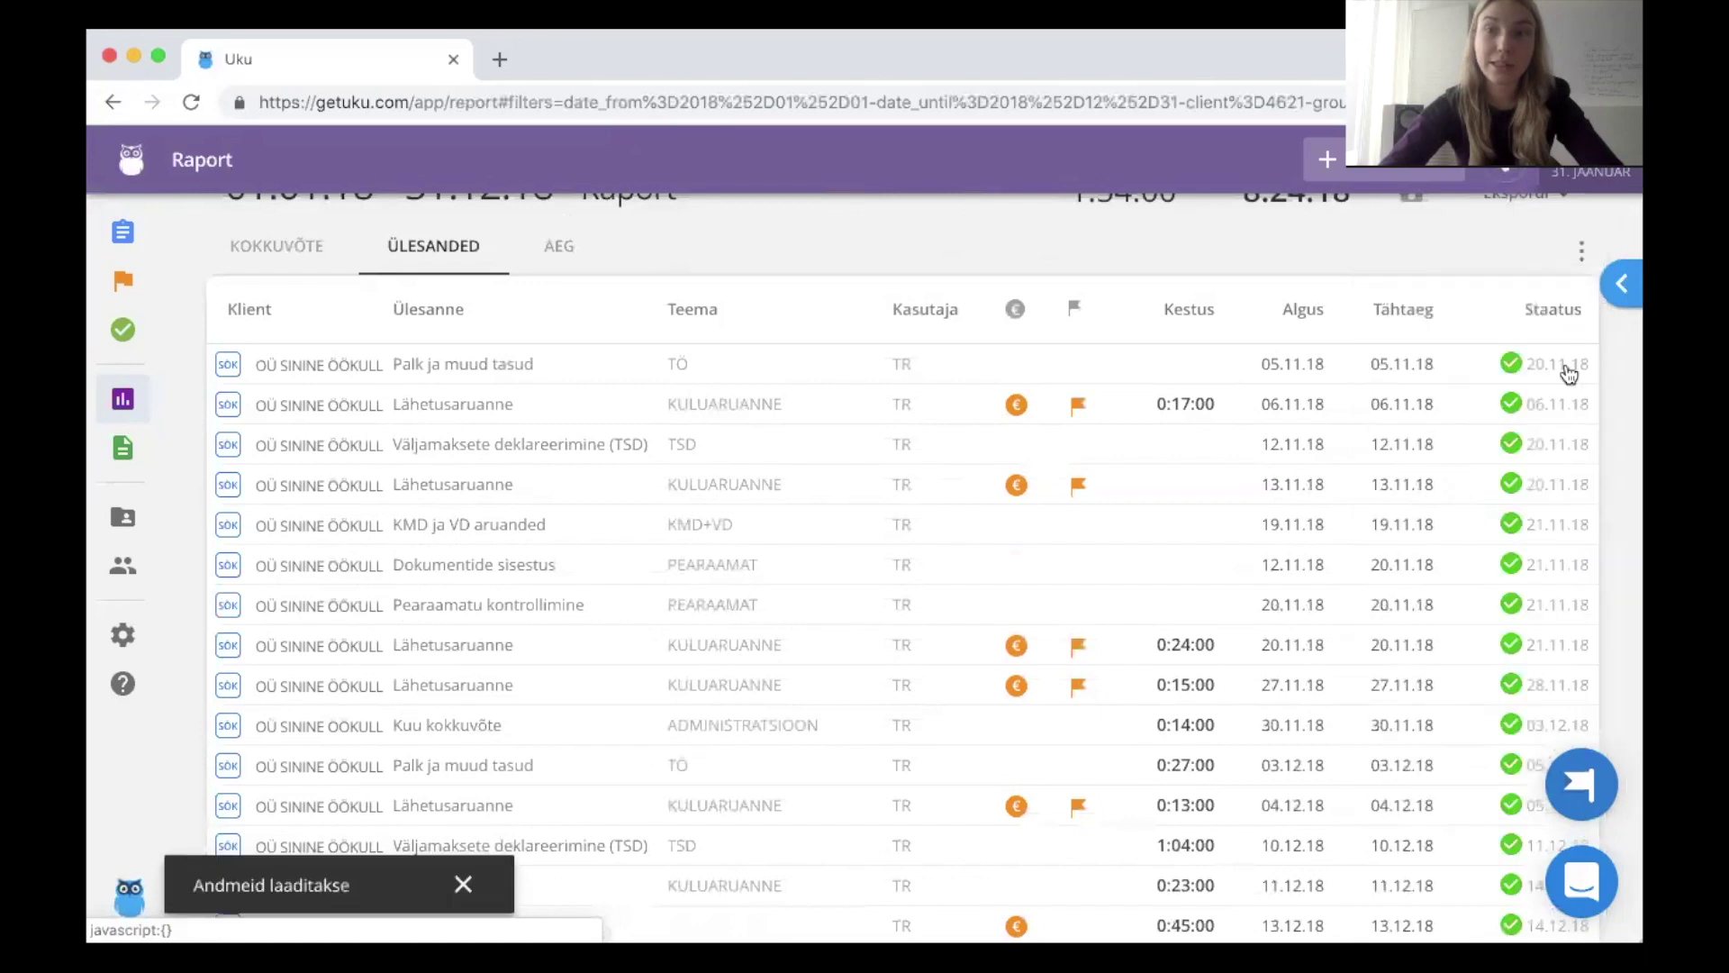
left_click(1581, 441)
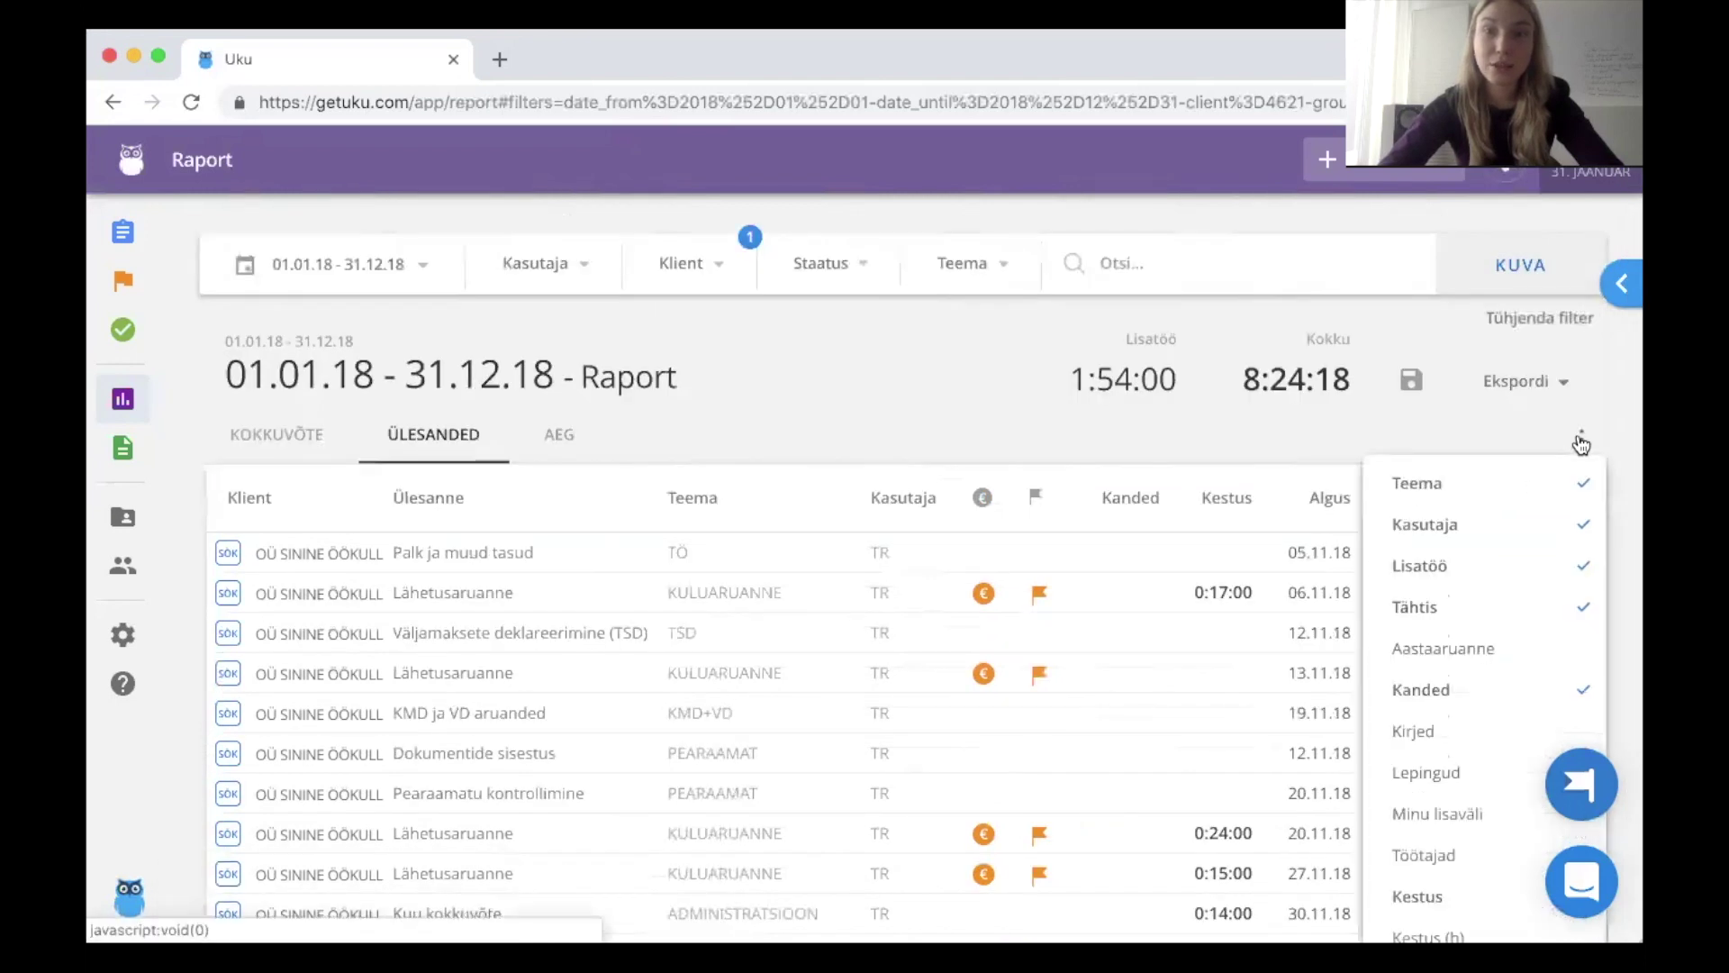
scroll(1492, 569, "down", 3)
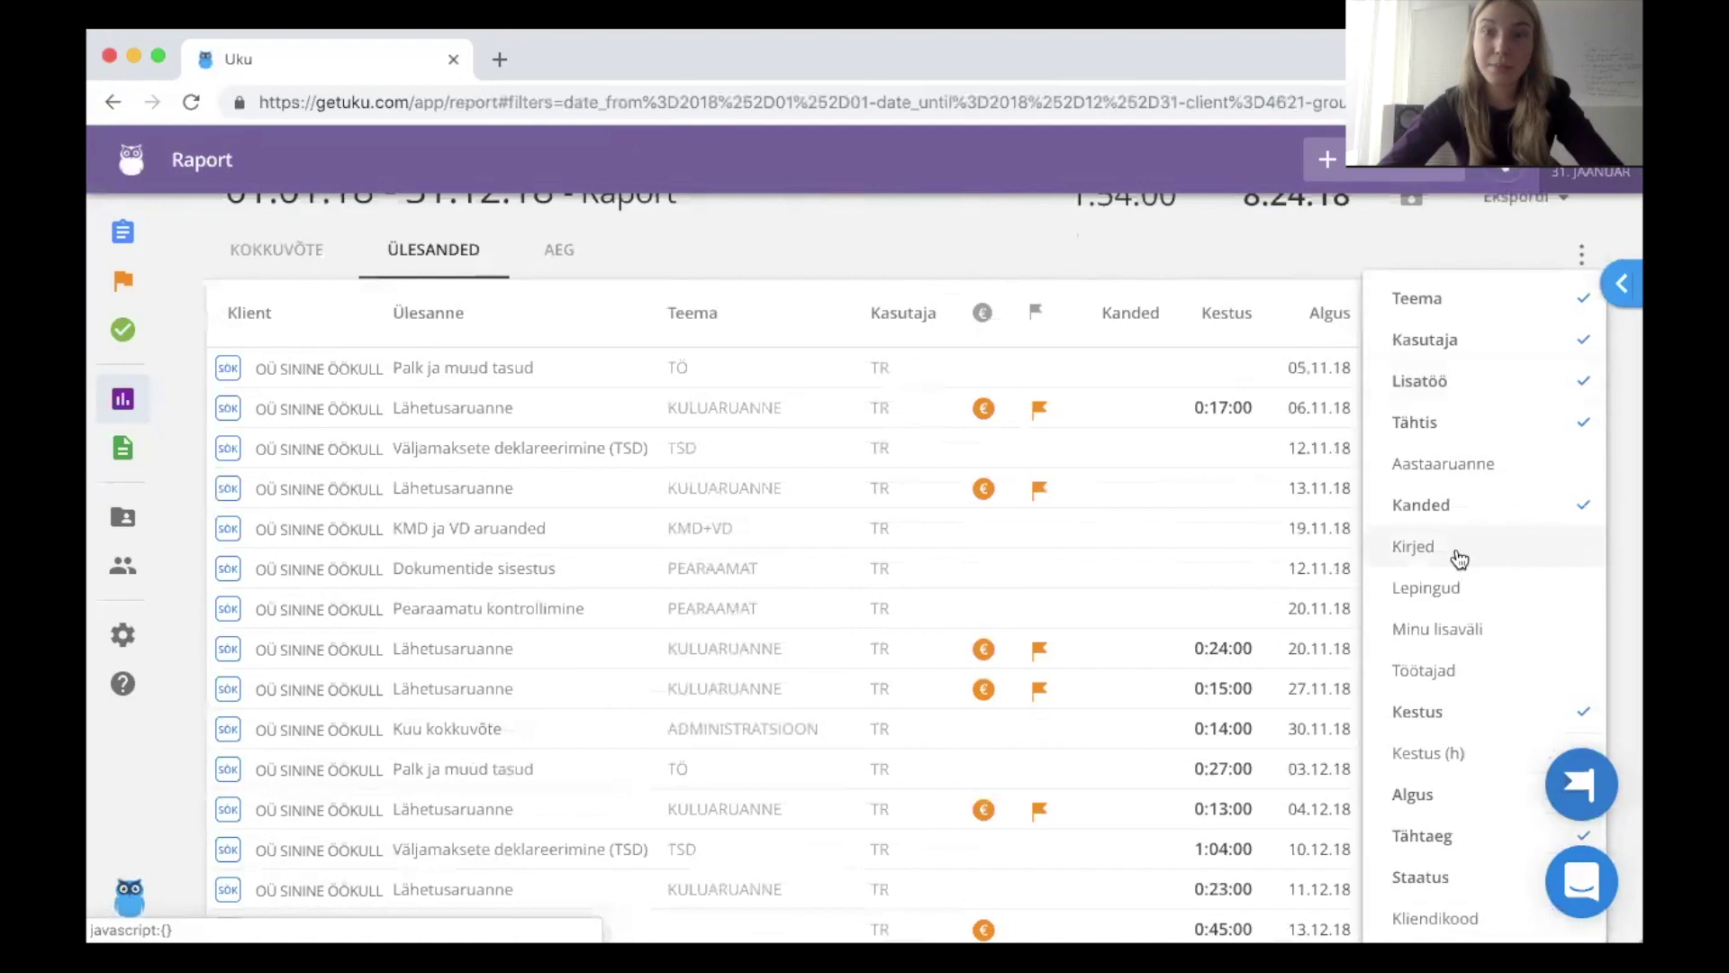
left_click(1471, 552)
left_click(1581, 437)
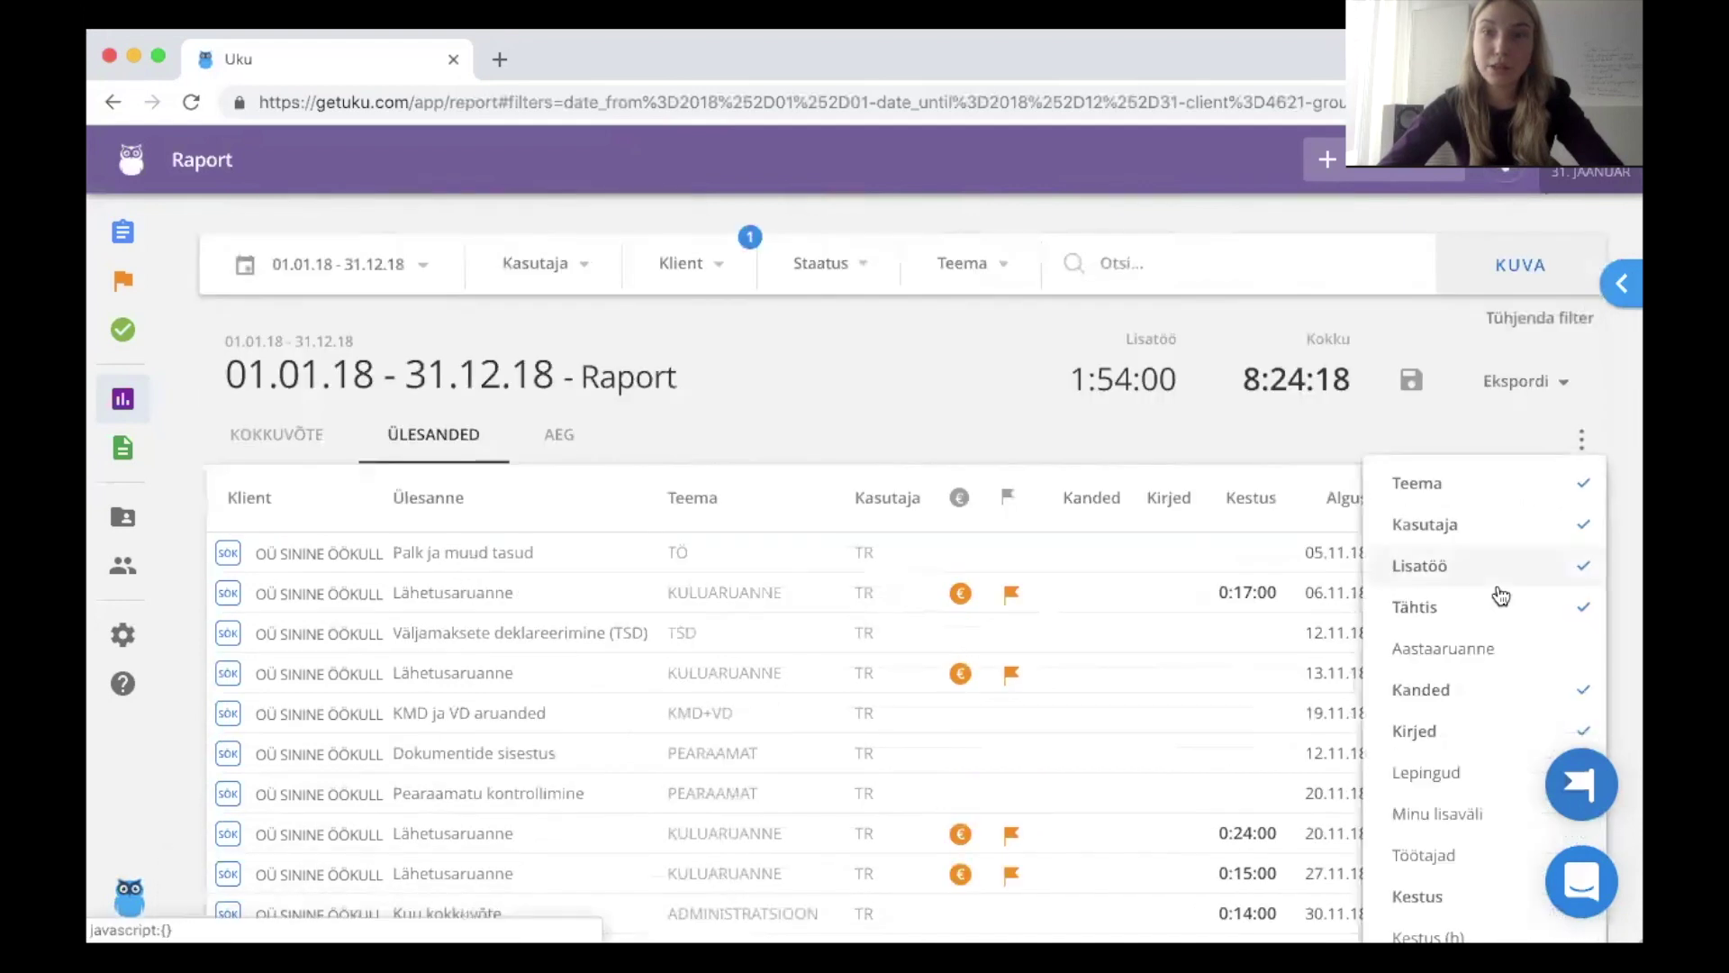
scroll(1492, 612, "down", 2)
scroll(1452, 668, "down", 2)
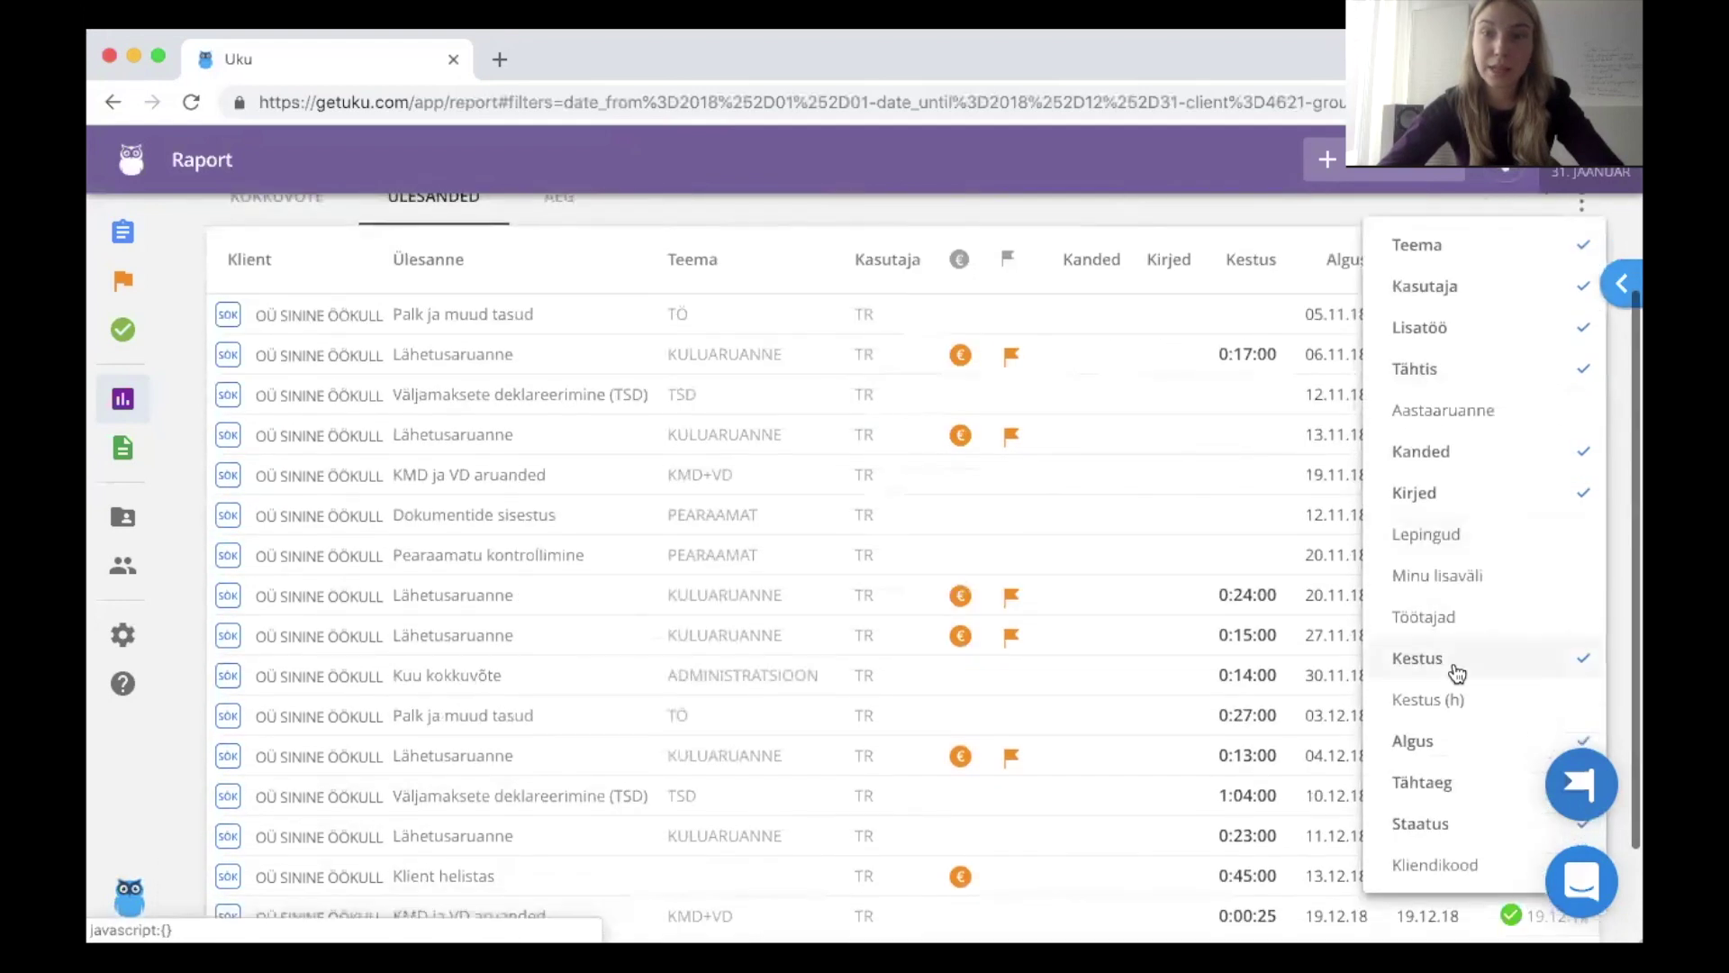
left_click(1455, 621)
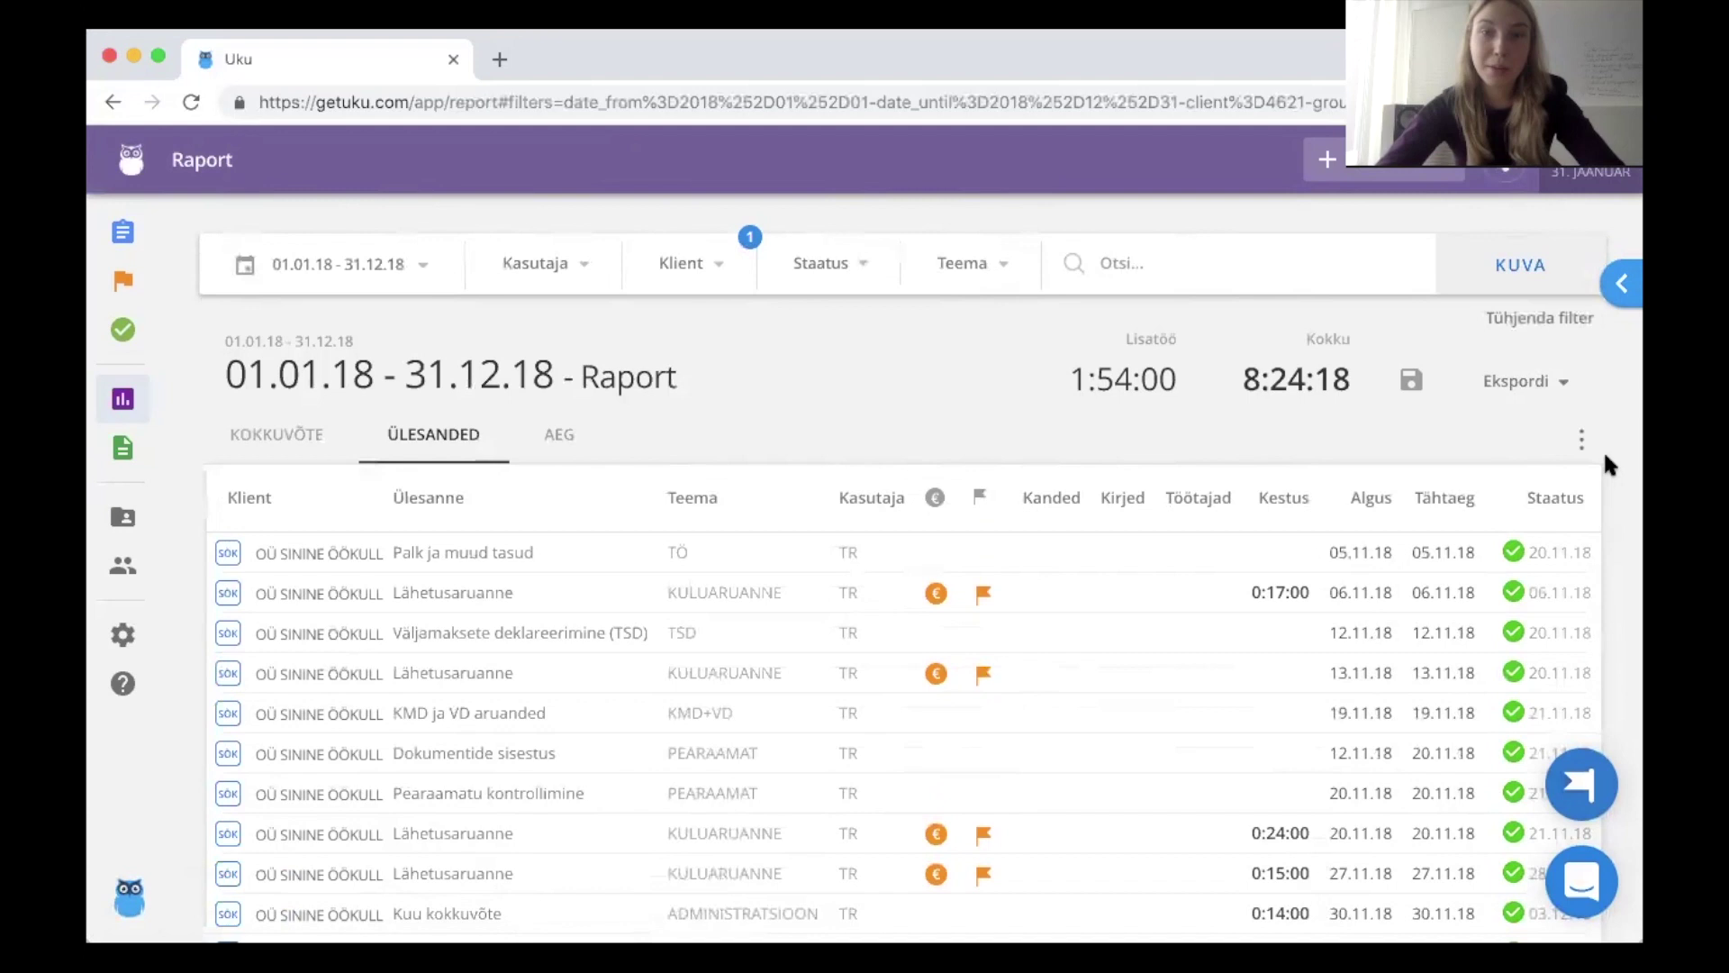
- Replace OÜ SININE ÖÖKULL with Karu istub OÜ in the client filter and display the filtered report
scroll(1240, 539, "down", 5)
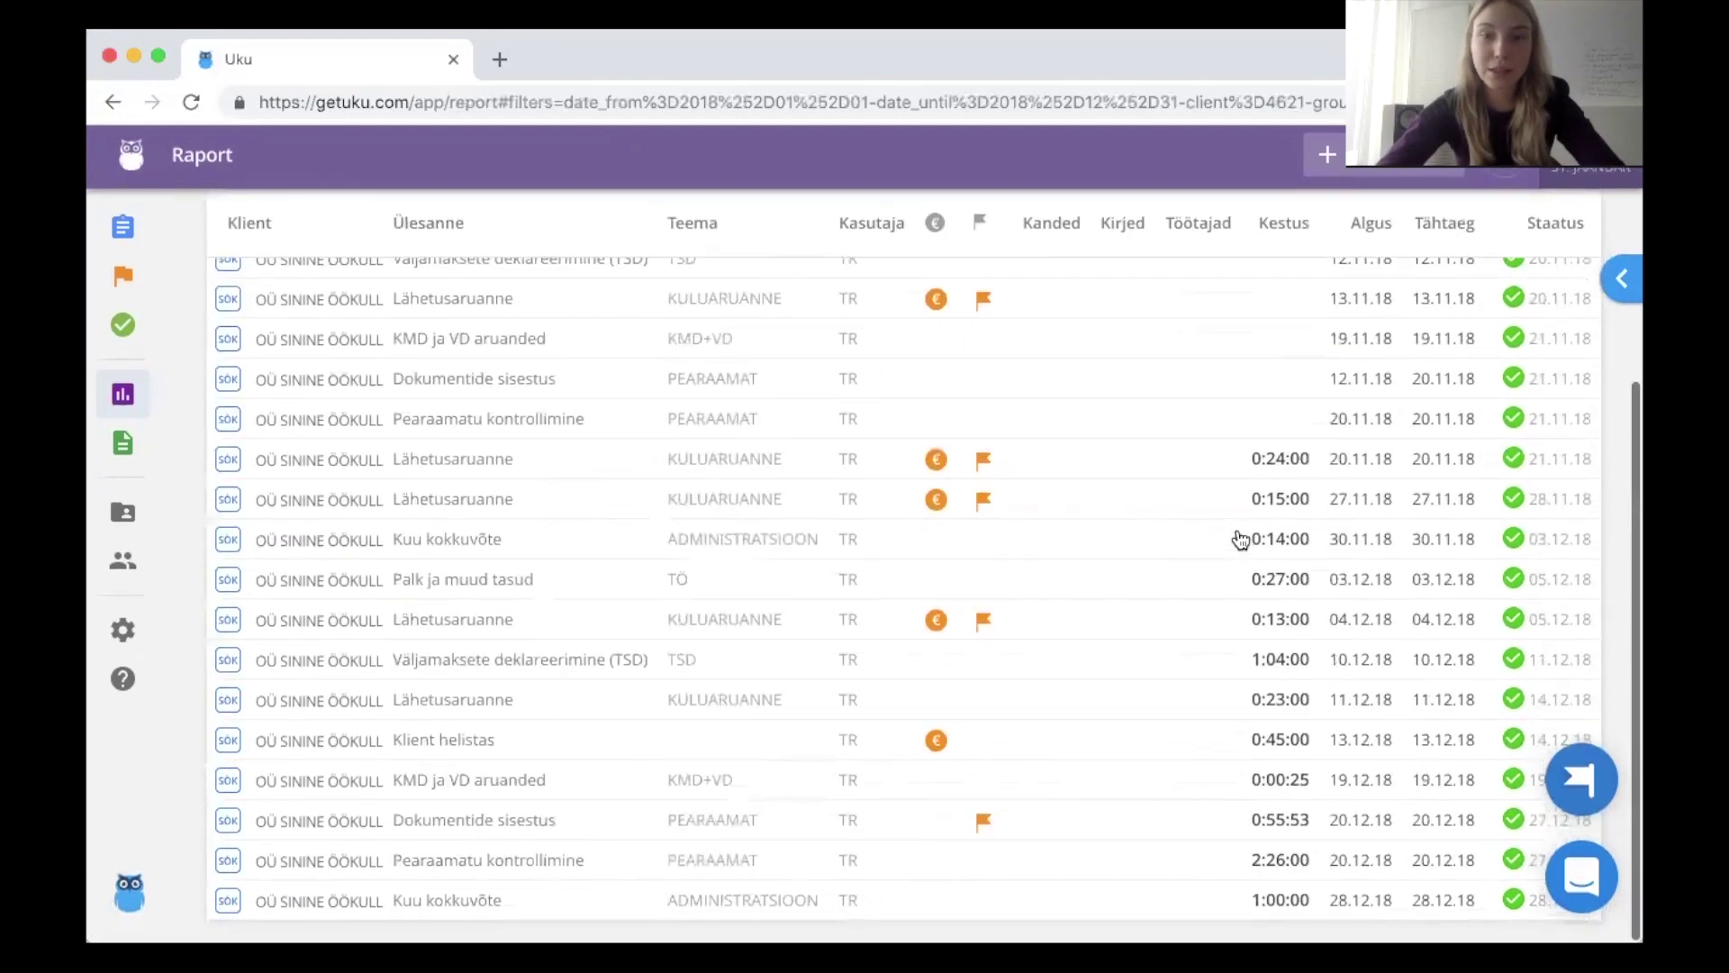
scroll(1238, 539, "up", 5)
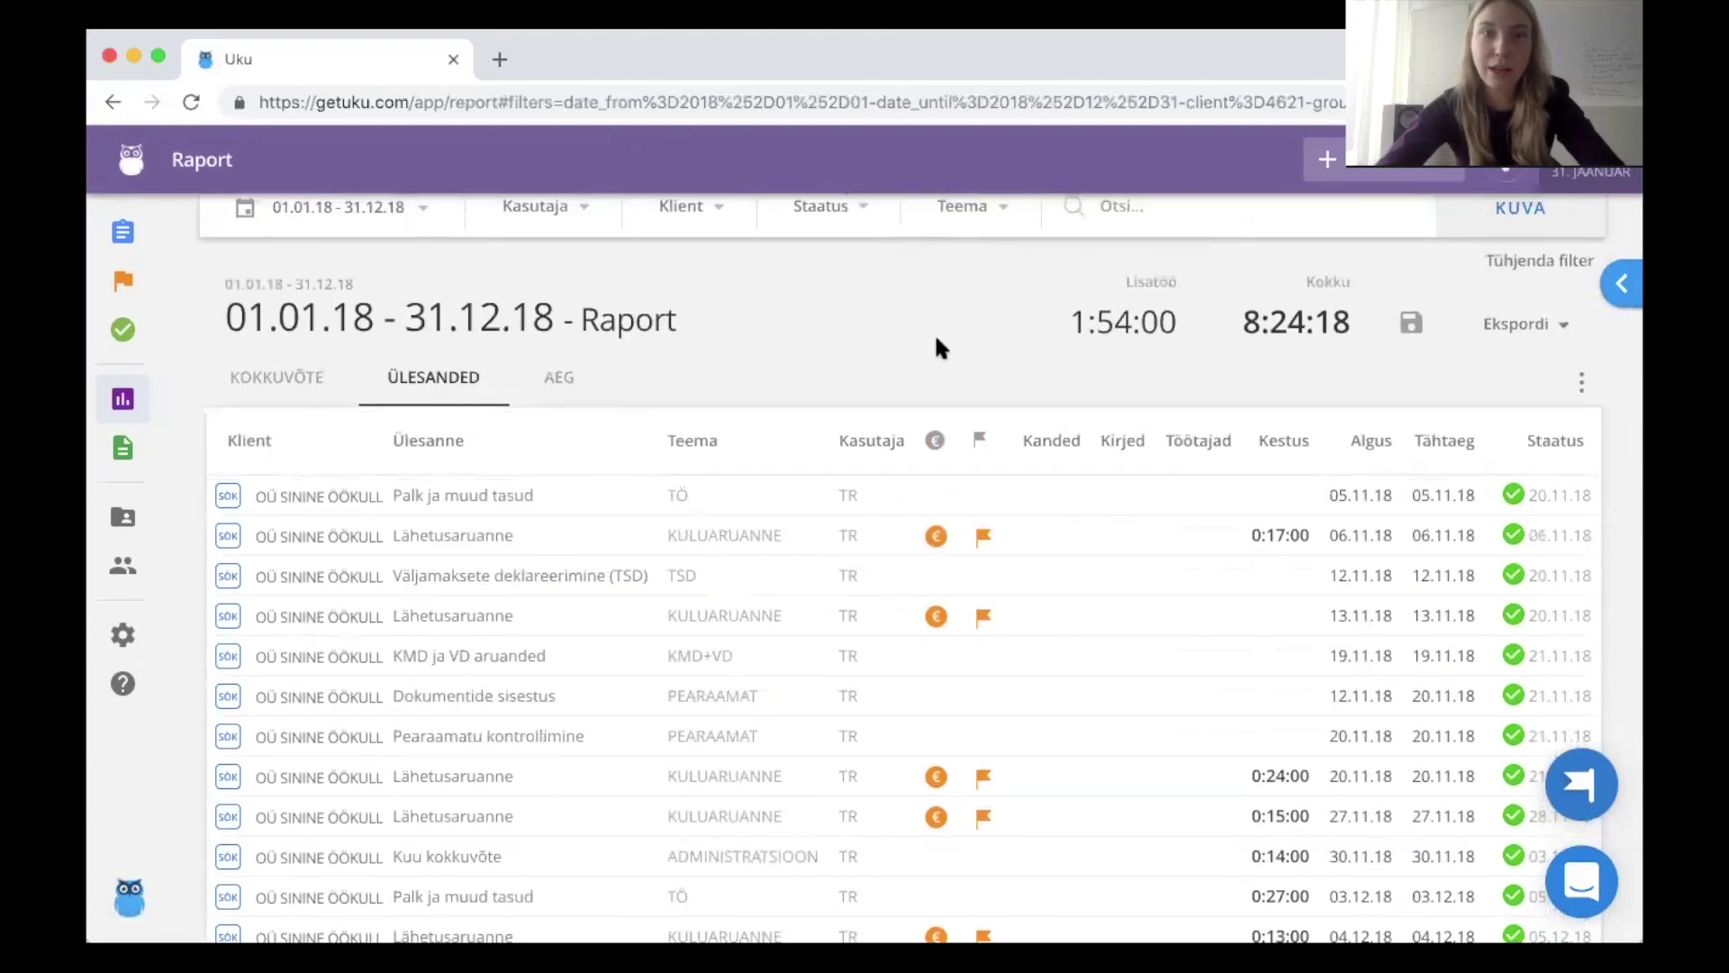
left_click(680, 264)
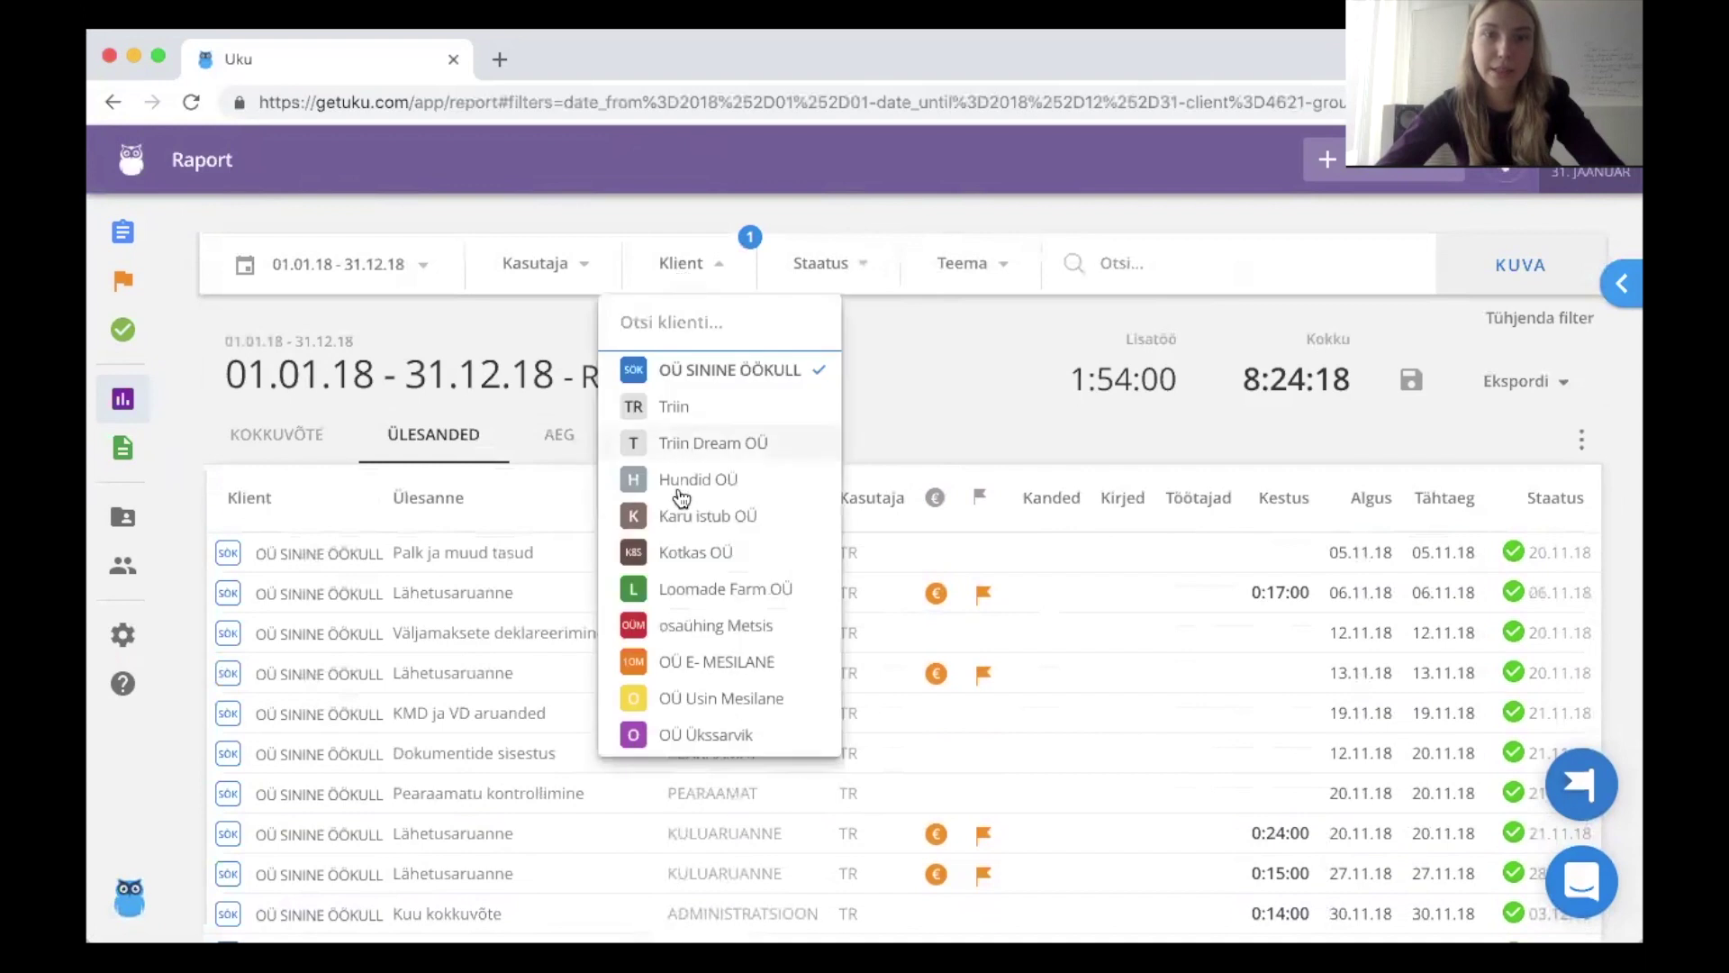
left_click(701, 521)
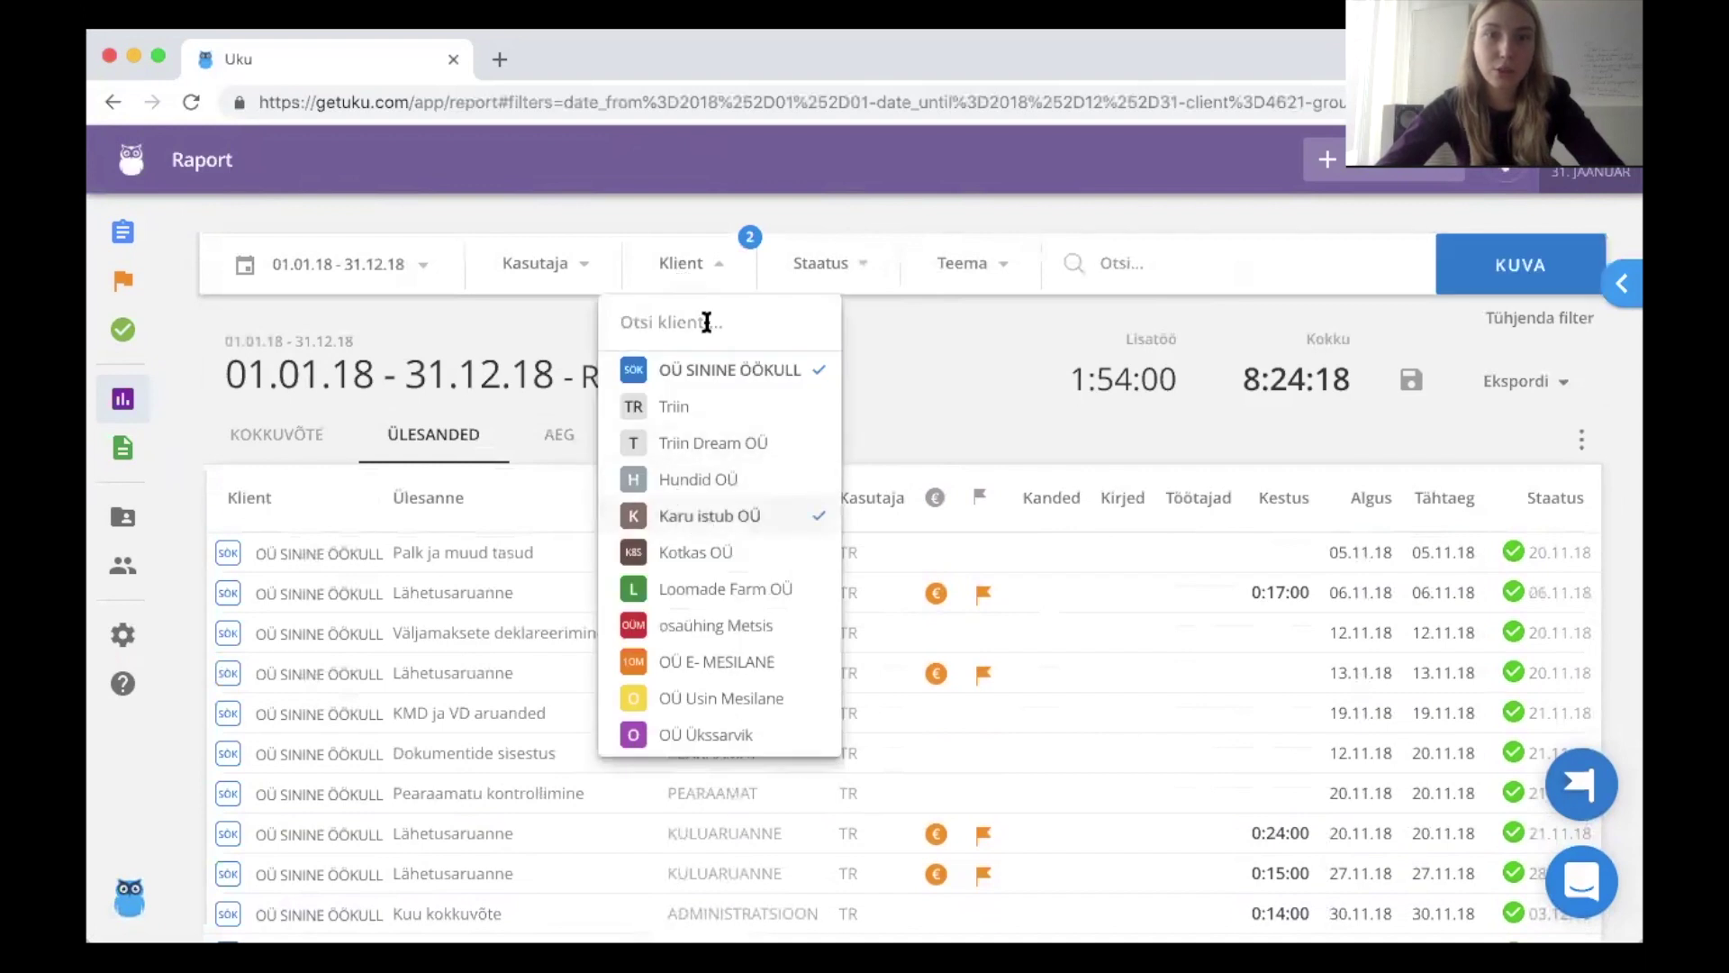
left_click(1513, 269)
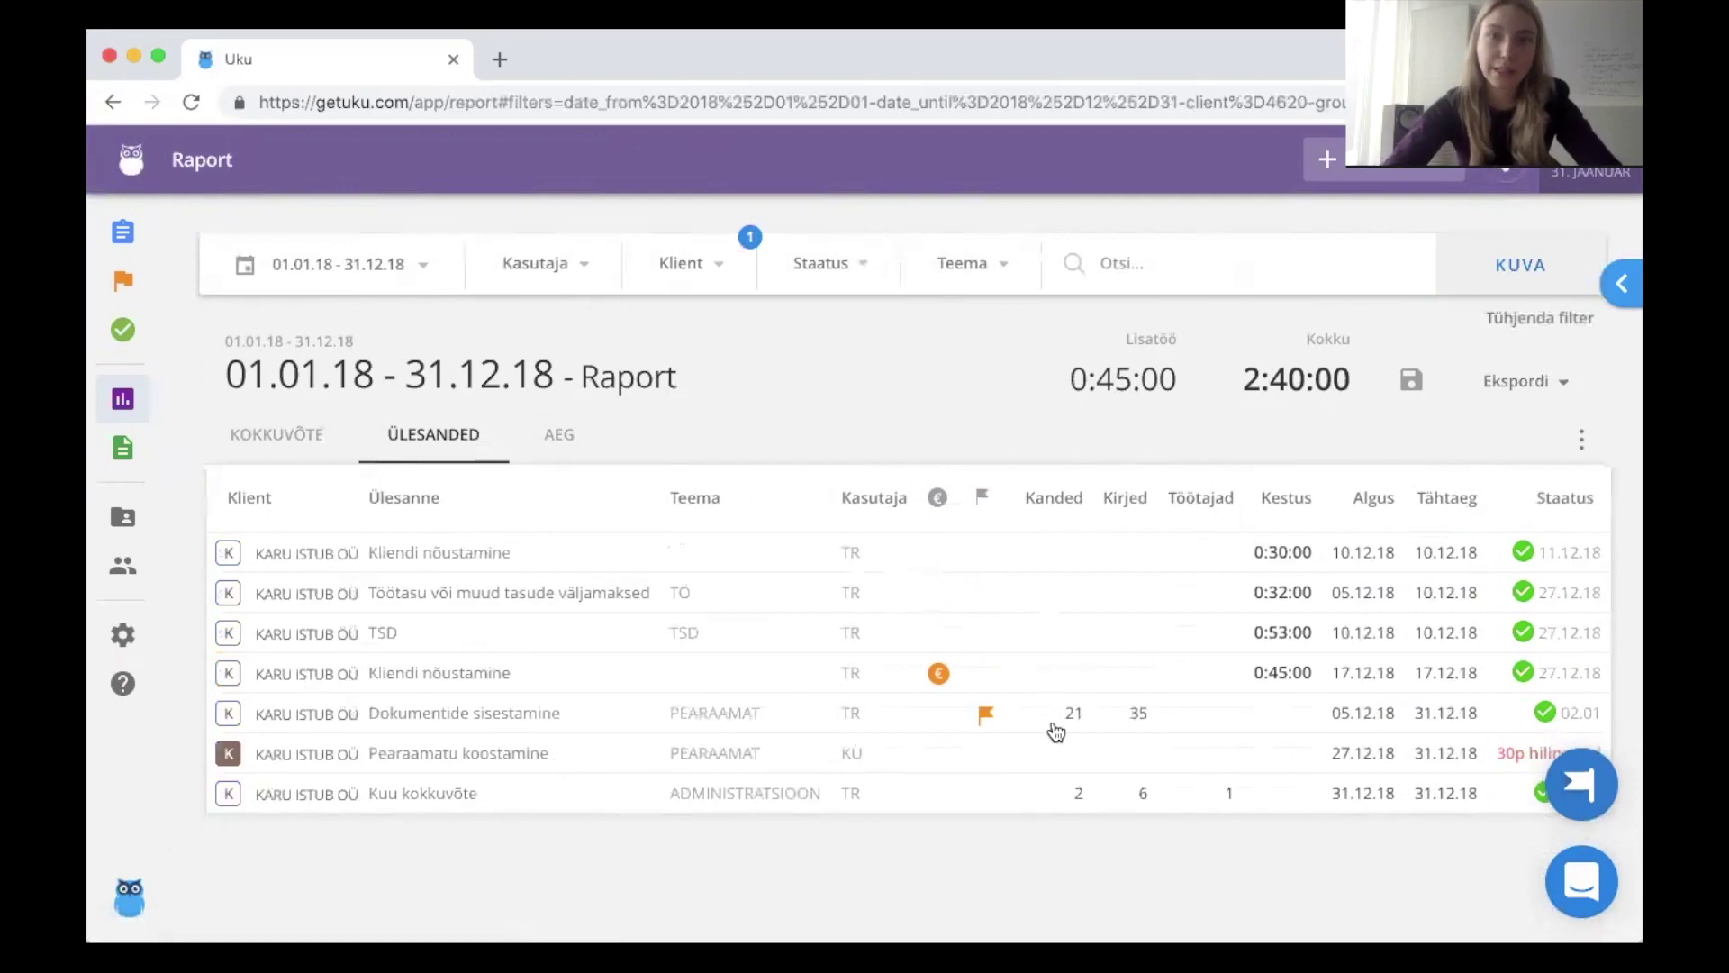
- Export the Karu istub OÜ report as a PDF, view the downloaded file and close it
left_click(1517, 382)
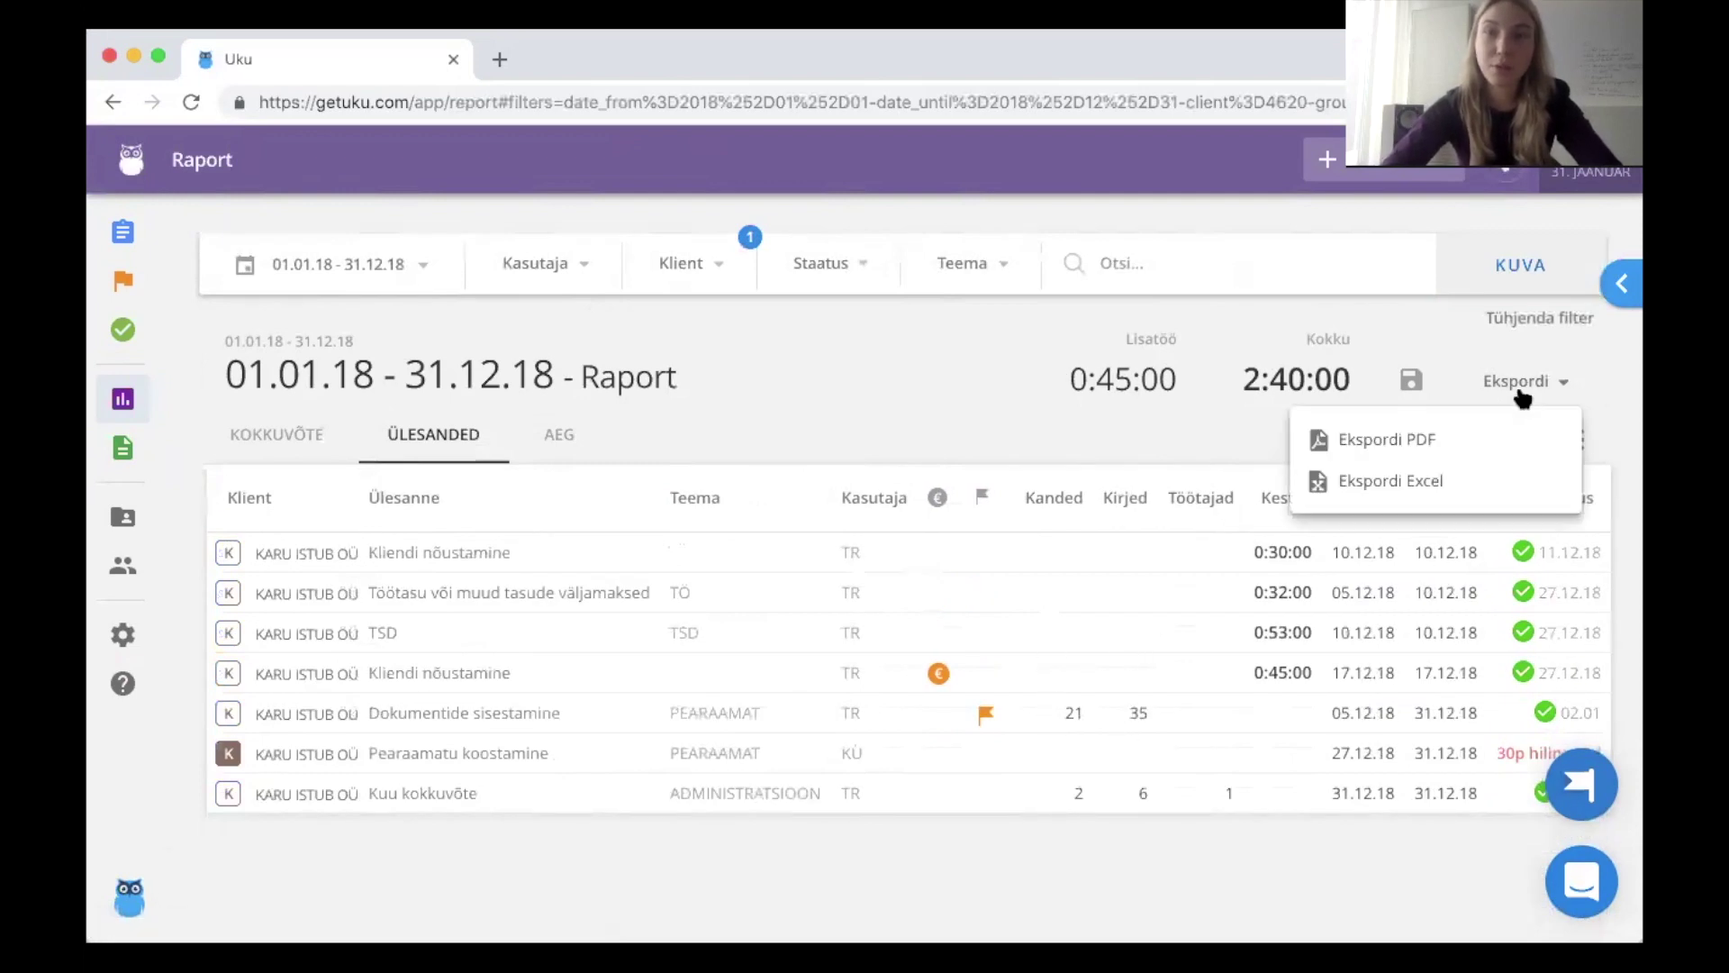
left_click(1438, 443)
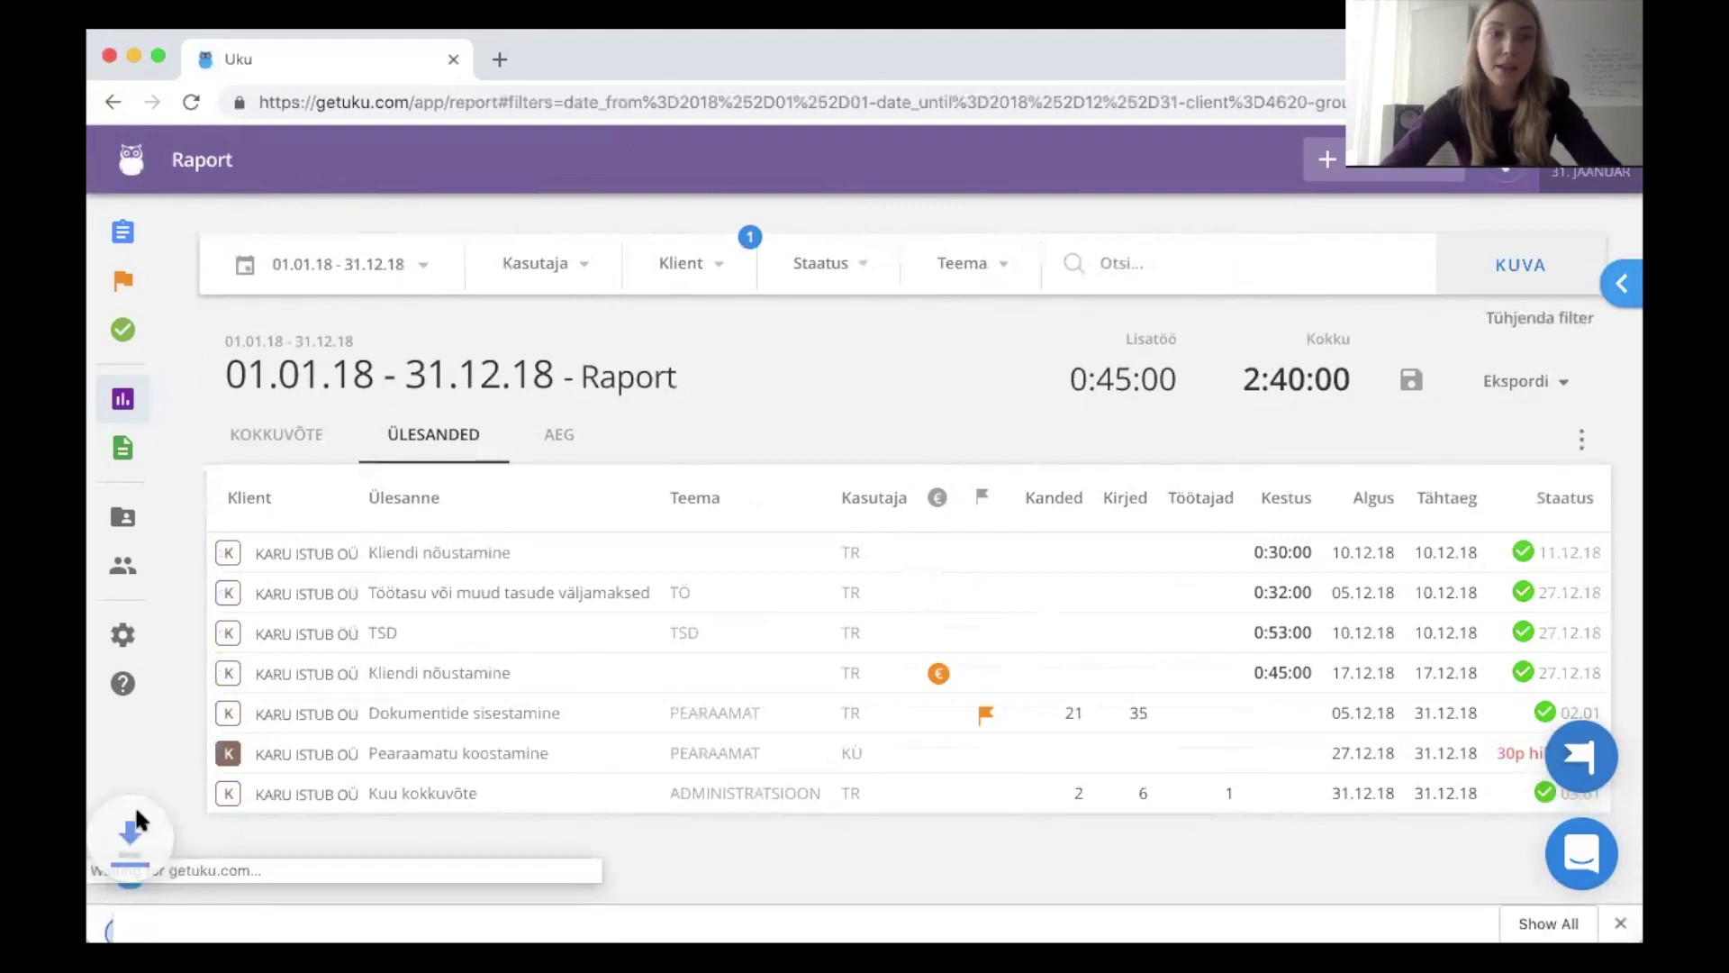
left_click(102, 930)
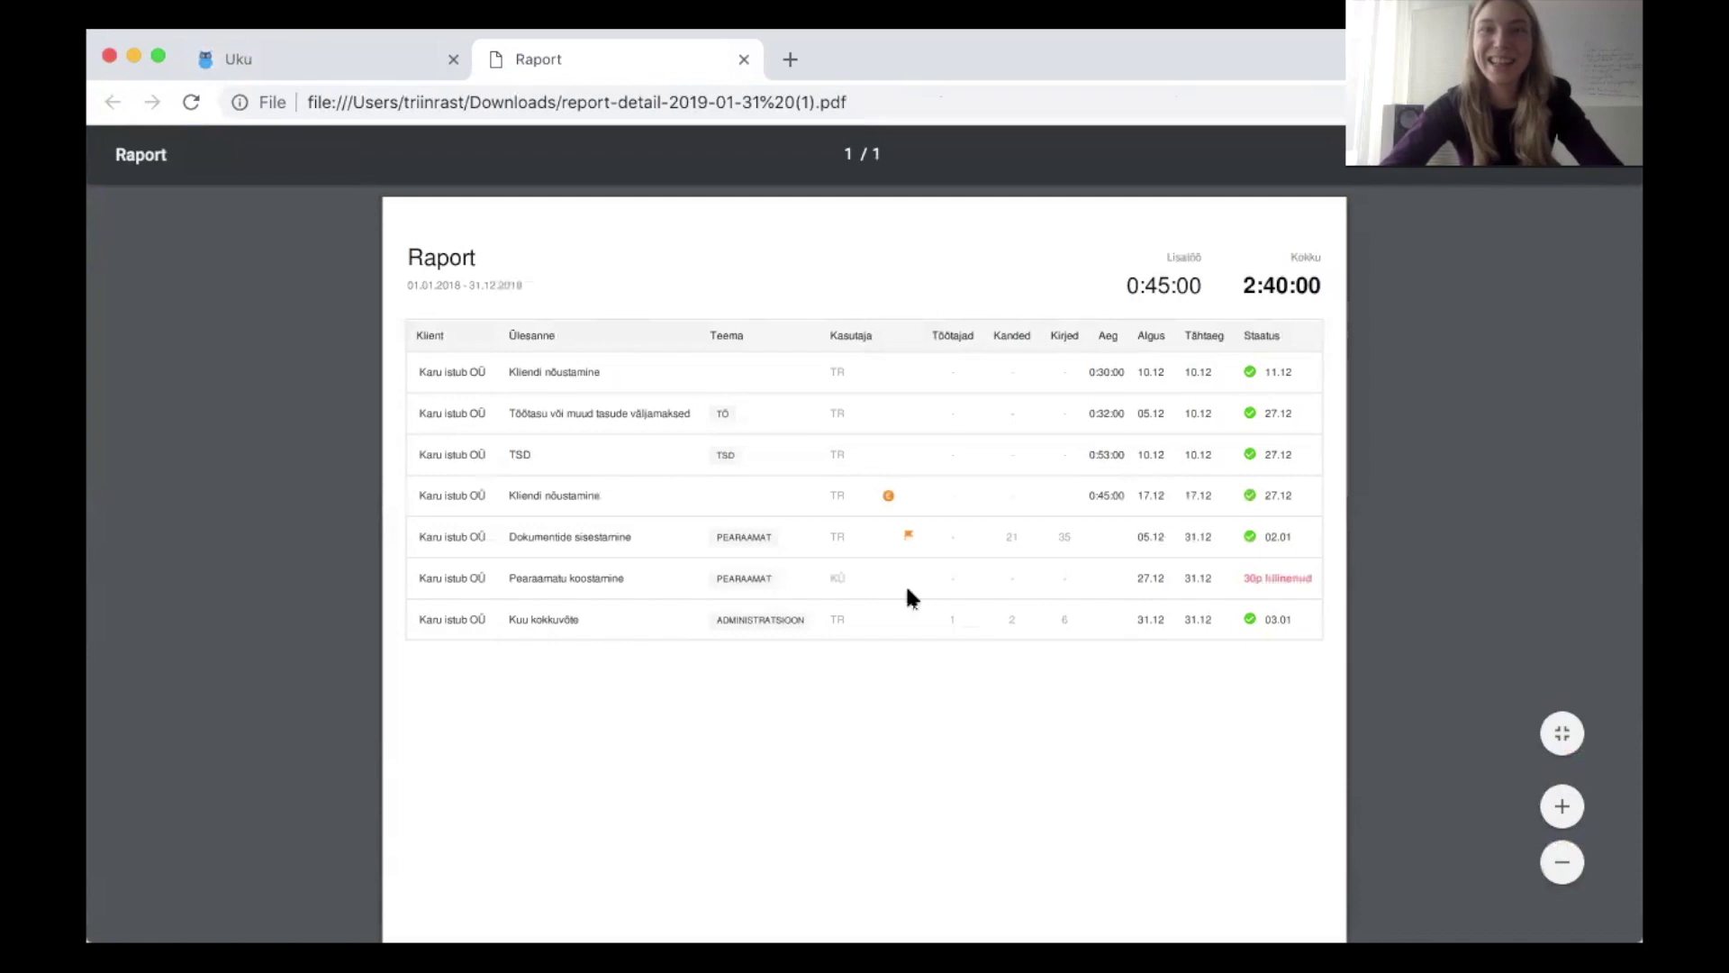
left_click(743, 59)
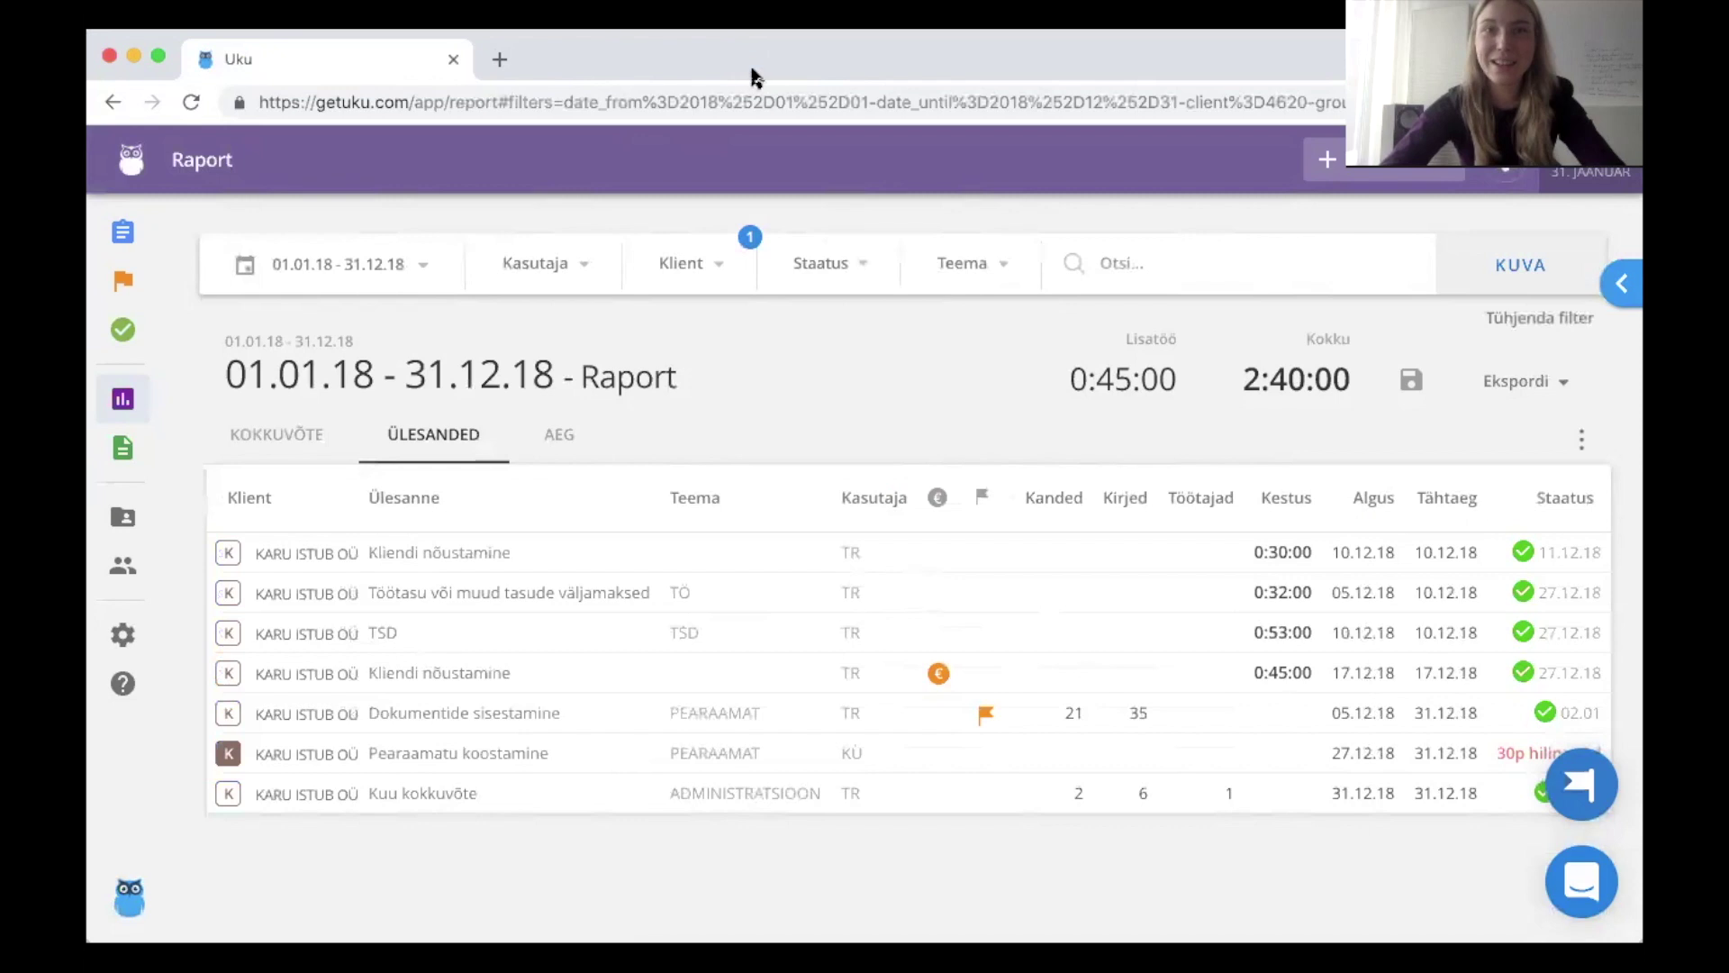
- Filter the report by the Valmis status and display the matching tasks
left_click(829, 264)
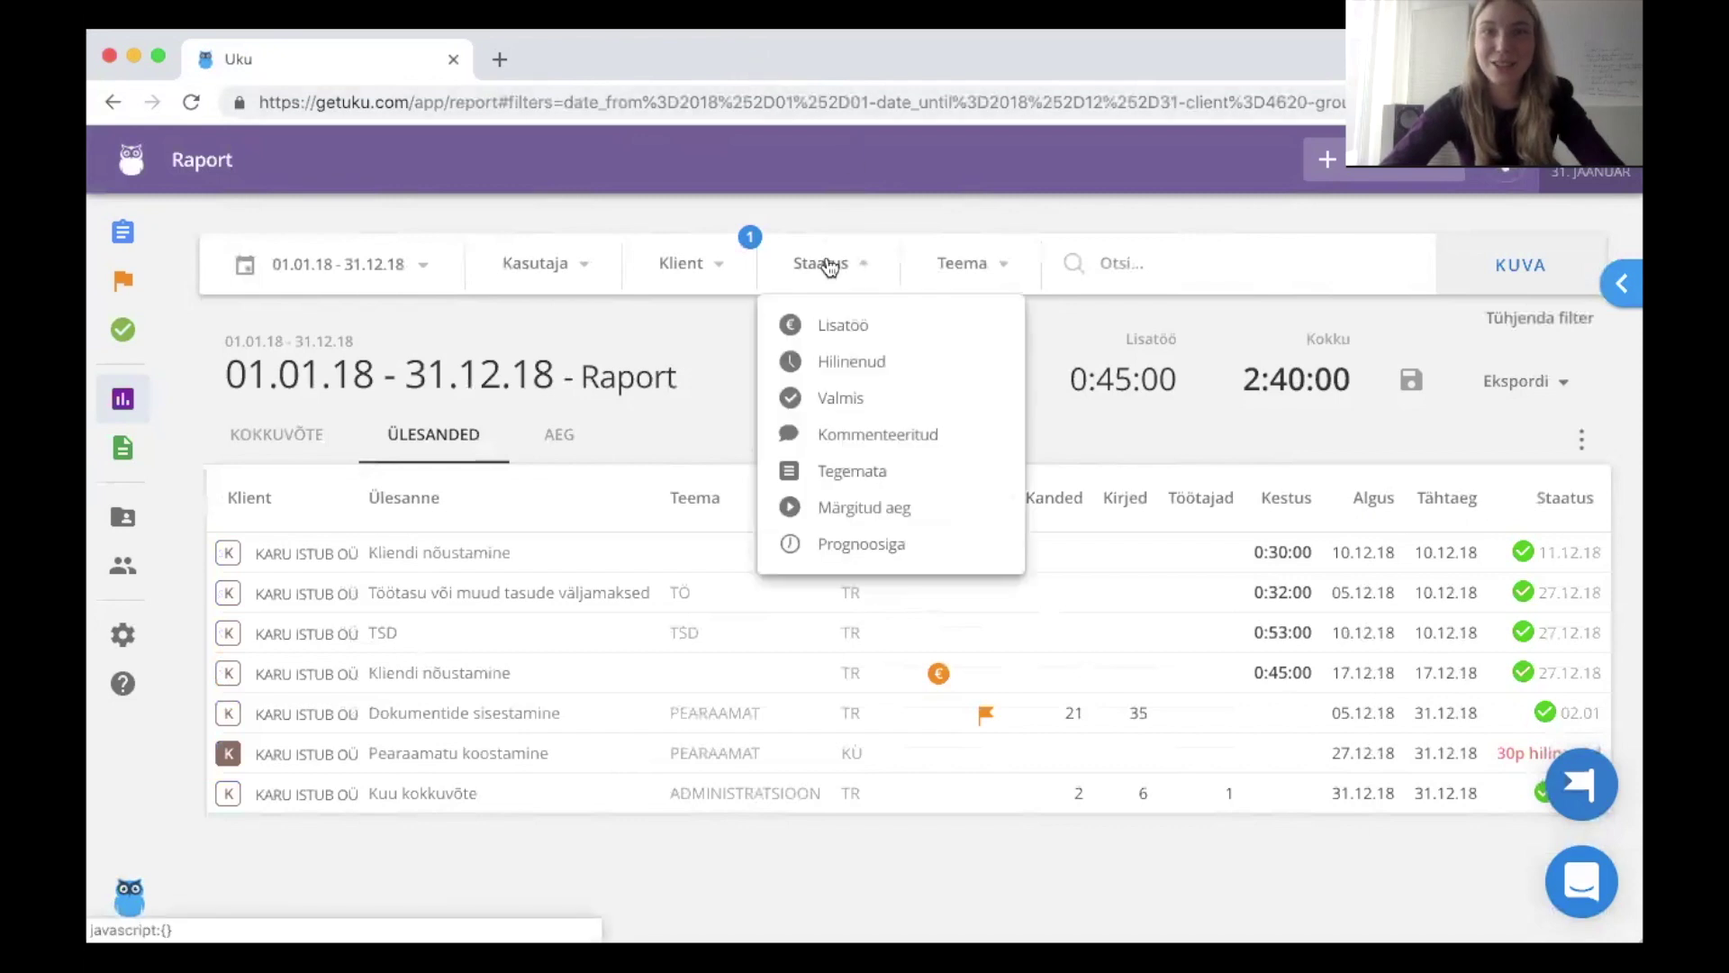
left_click(883, 402)
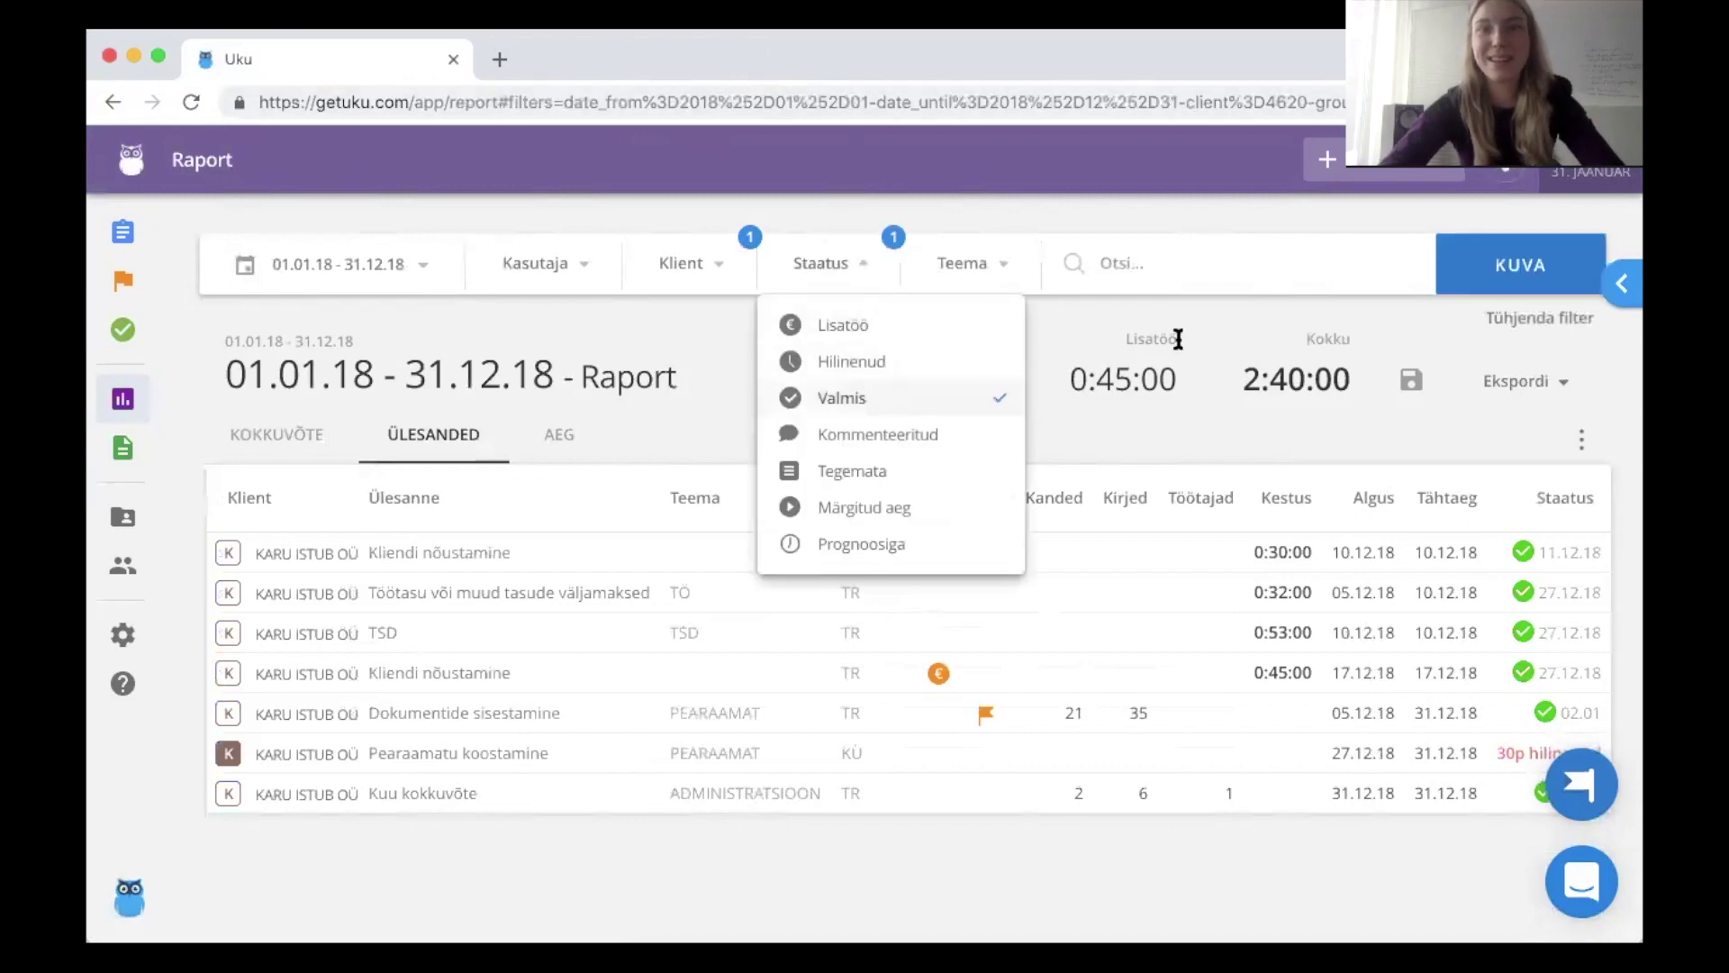
left_click(1494, 276)
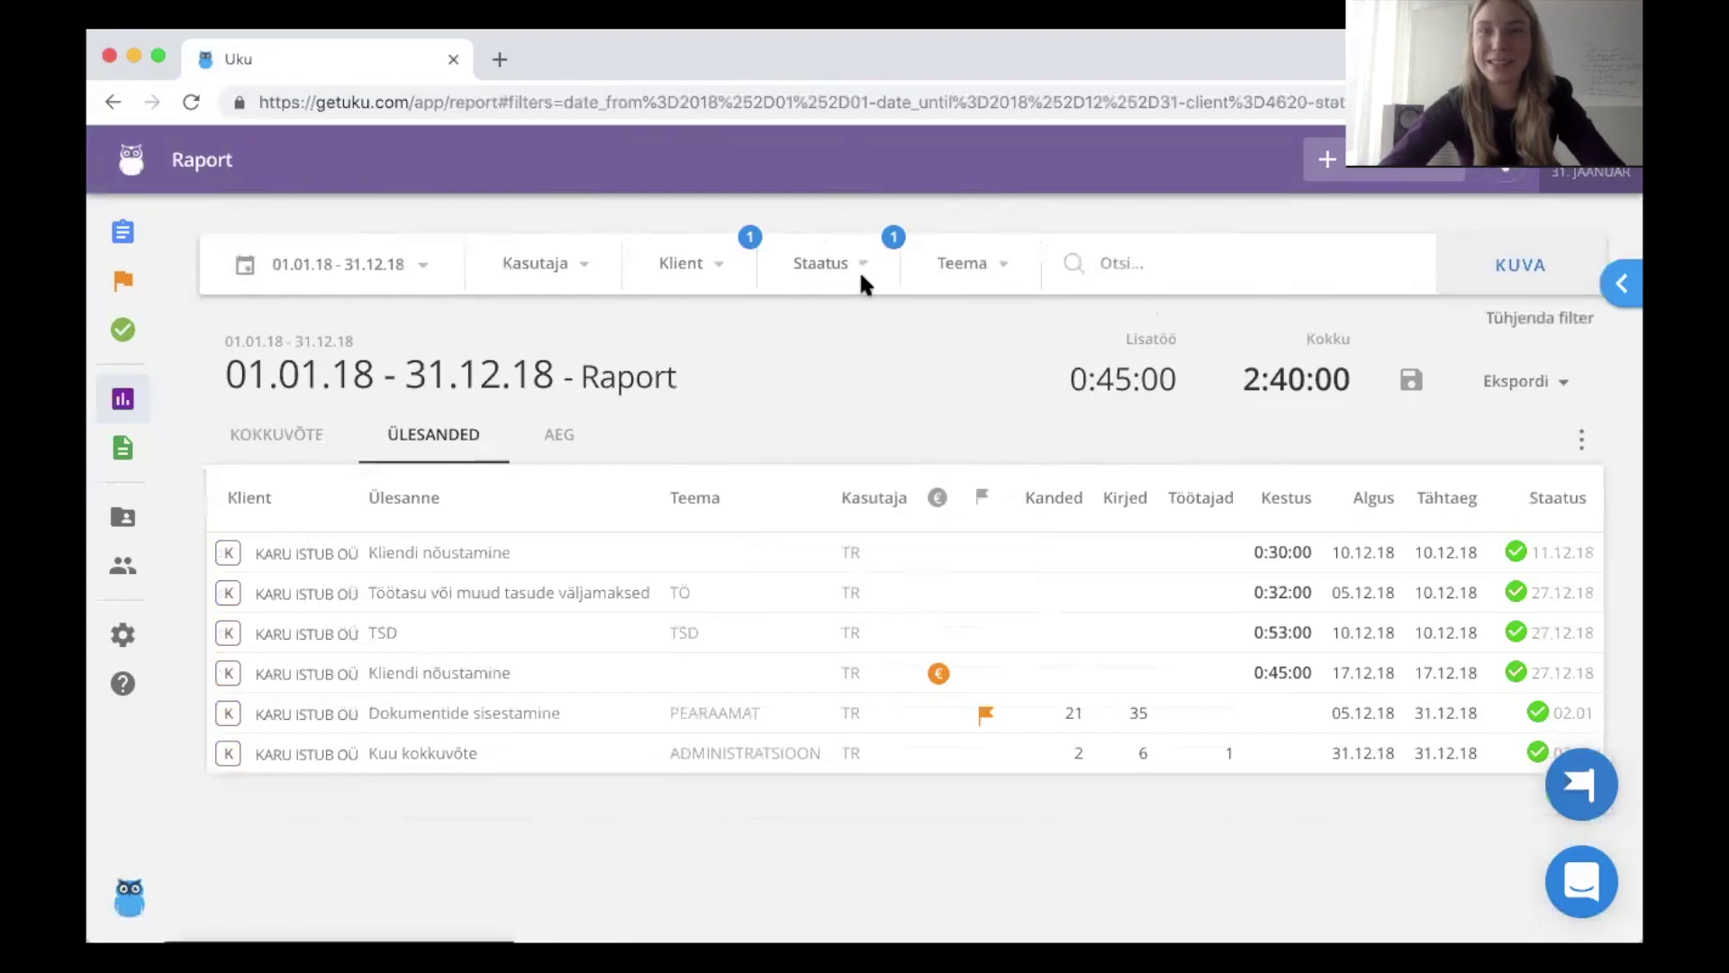
- Replace the Valmis status filter with Lisatöö and display the matching tasks
left_click(828, 269)
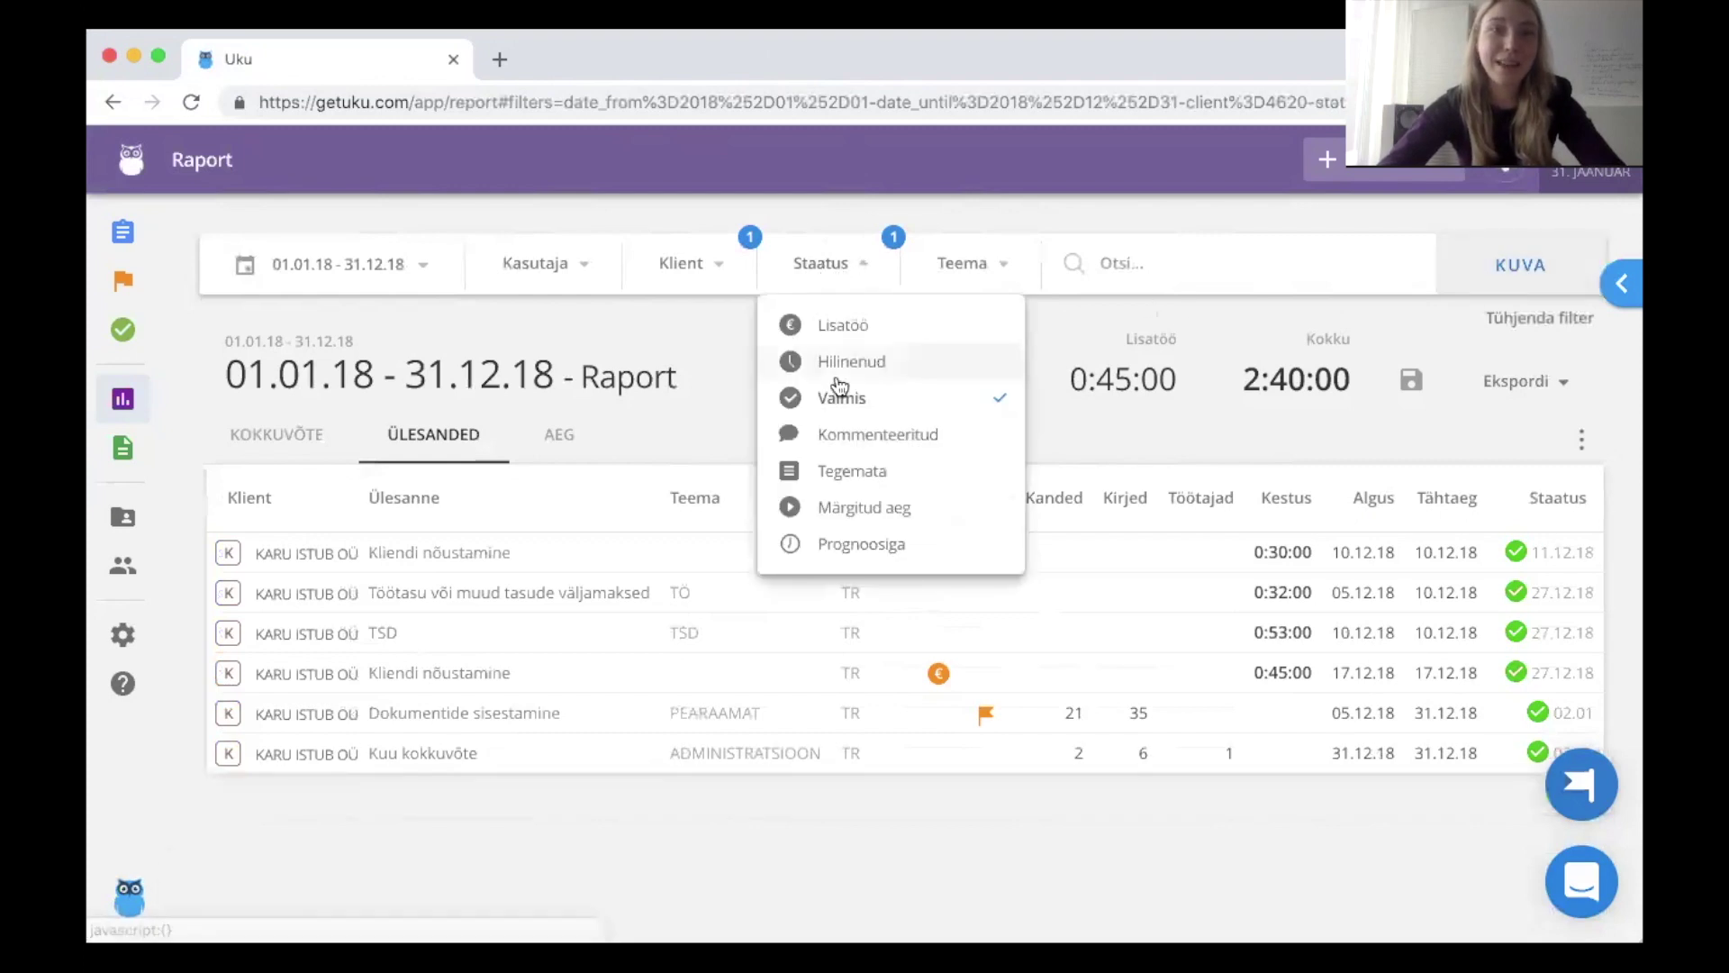
left_click(851, 406)
left_click(847, 326)
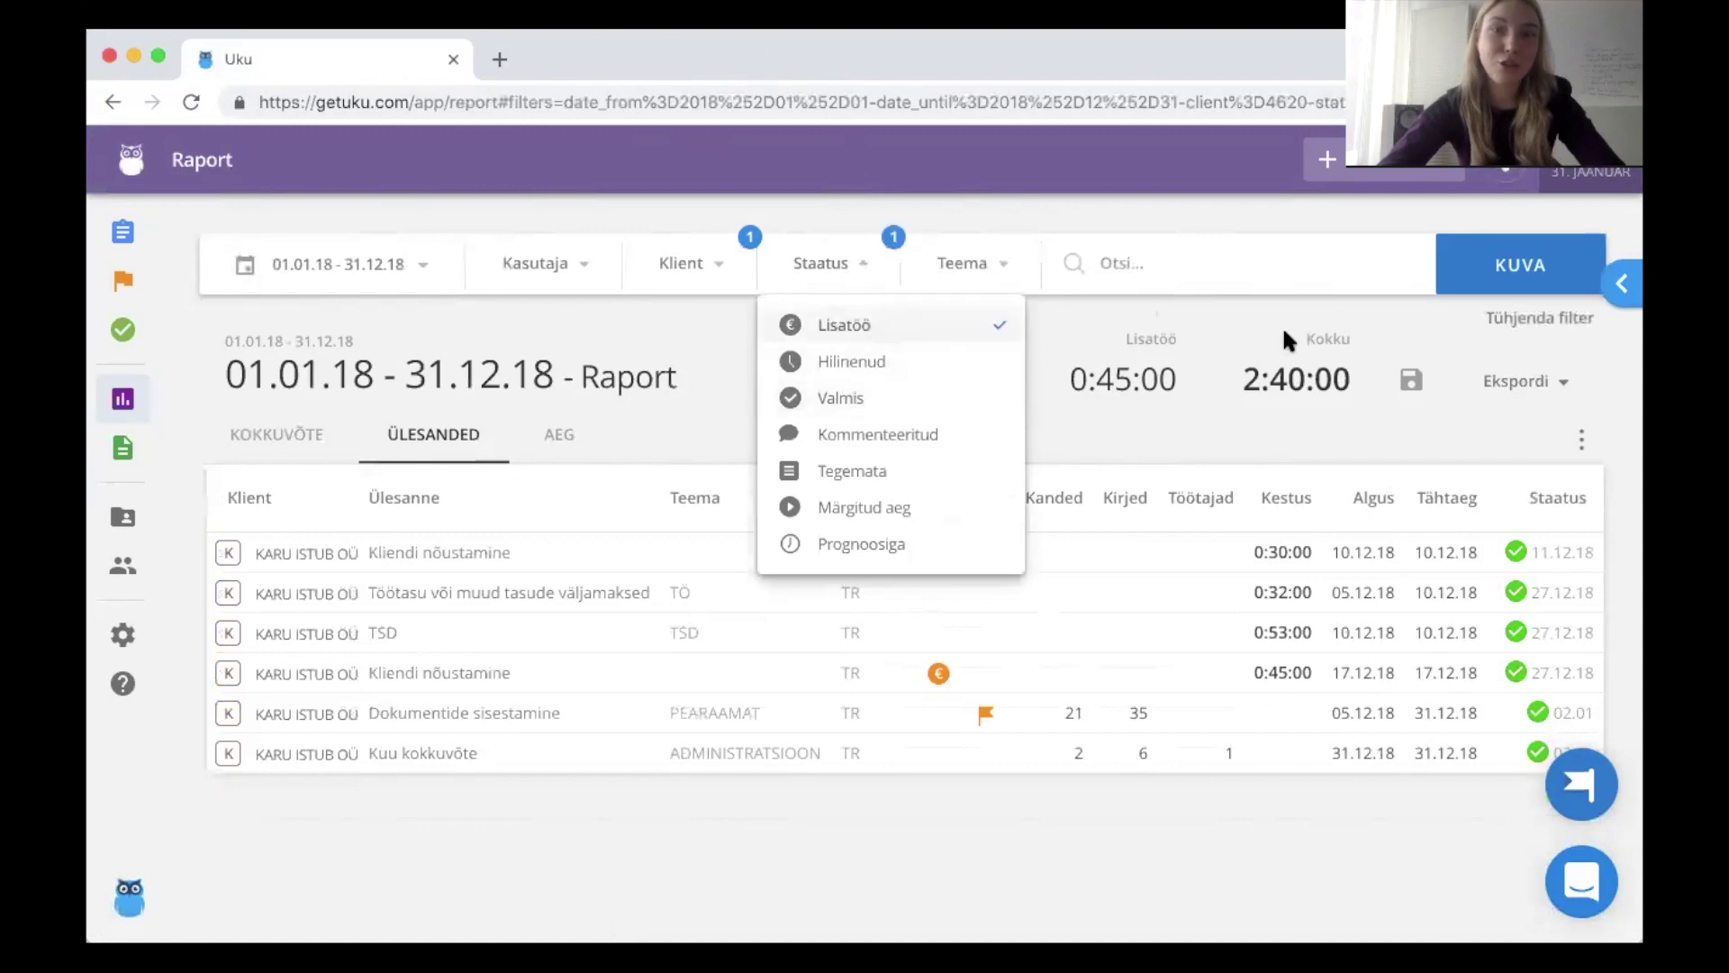
left_click(1480, 285)
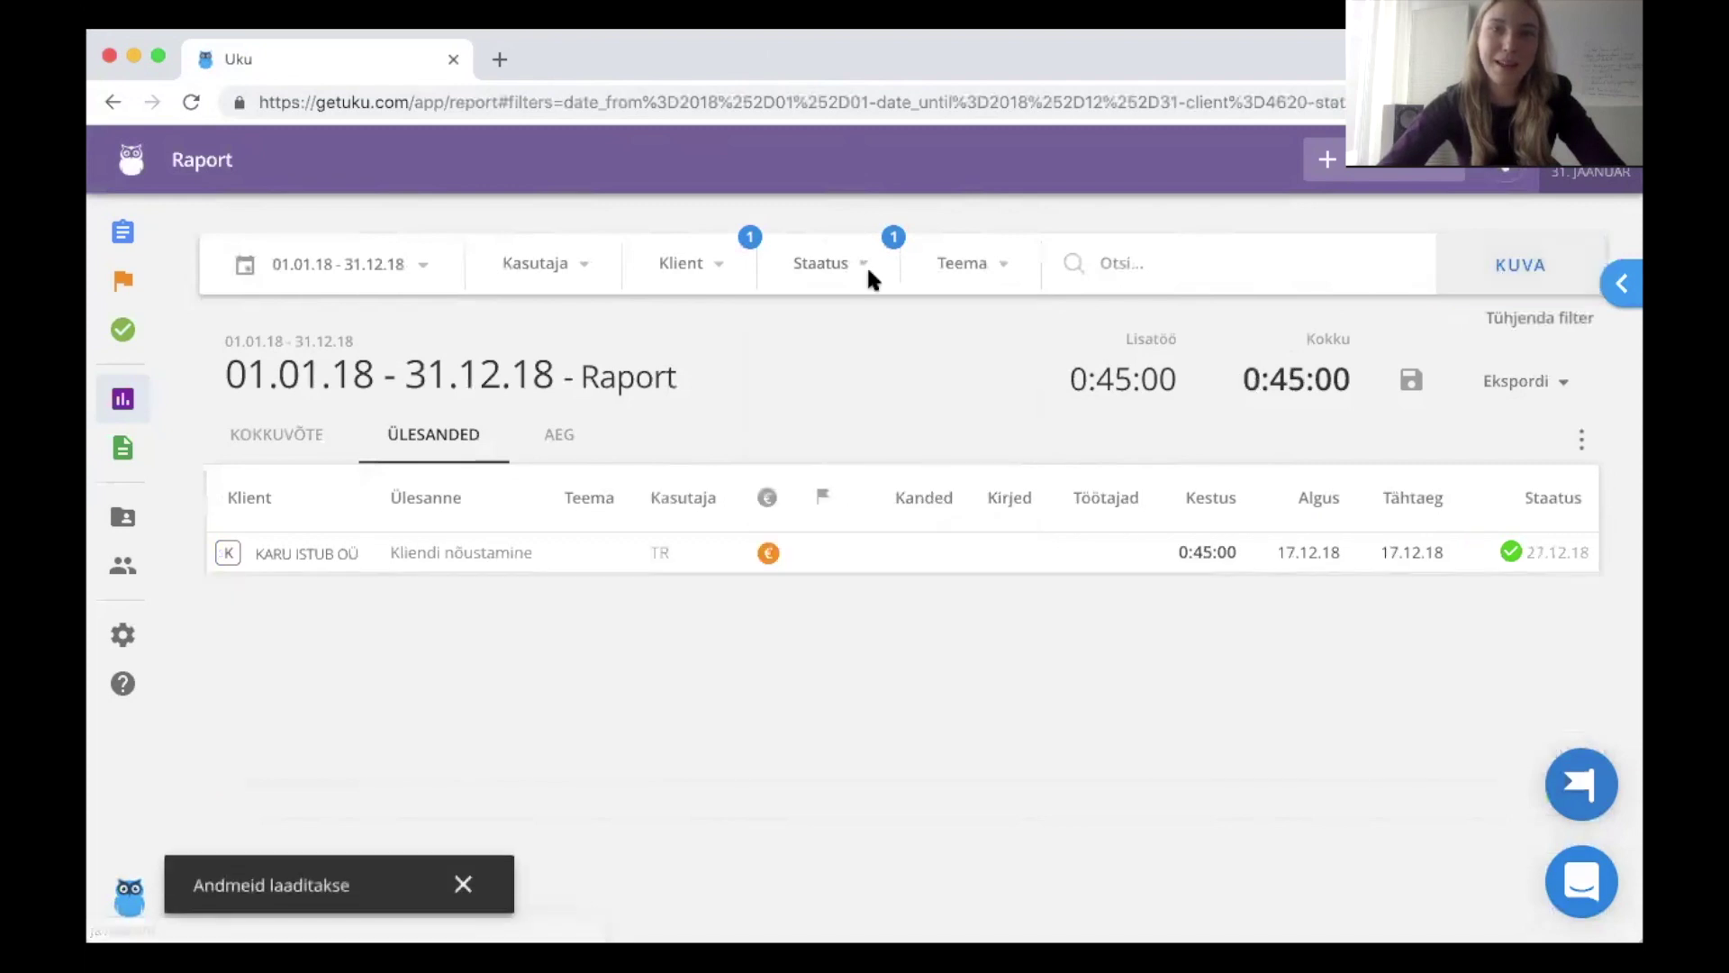
- Change the status filter to Kommenteeritud, remove Karu istub OÜ from the client filter and display the report
left_click(837, 273)
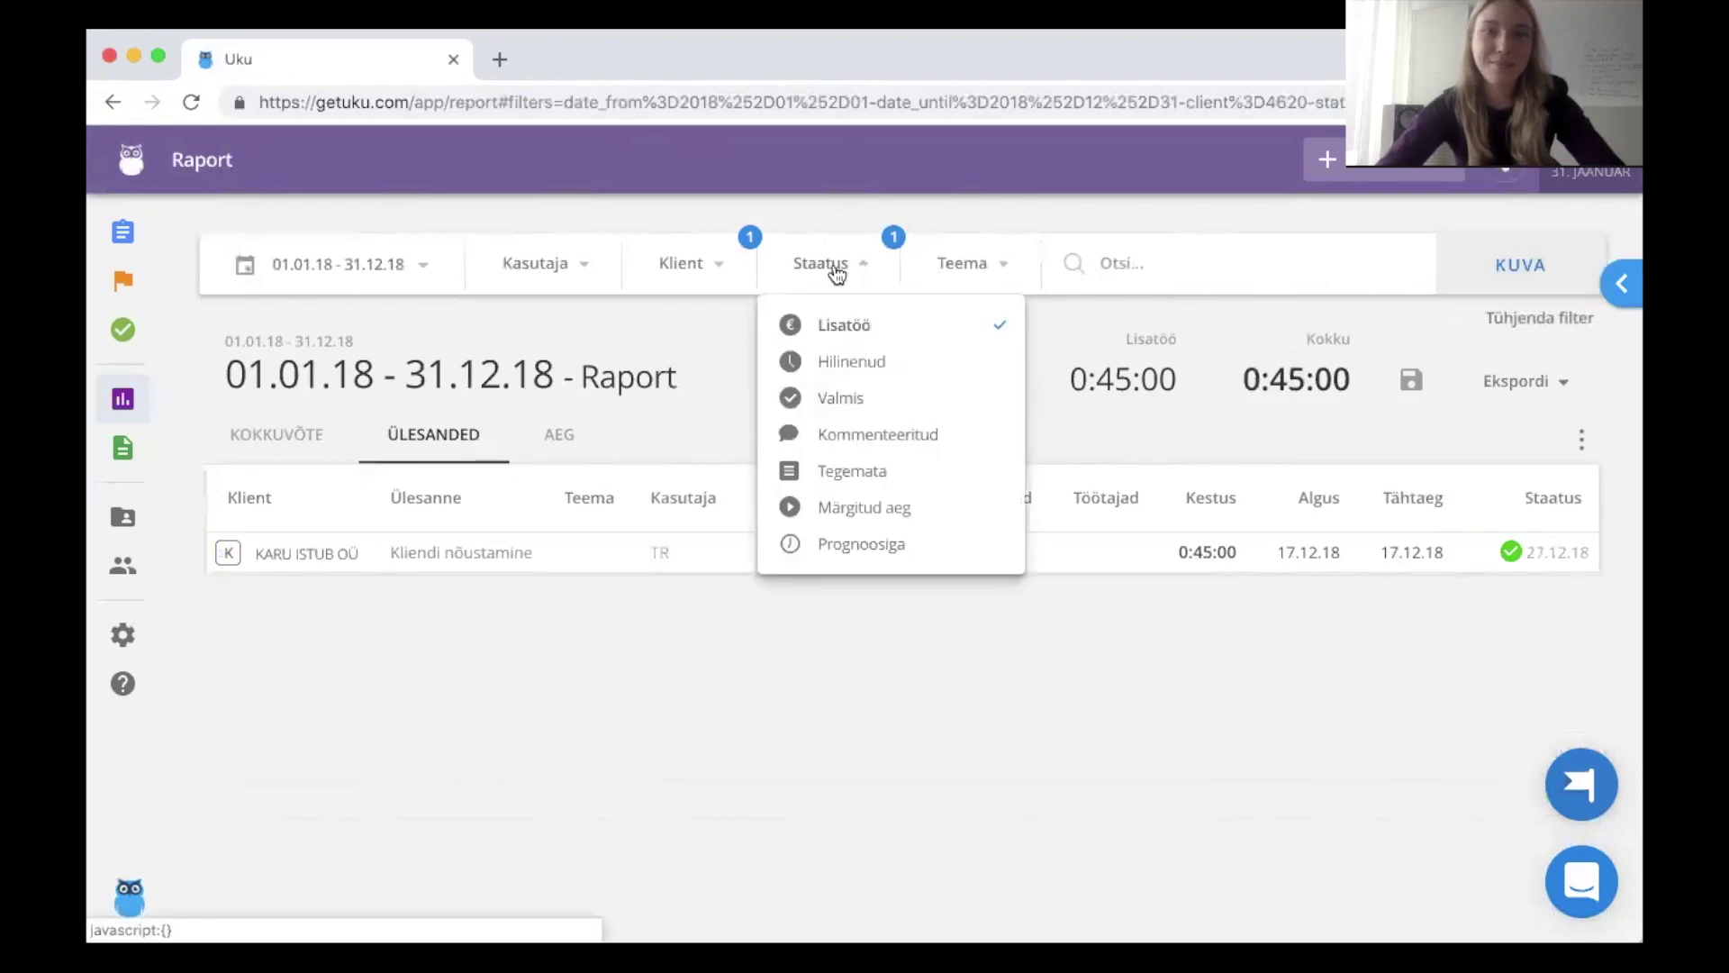
left_click(910, 327)
left_click(905, 437)
left_click(677, 267)
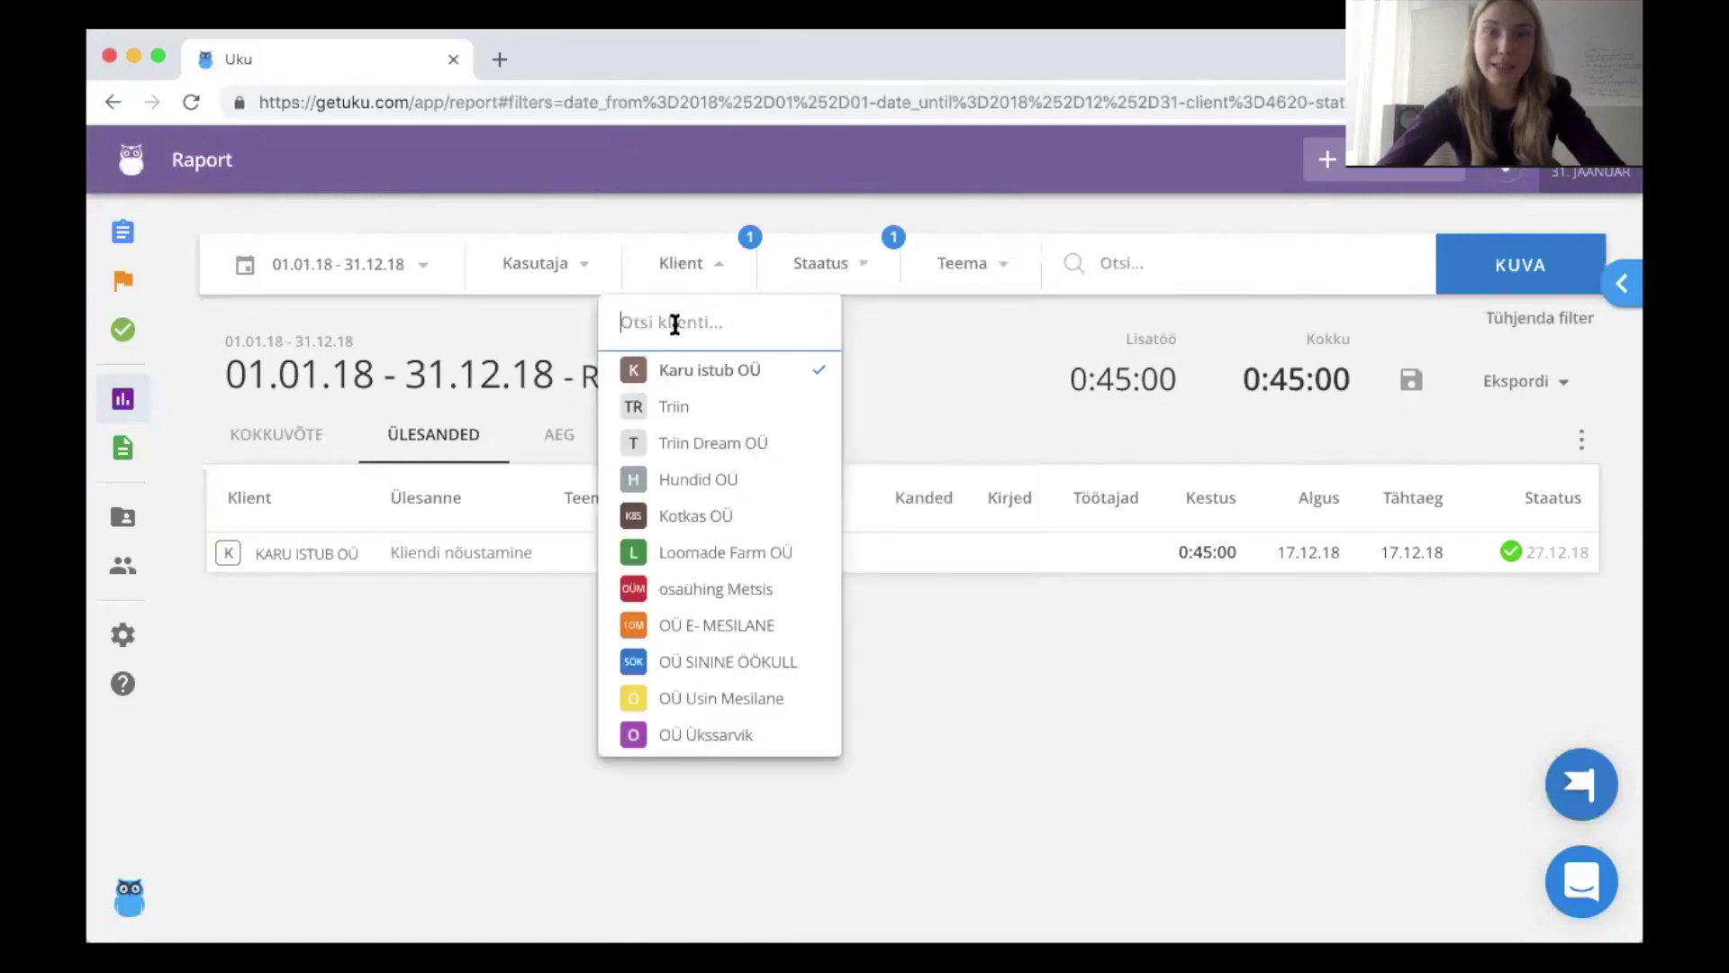
left_click(689, 371)
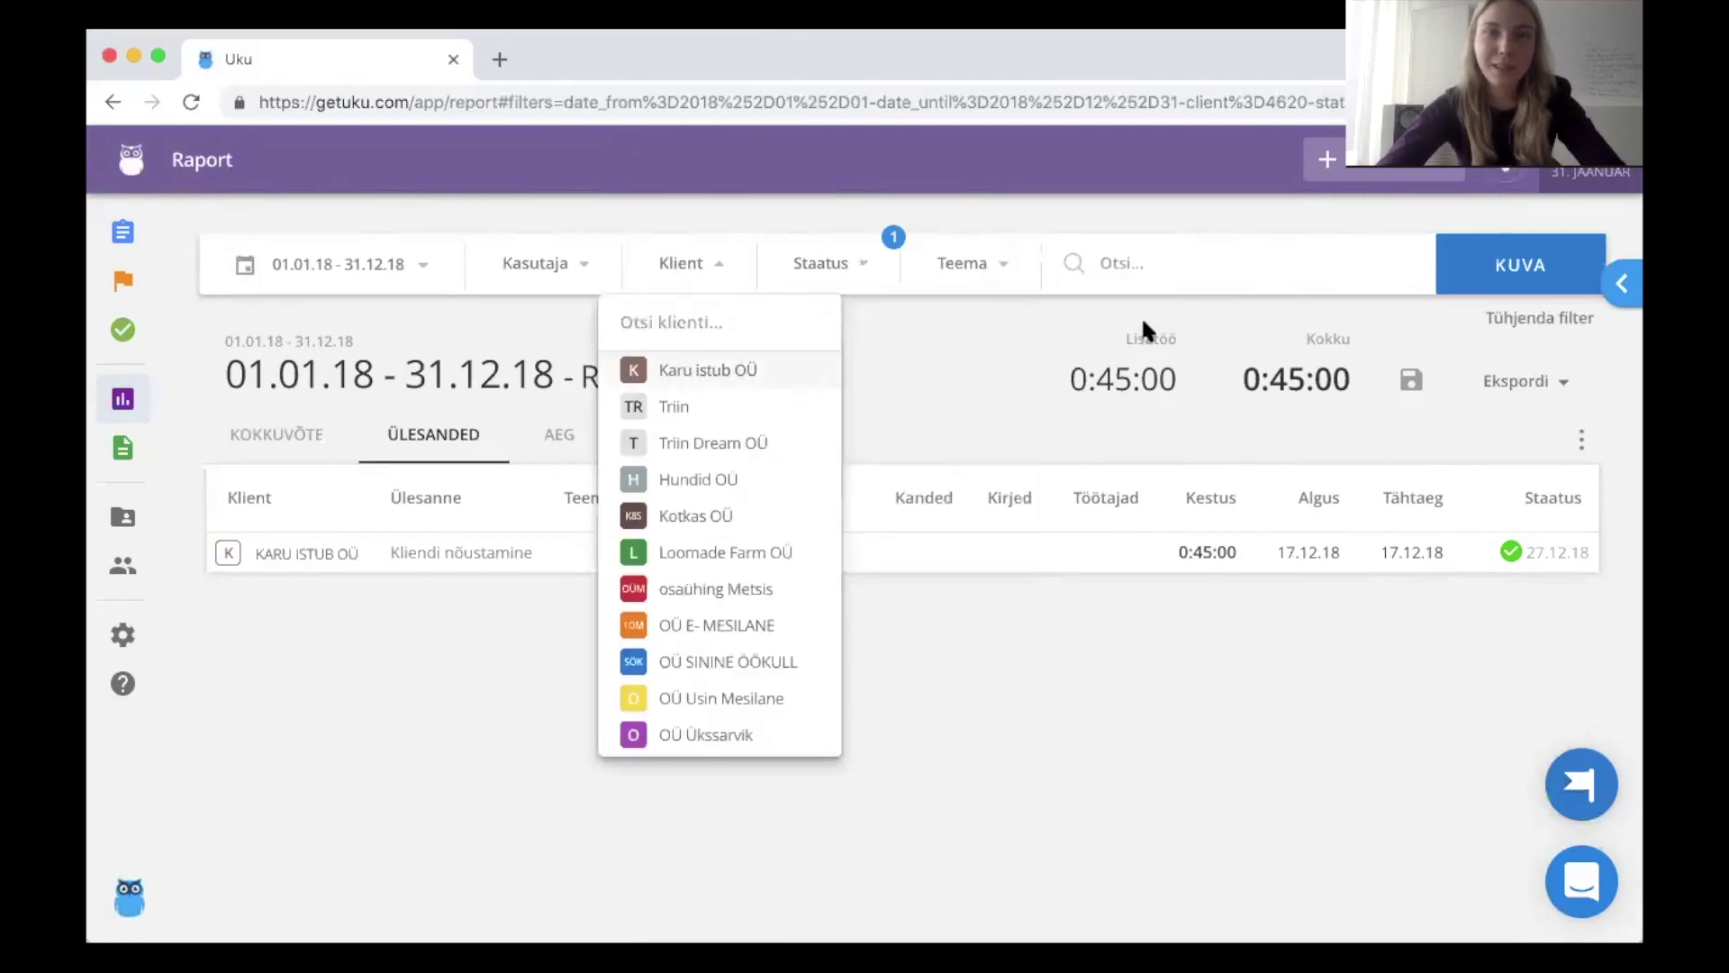
left_click(1495, 275)
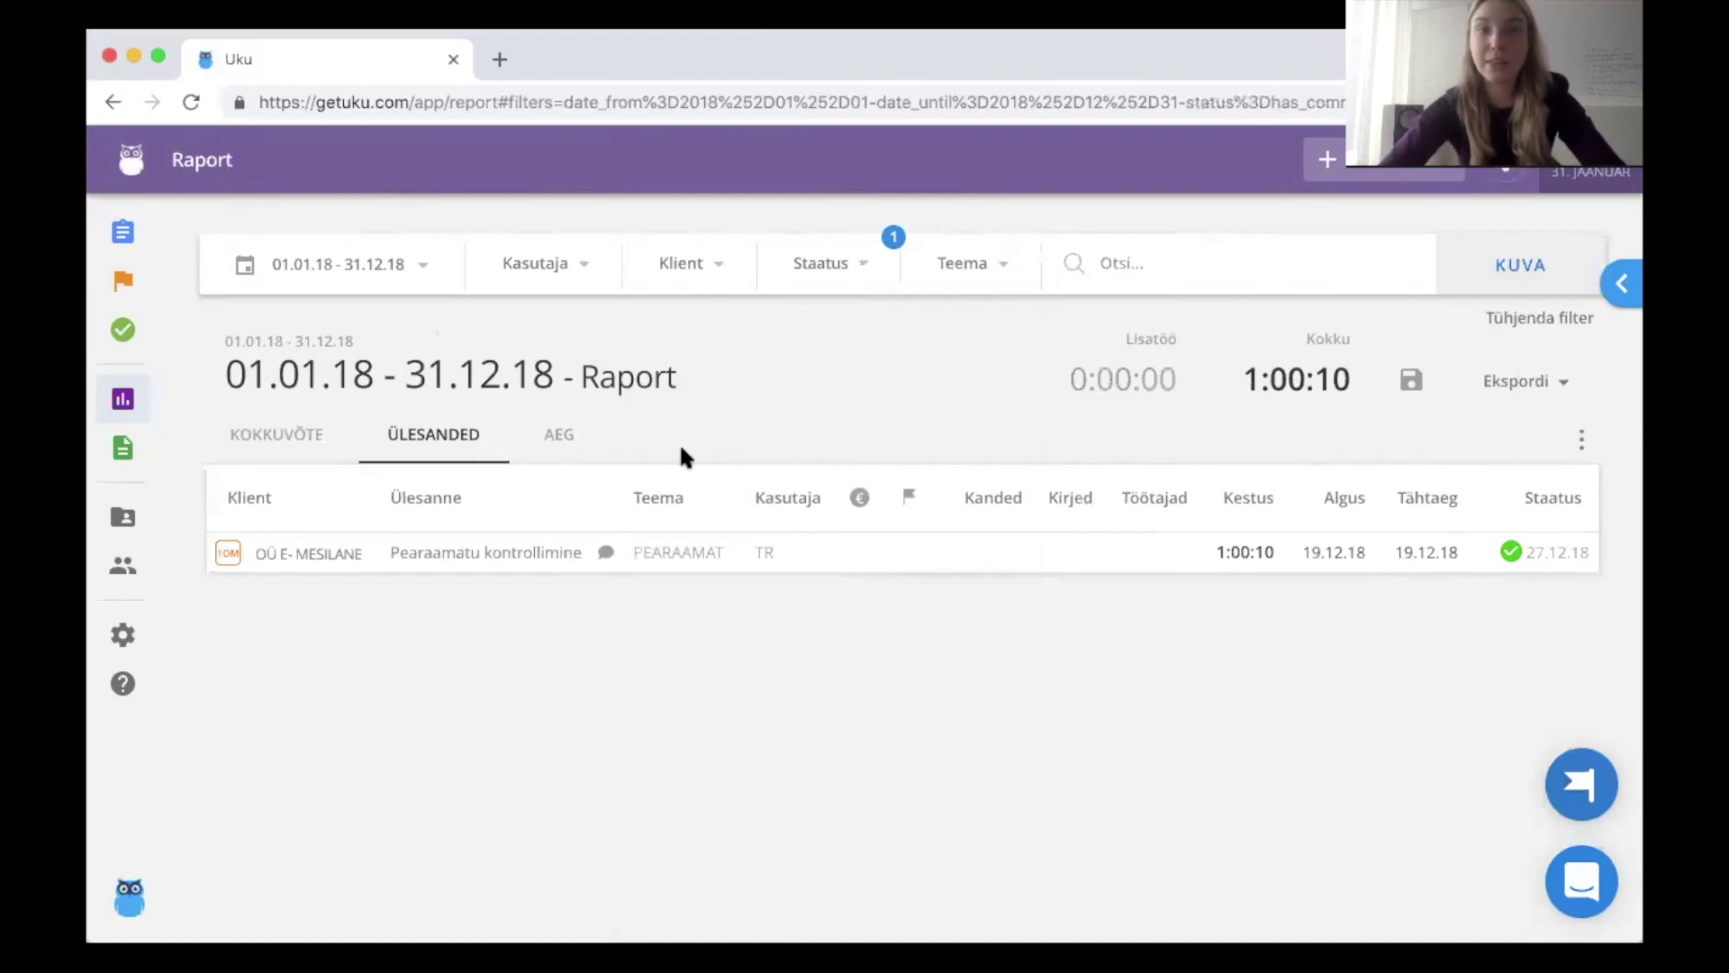
- Open the Pearaamatu kontrollimine task from its comment marker, view the comment and close the task
left_click(606, 556)
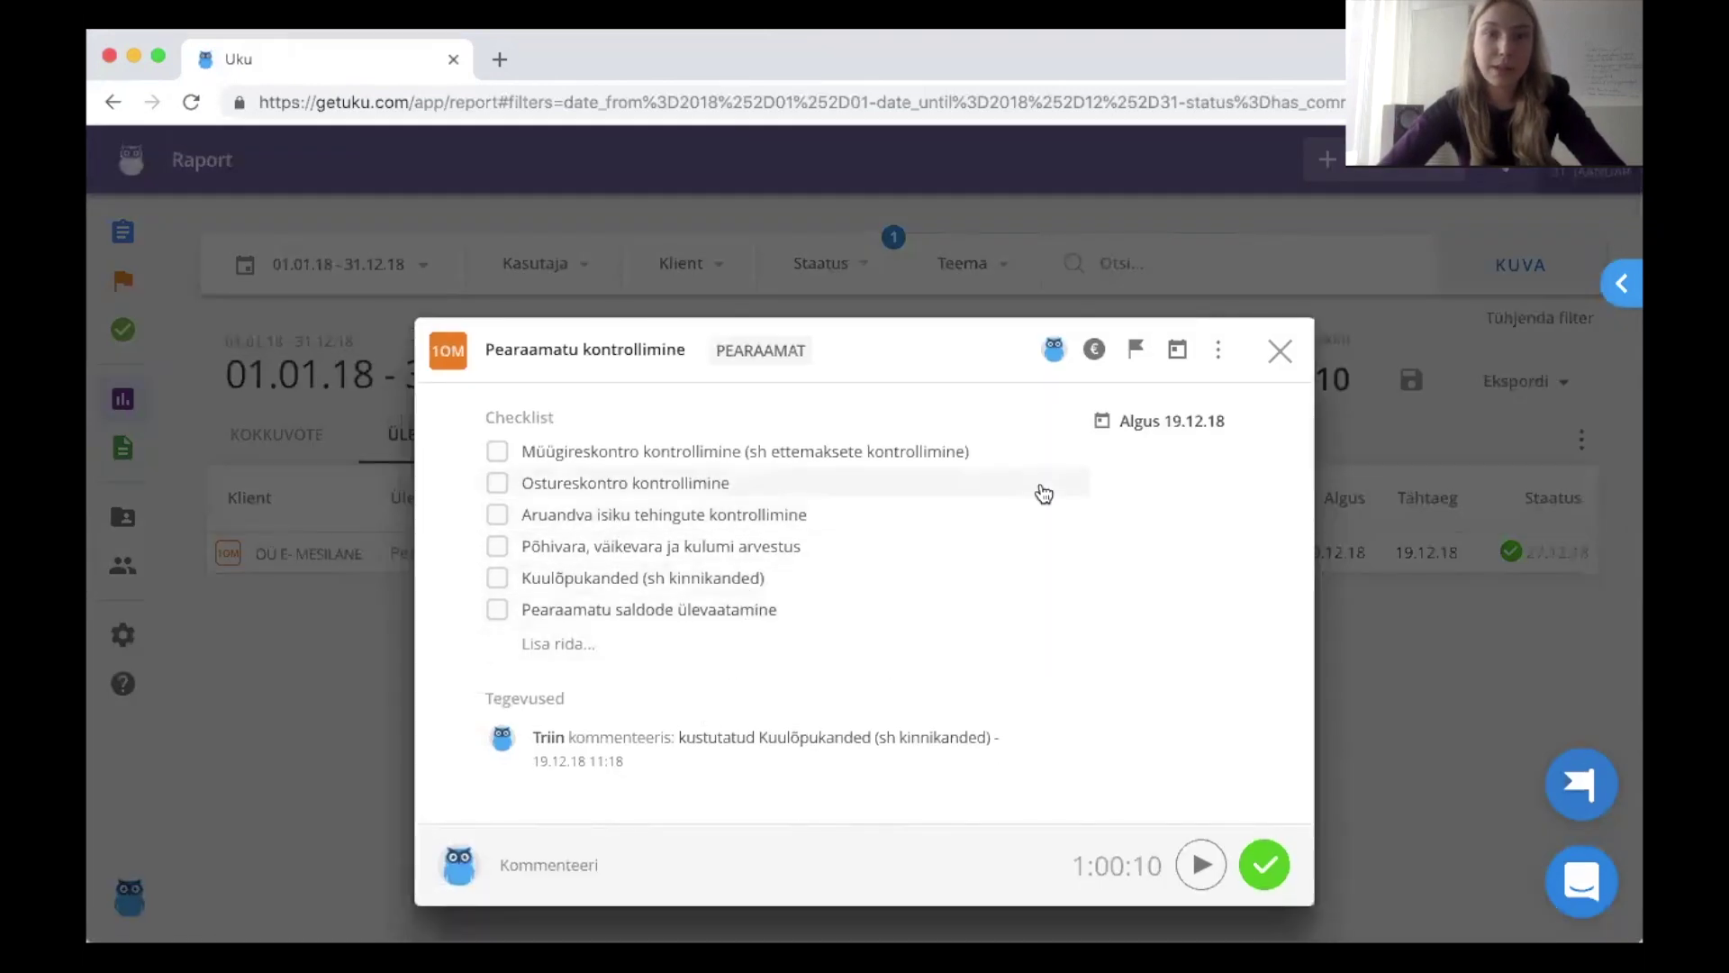
left_click(1277, 385)
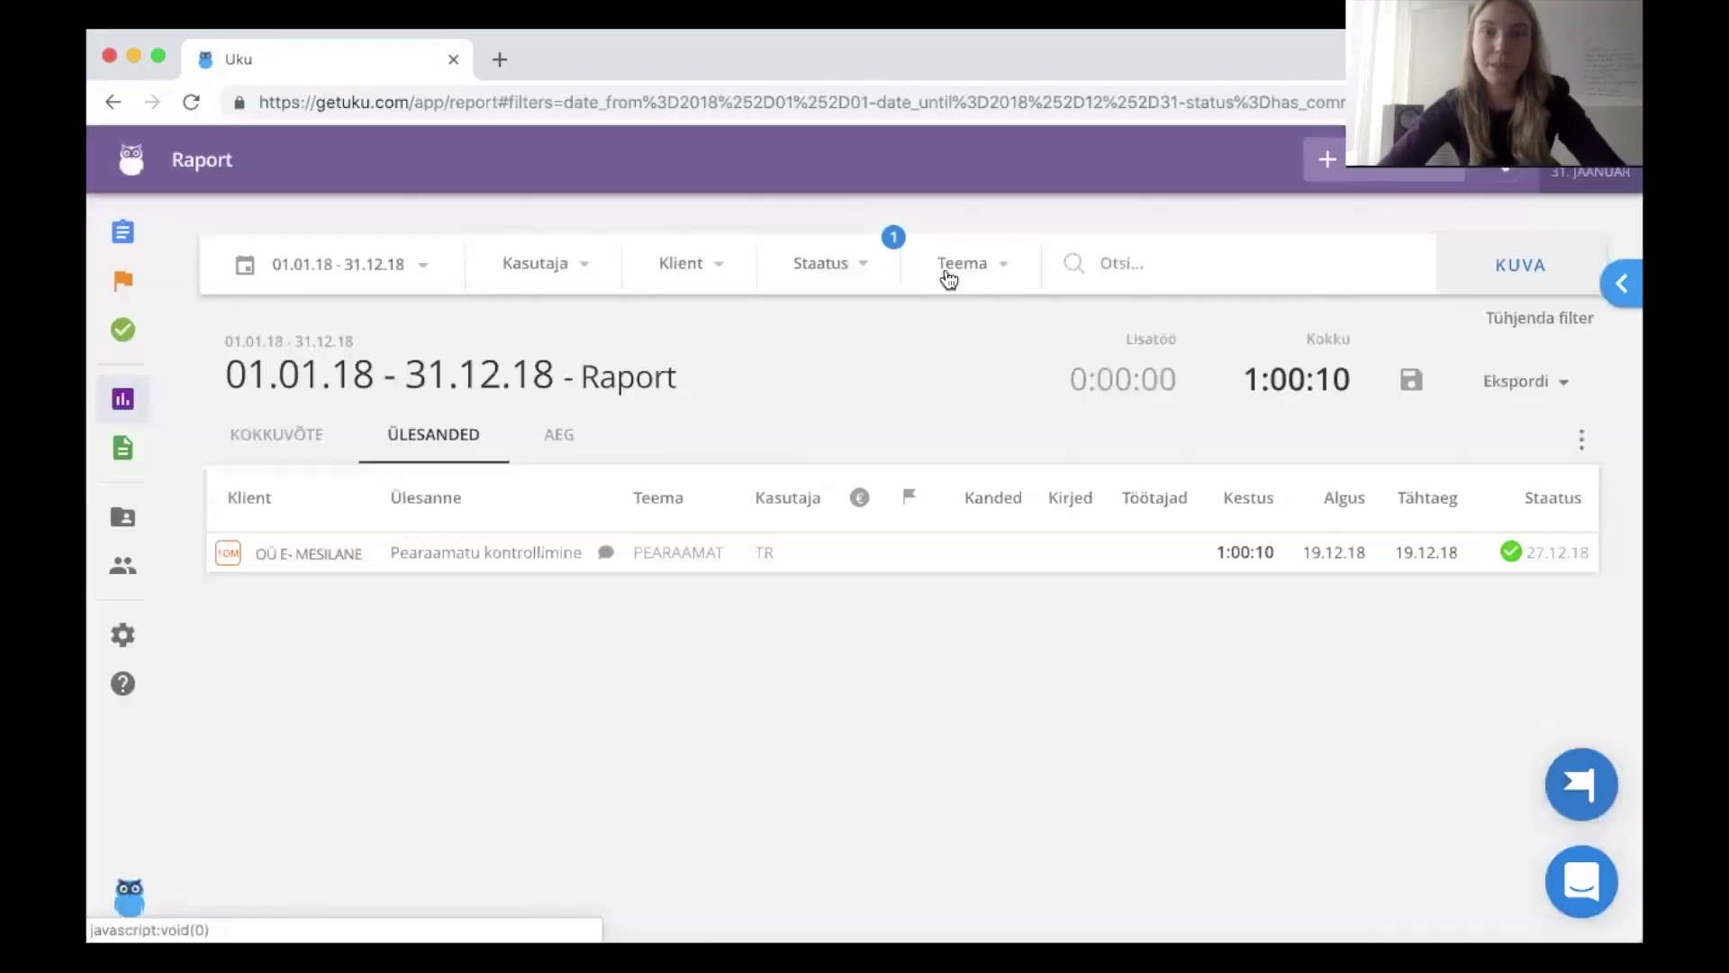
- Remove the Kommenteeritud status from the filter and look through the topics offered in the Teema filter
left_click(821, 265)
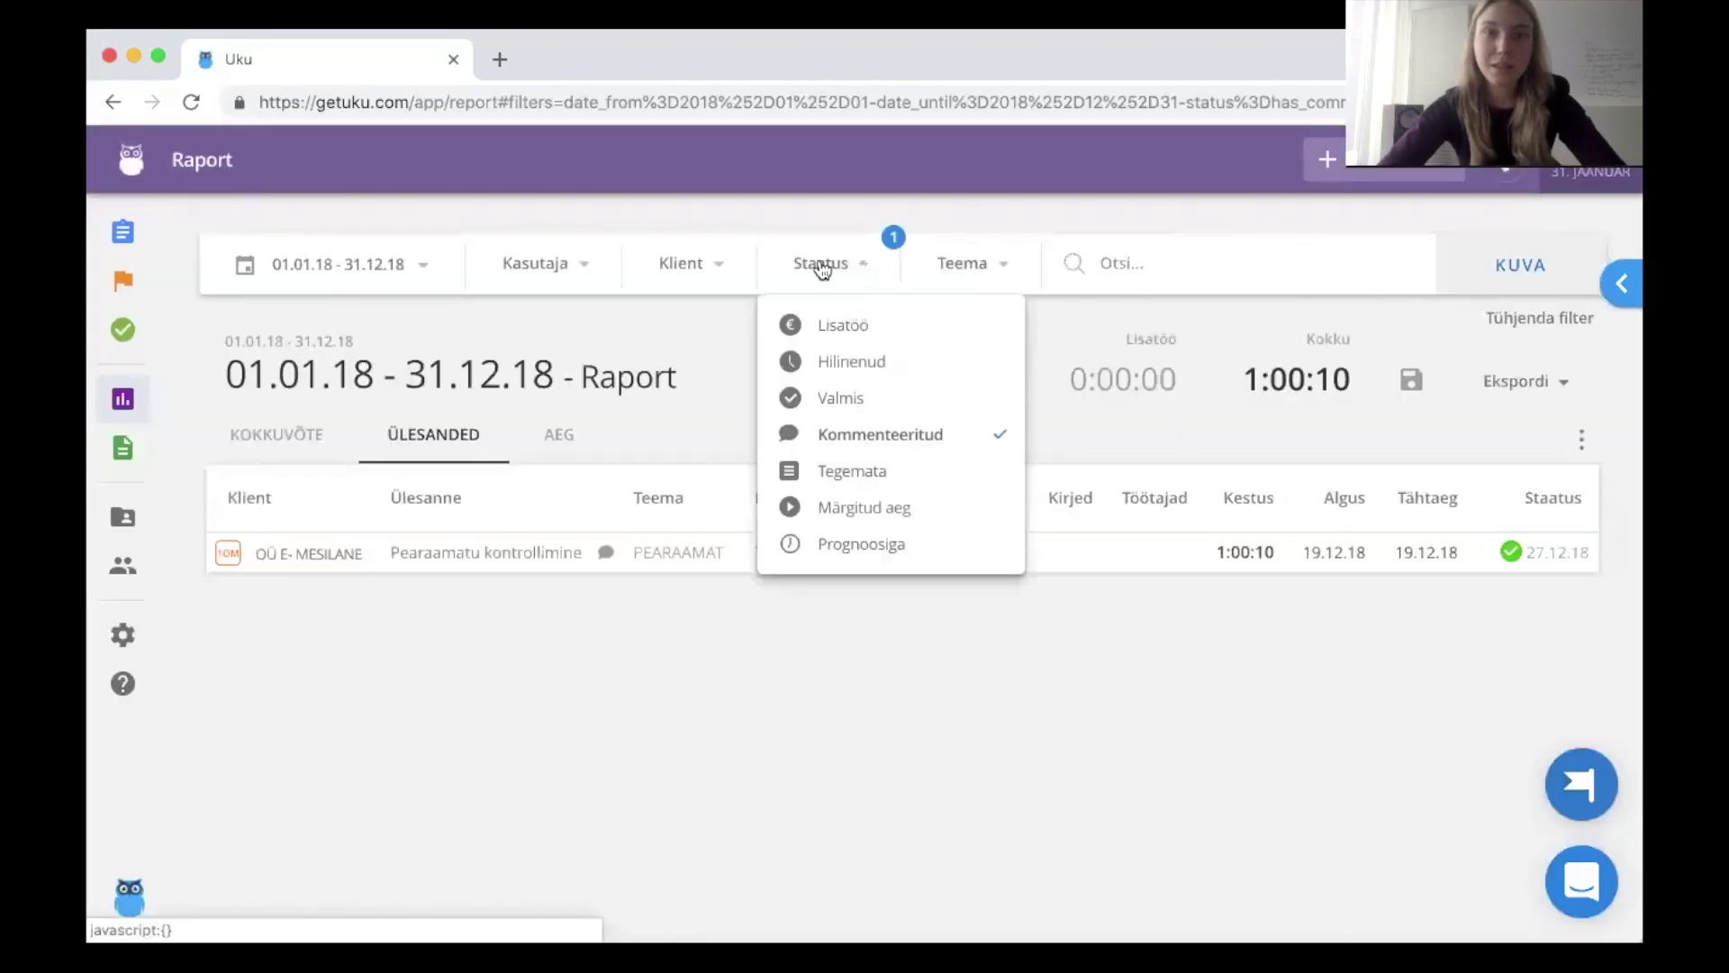
left_click(878, 439)
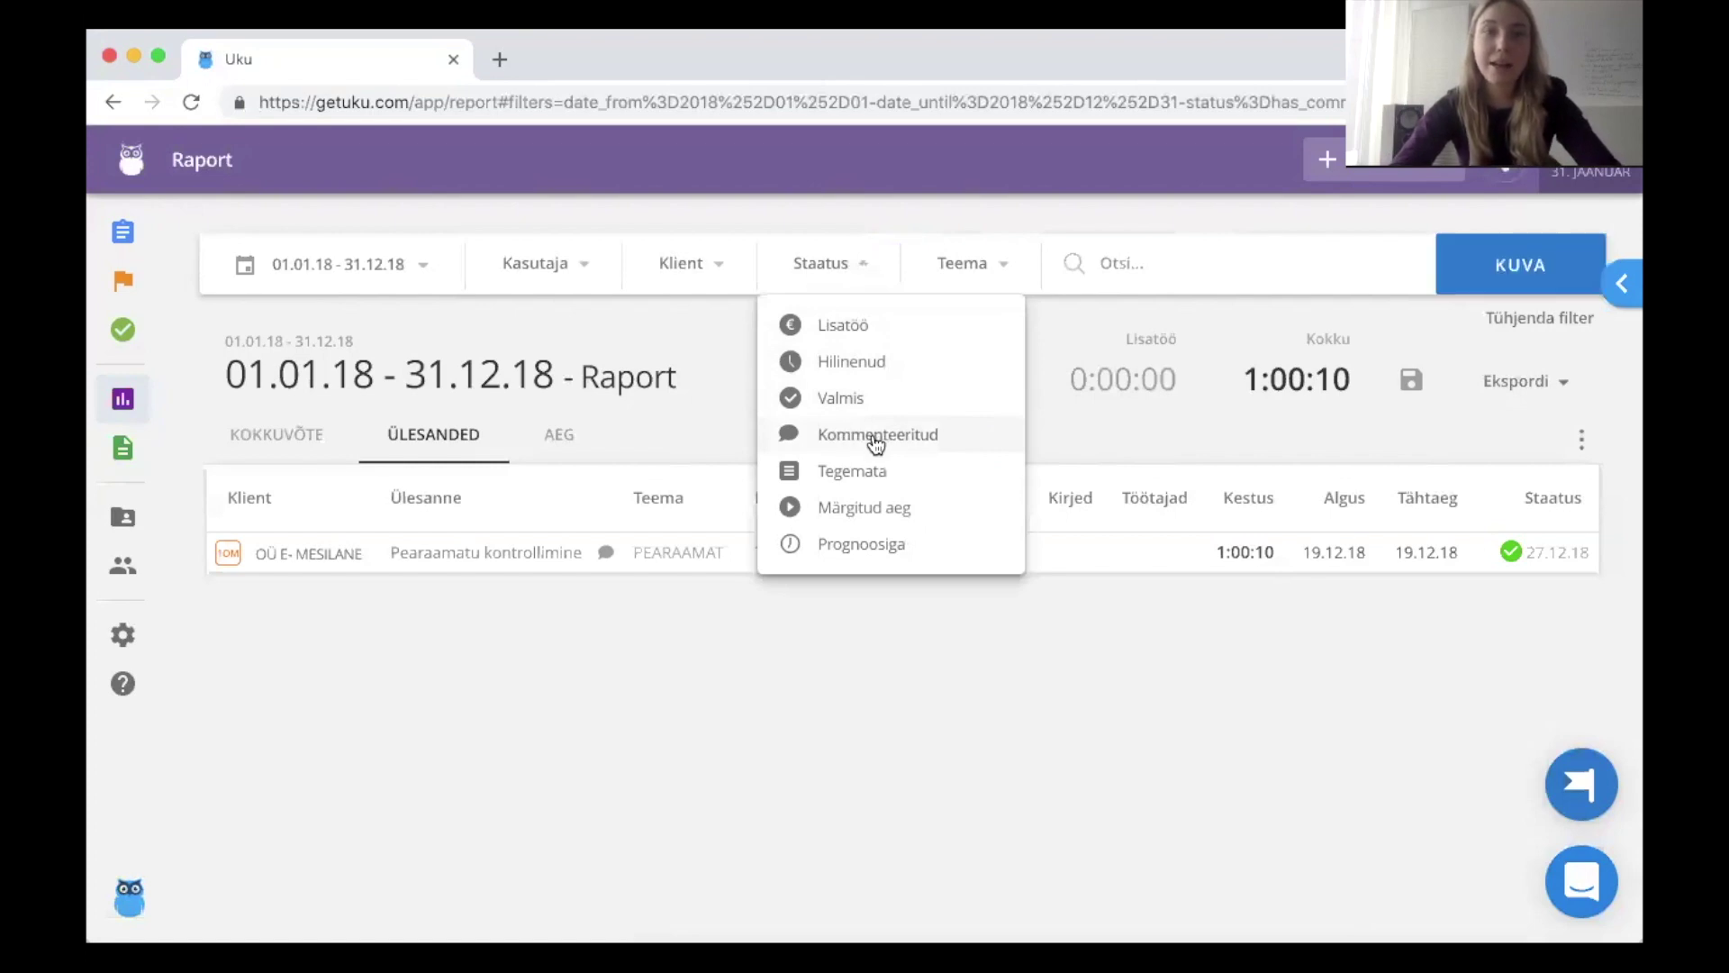
left_click(704, 372)
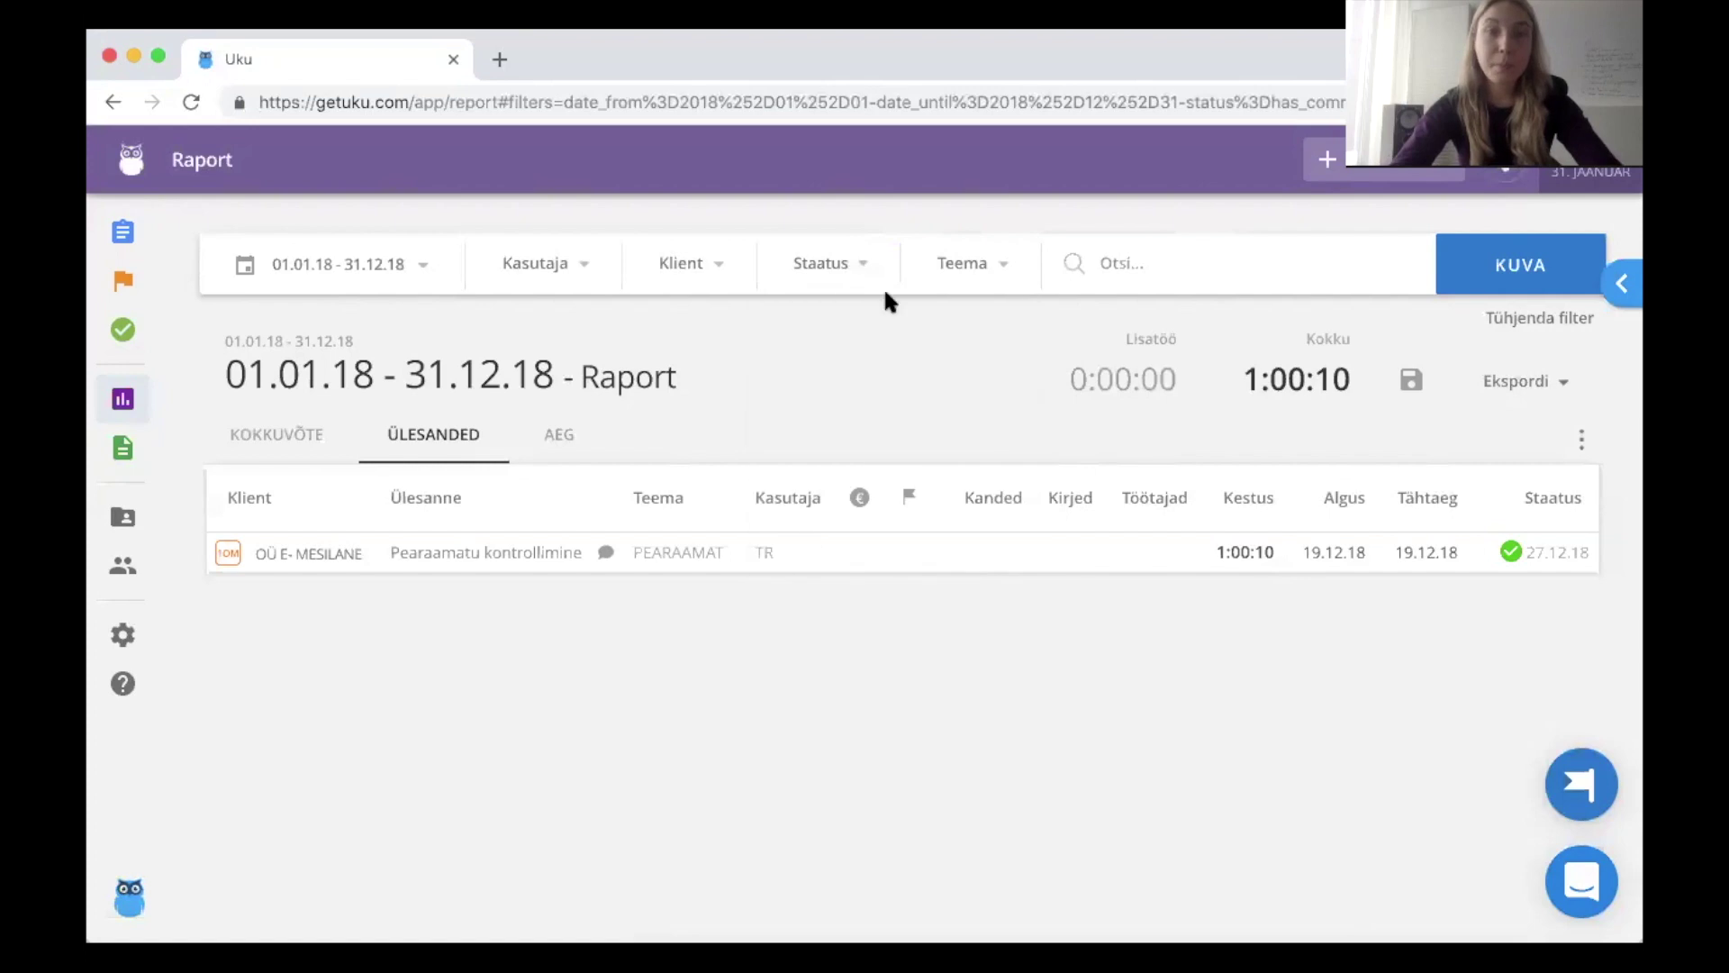
left_click(969, 270)
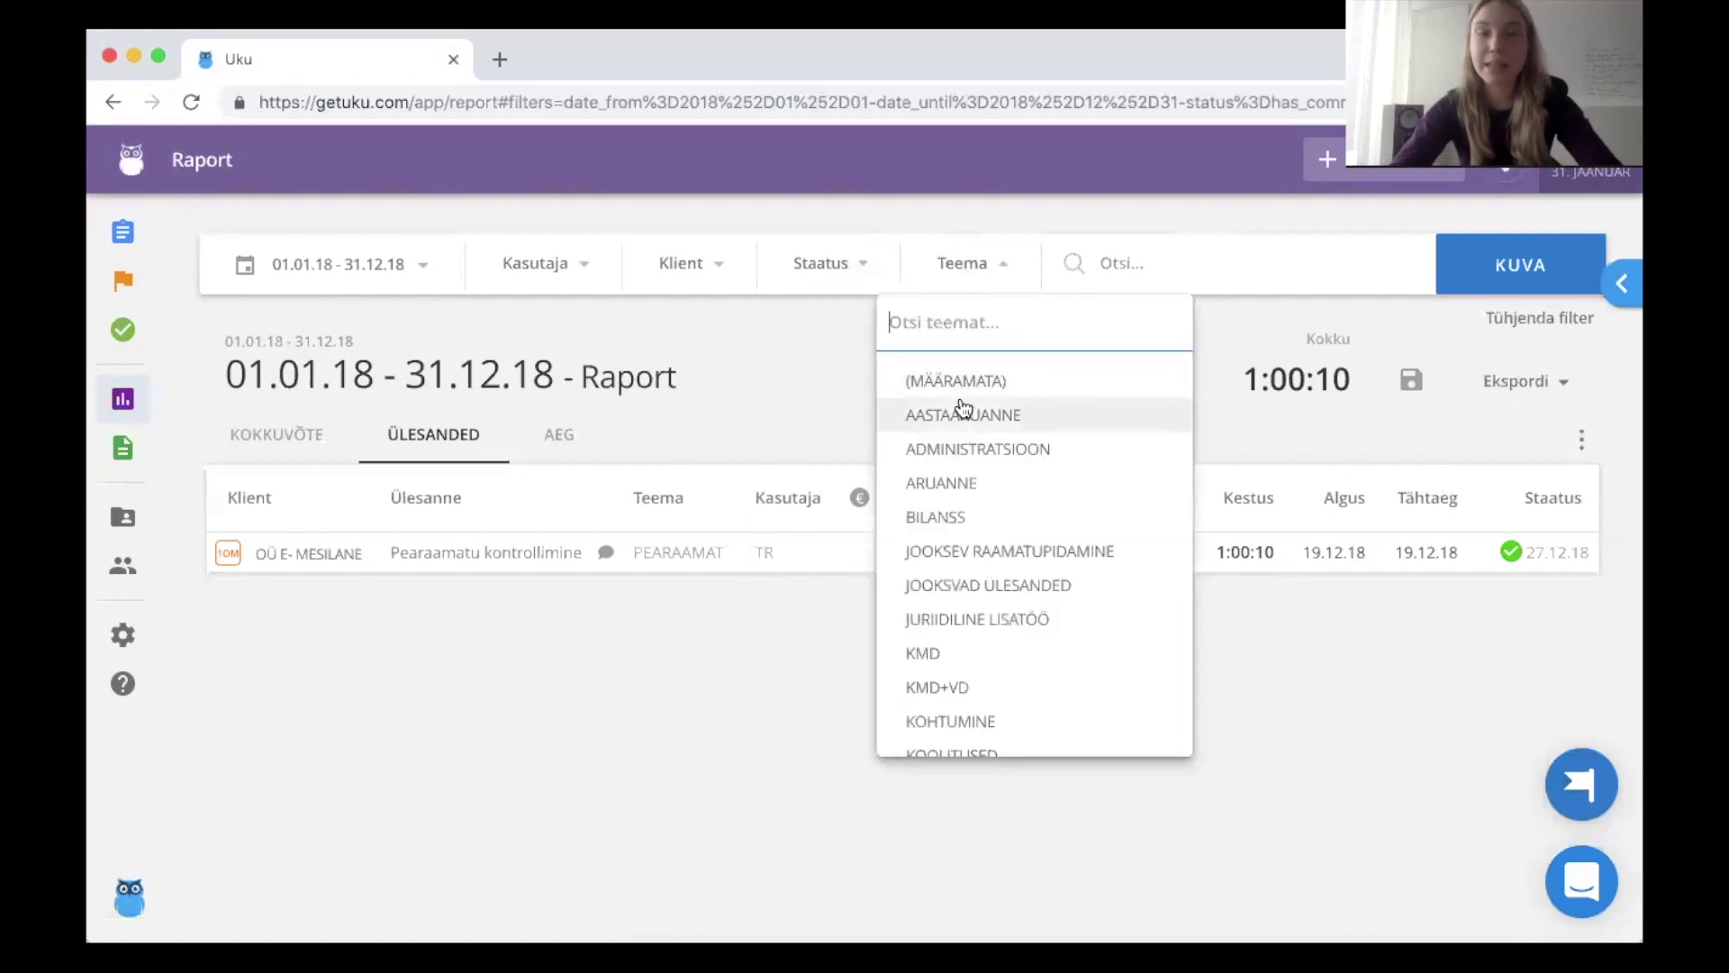
scroll(964, 486, "down", 3)
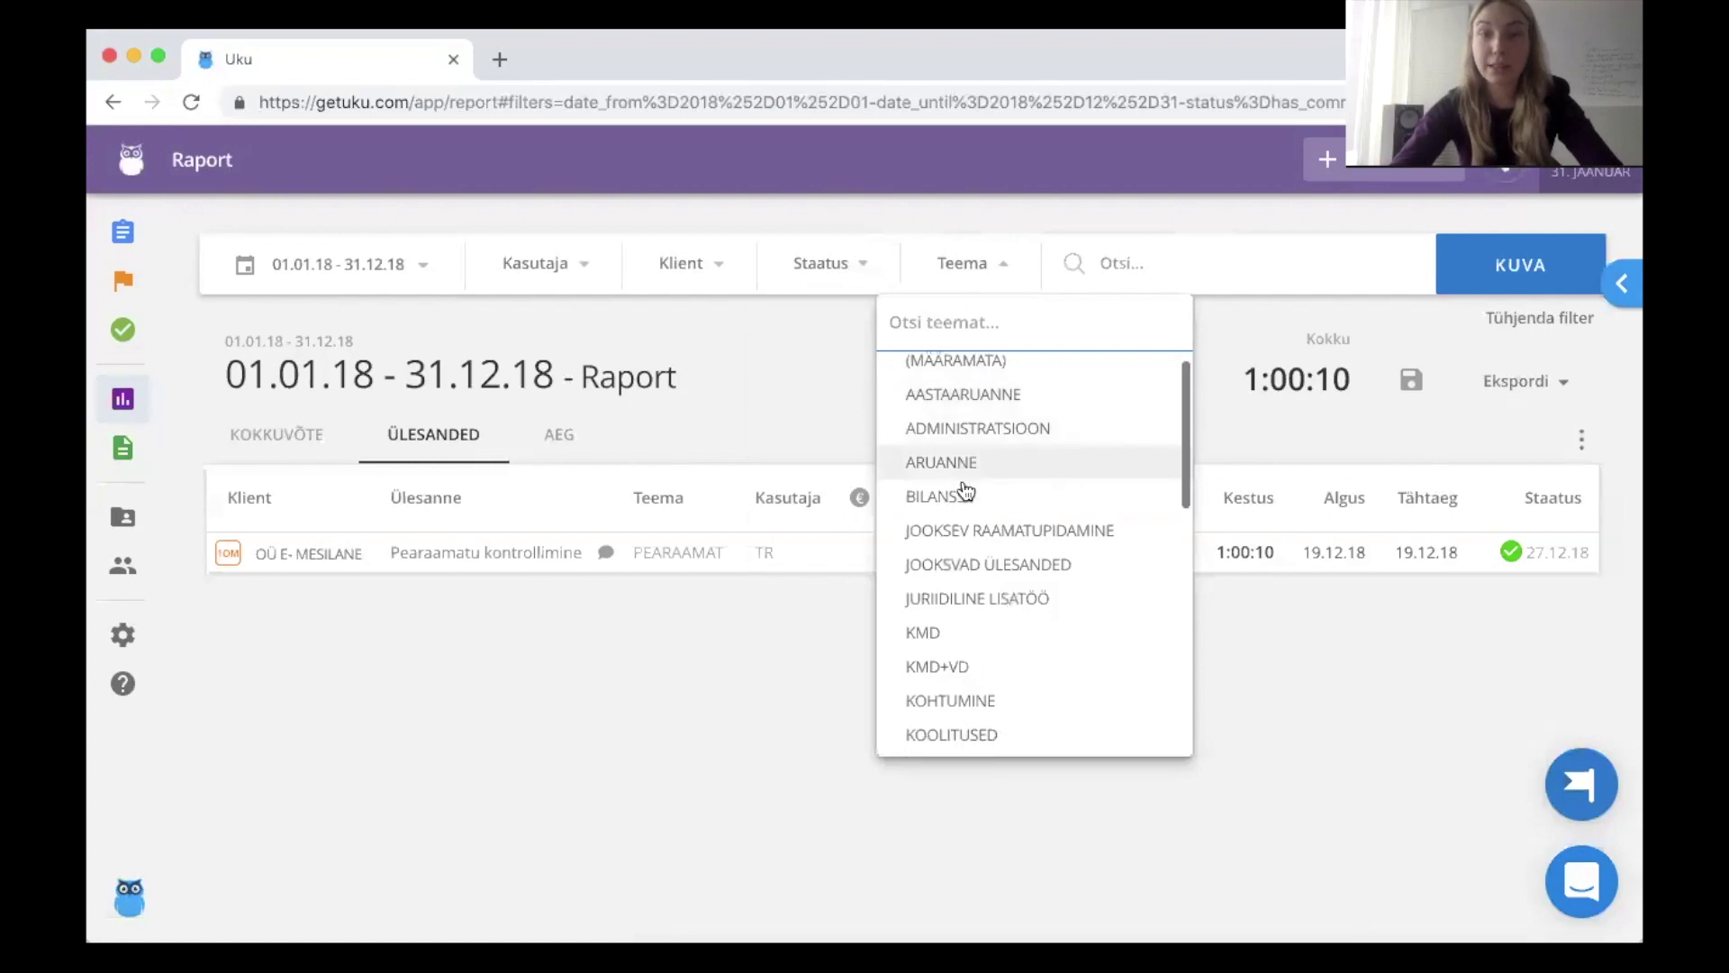
scroll(965, 489, "down", 4)
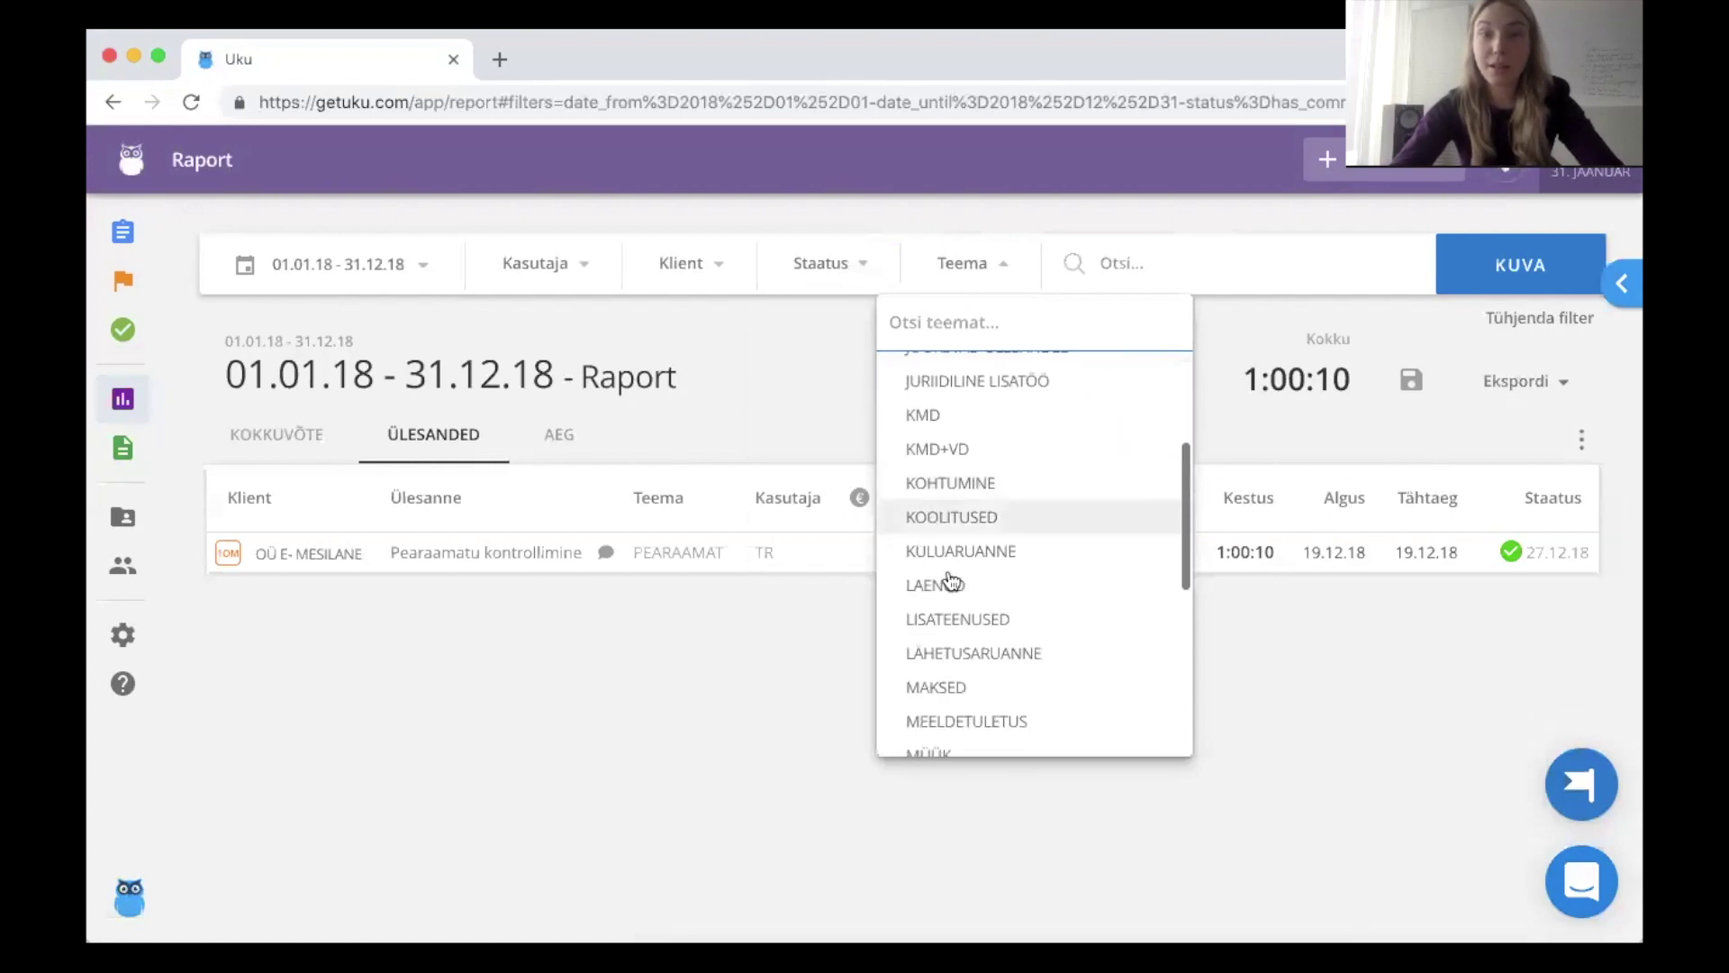
left_click(832, 405)
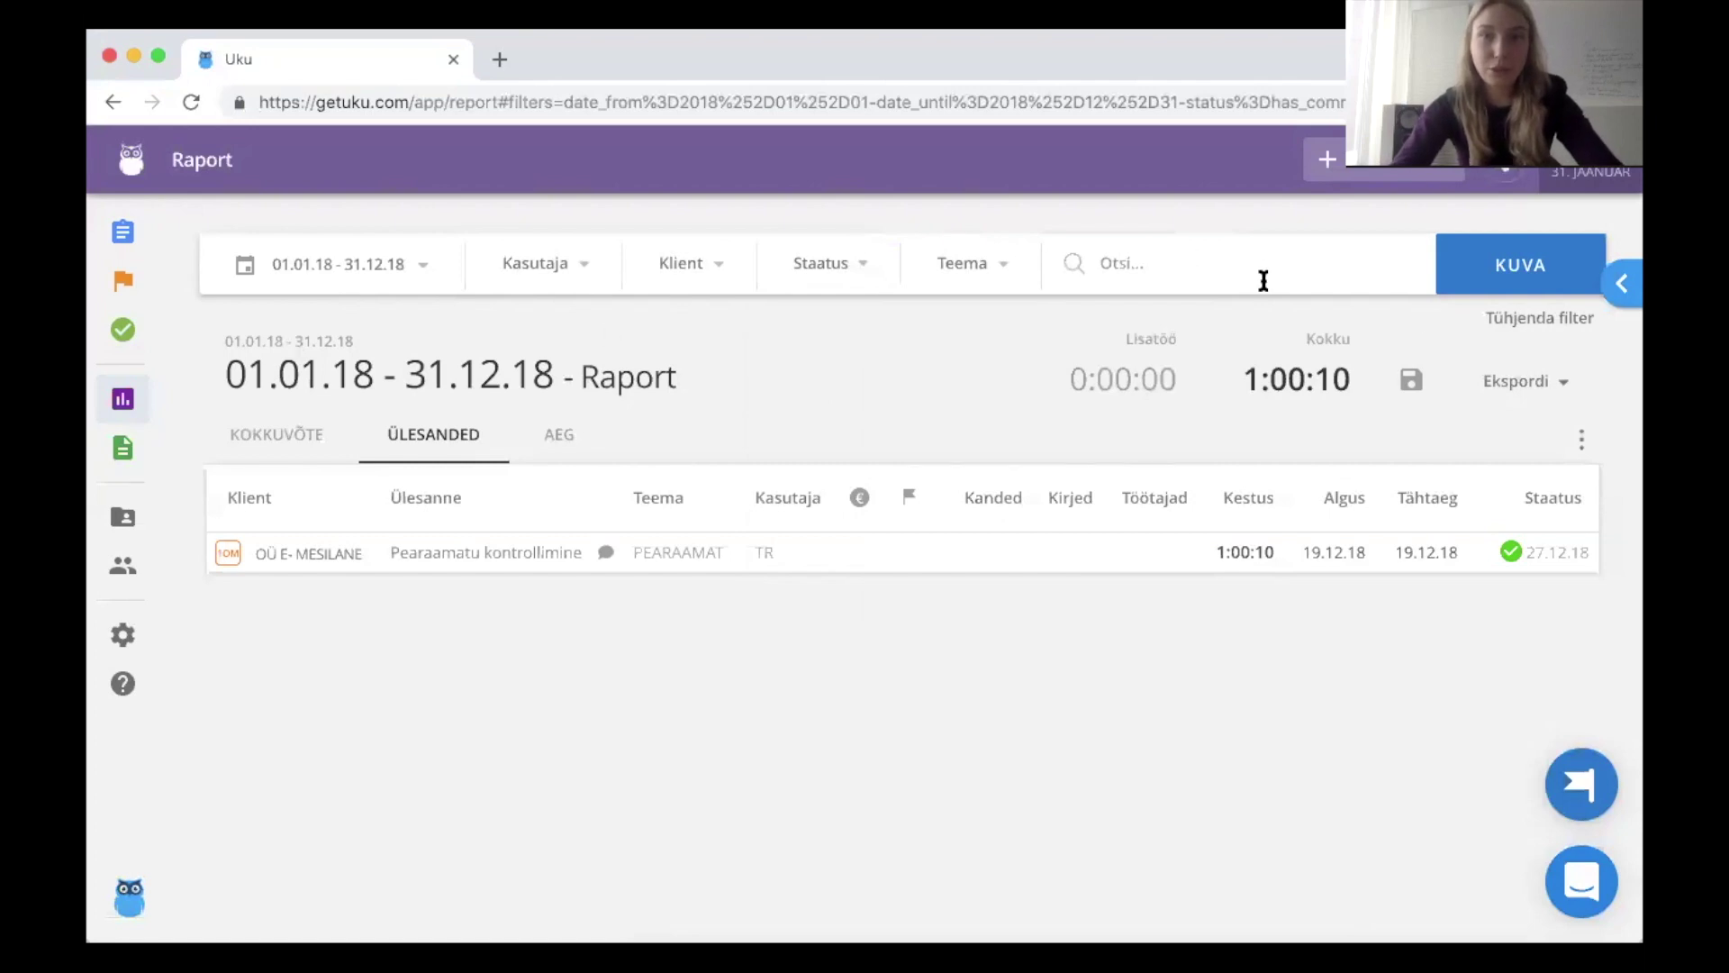
- Reset the report filters to the See nädal period and save the result as a new report titled See nädal - Raport
left_click(1537, 317)
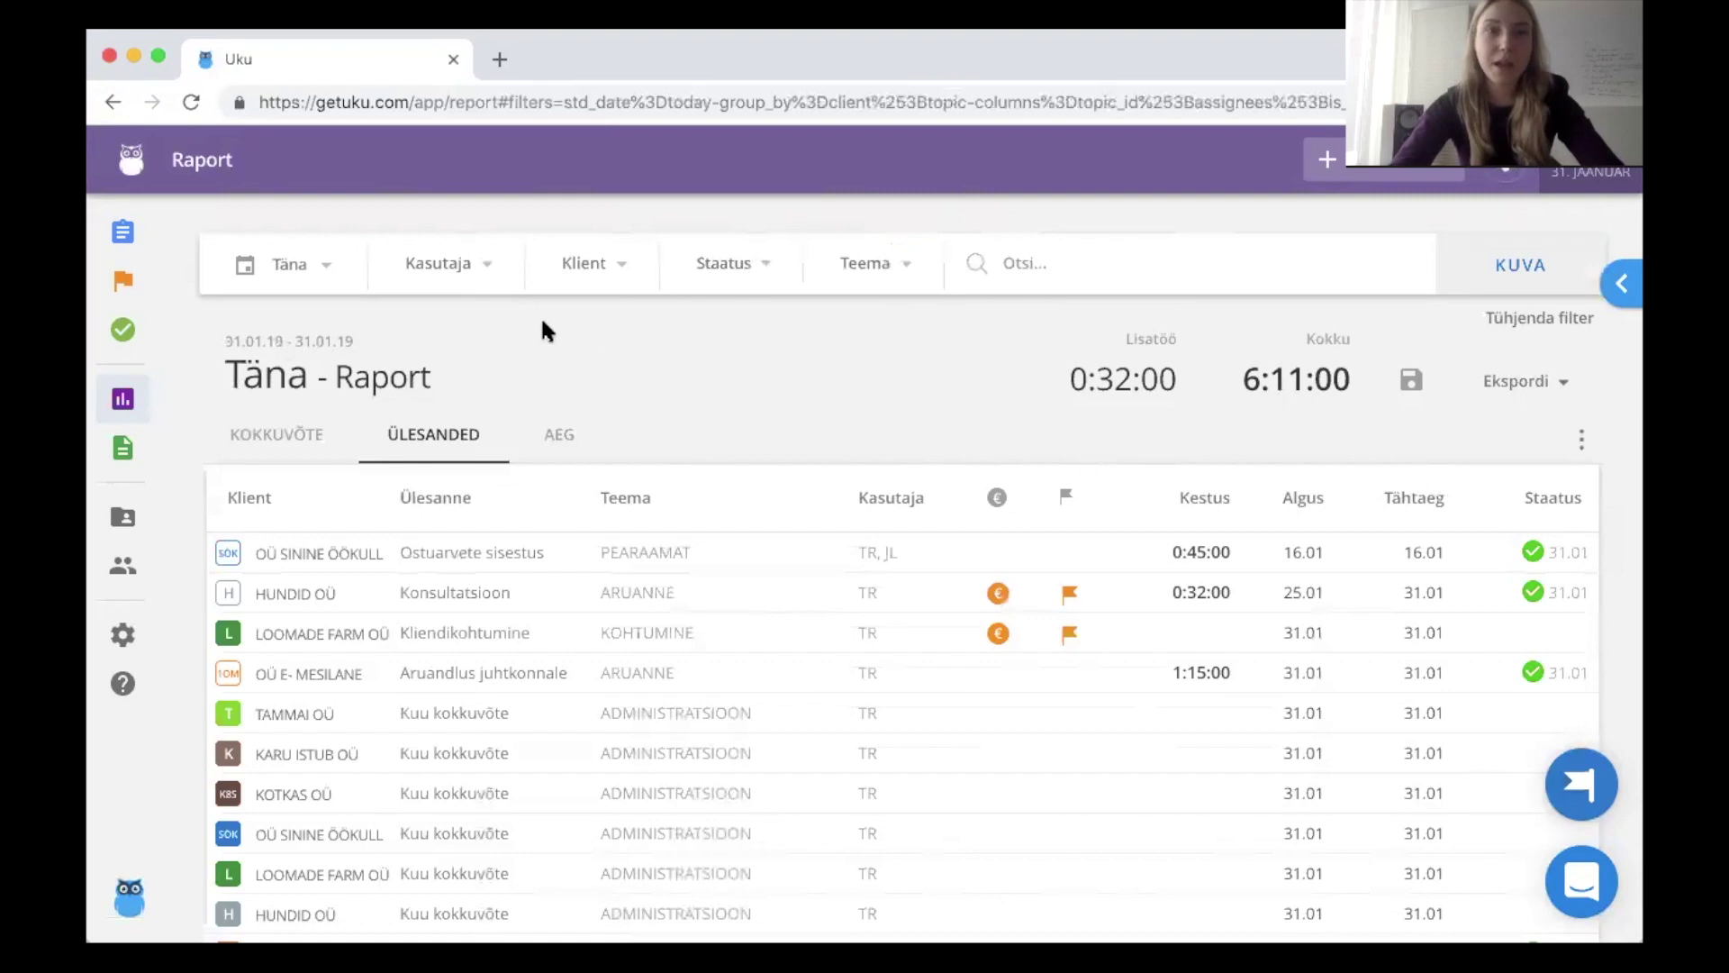
left_click(275, 264)
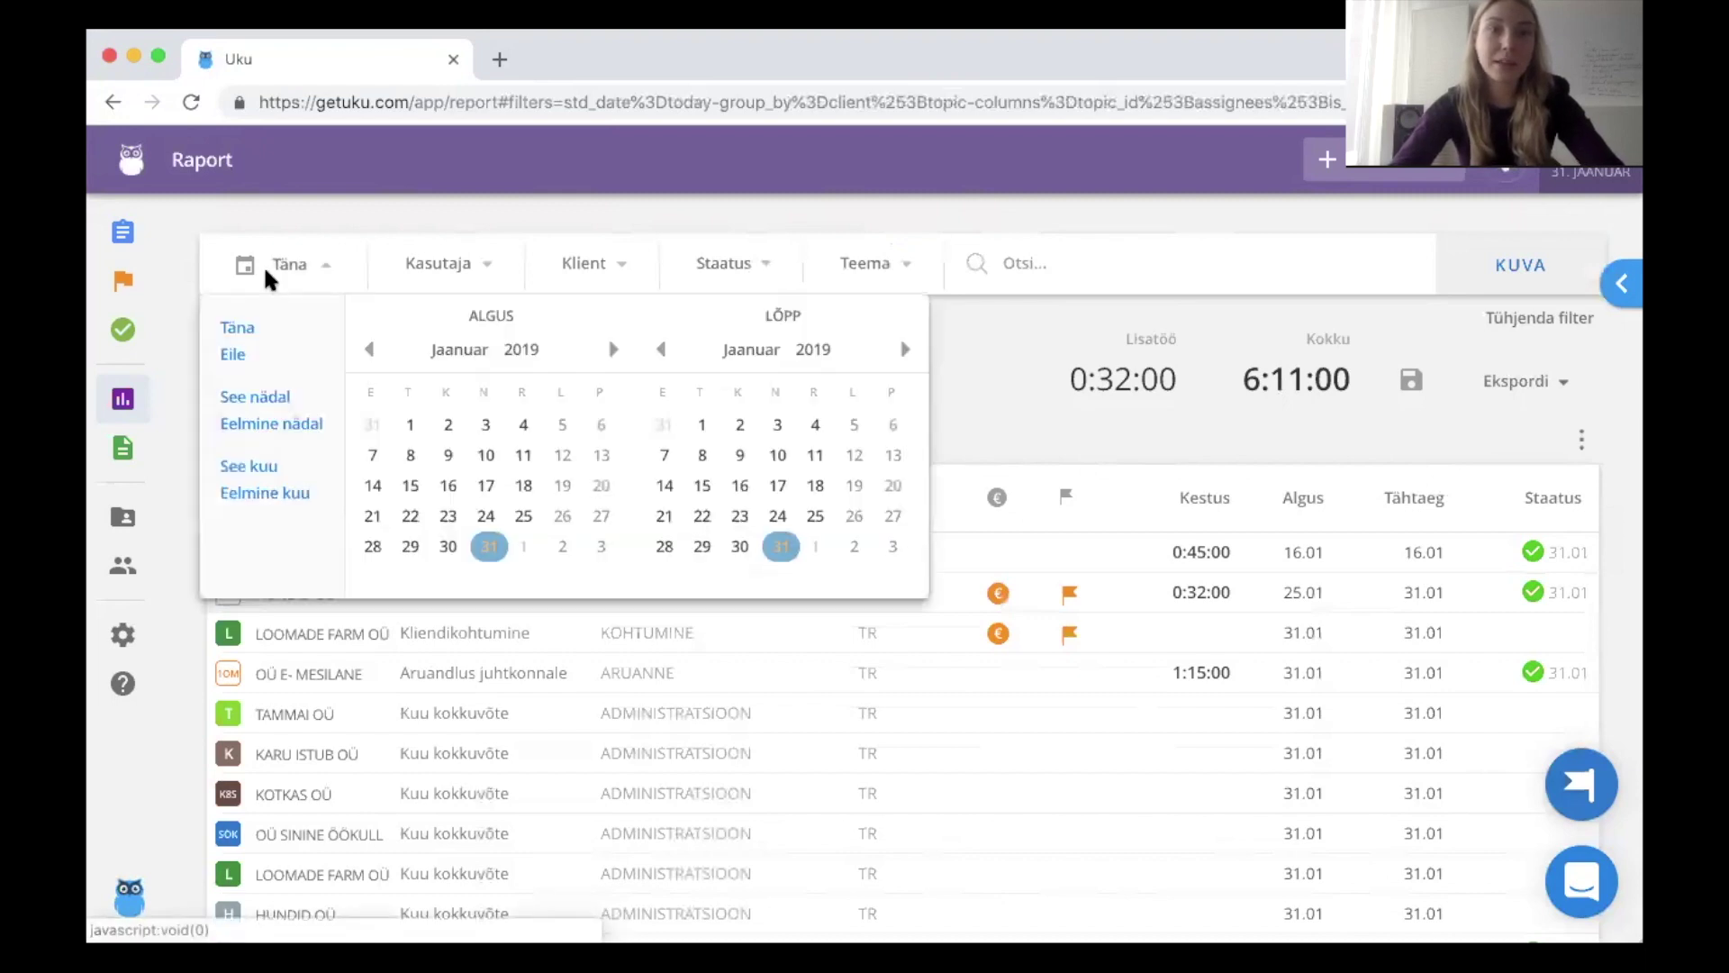
left_click(274, 396)
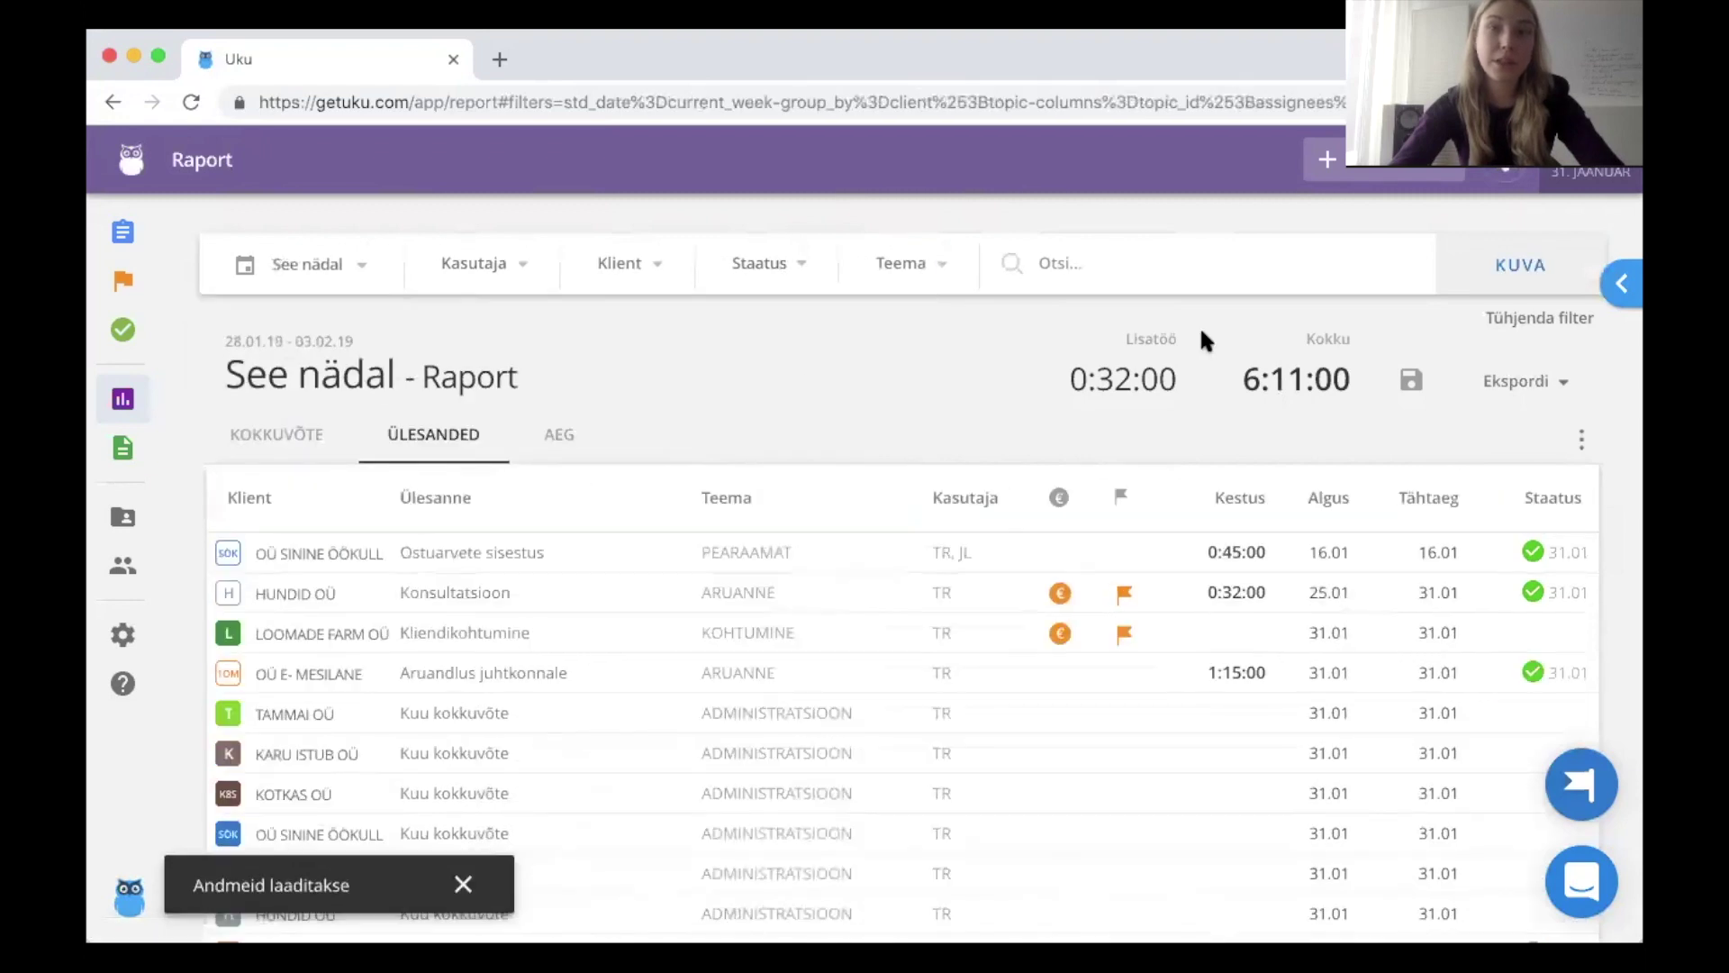
left_click(1409, 380)
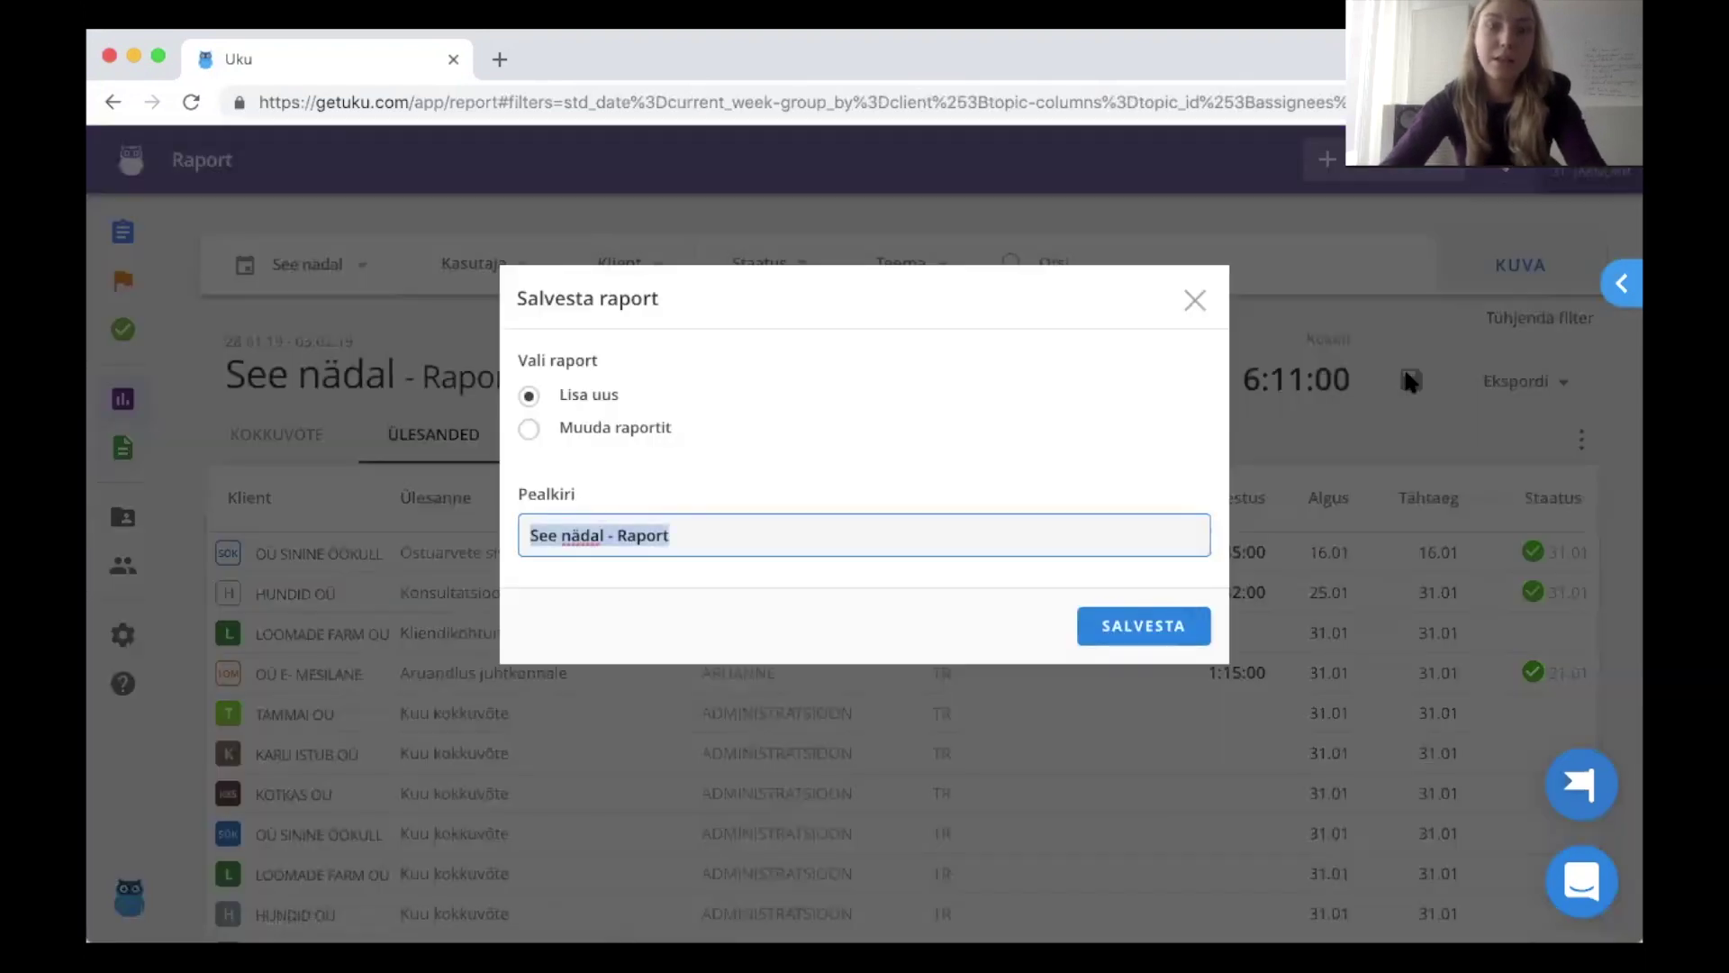
left_click(1149, 625)
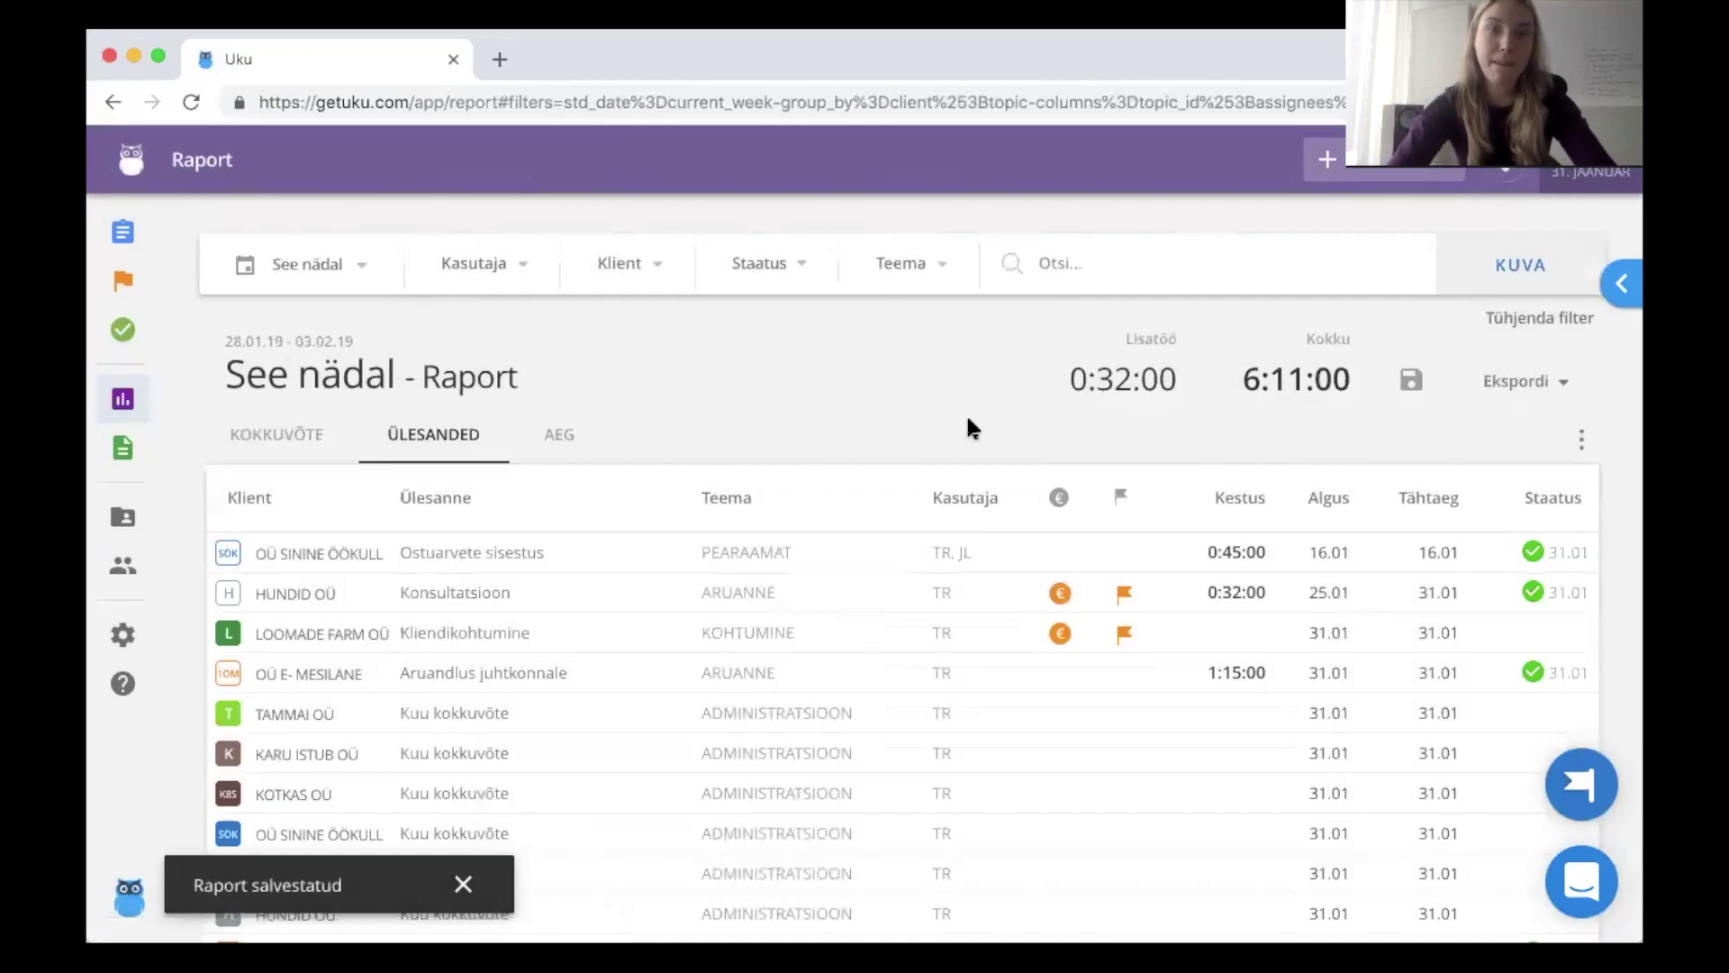
- Look through the week's task list, then show the Kokkuvõte summary sorted by Kokku in descending order
scroll(970, 423, "down", 2)
scroll(967, 418, "down", 3)
scroll(970, 424, "up", 2)
scroll(973, 428, "up", 2)
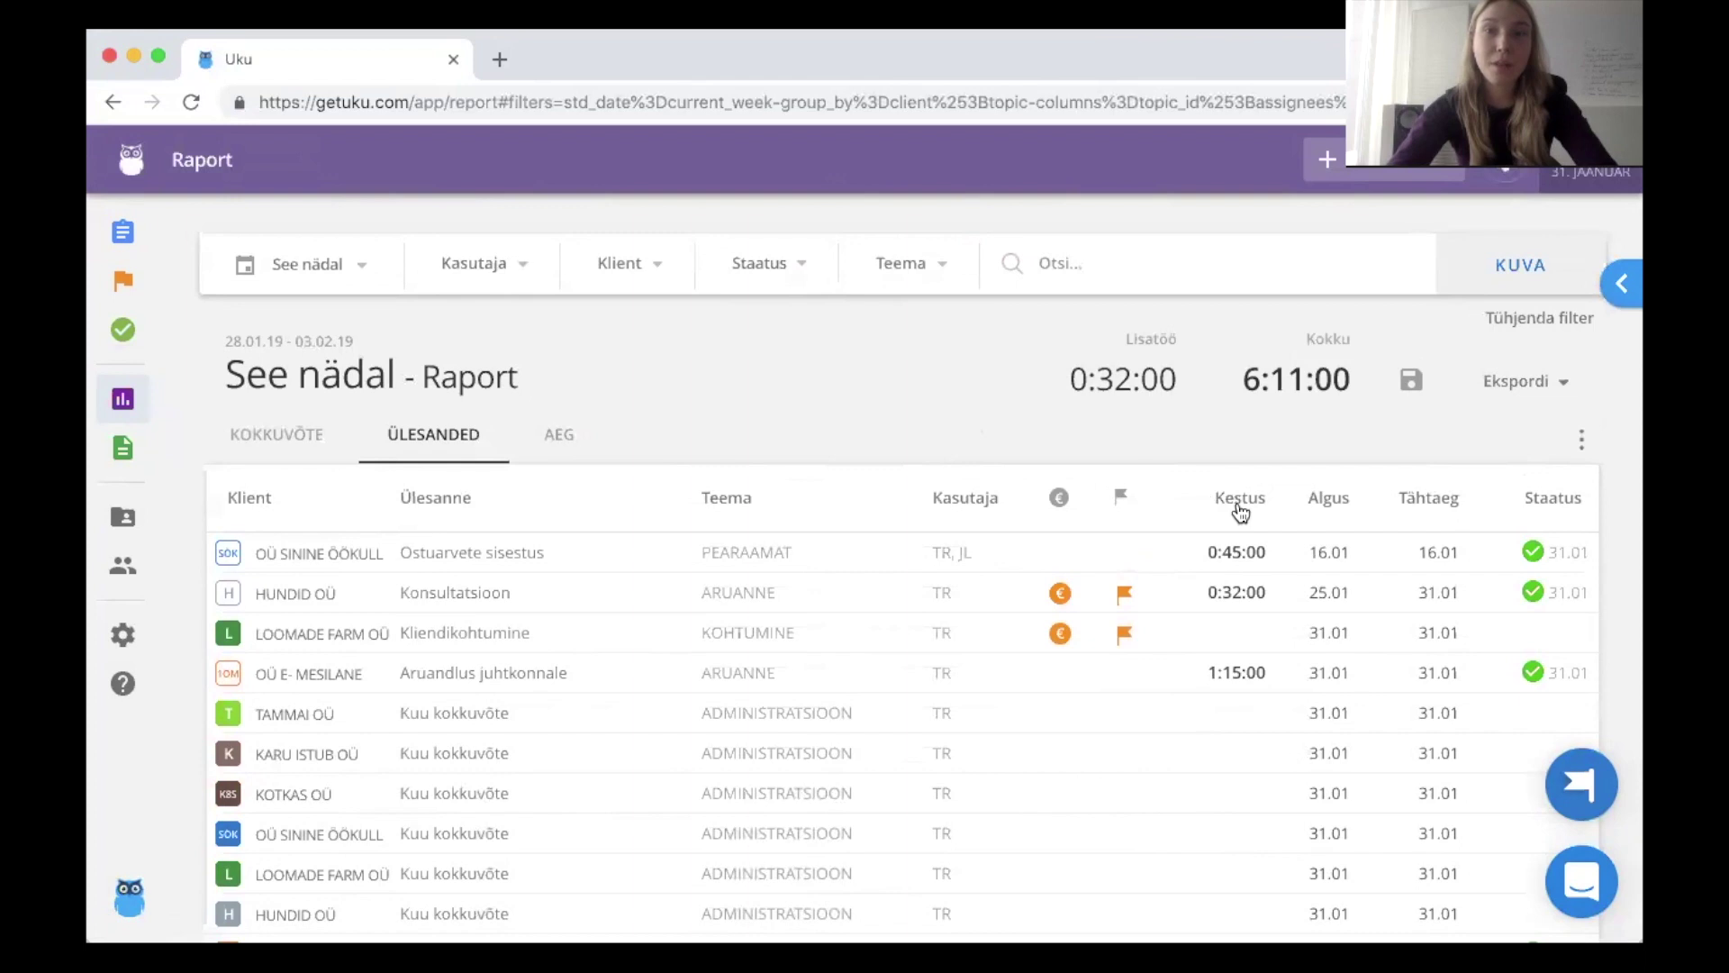
left_click(297, 434)
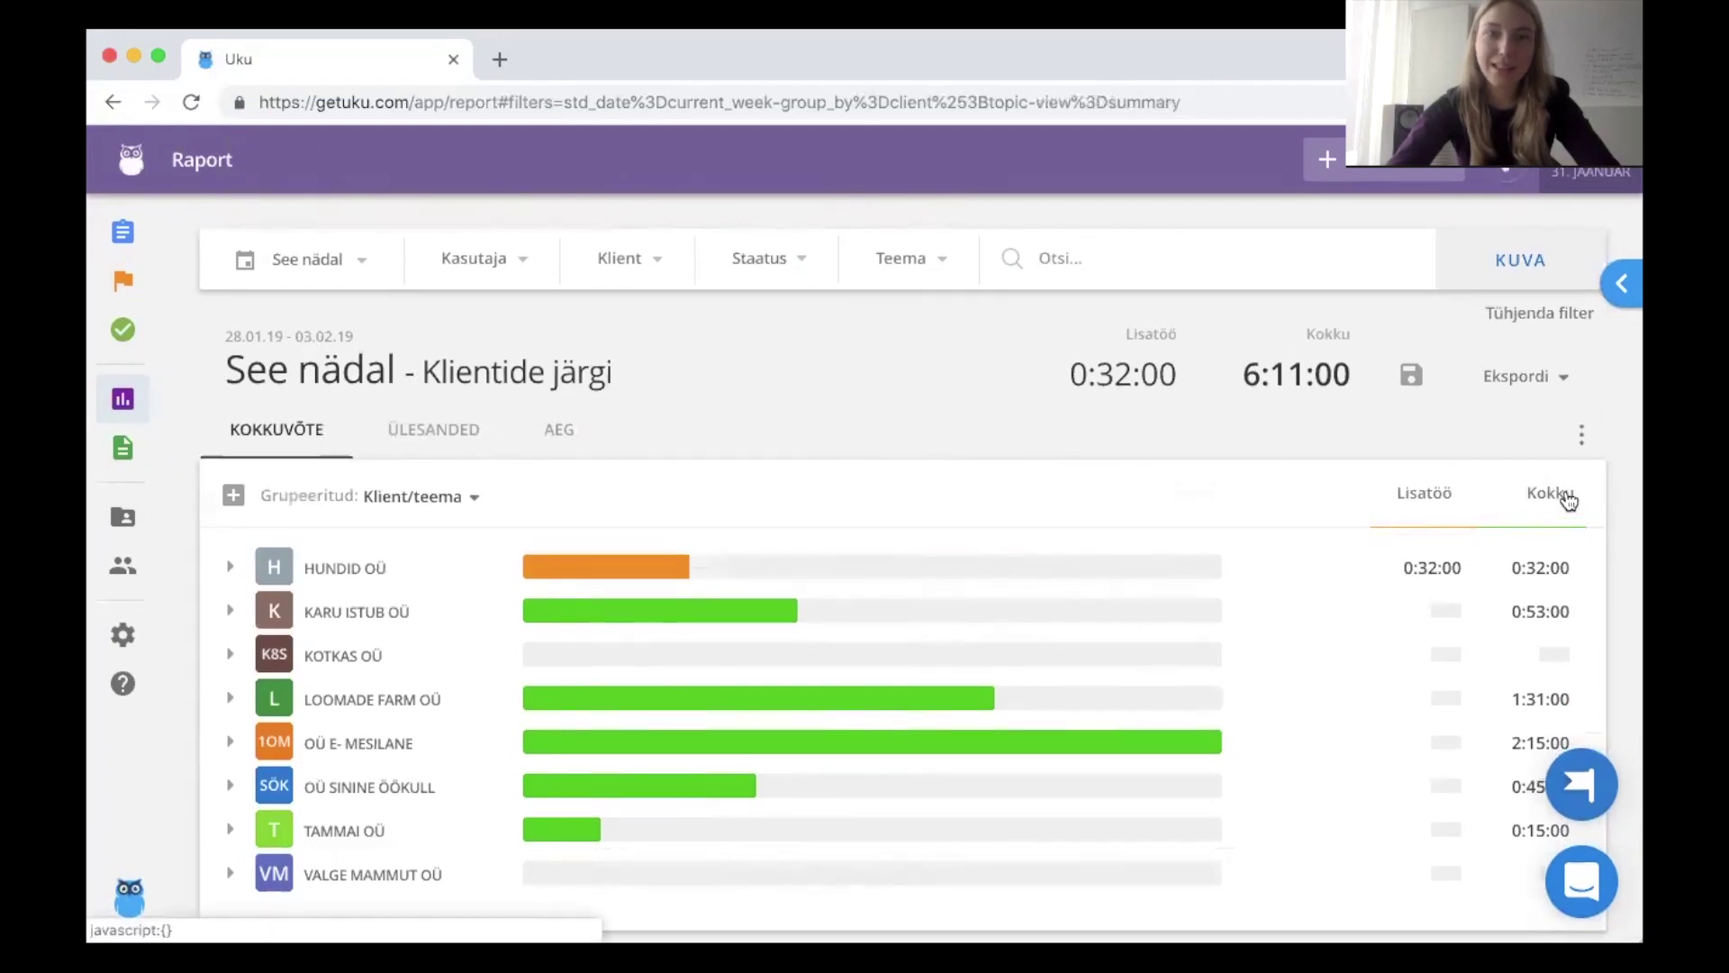
left_click(1568, 500)
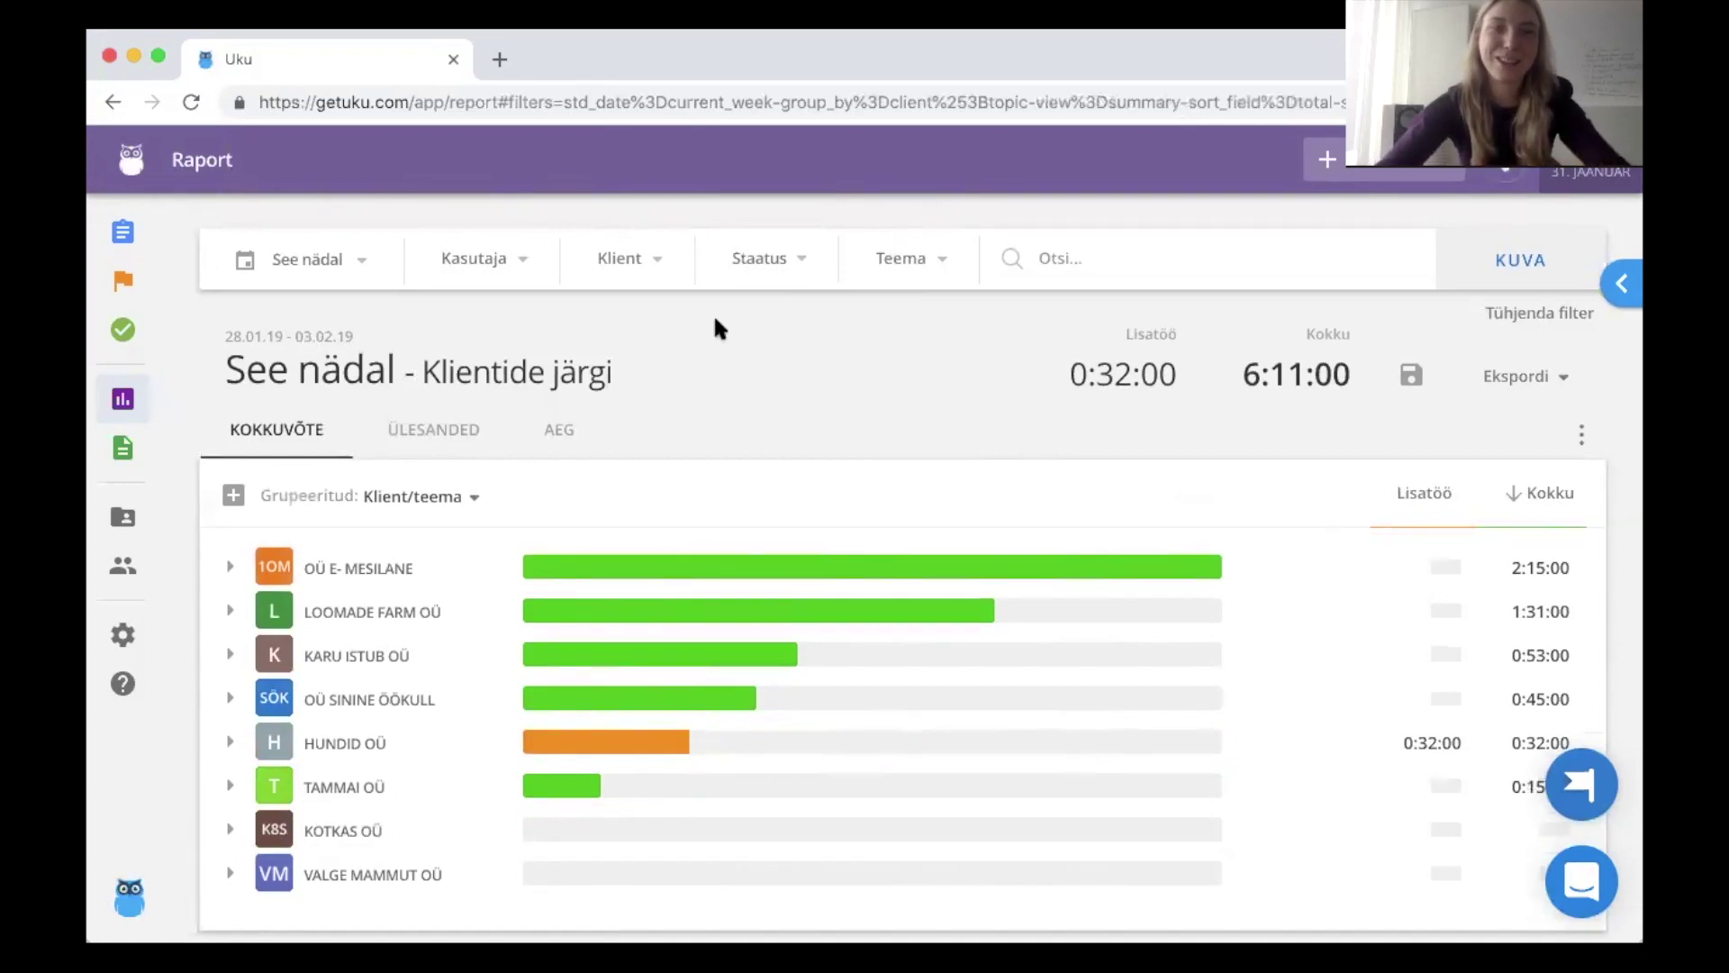
- Set the period's start date to 1 September 2018, keeping 3 February 2019 as the end, and display the report
left_click(324, 275)
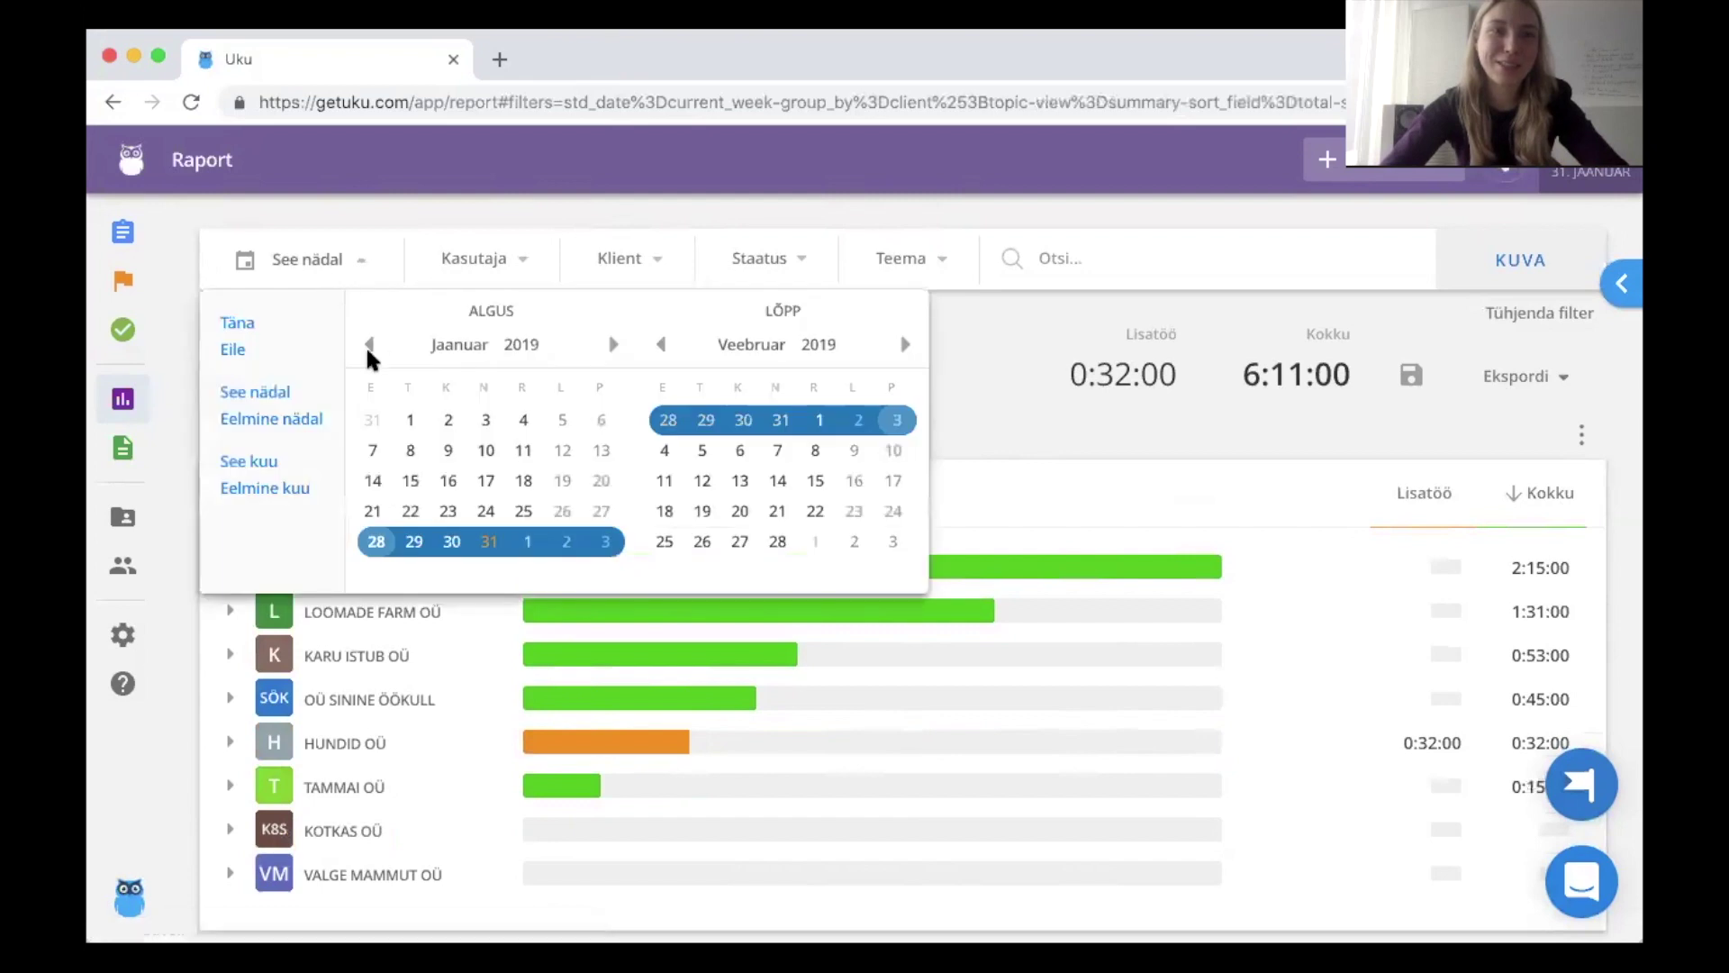
left_click(368, 344)
left_click(368, 344)
left_click(368, 344)
left_click(368, 344)
left_click(561, 420)
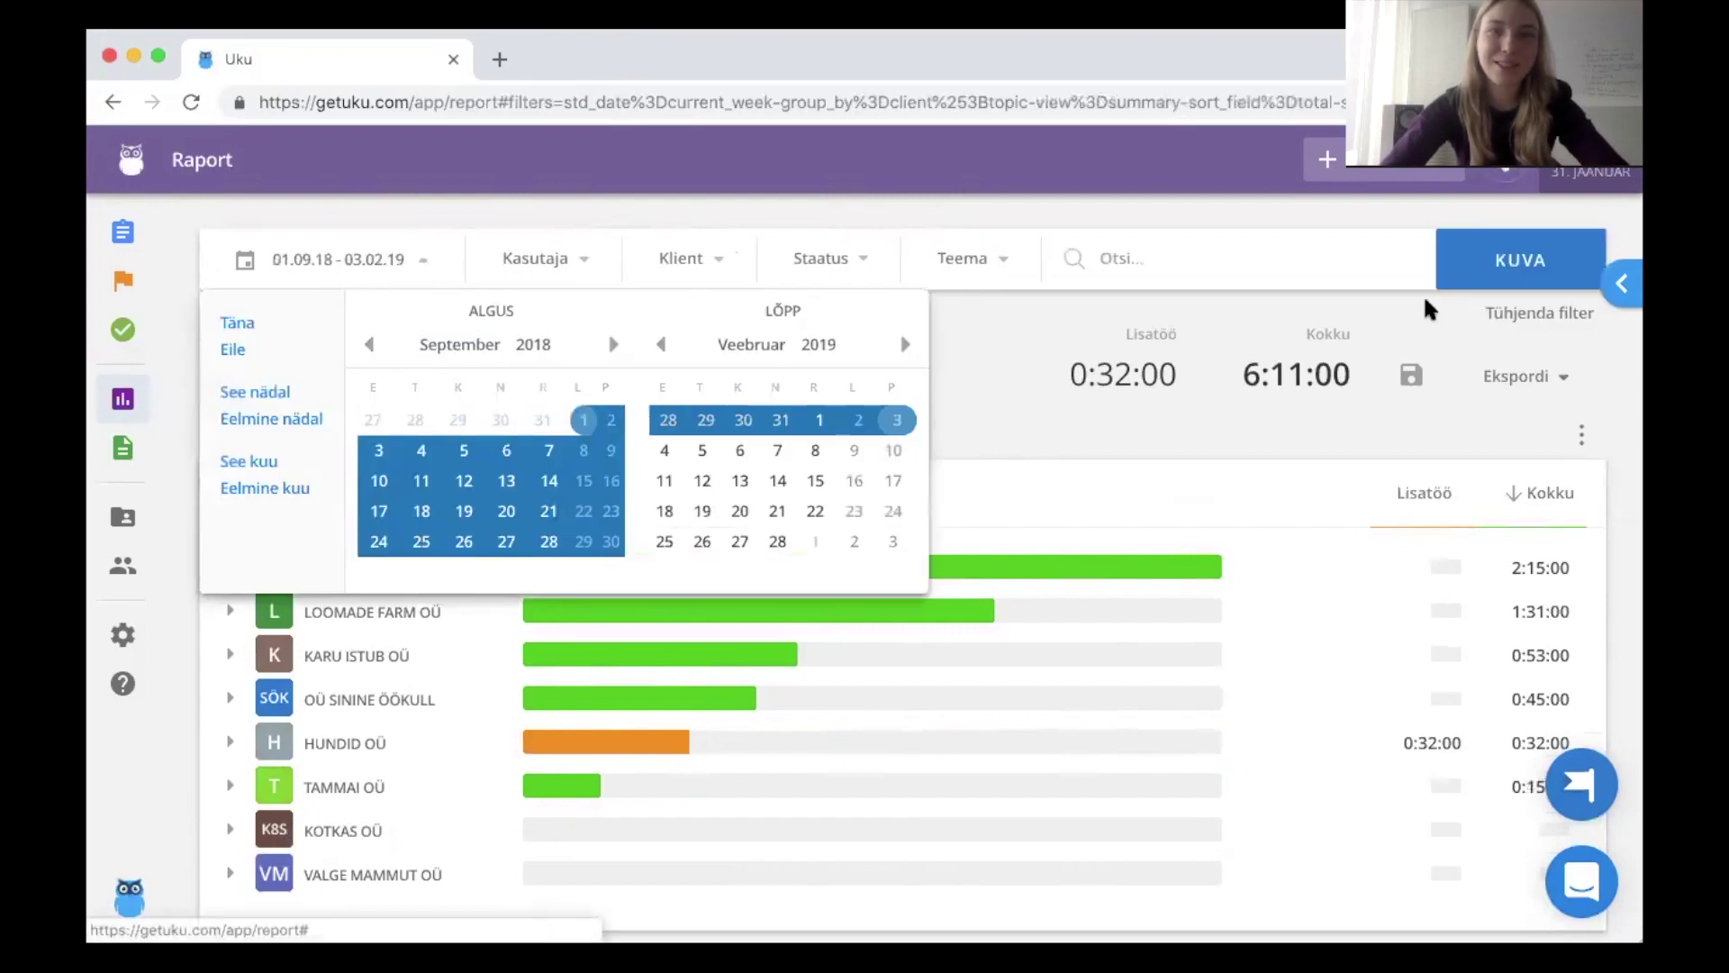
left_click(1519, 261)
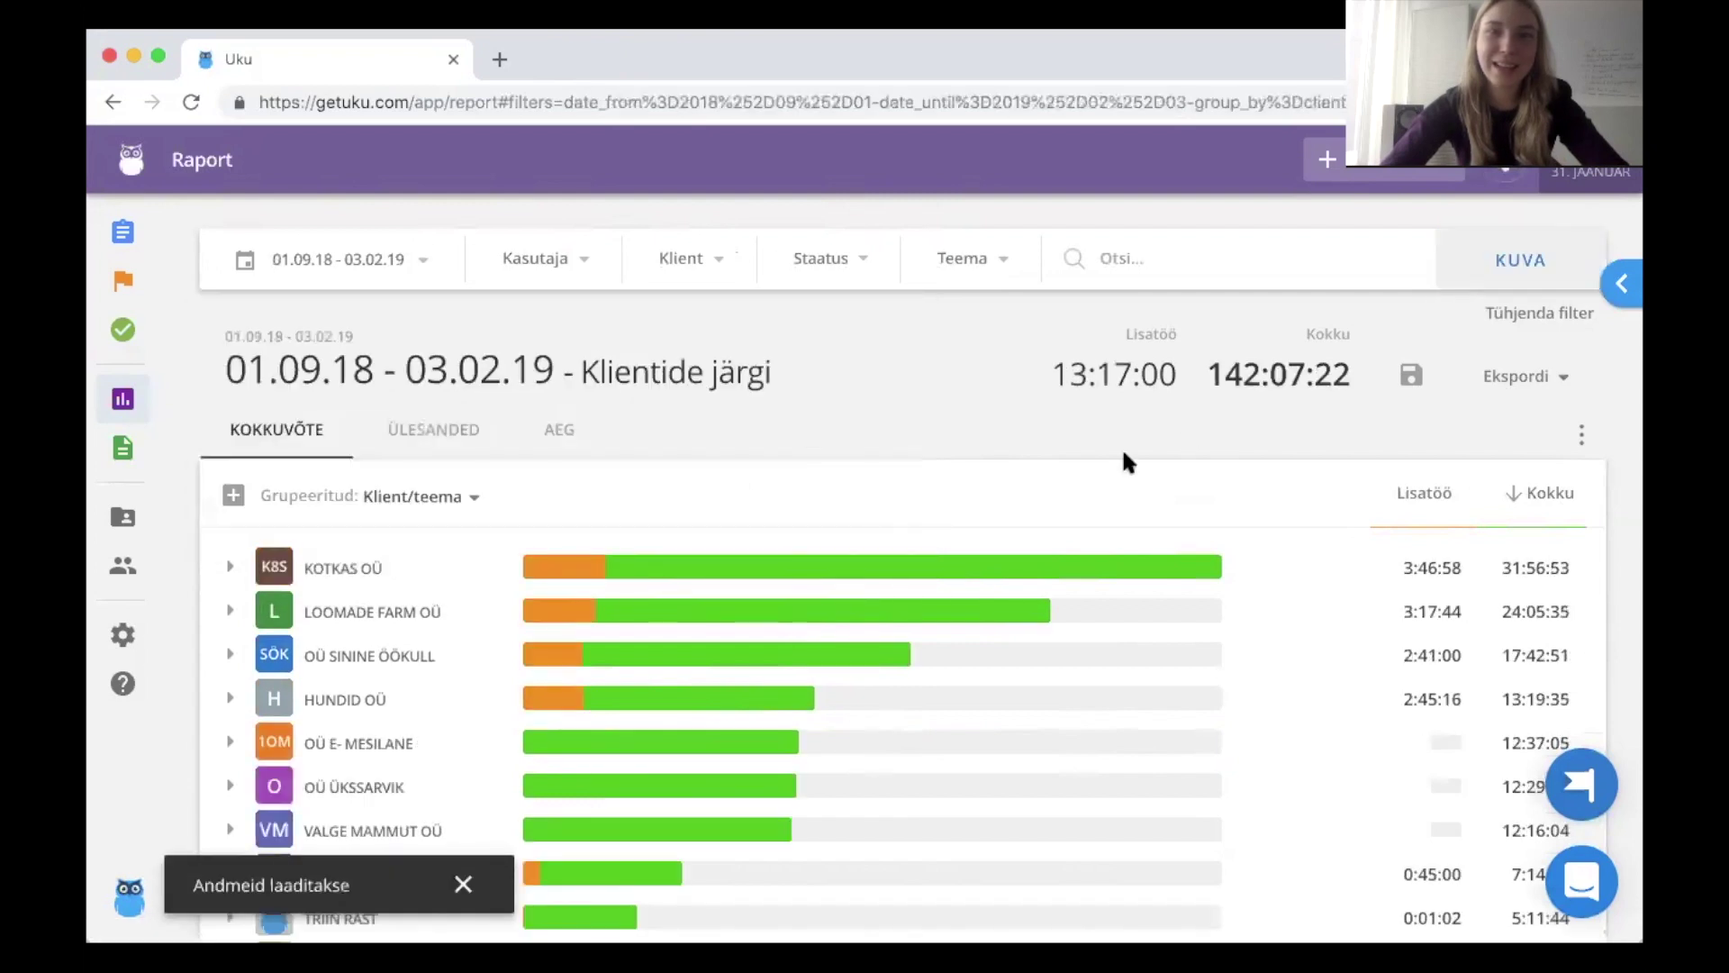
- Reverse the summary's Kokku sorting both ways, and sort the clients by Lisatöö in descending order
left_click(1550, 495)
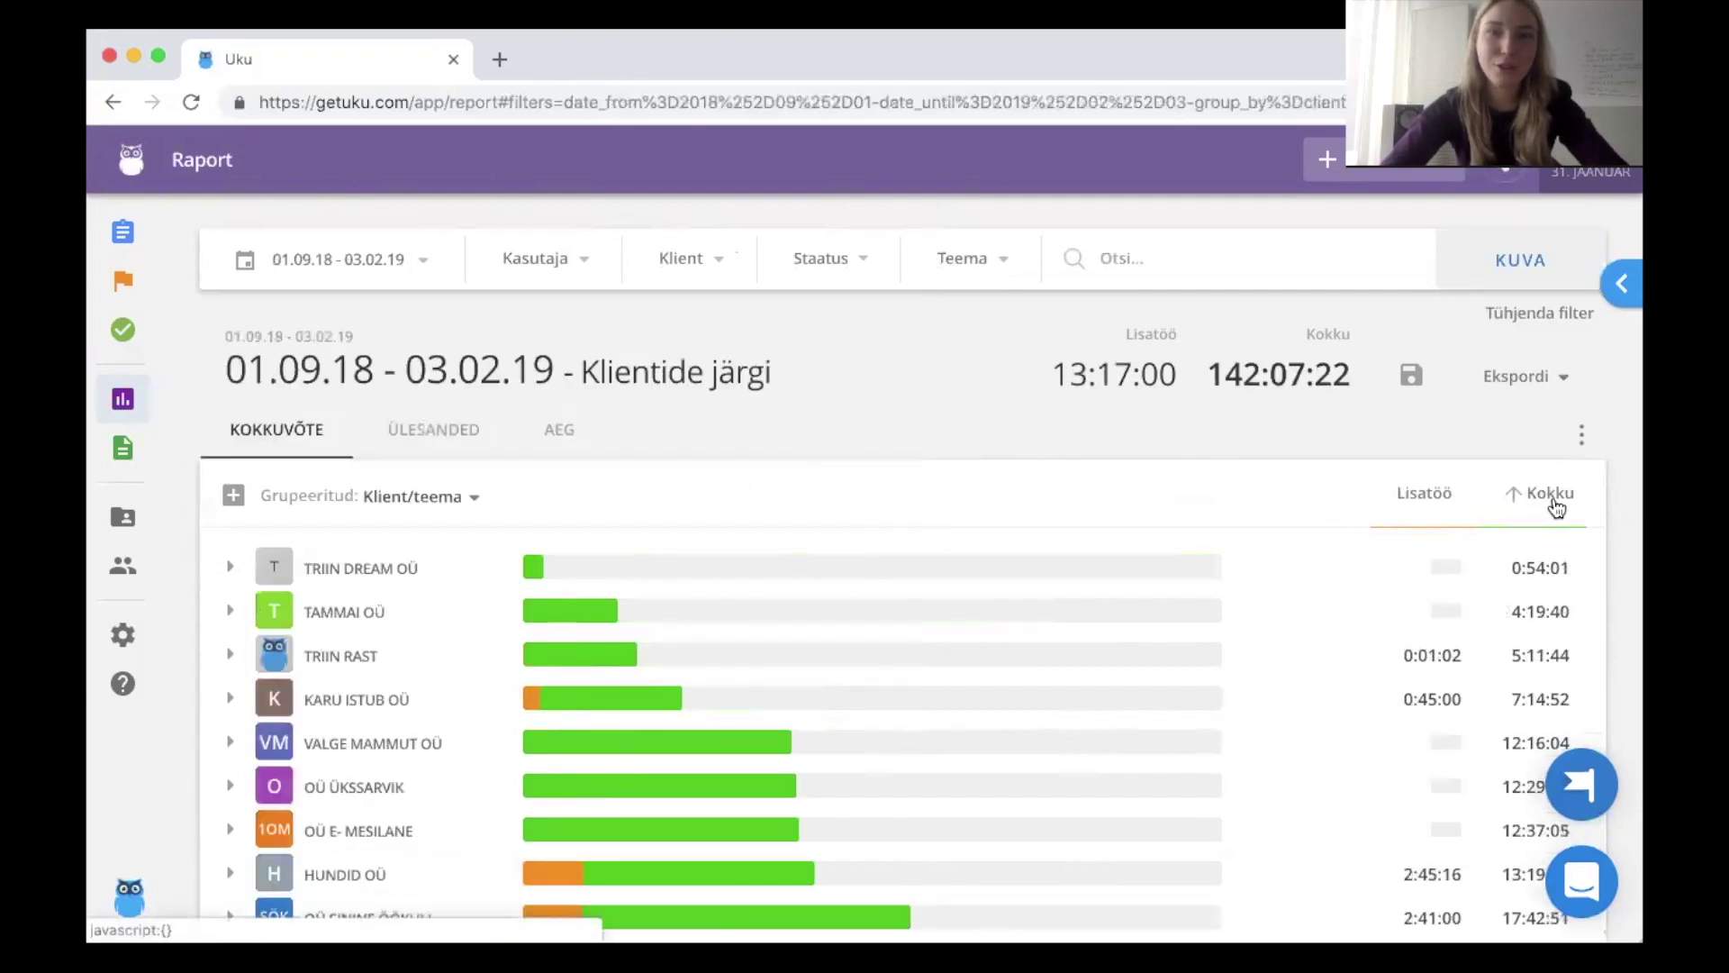
left_click(1553, 503)
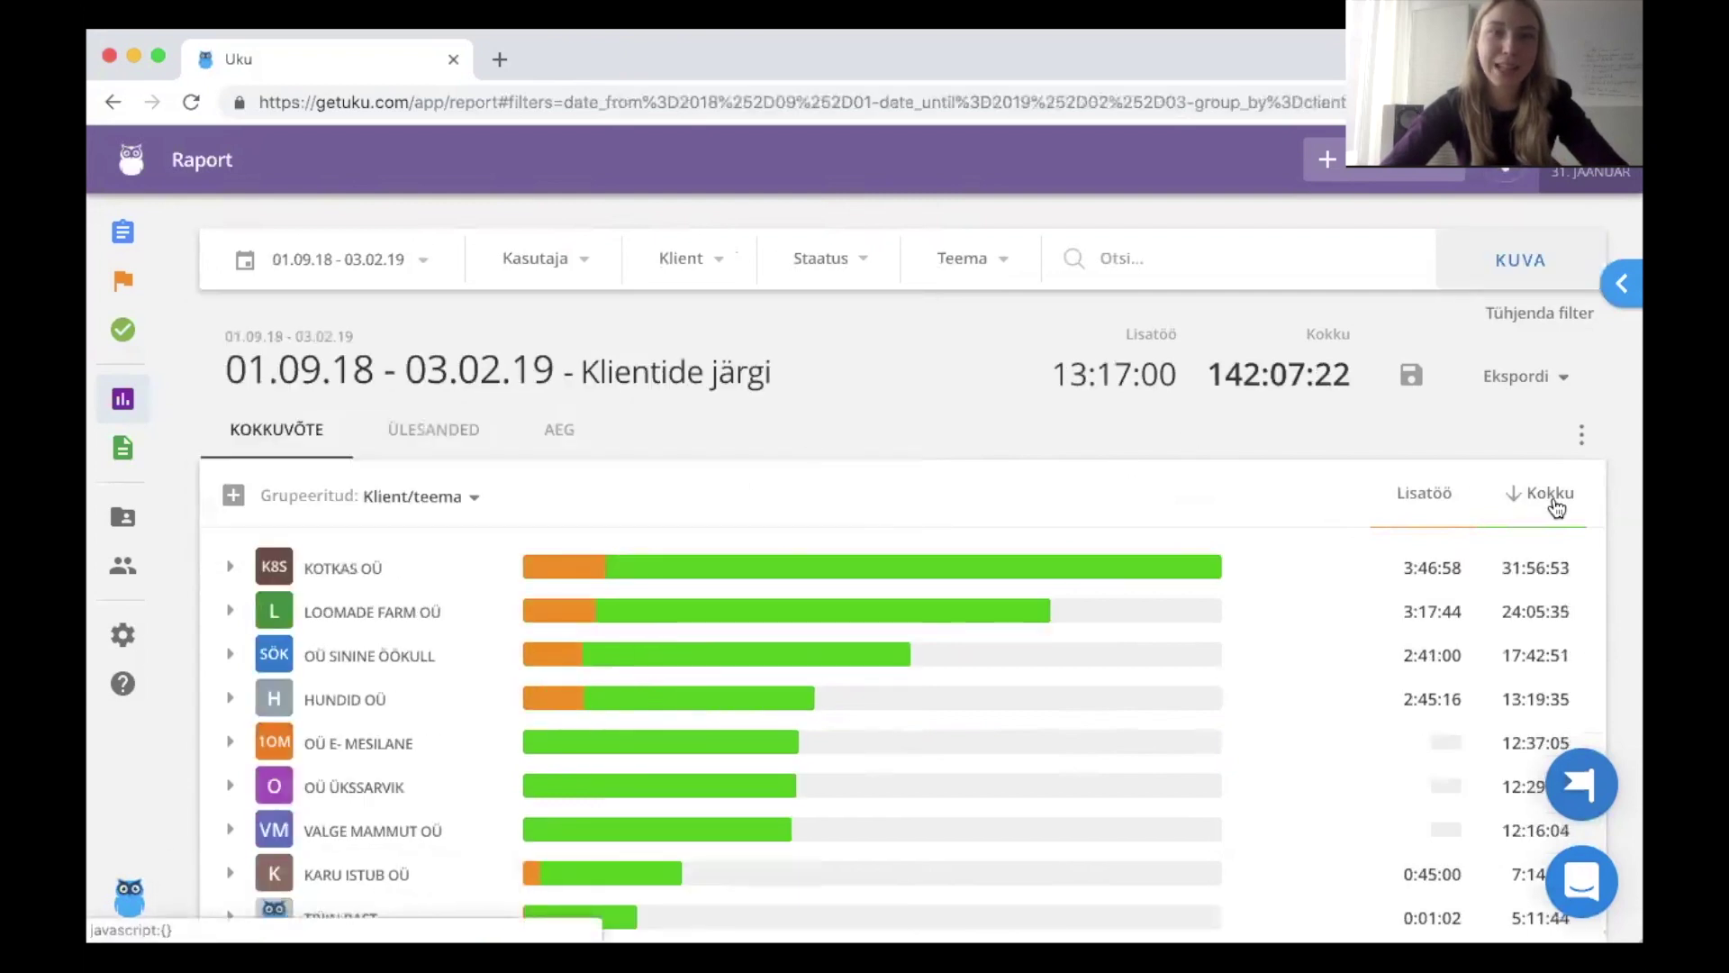
left_click(1442, 500)
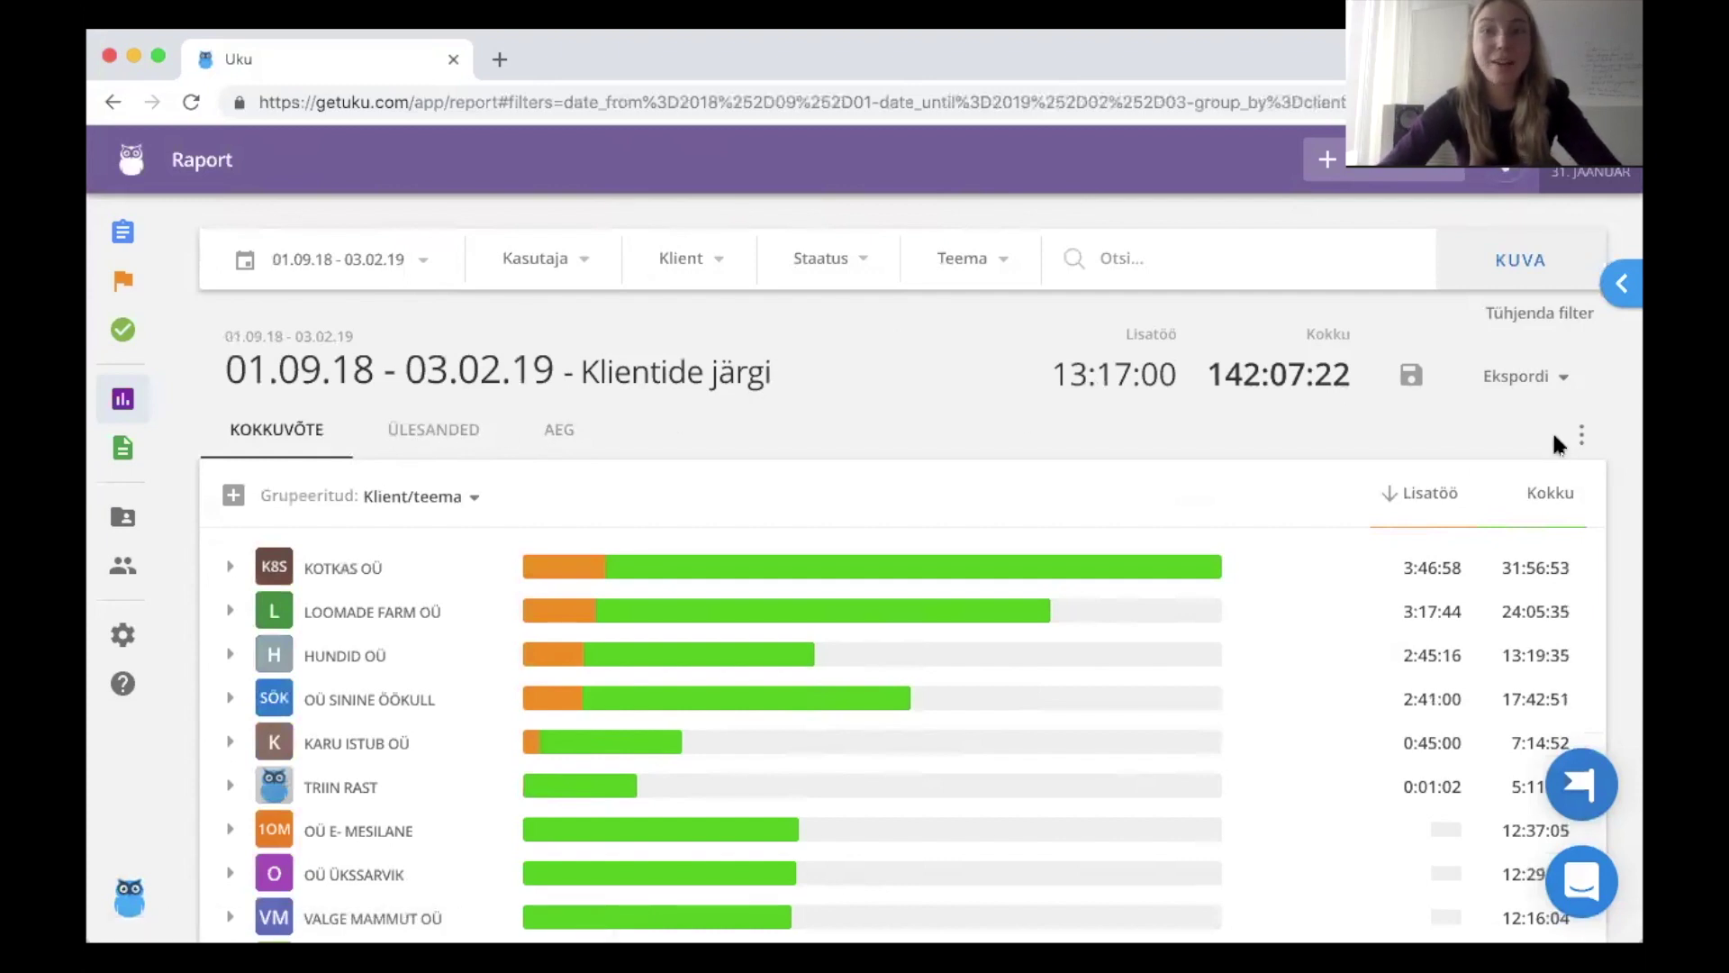
- Check which extra columns the summary offers, and switch through the Ülesanded view to the Aeg view
left_click(1582, 435)
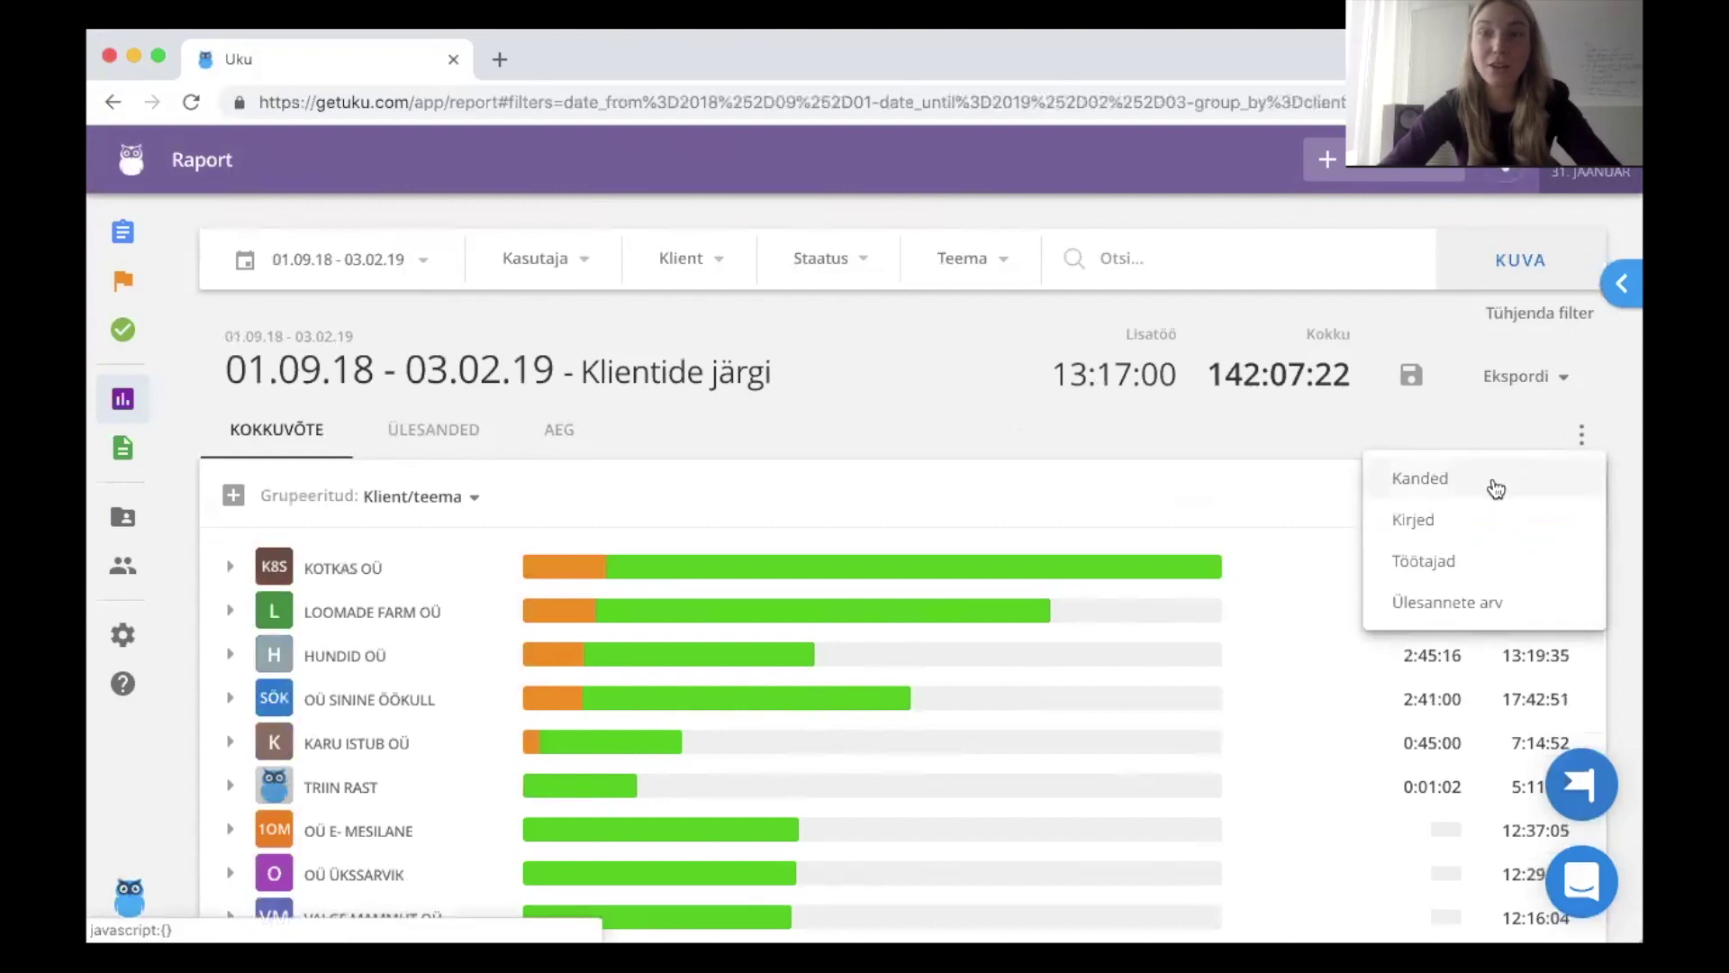
left_click(442, 430)
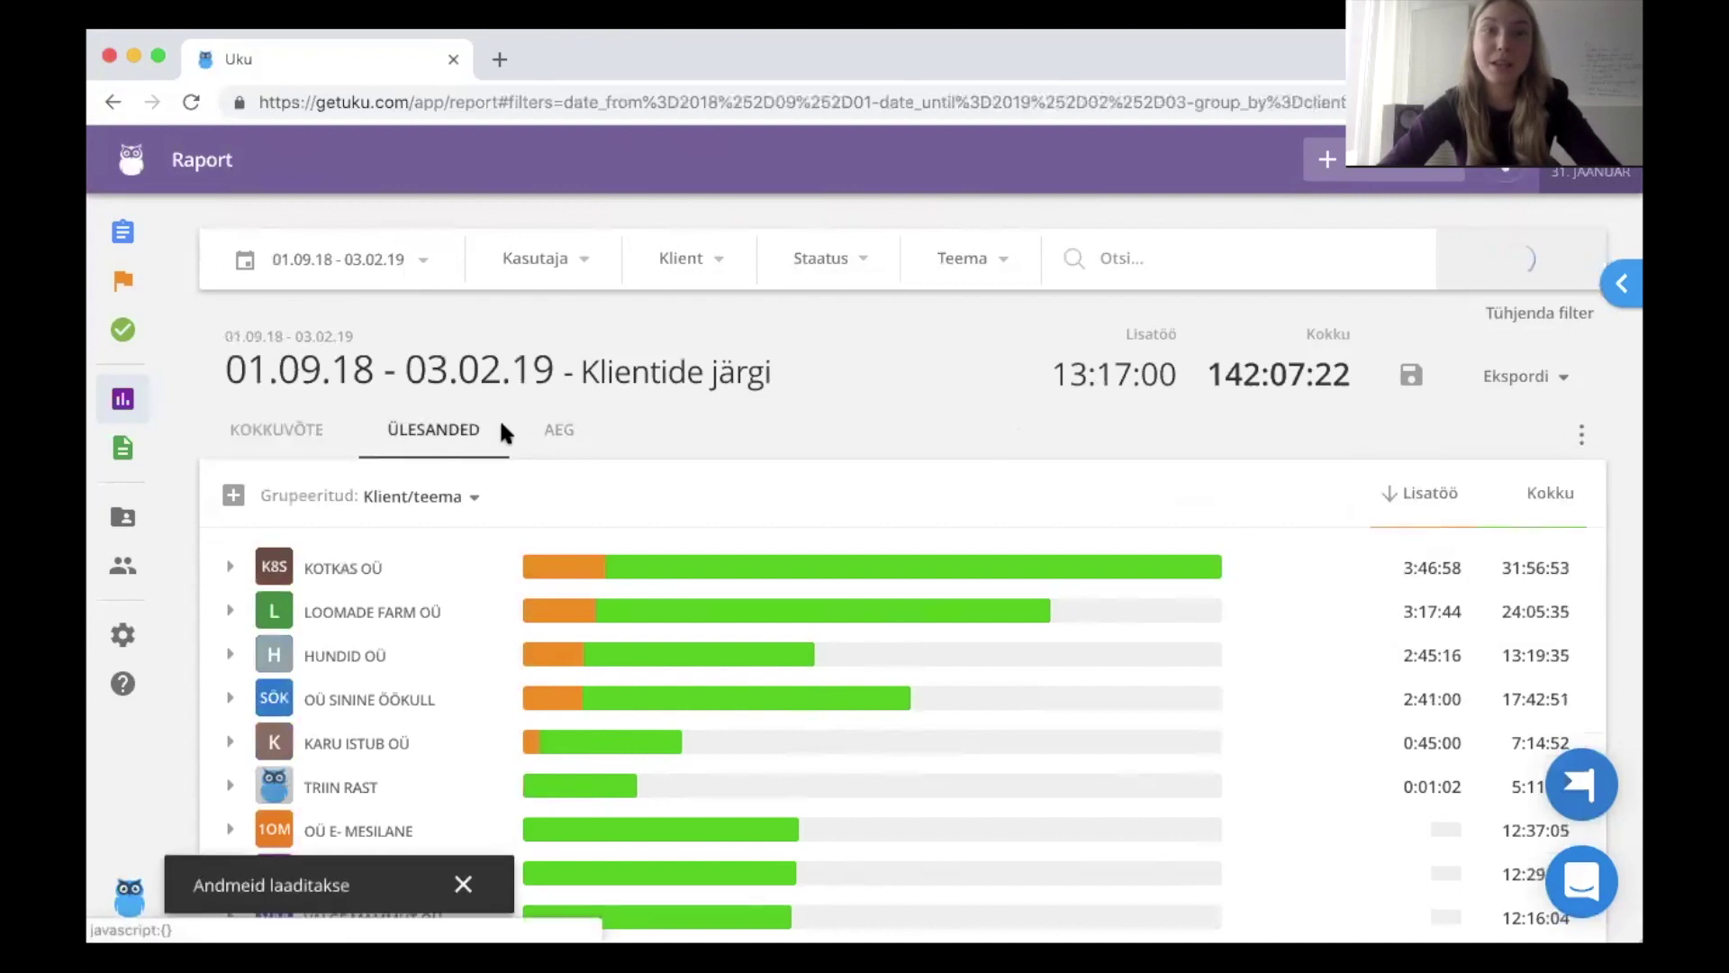
left_click(559, 433)
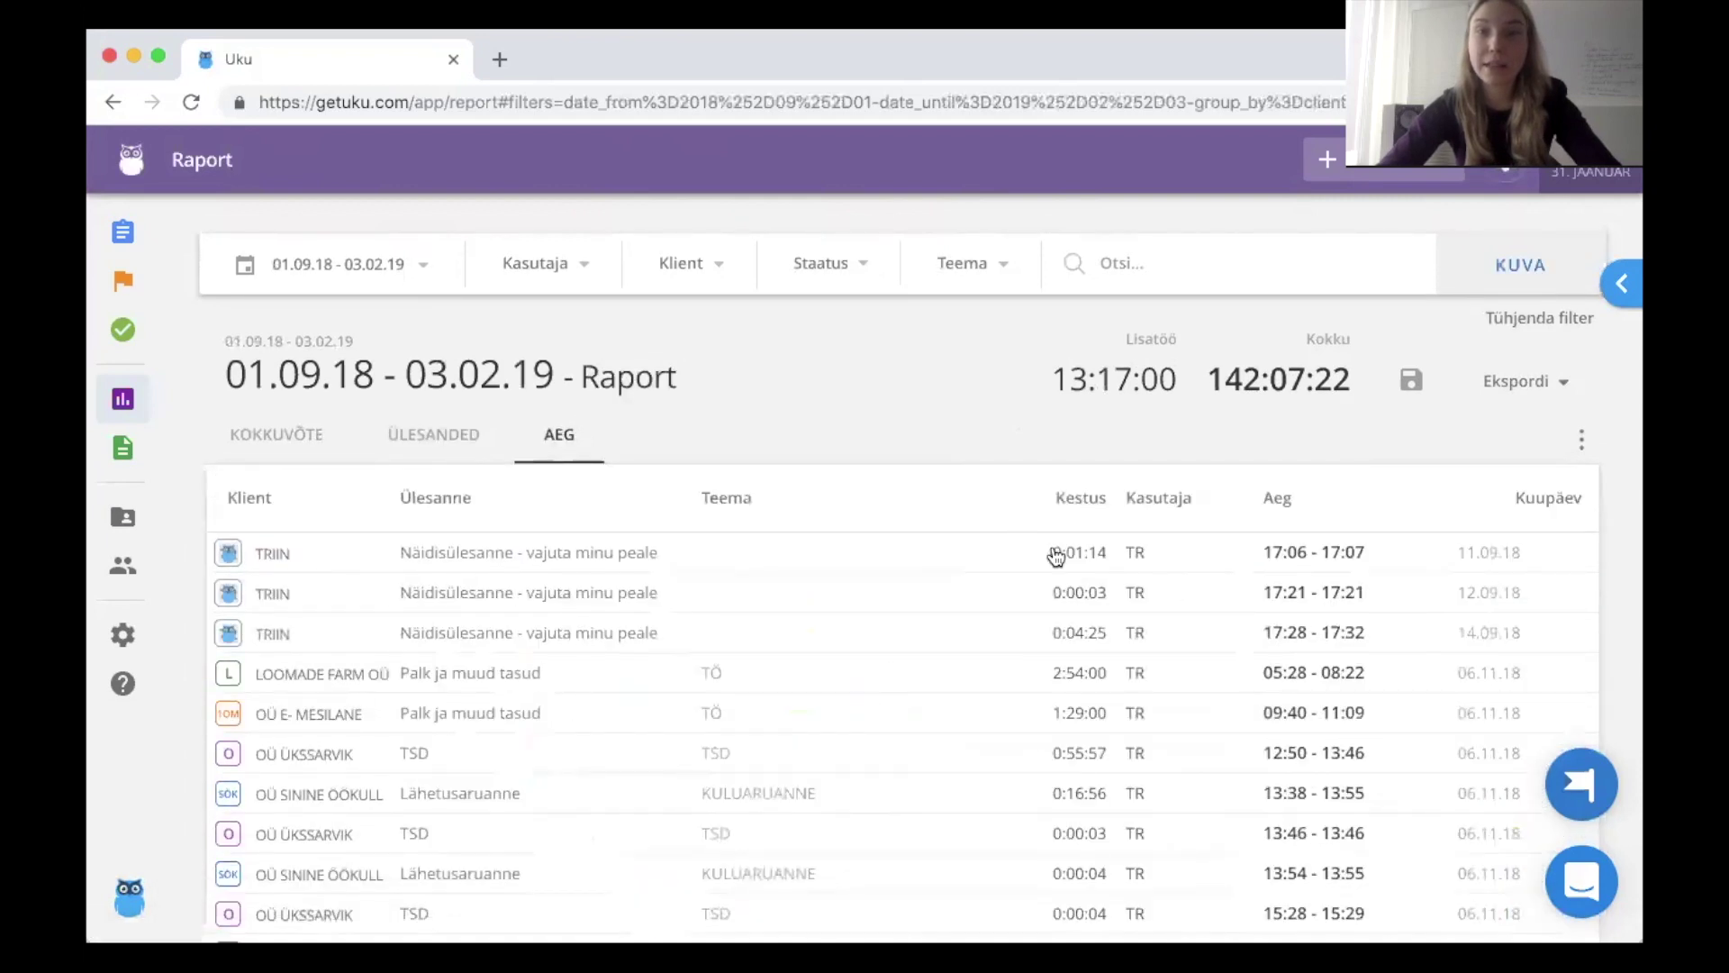
- Add the Kestus (h) column to the Aeg table and check its values
scroll(1144, 578, "down", 1)
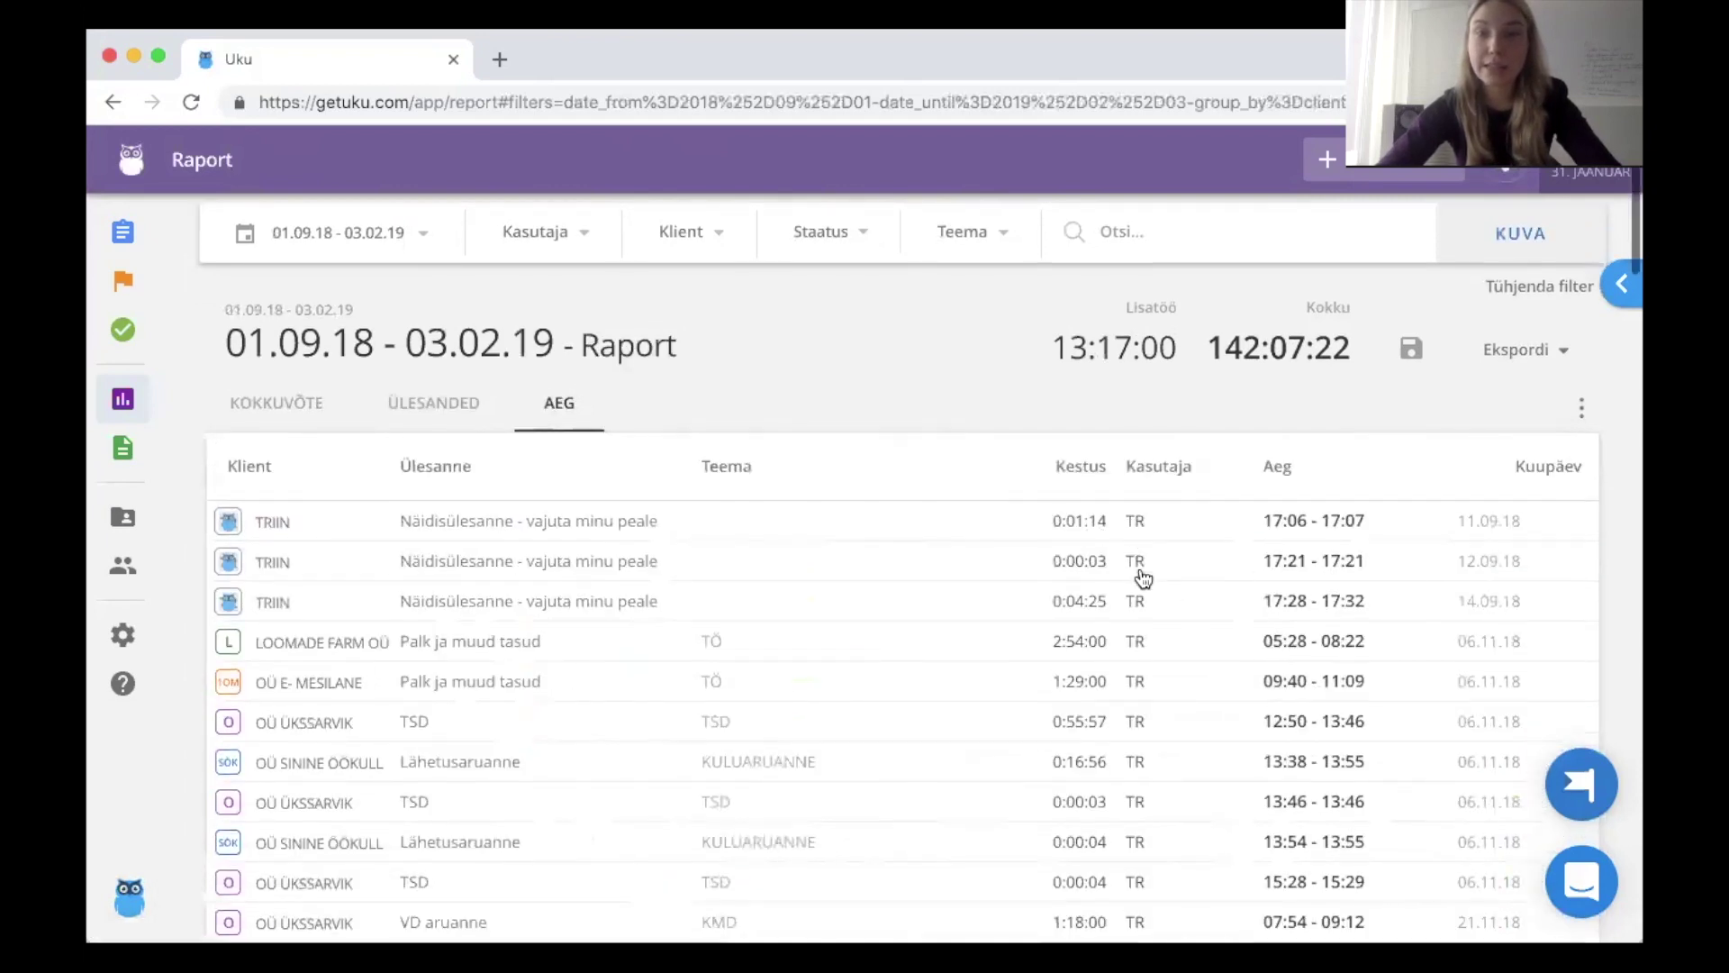
left_click(1580, 403)
scroll(1470, 587, "down", 1)
scroll(1471, 590, "down", 5)
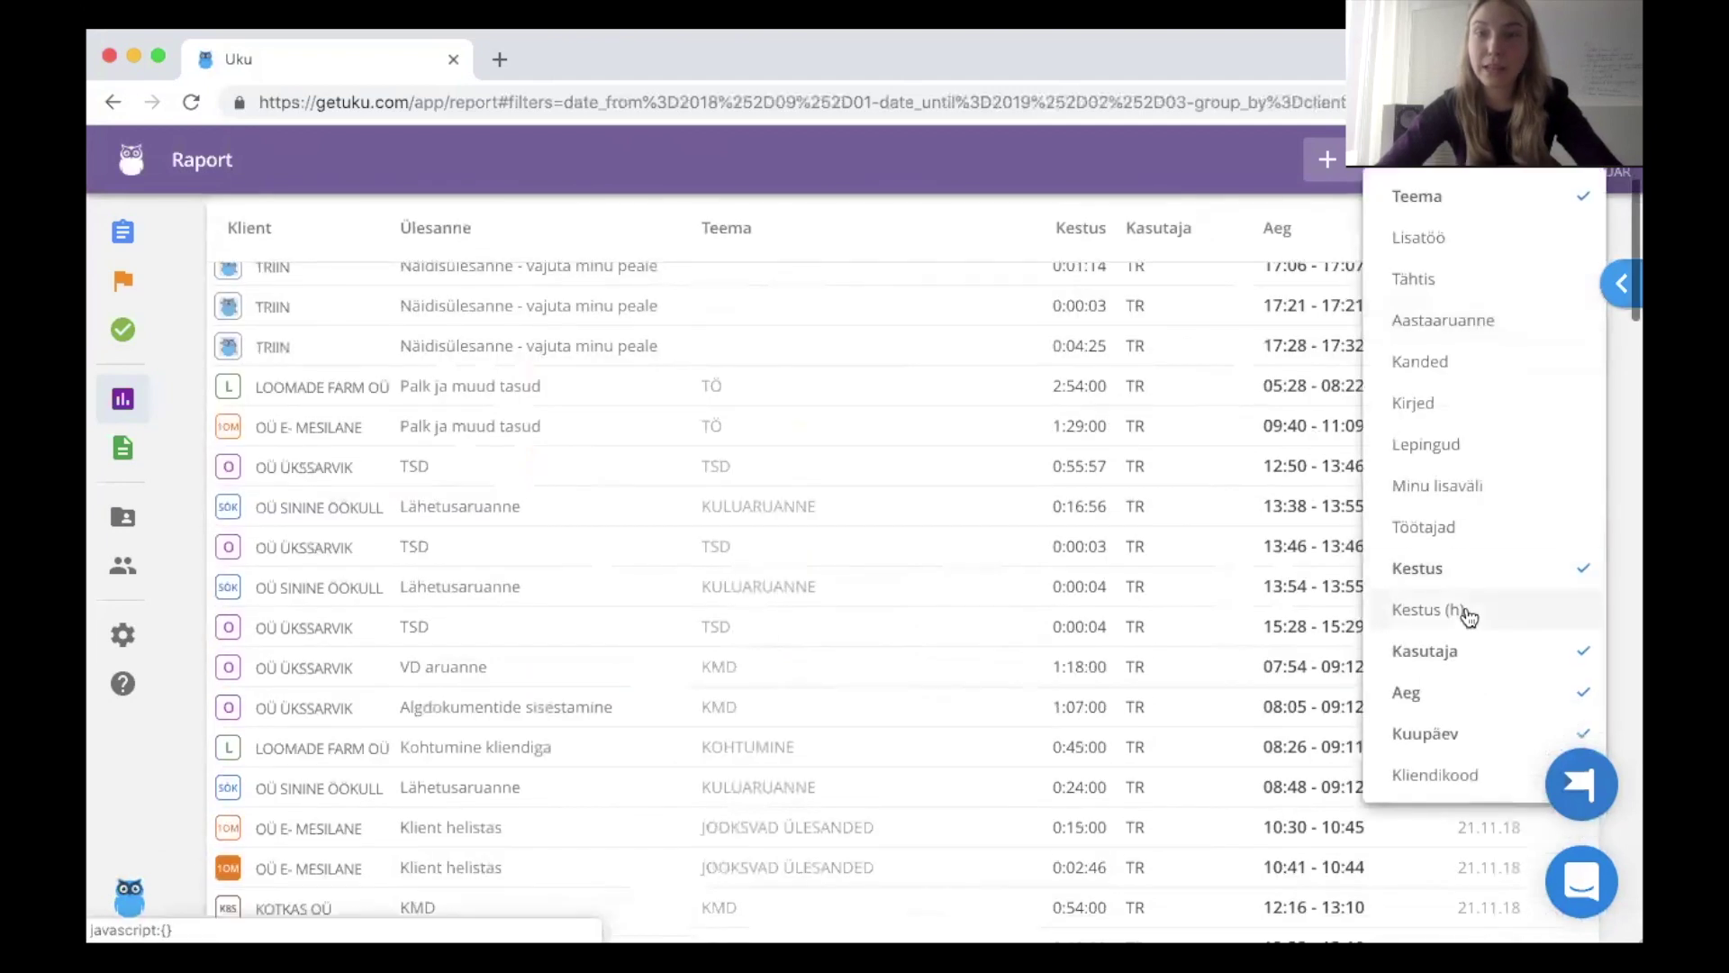
left_click(1468, 612)
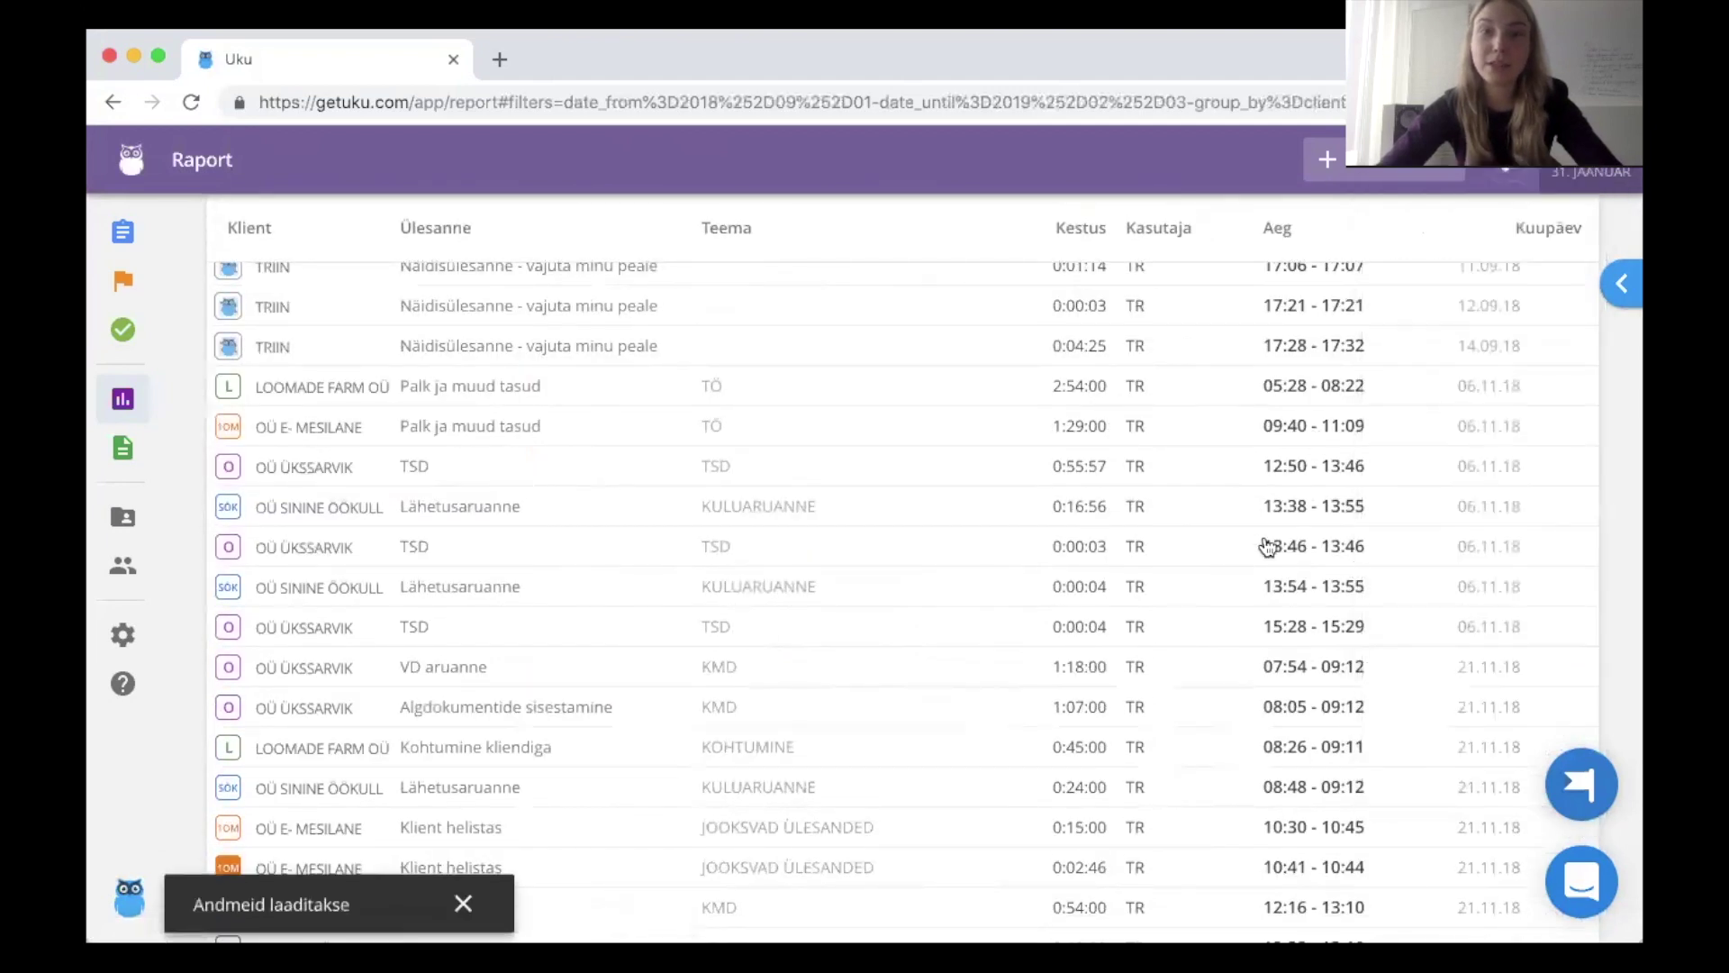
scroll(1125, 566, "down", 2)
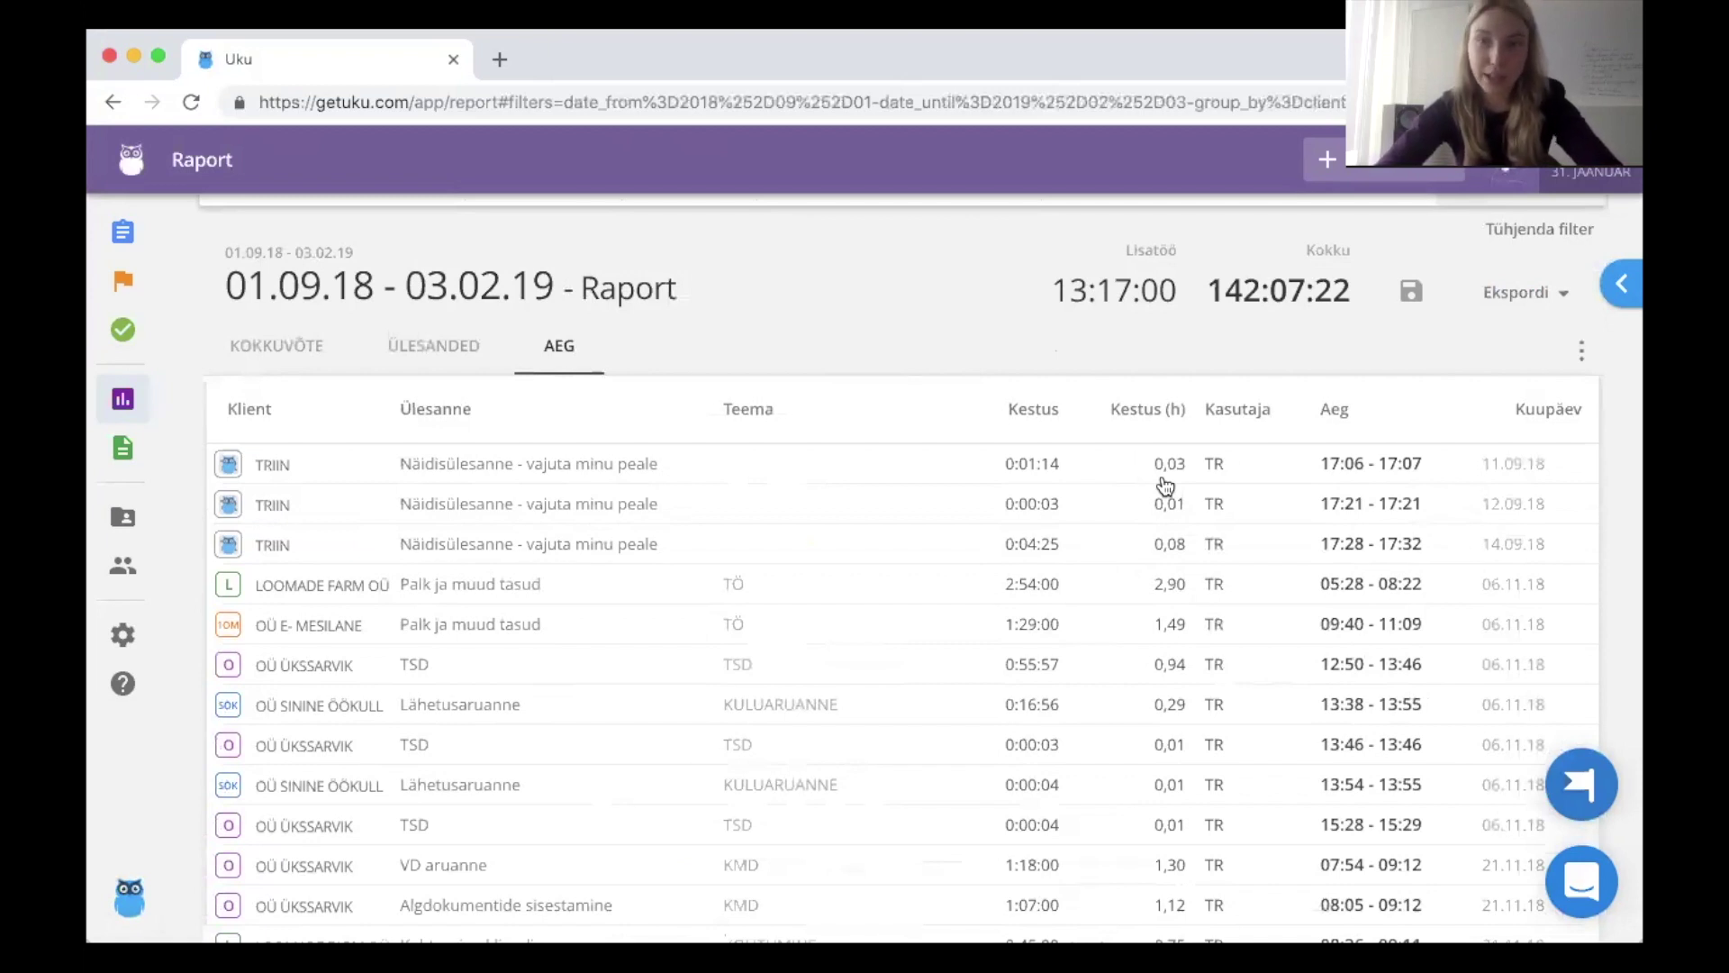
- Review the column options available for the Aeg table
left_click(1580, 350)
scroll(1509, 501, "down", 4)
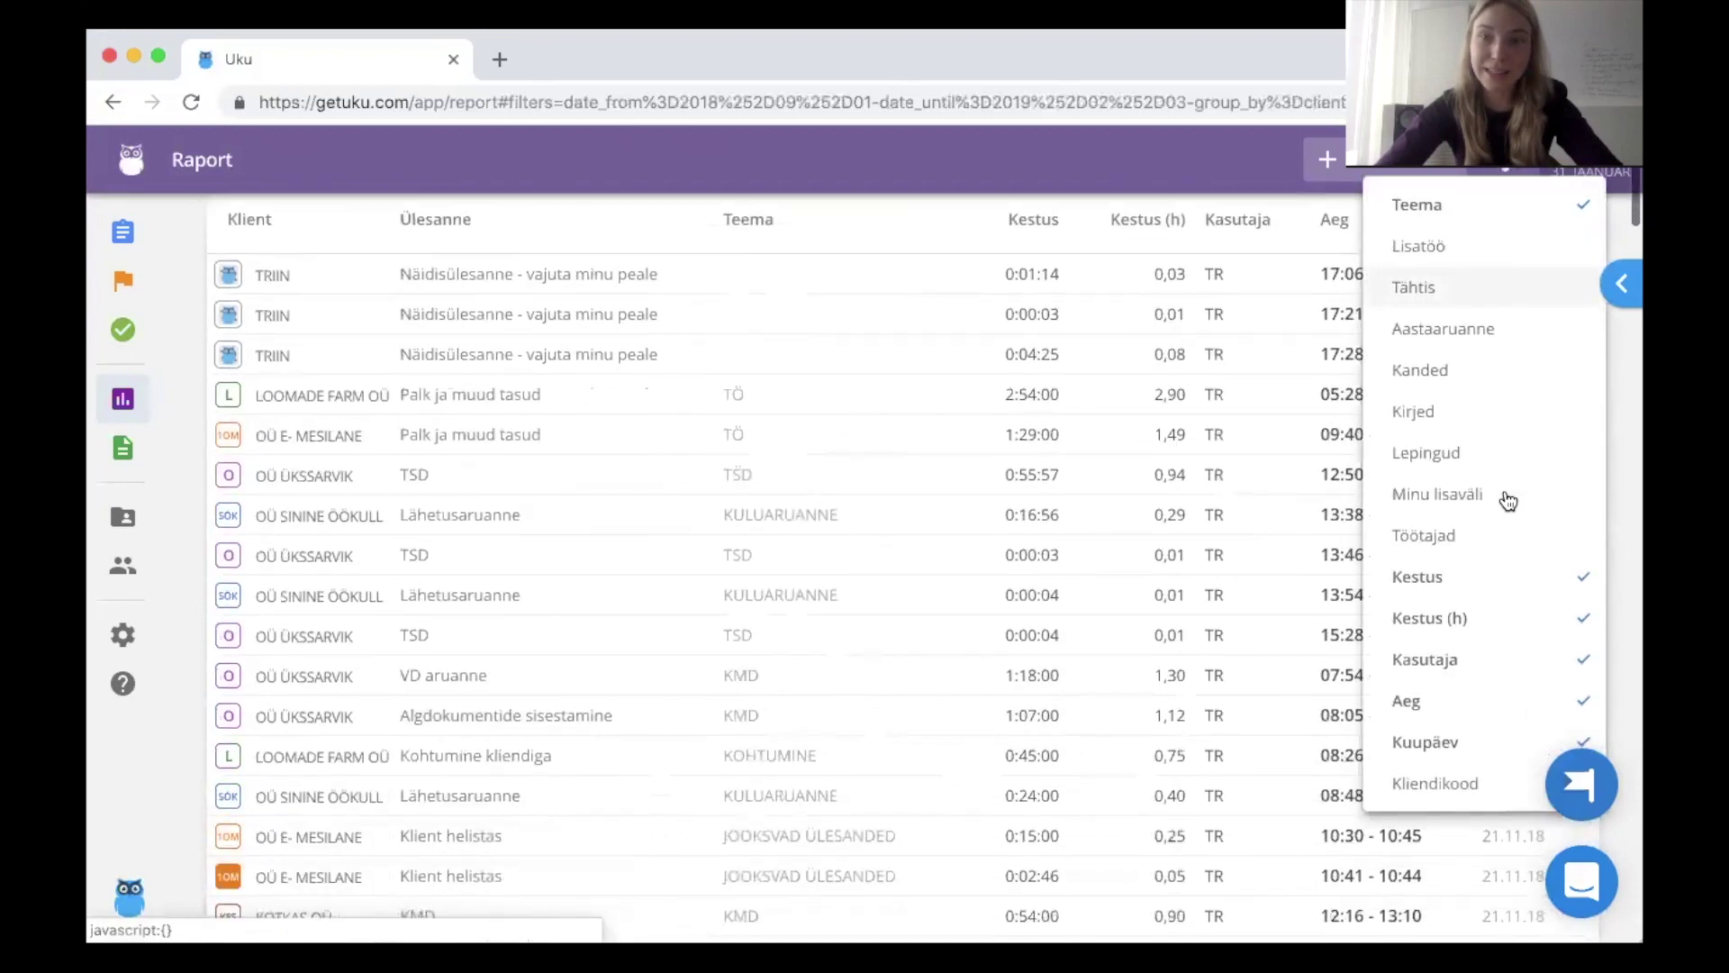
scroll(1508, 500, "up", 4)
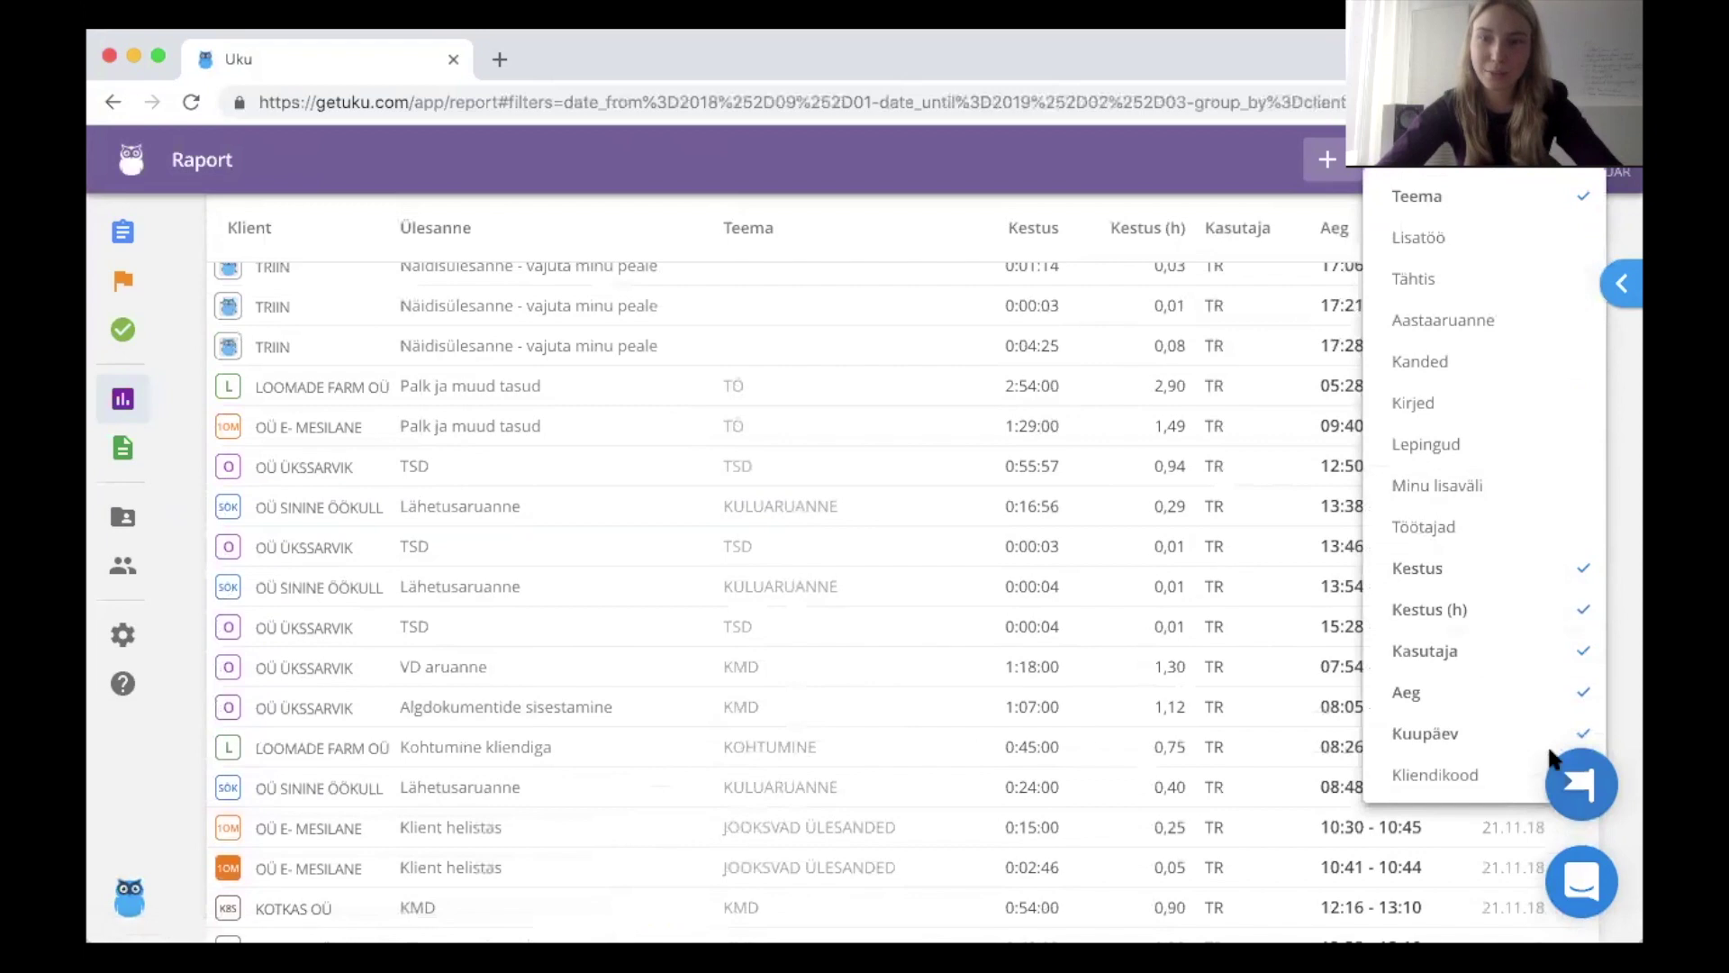
- Open the support chat window, close it and the column options, and return to the start of the report
left_click(1582, 887)
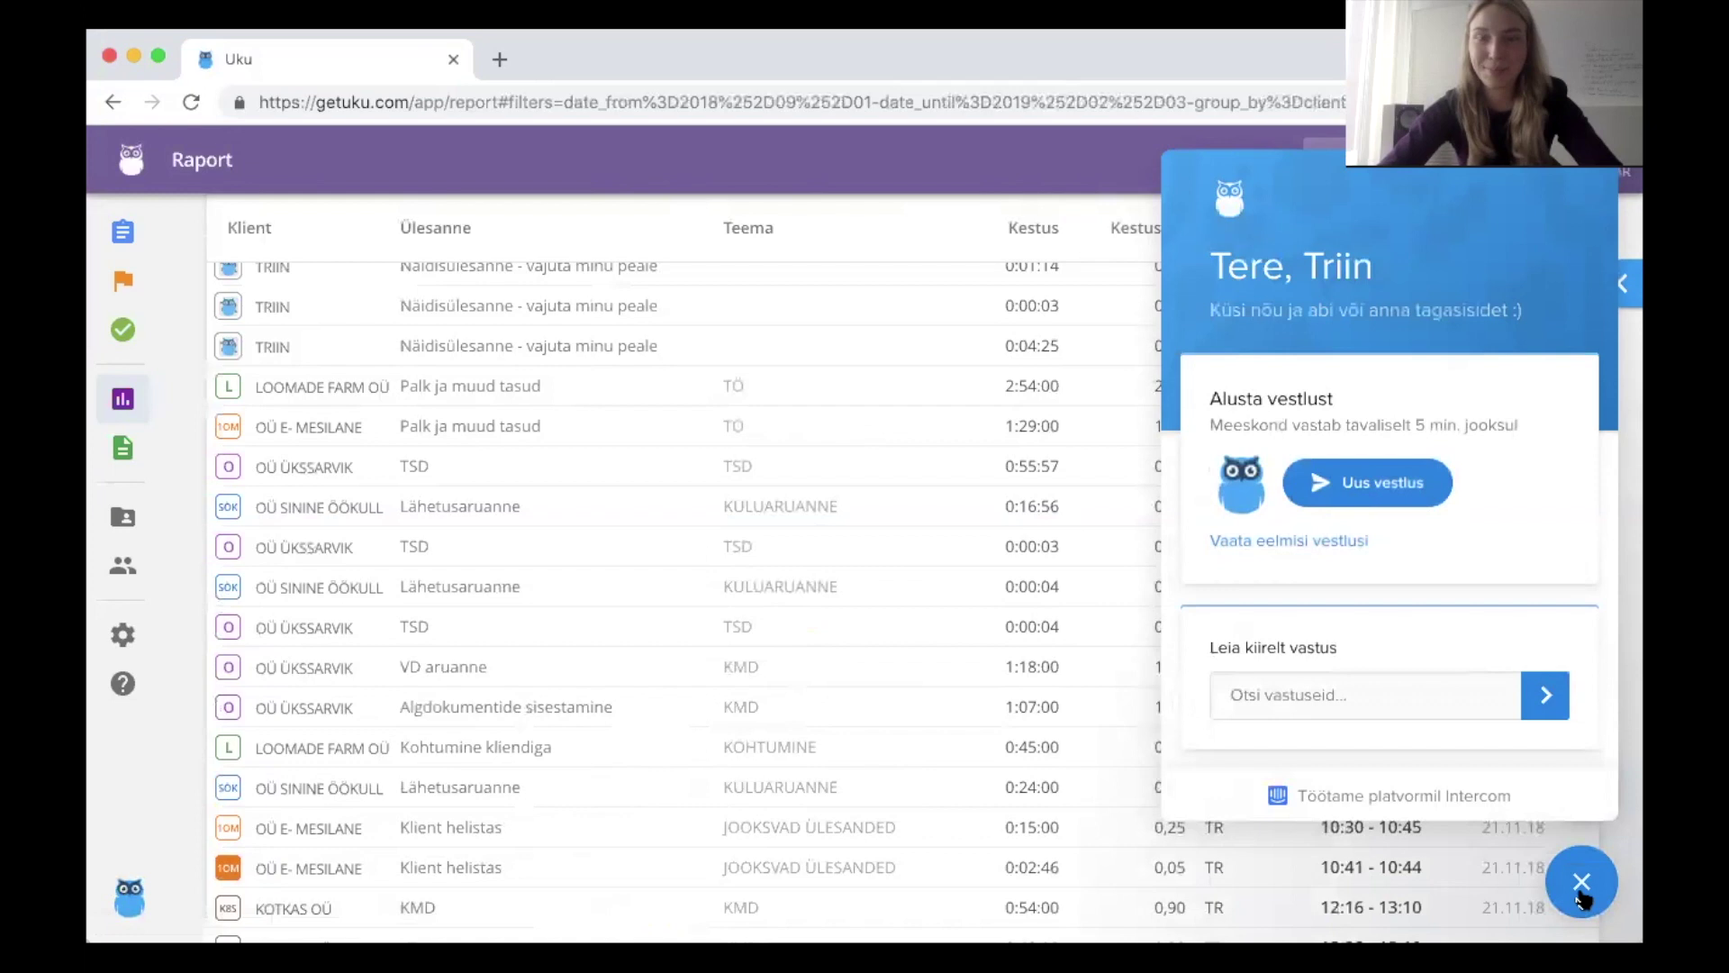
left_click(1579, 894)
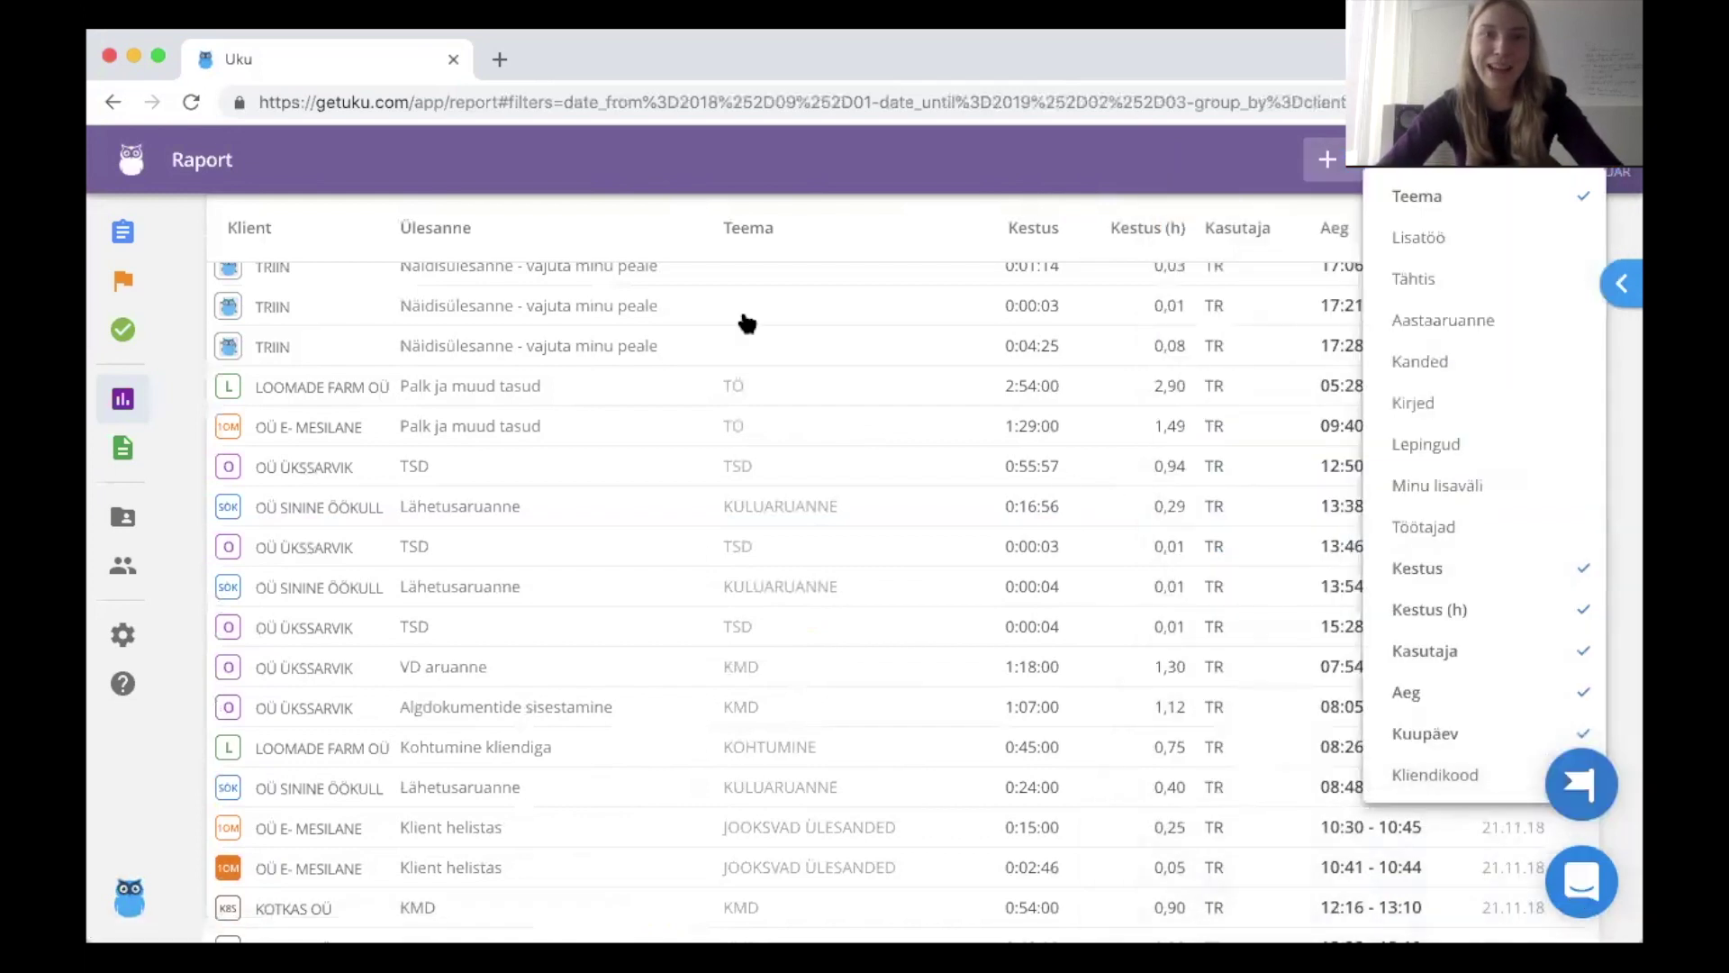
left_click(641, 157)
scroll(706, 318, "up", 3)
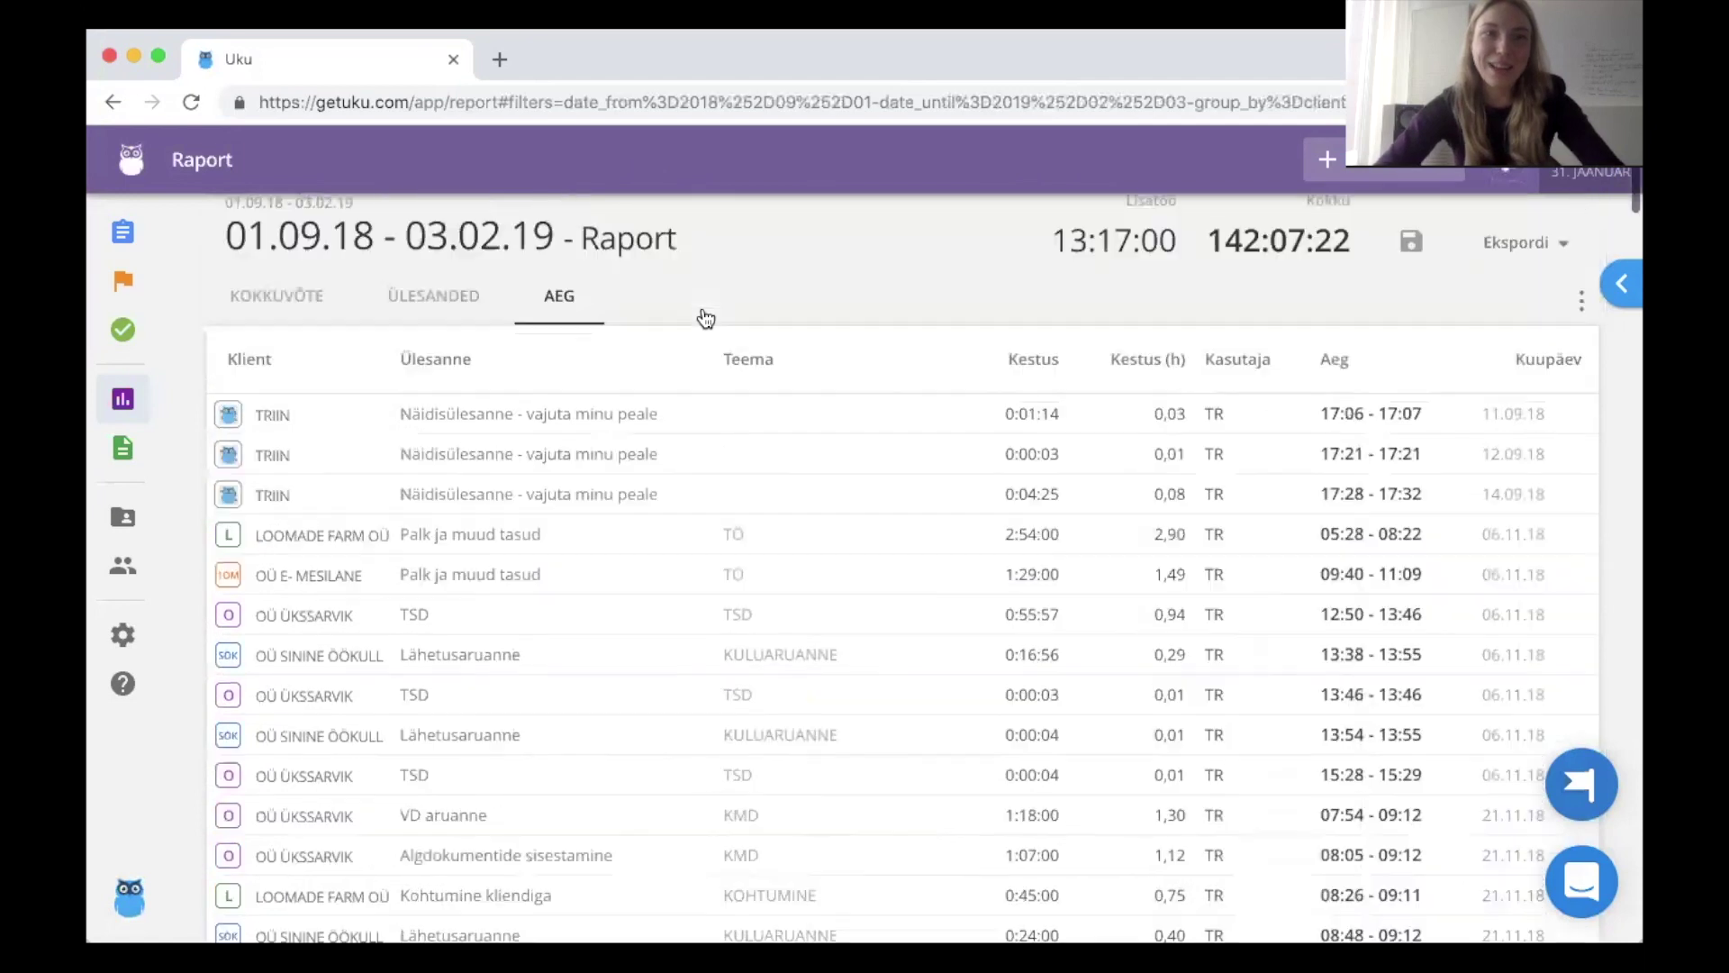
scroll(707, 315, "up", 2)
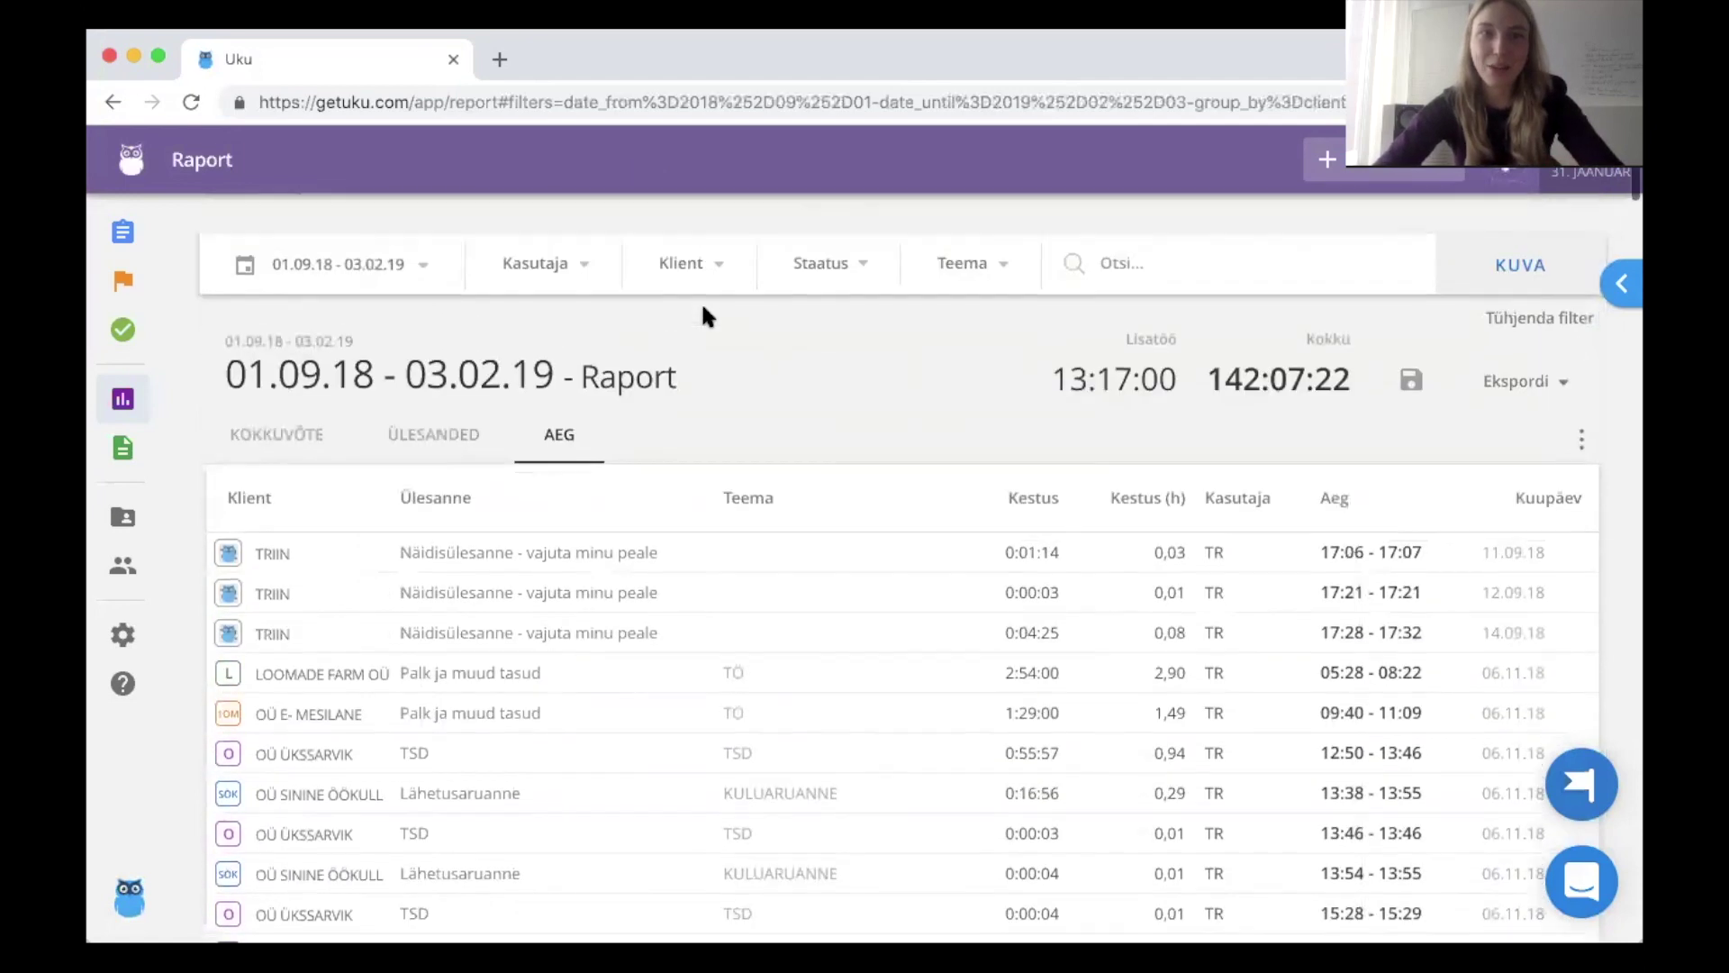